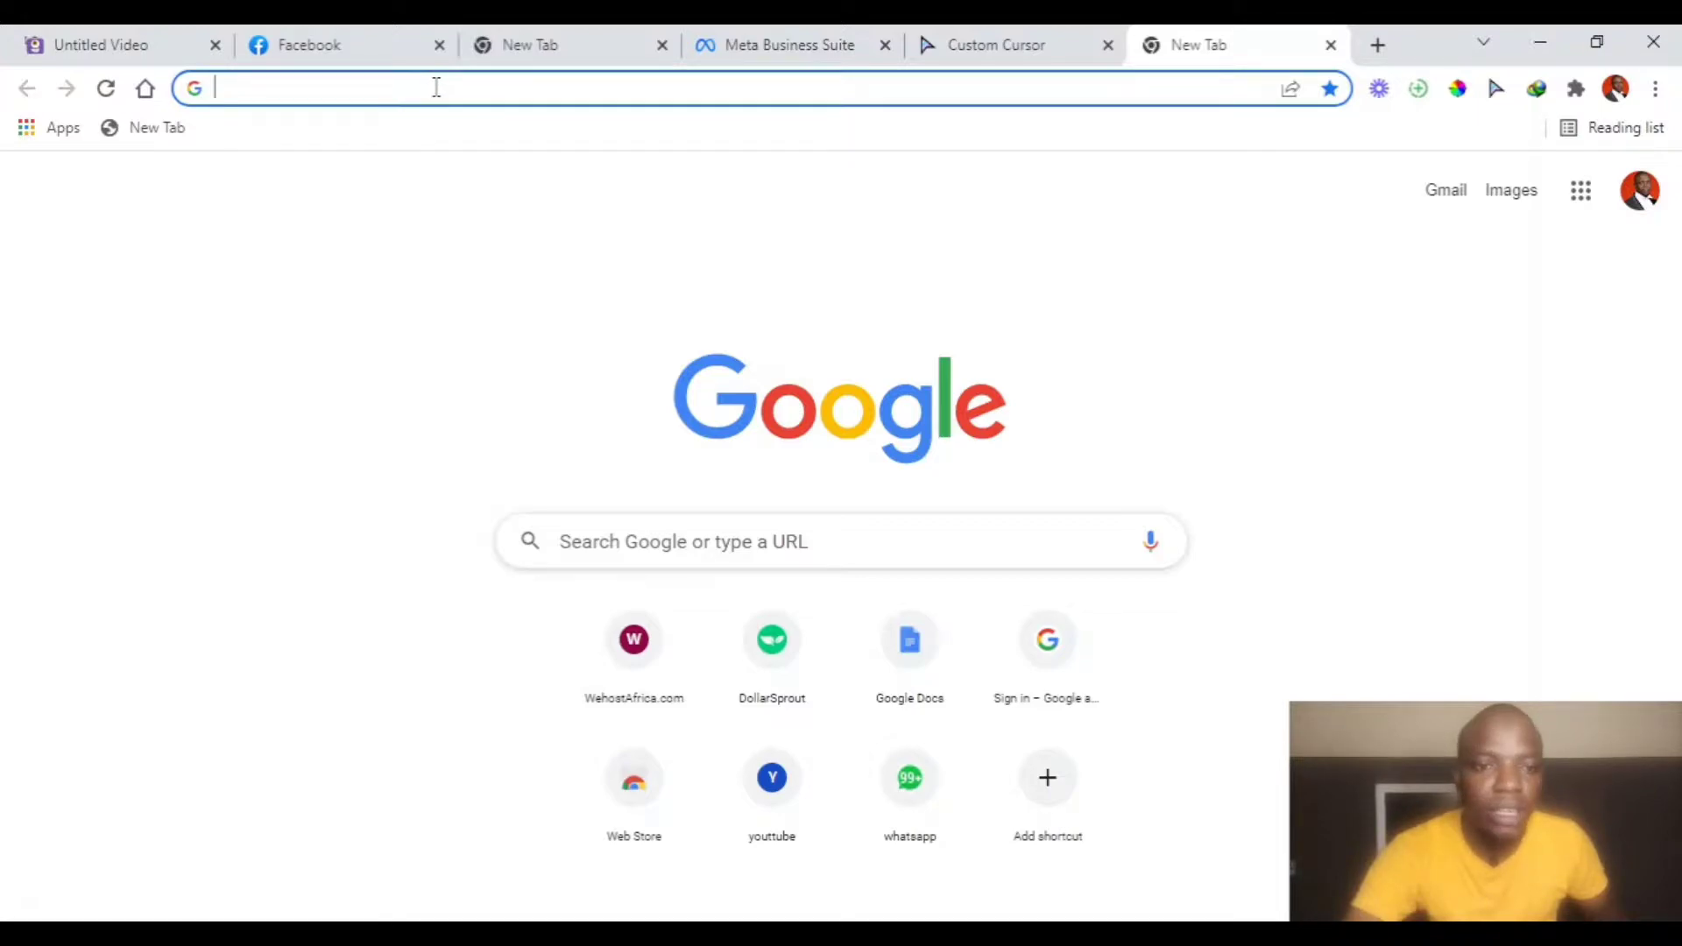
pyautogui.click(355, 55)
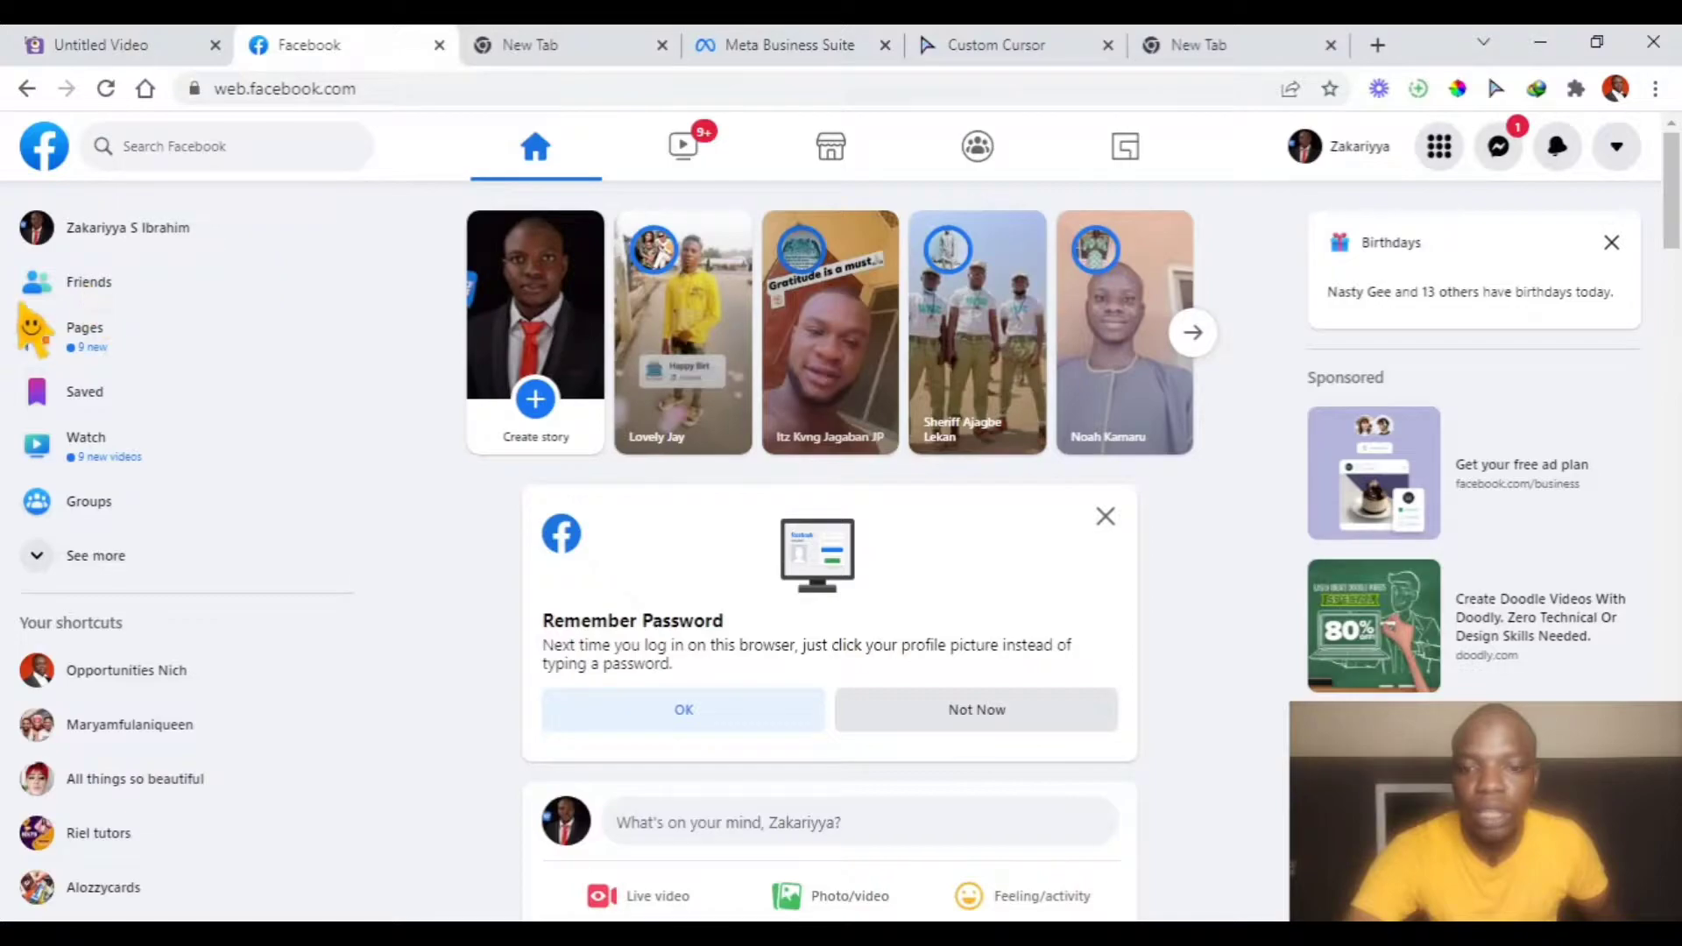
pyautogui.scroll(-1, 166, 424)
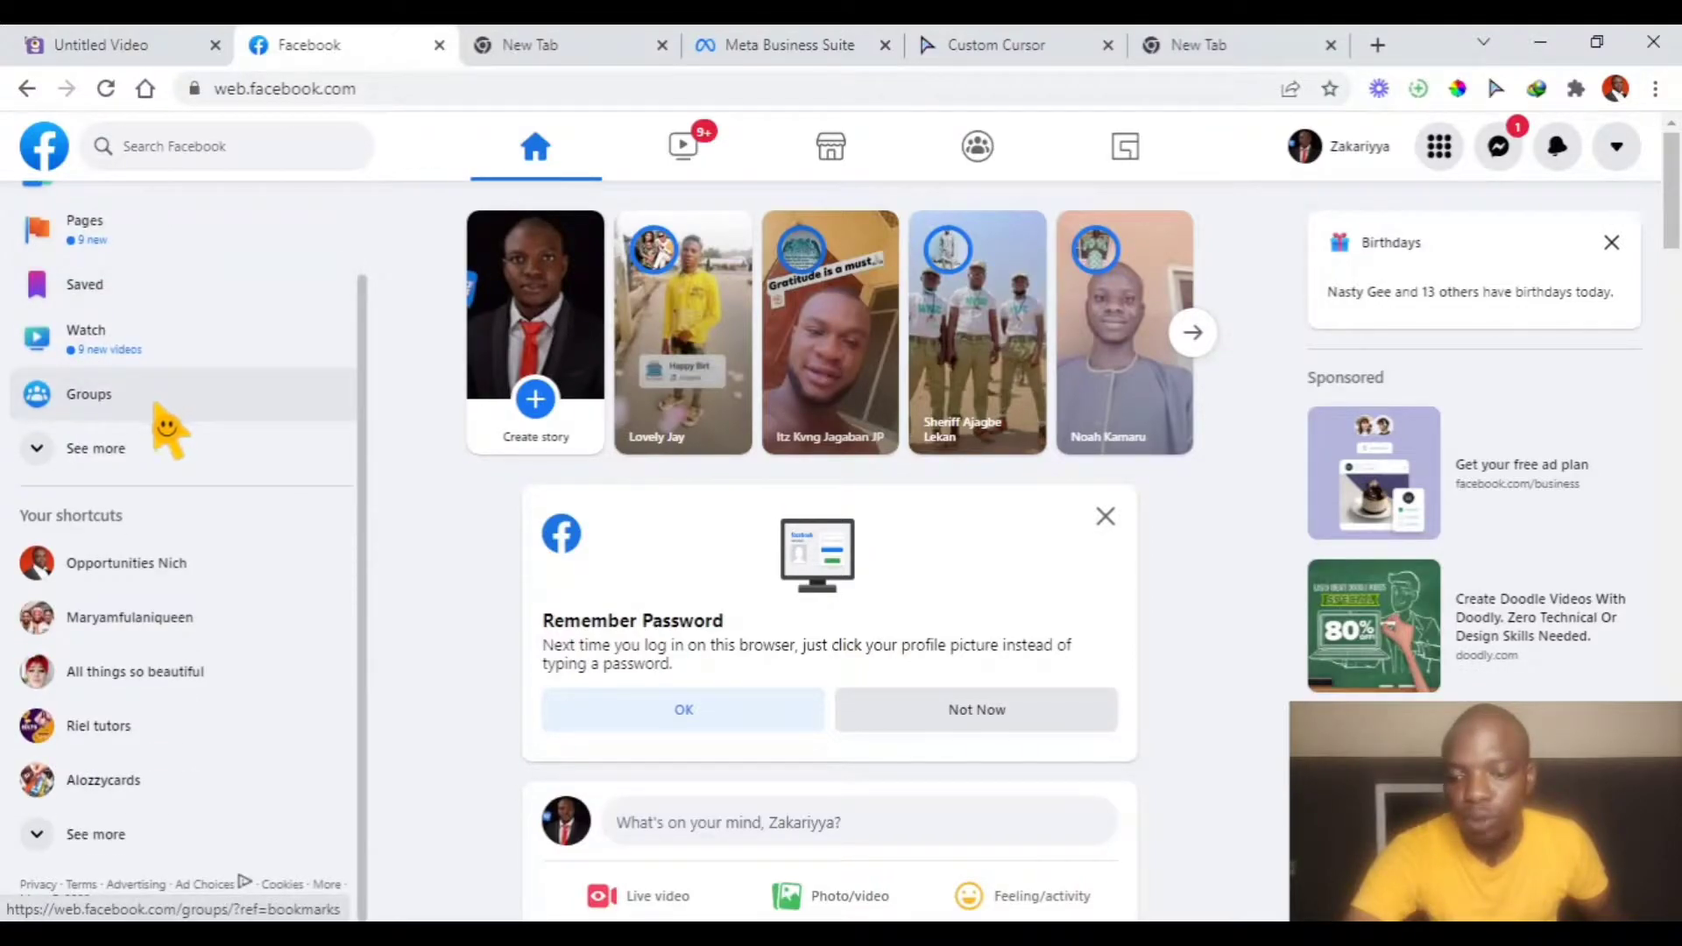
pyautogui.scroll(1, 158, 412)
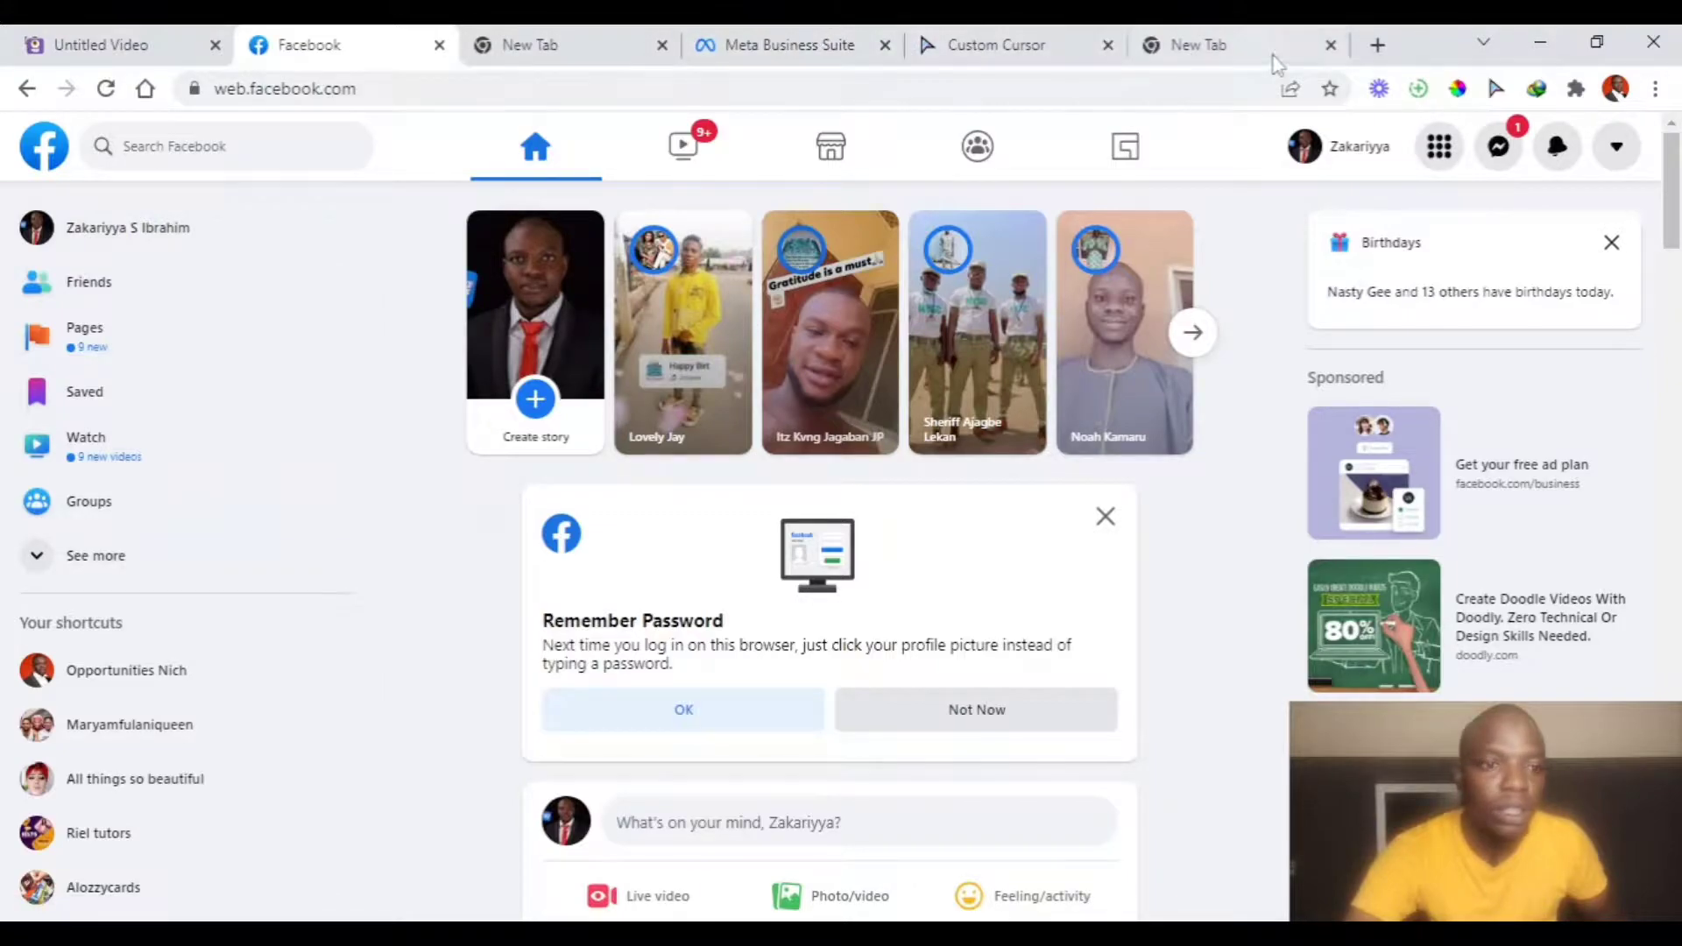
# Open business.facebook.com in a new browser tab
pyautogui.click(1377, 45)
pyautogui.click(793, 88)
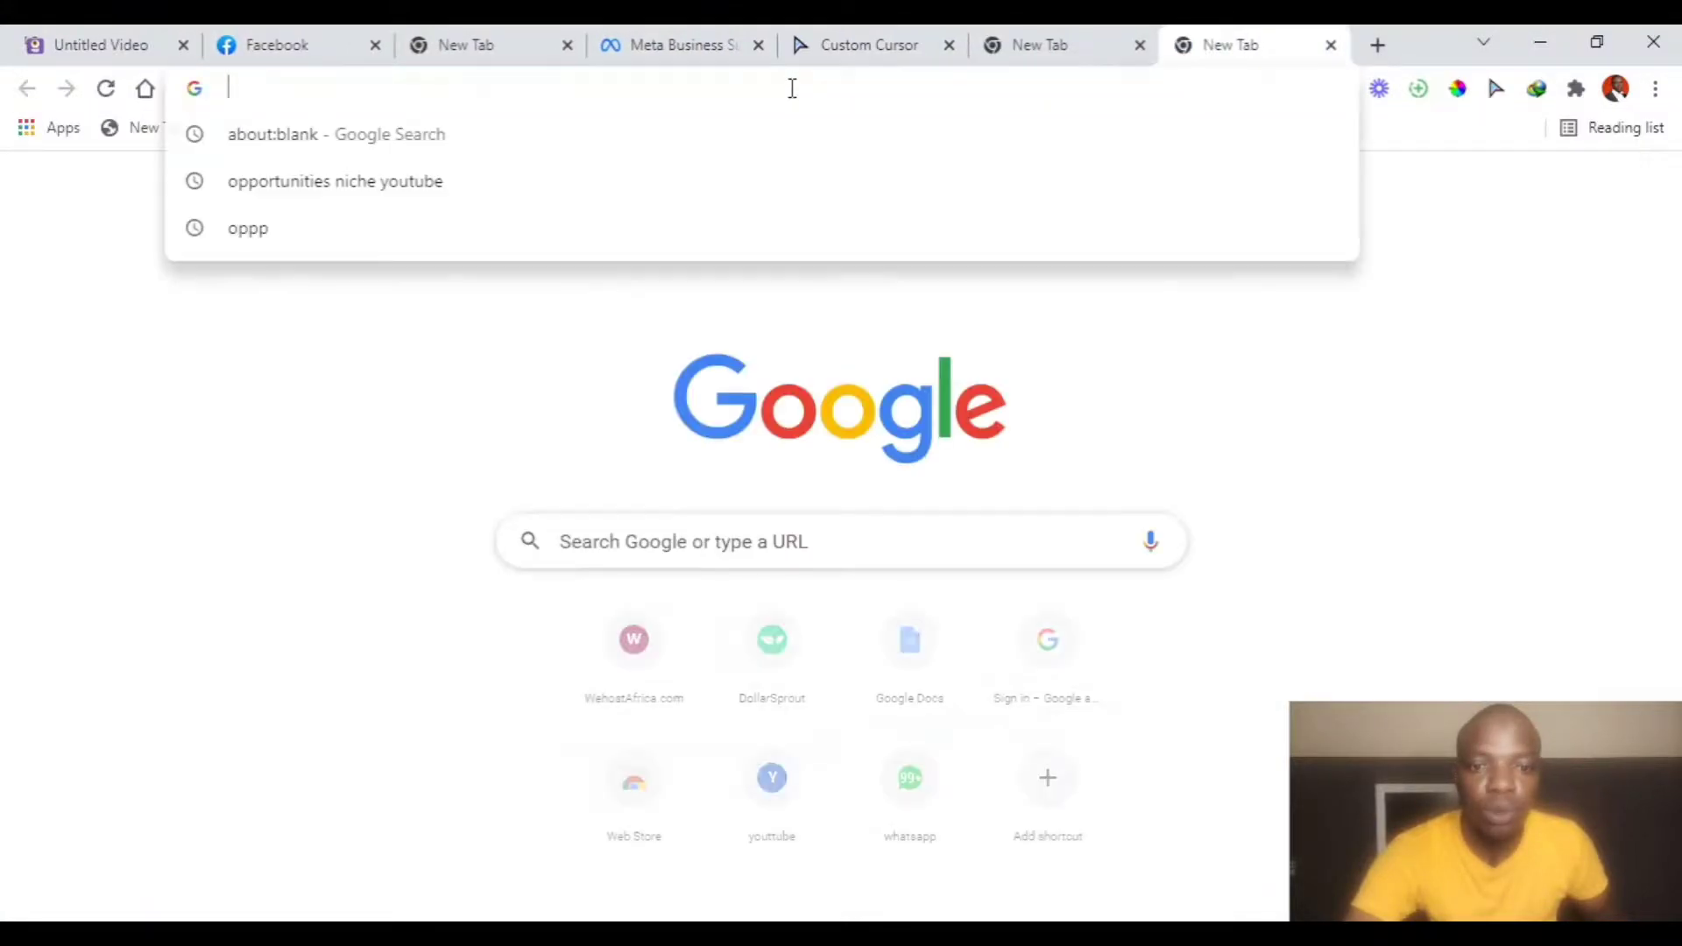
pyautogui.write('bu')
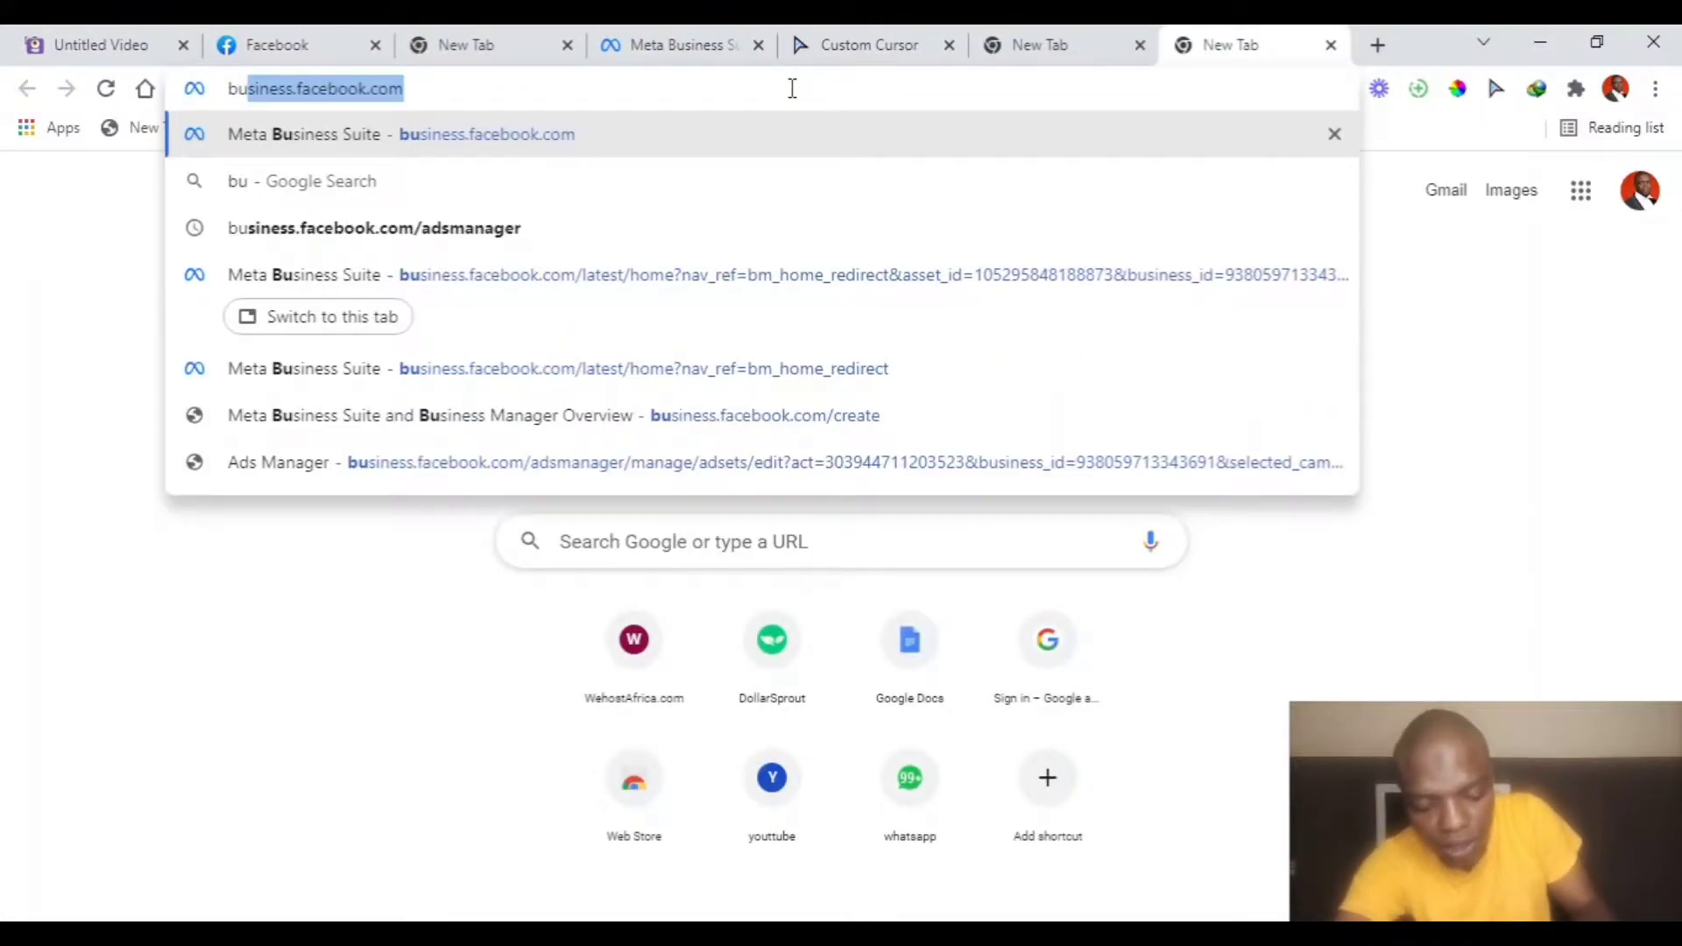
pyautogui.write('s')
pyautogui.press('Return')
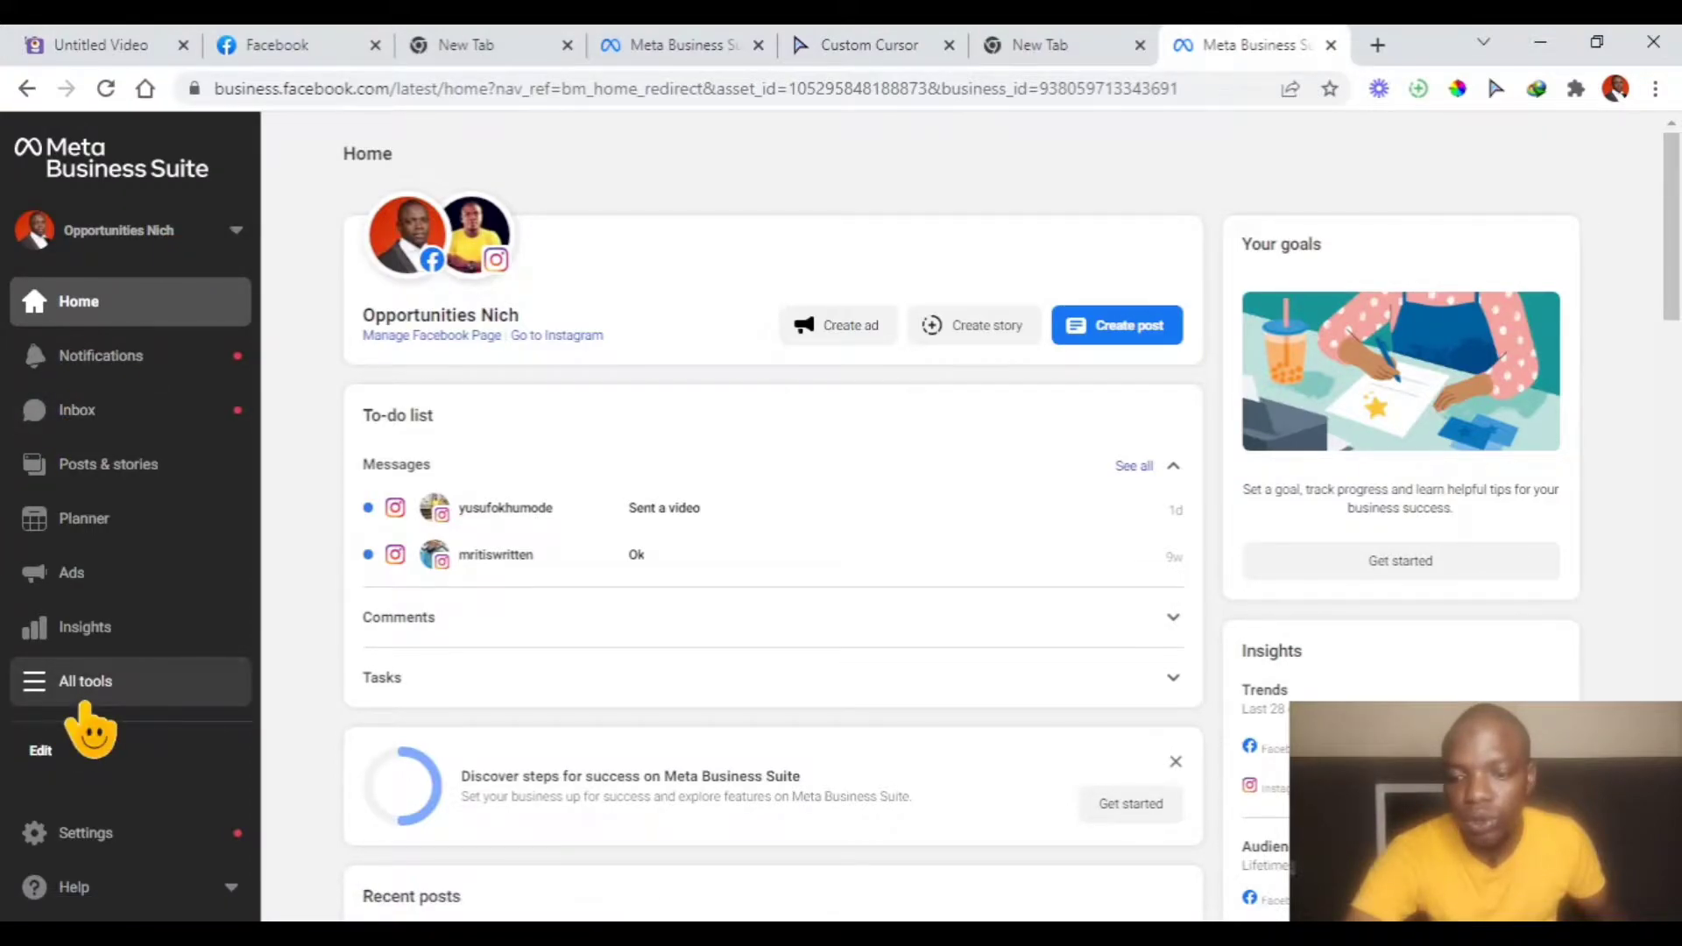
# Open Ads Manager from the full list of Business Suite tools and check the available ad accounts
pyautogui.click(85, 701)
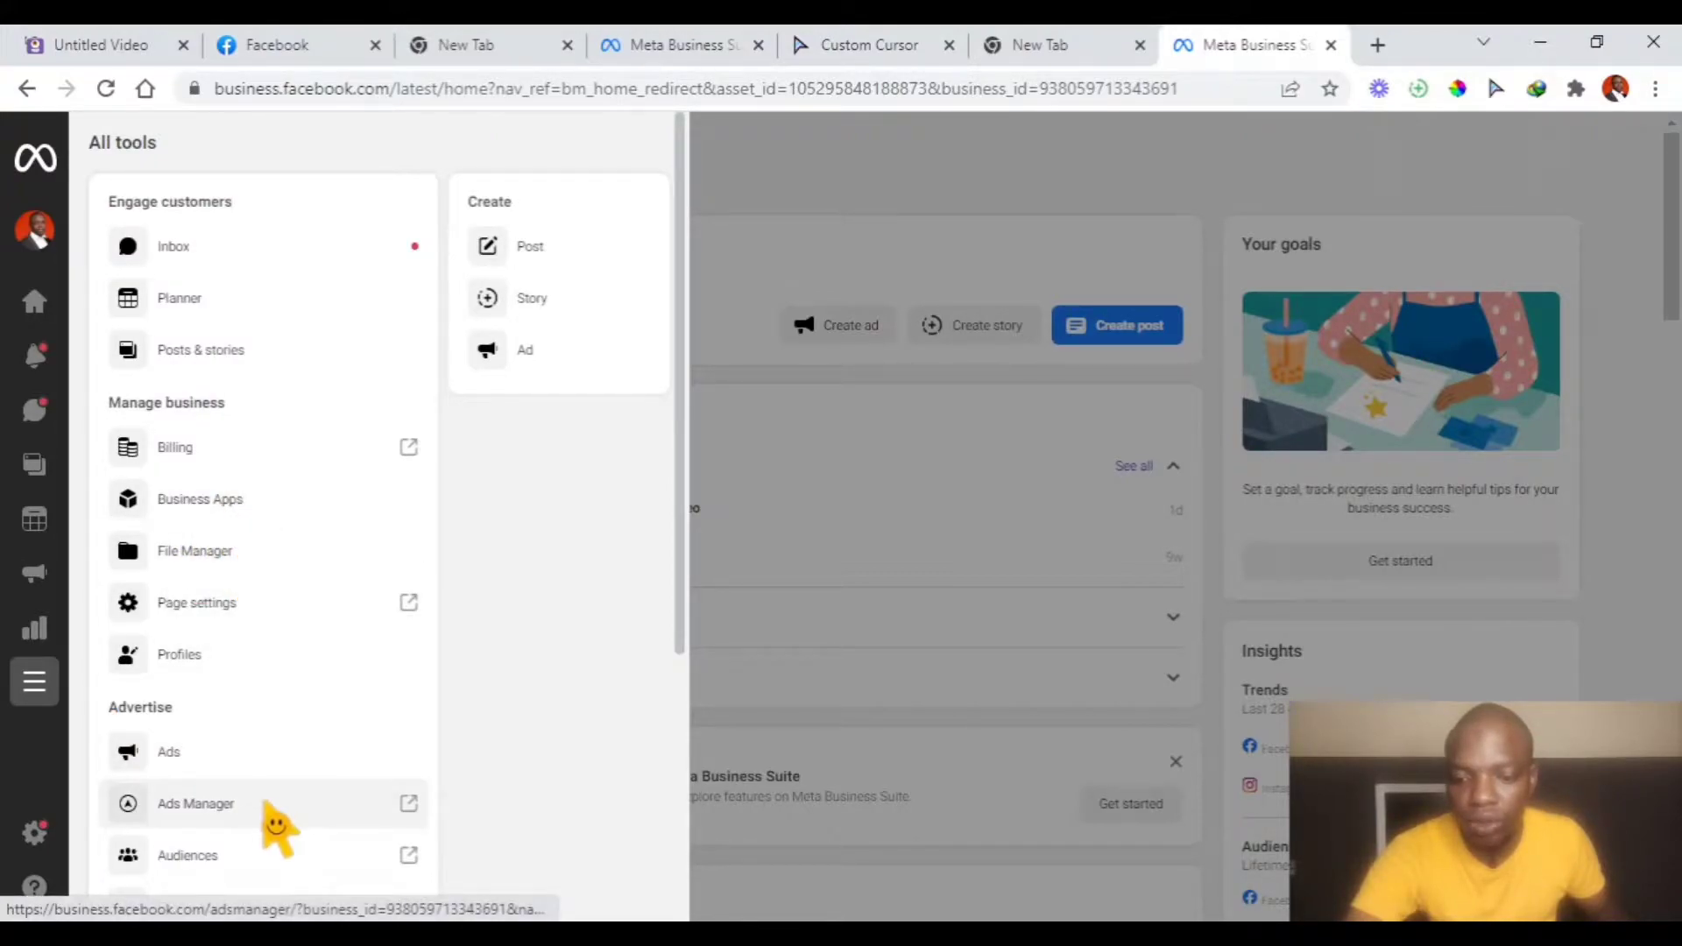
pyautogui.scroll(-5, 282, 828)
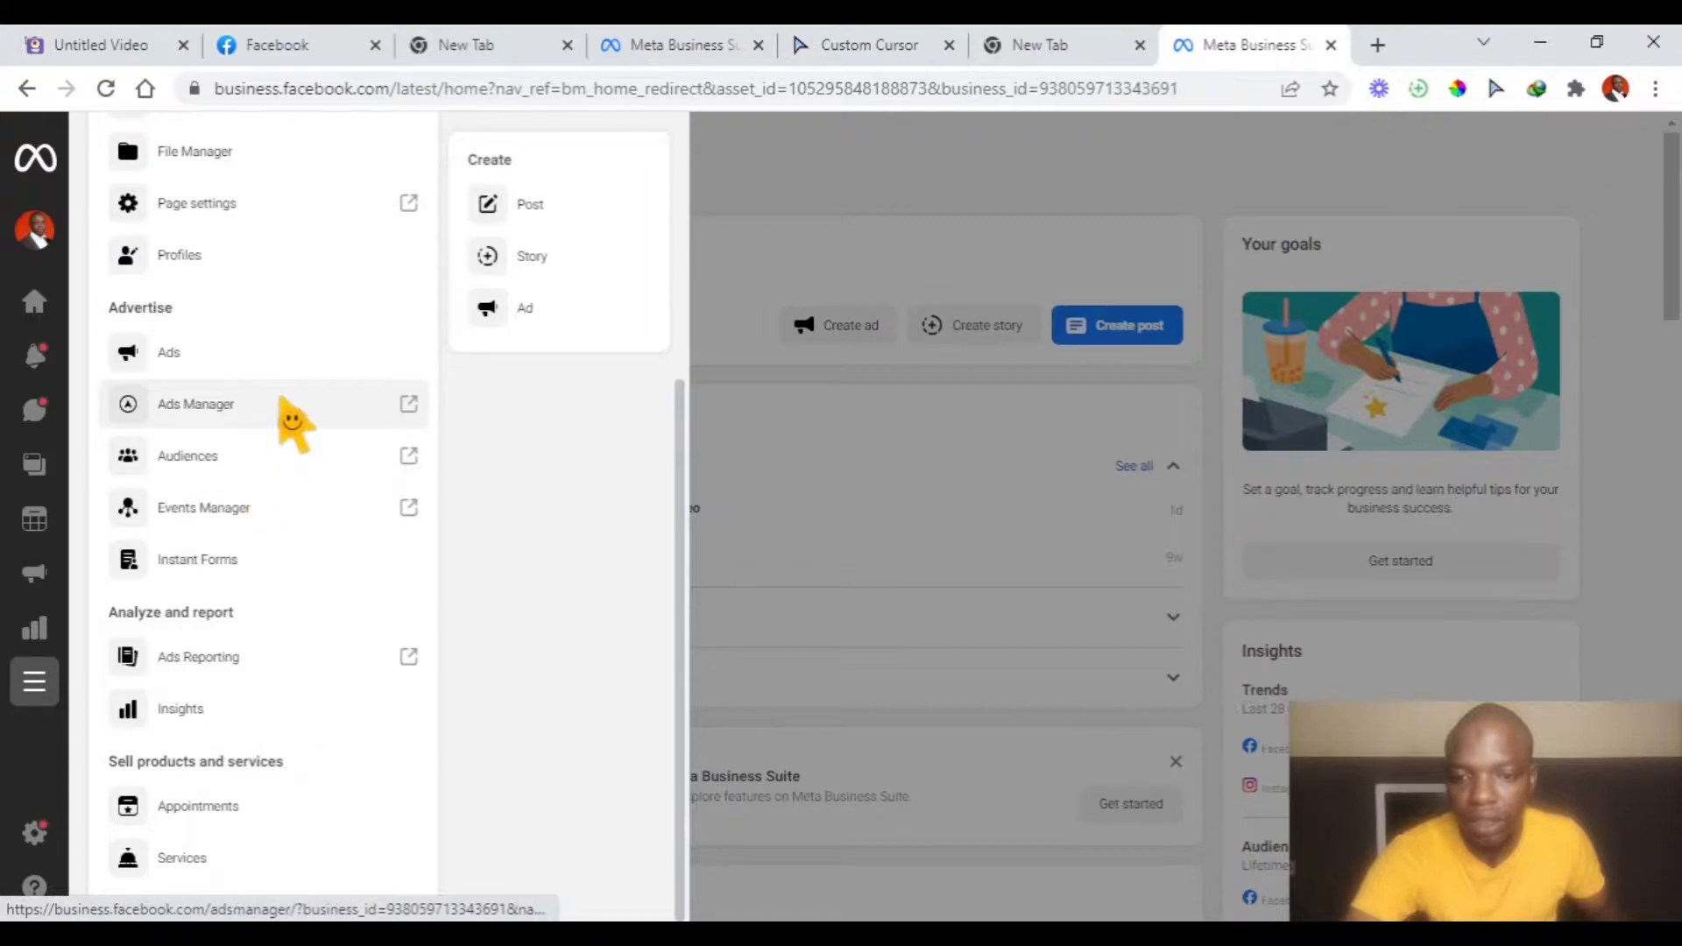
pyautogui.click(298, 401)
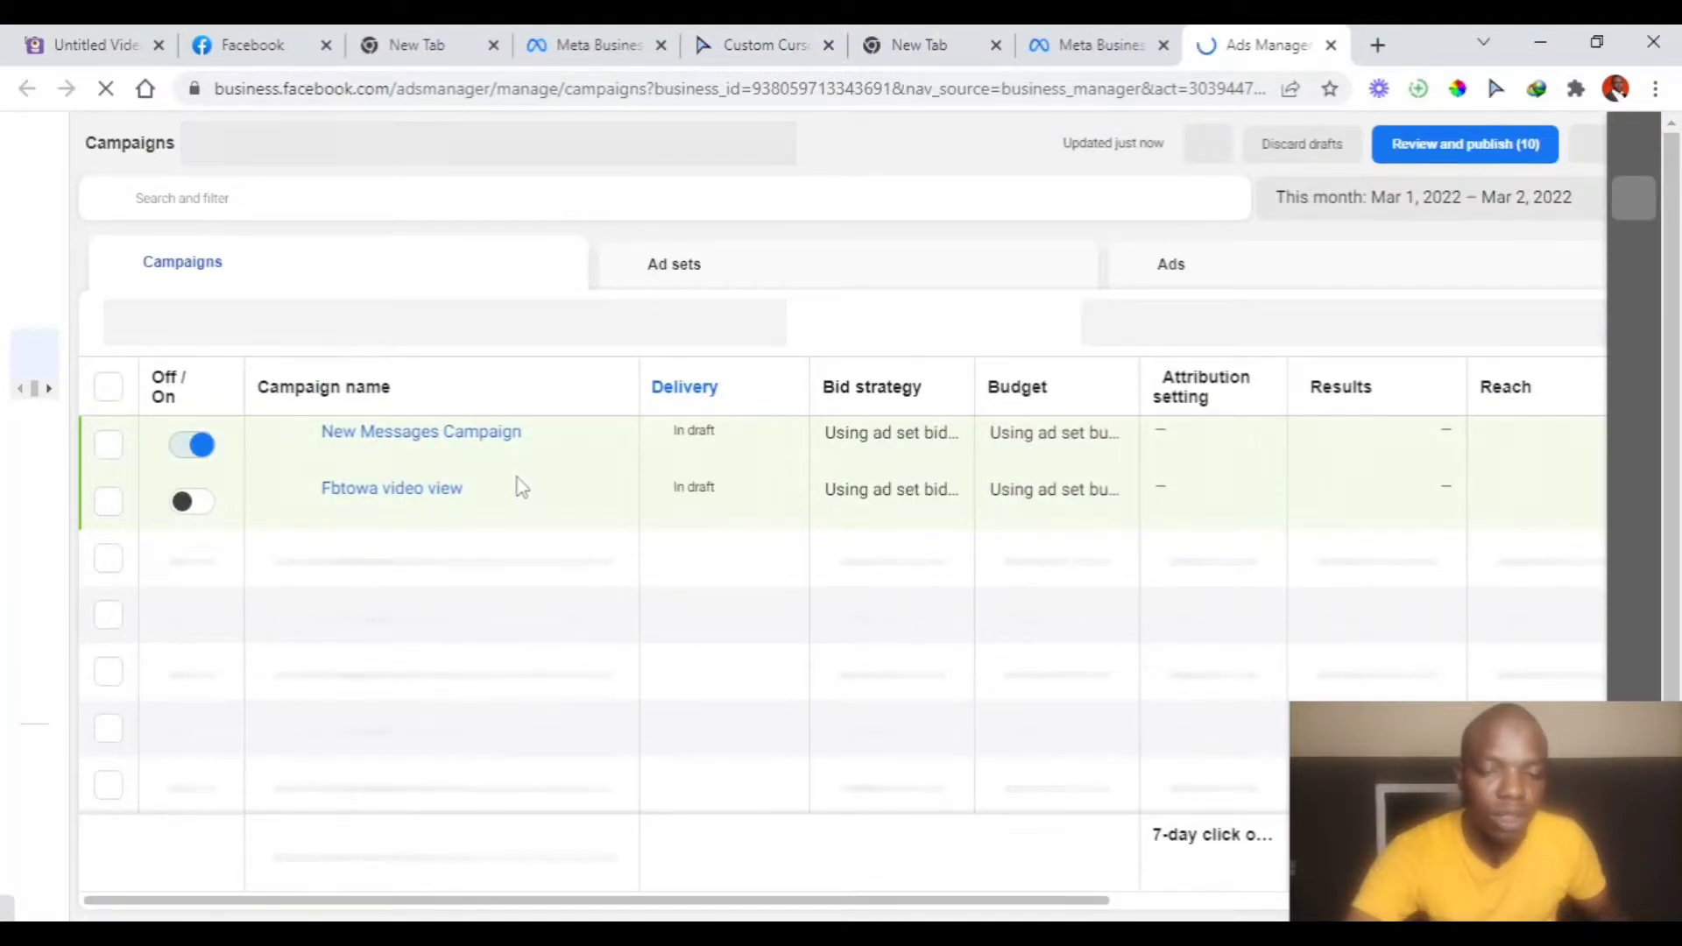
pyautogui.moveTo(500, 469)
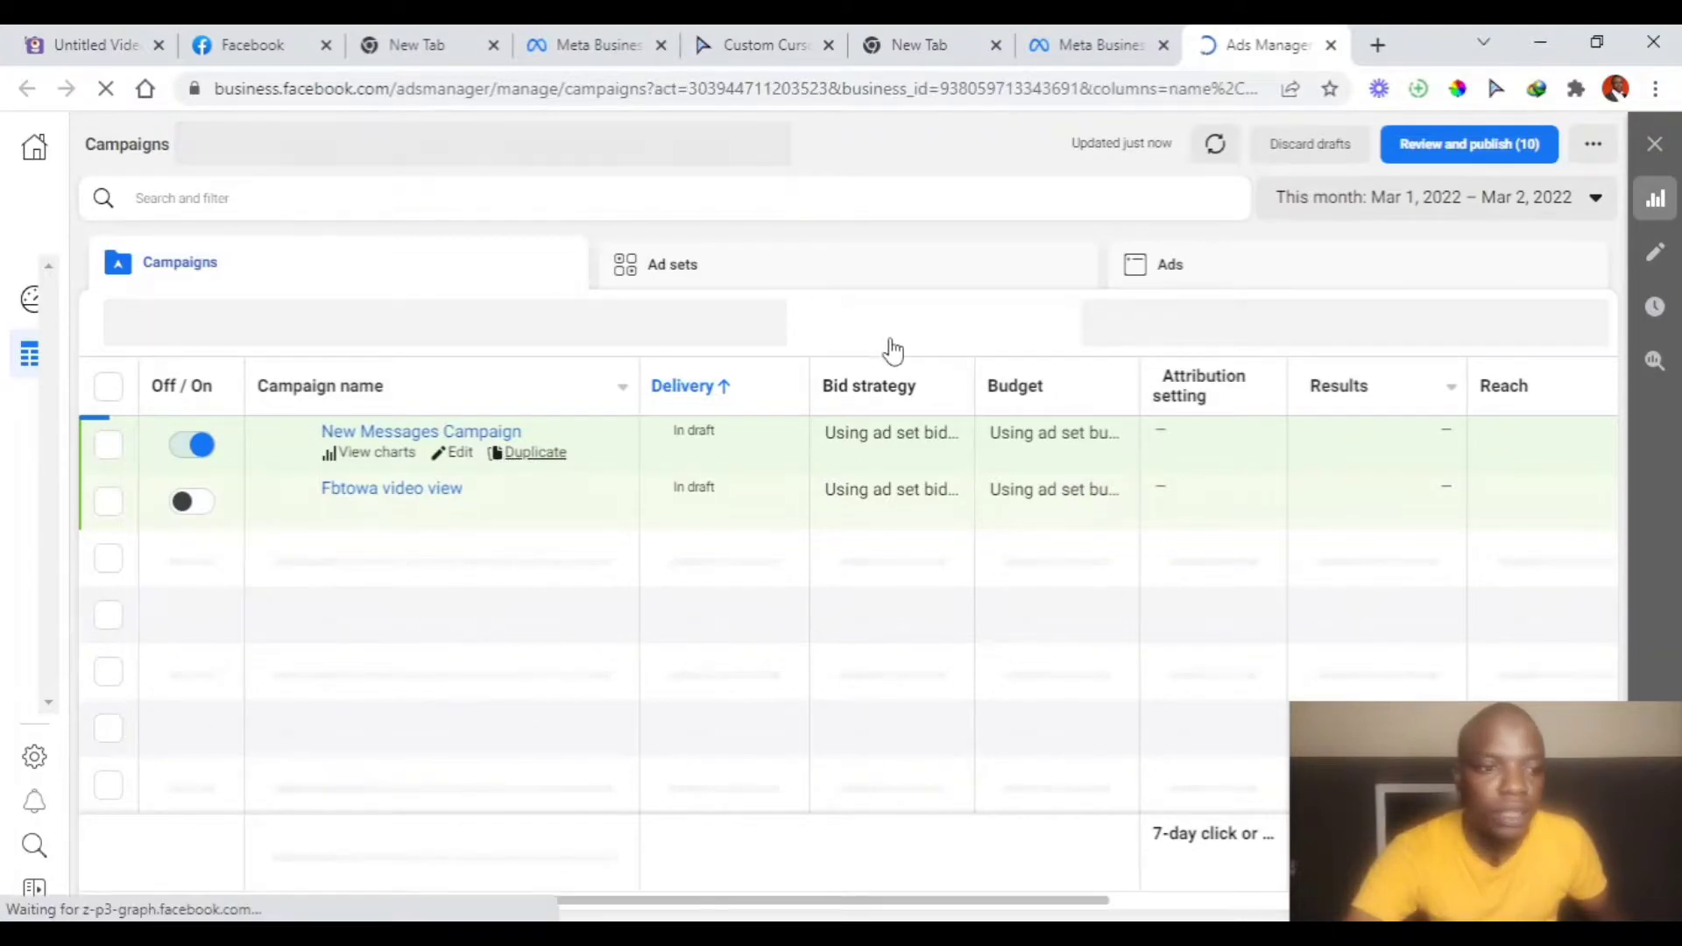
pyautogui.moveTo(679, 523)
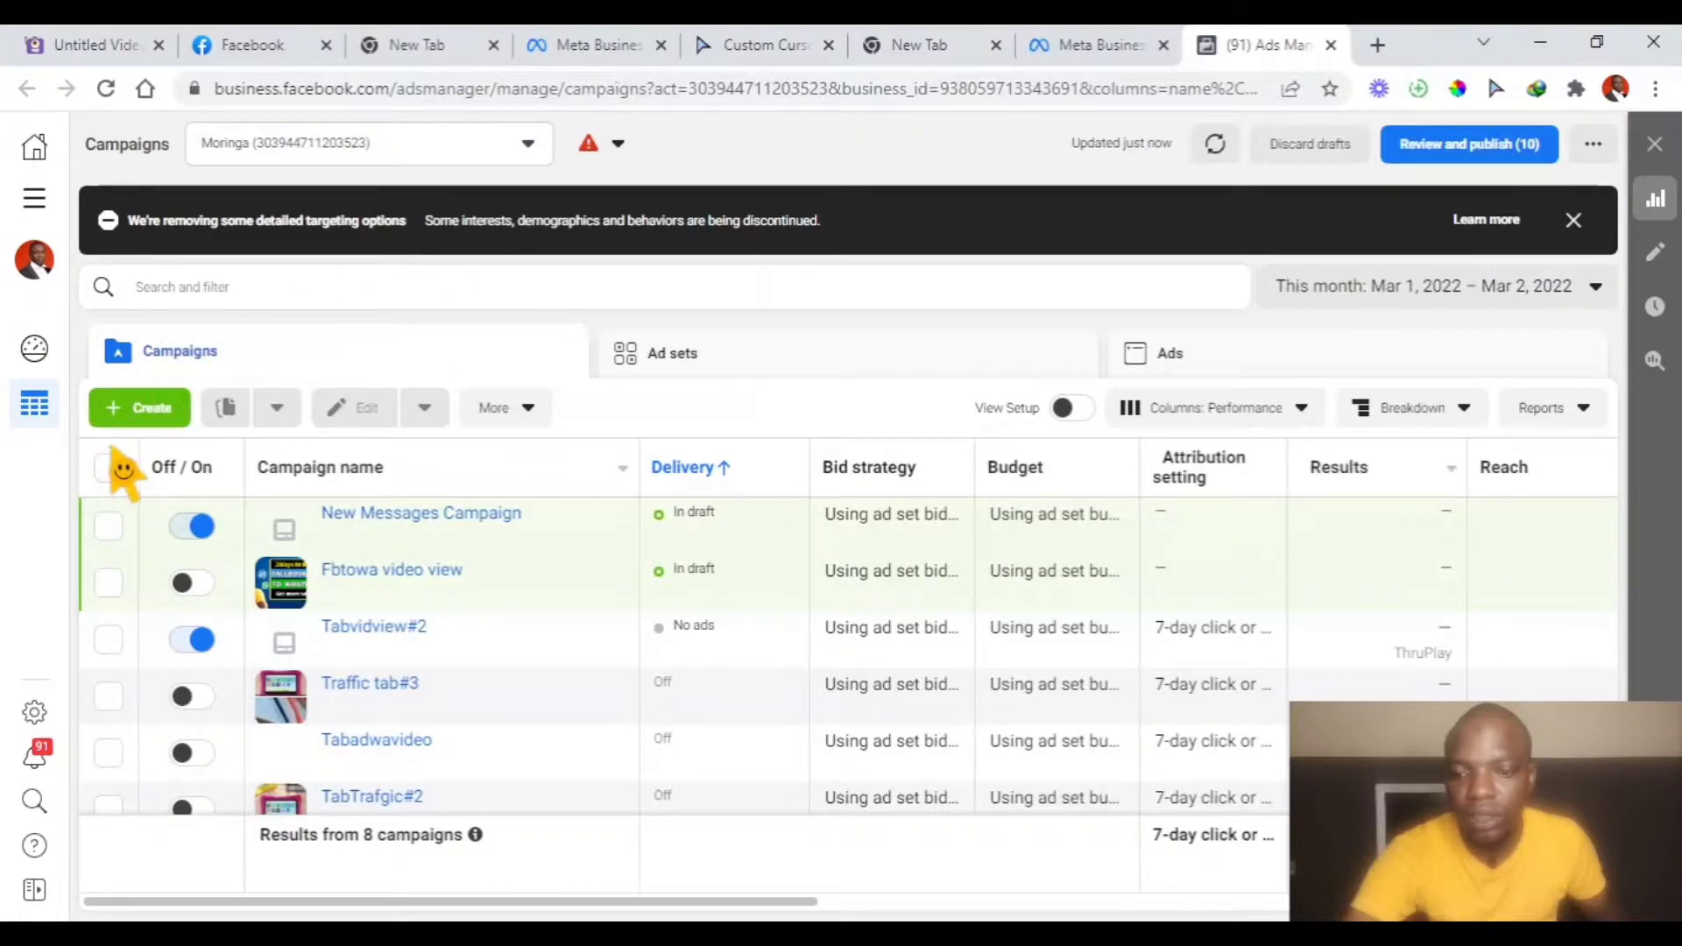
pyautogui.click(529, 145)
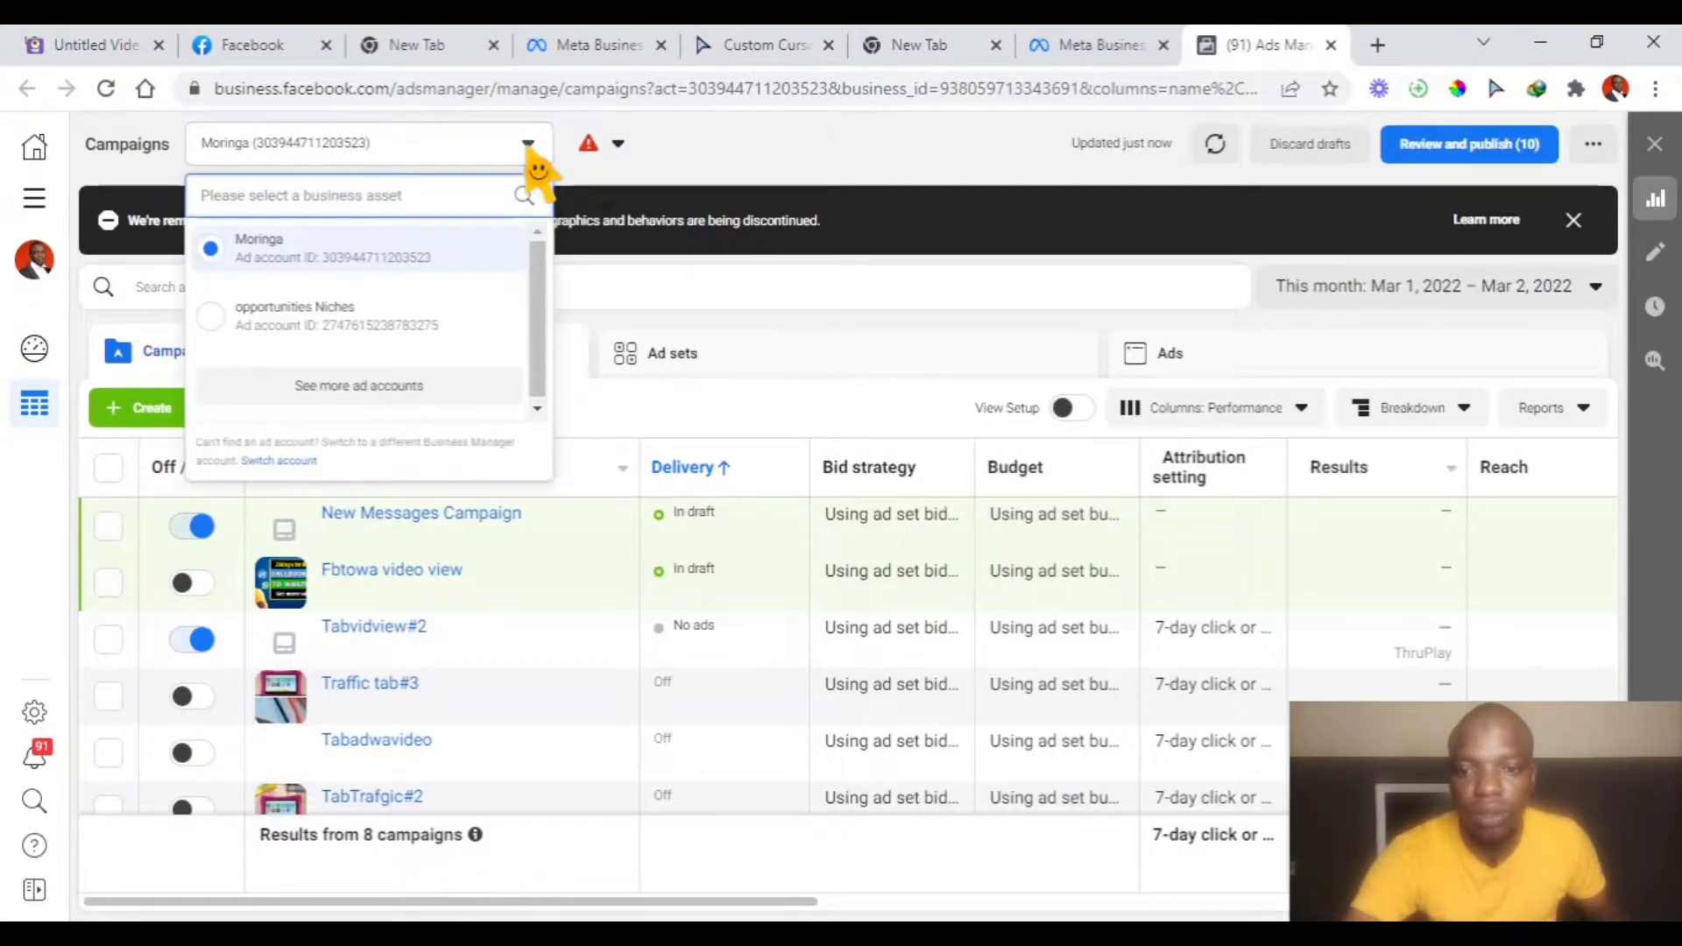
pyautogui.click(529, 149)
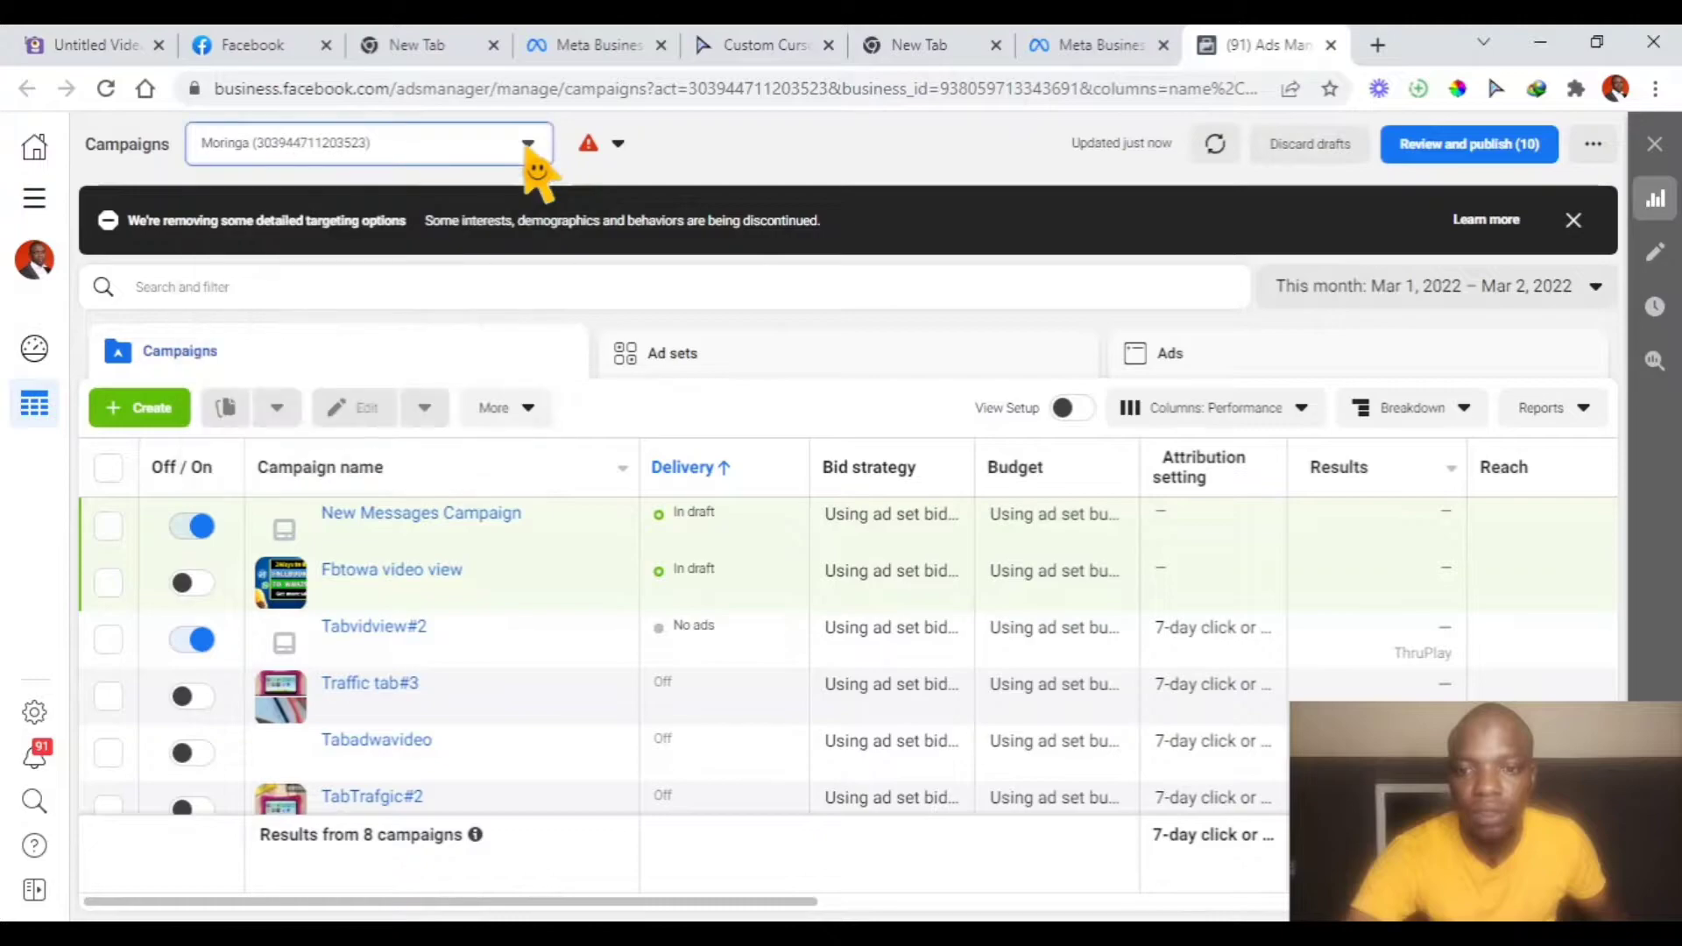
# Create a new campaign with the Messages objective
pyautogui.click(147, 412)
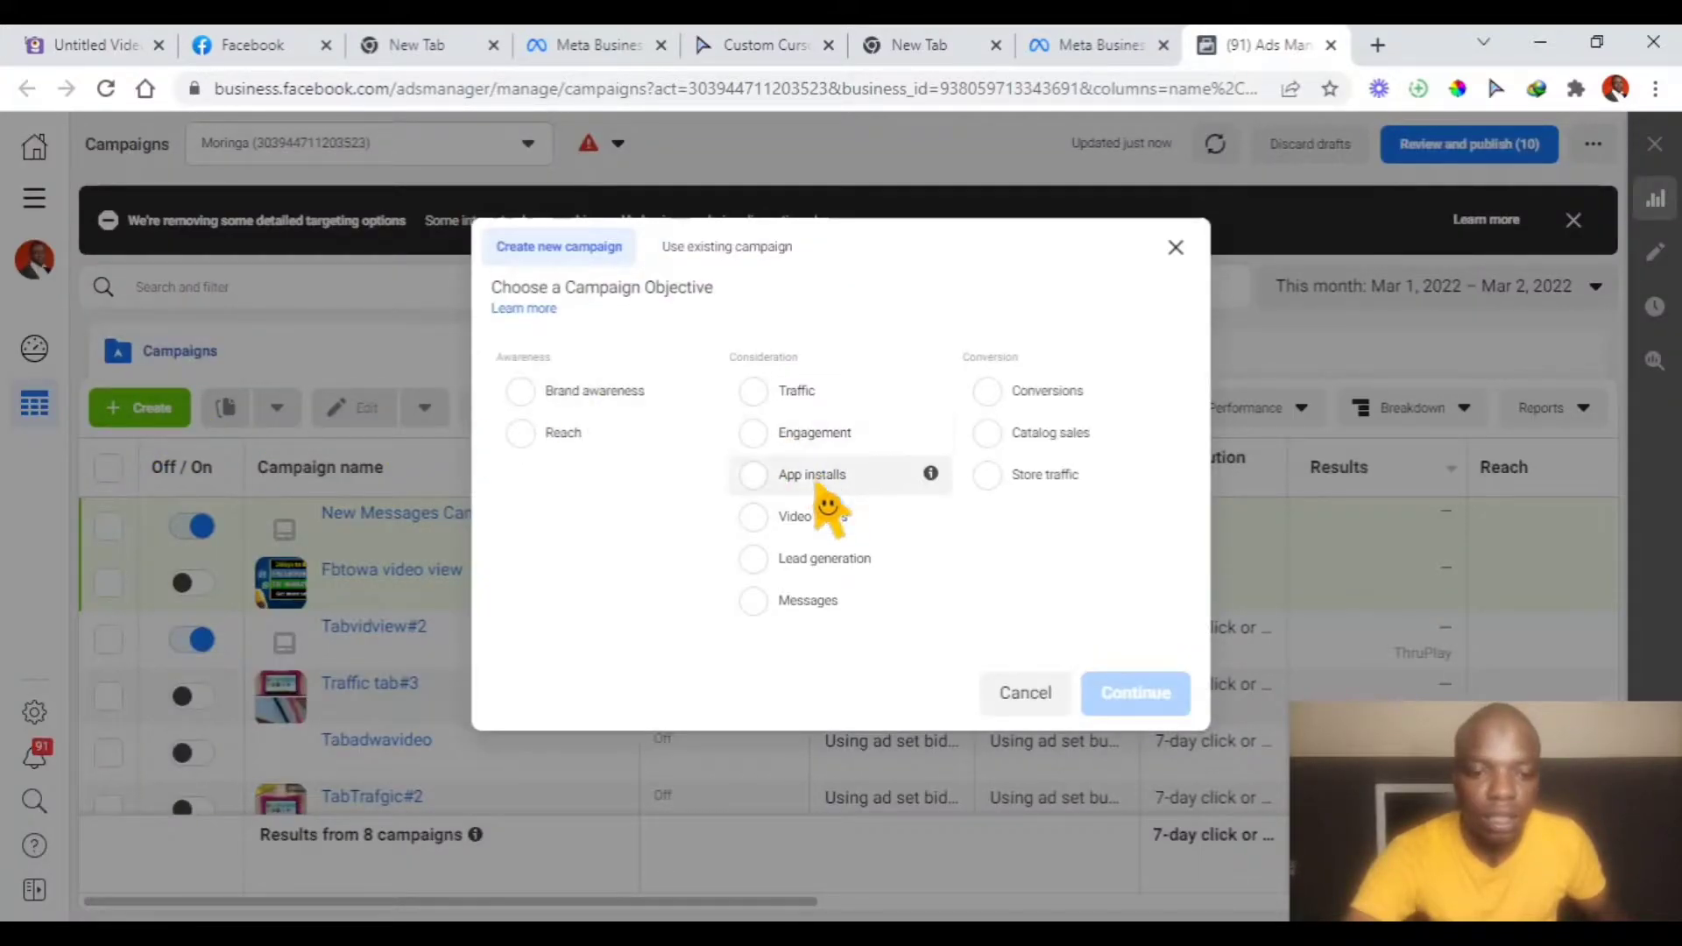
pyautogui.click(753, 605)
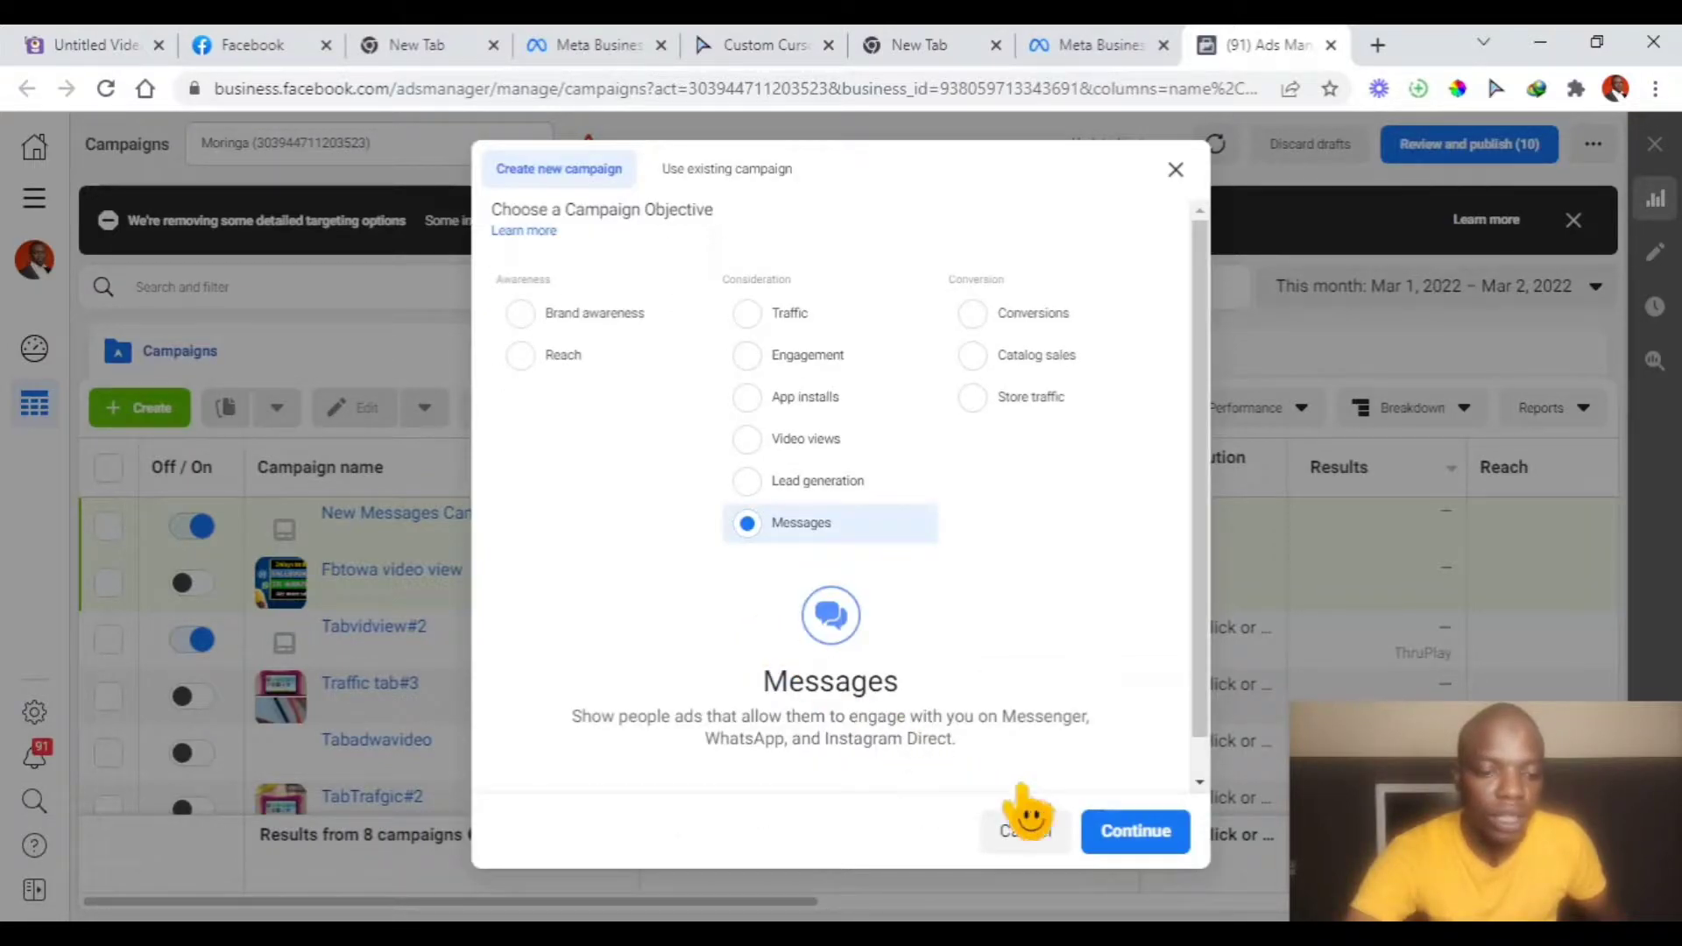
pyautogui.click(1136, 832)
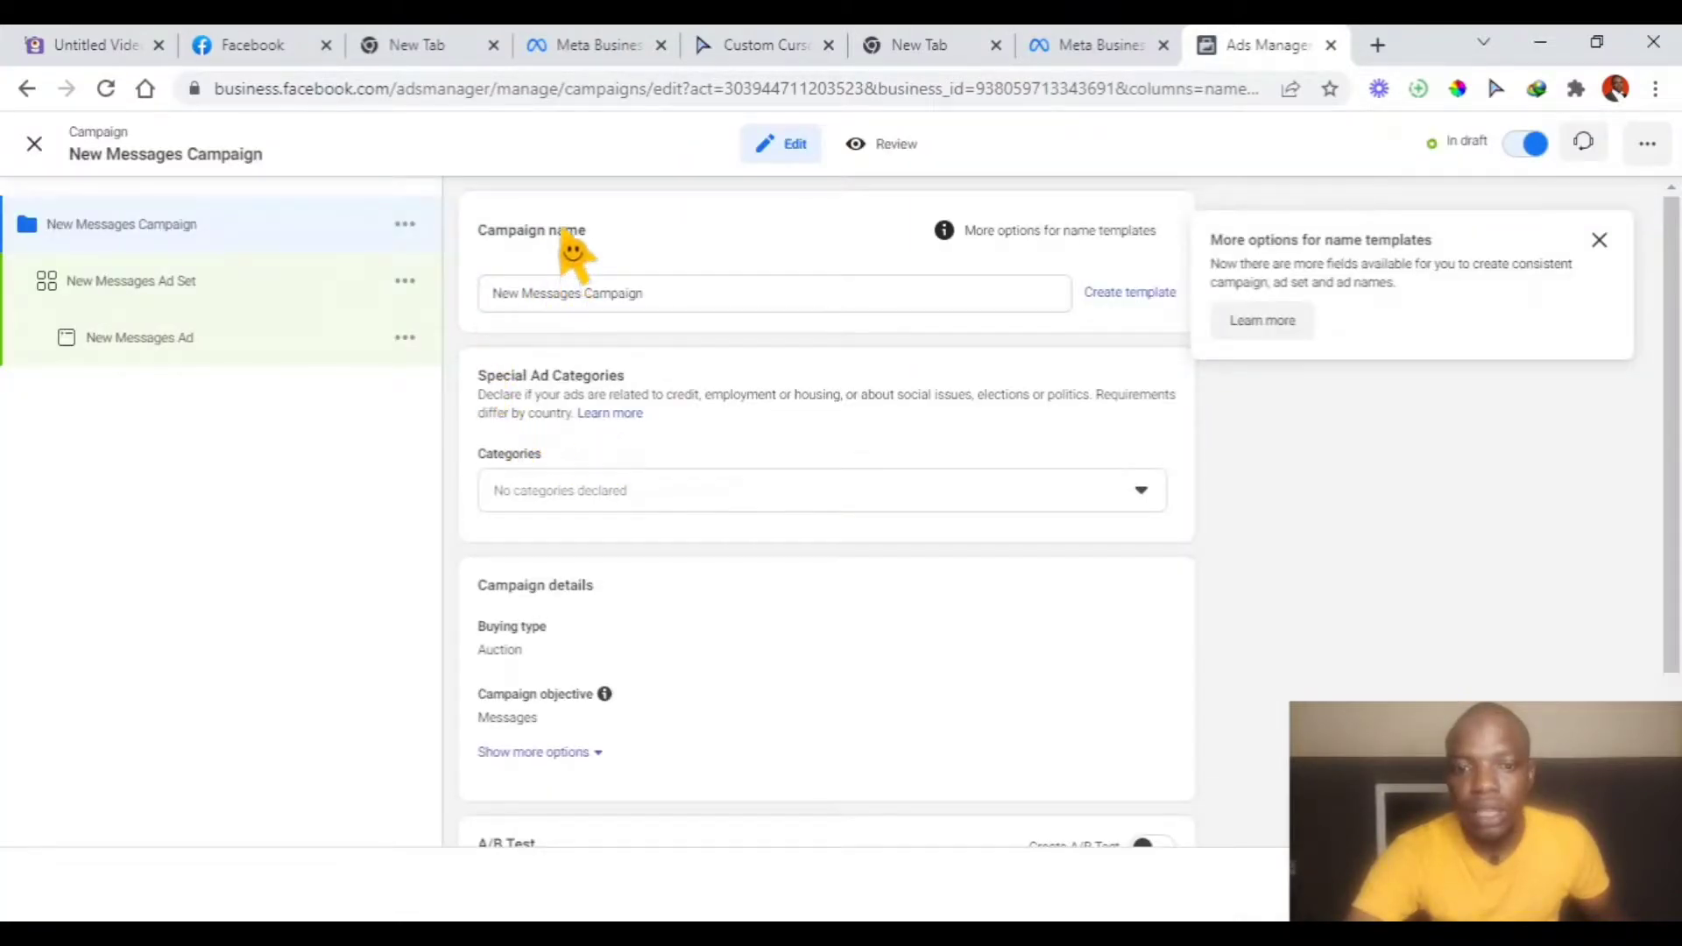
# Rename the campaign as "deco Campaign" and proceed to its ad set settings
pyautogui.click(573, 300)
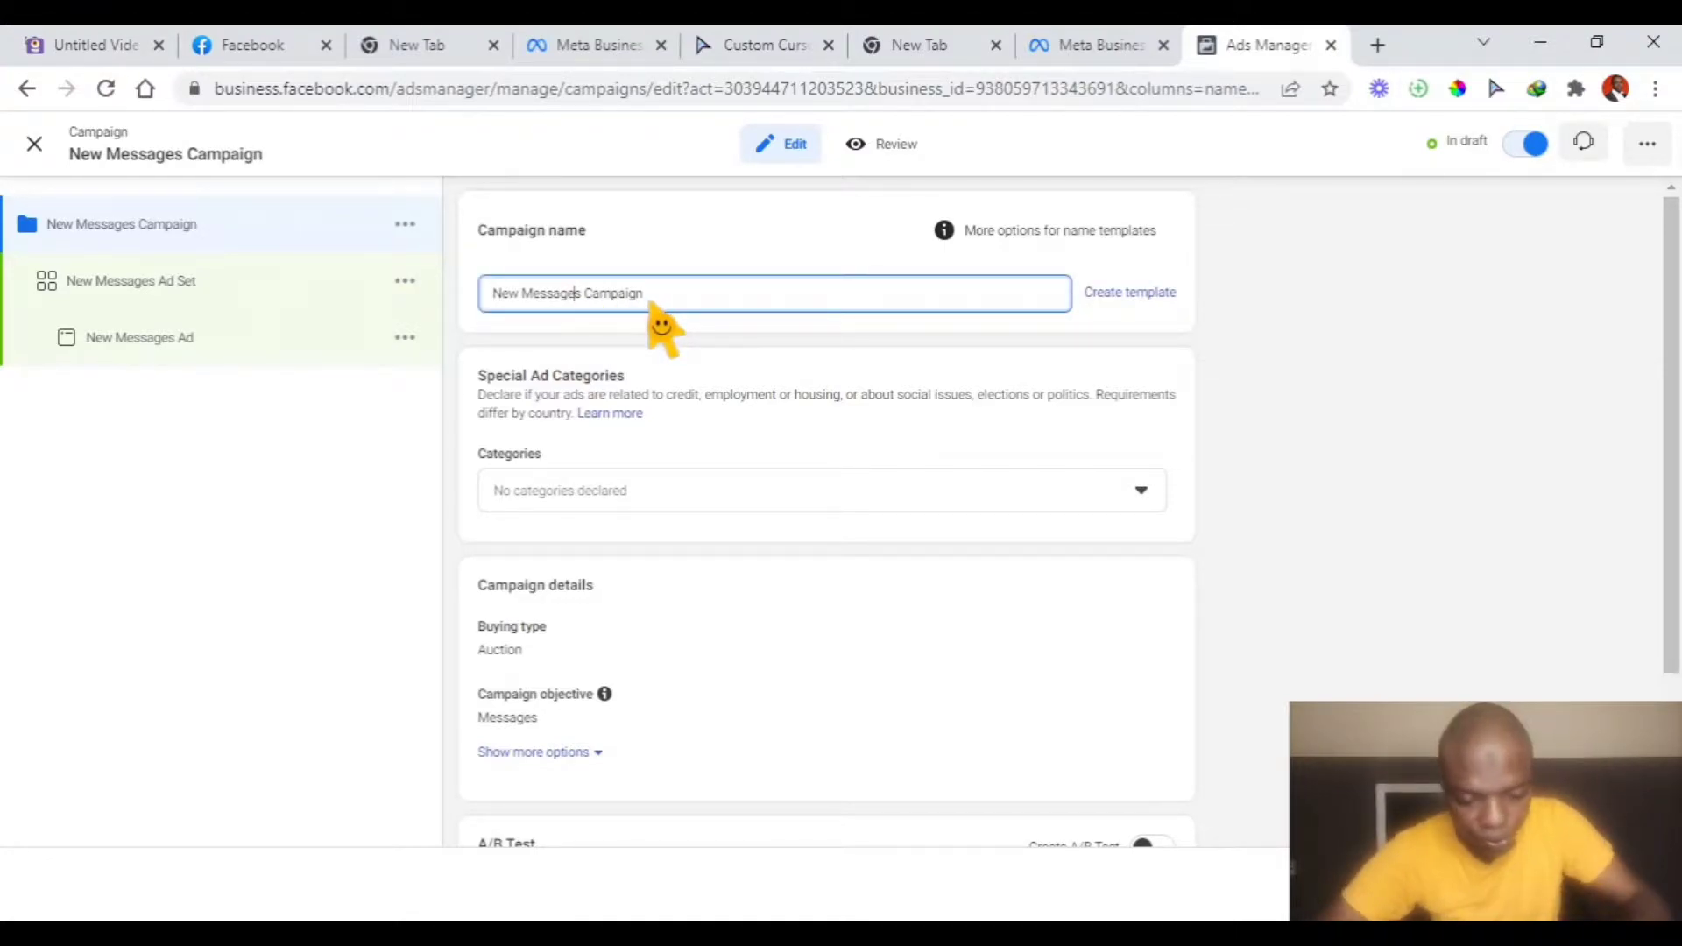
pyautogui.write('inte')
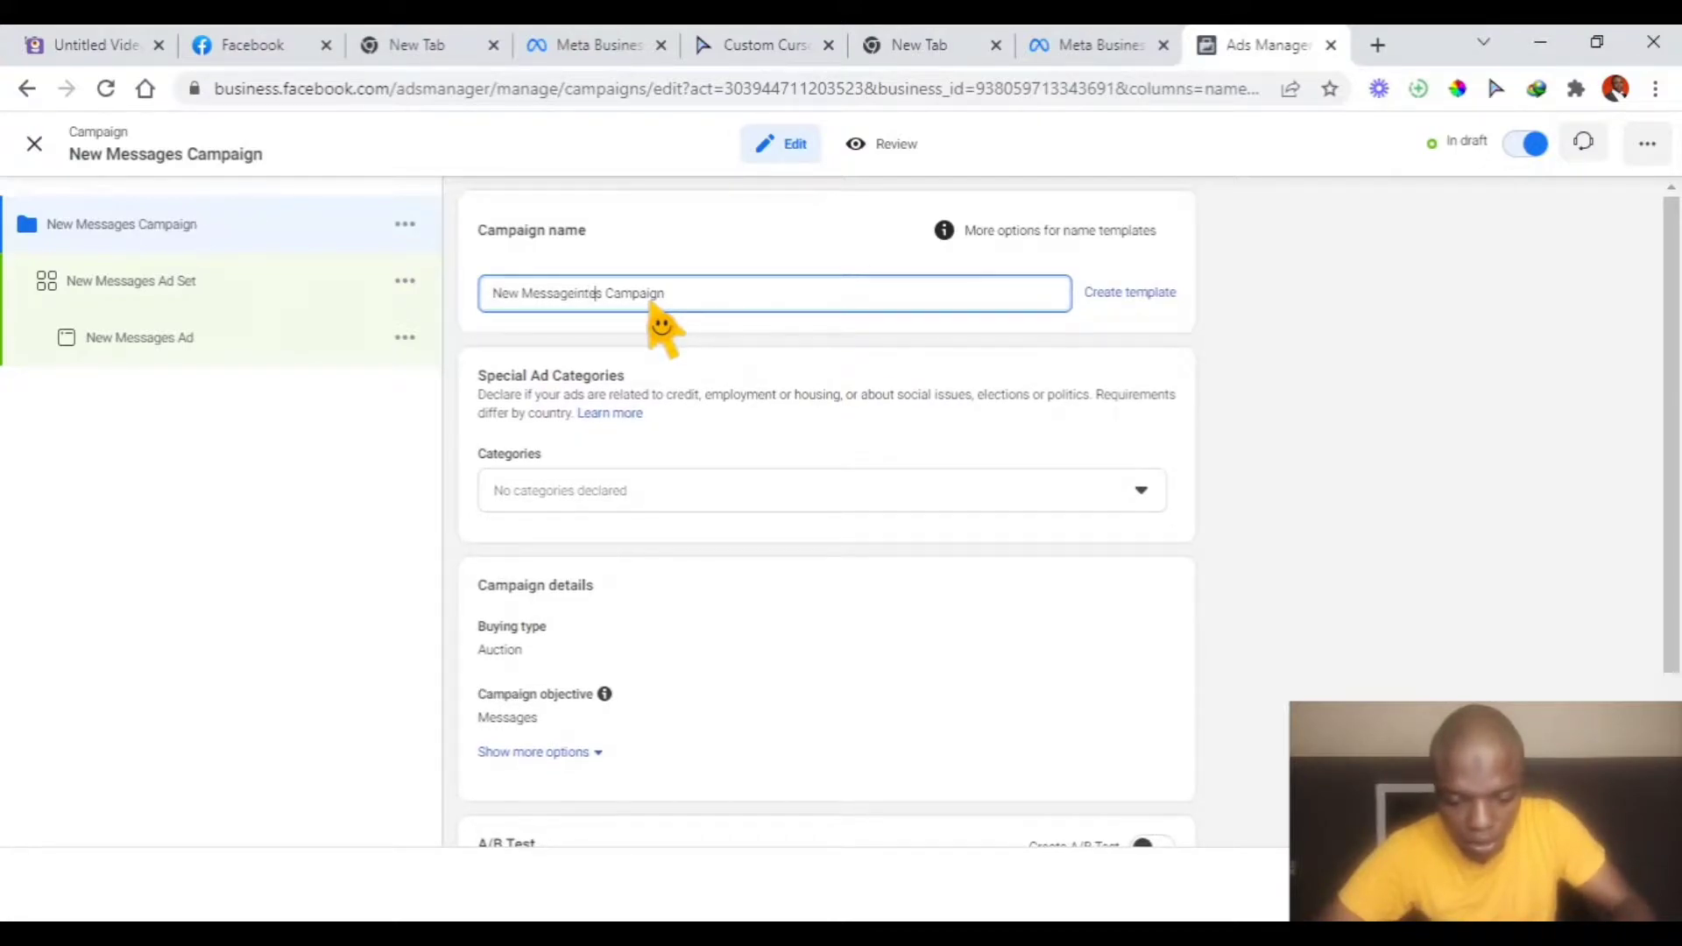
pyautogui.hotkey('shift', 'Home')
pyautogui.write('deco')
pyautogui.doubleClick(531, 293)
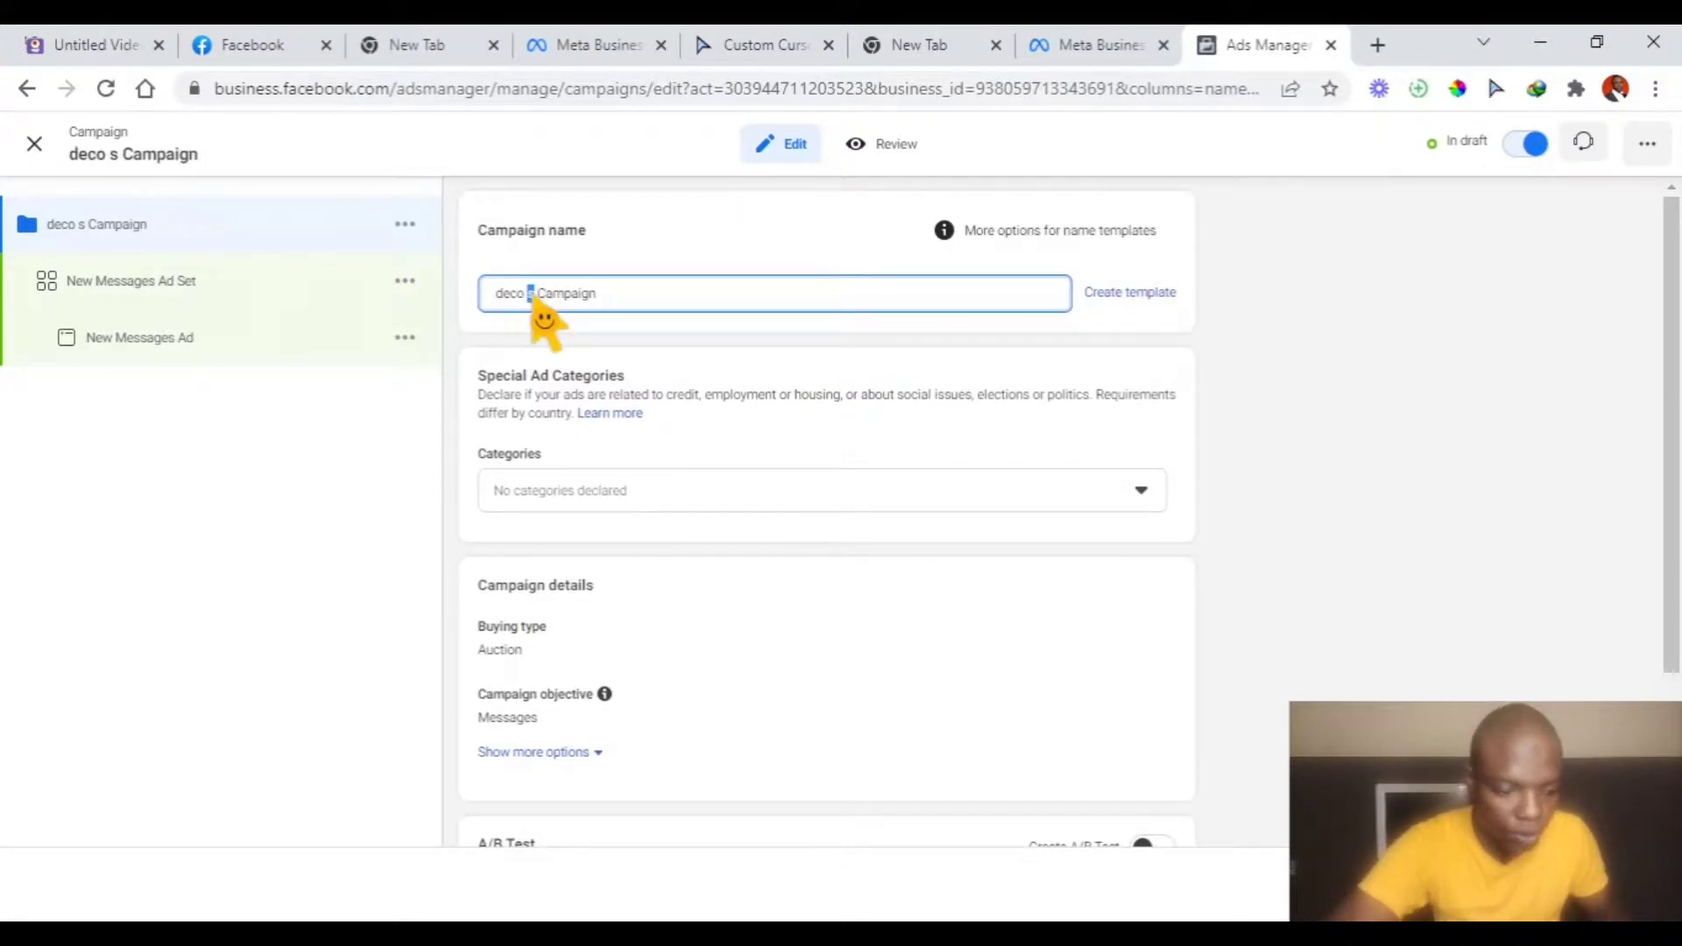
pyautogui.press('BackSpace')
pyautogui.scroll(-2, 1082, 591)
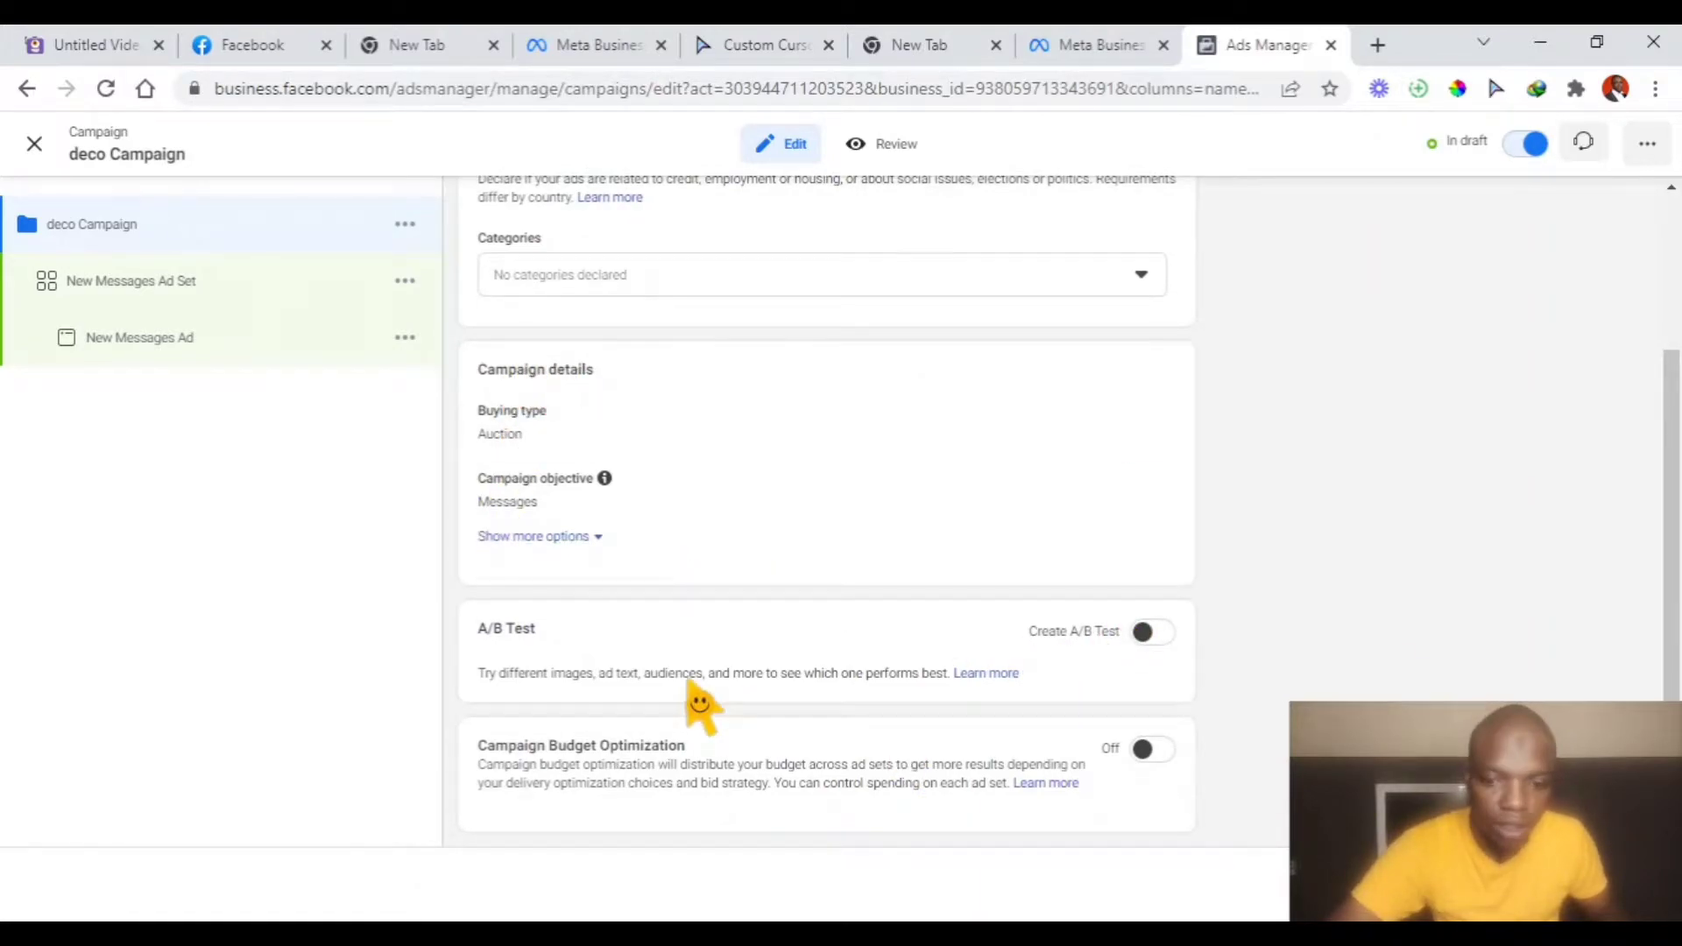
pyautogui.scroll(3, 687, 702)
pyautogui.scroll(-3, 762, 725)
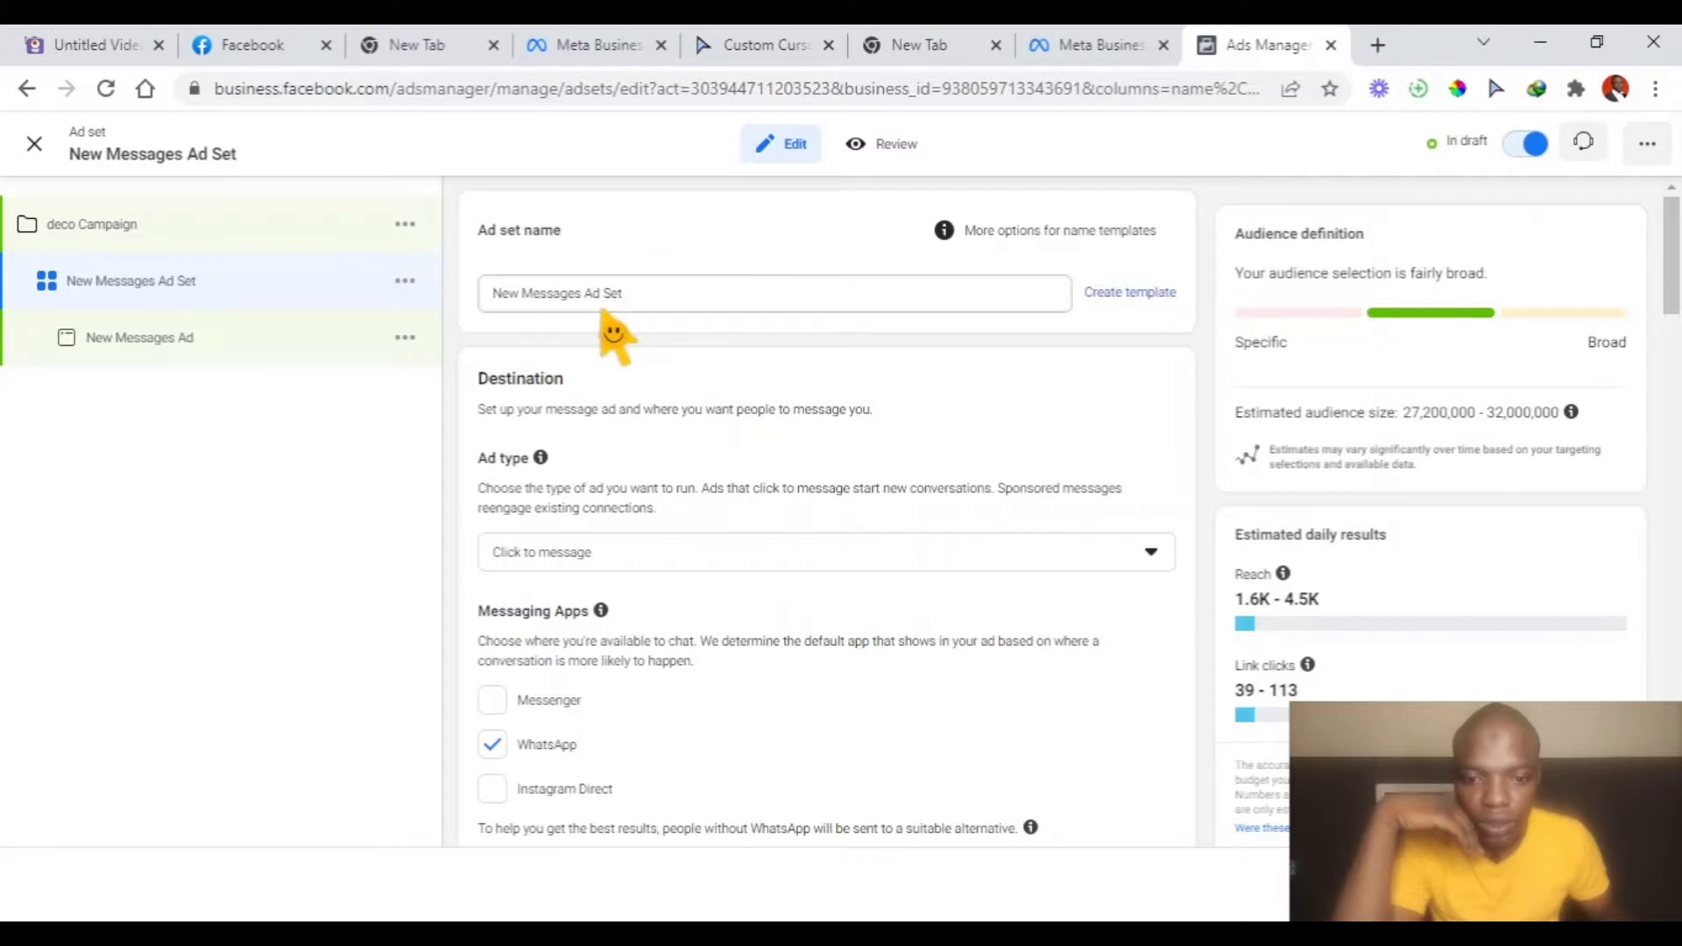
# Replace the ad set's name with "interior deco ad luxury"
pyautogui.click(653, 291)
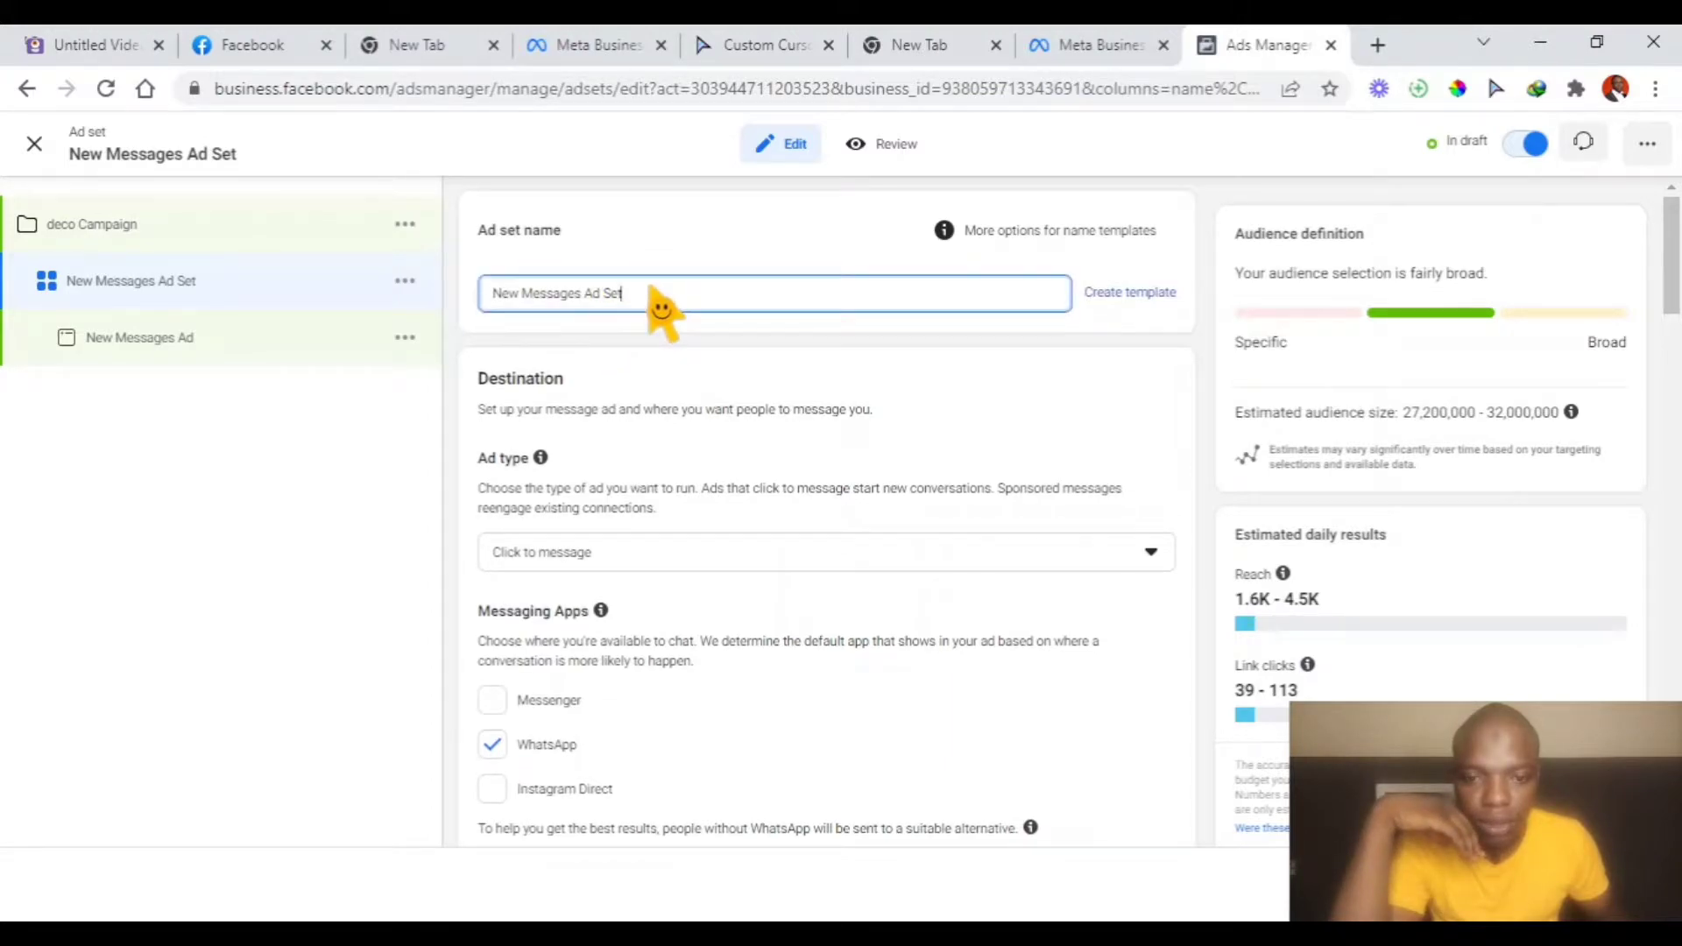
pyautogui.press('BackSpace')
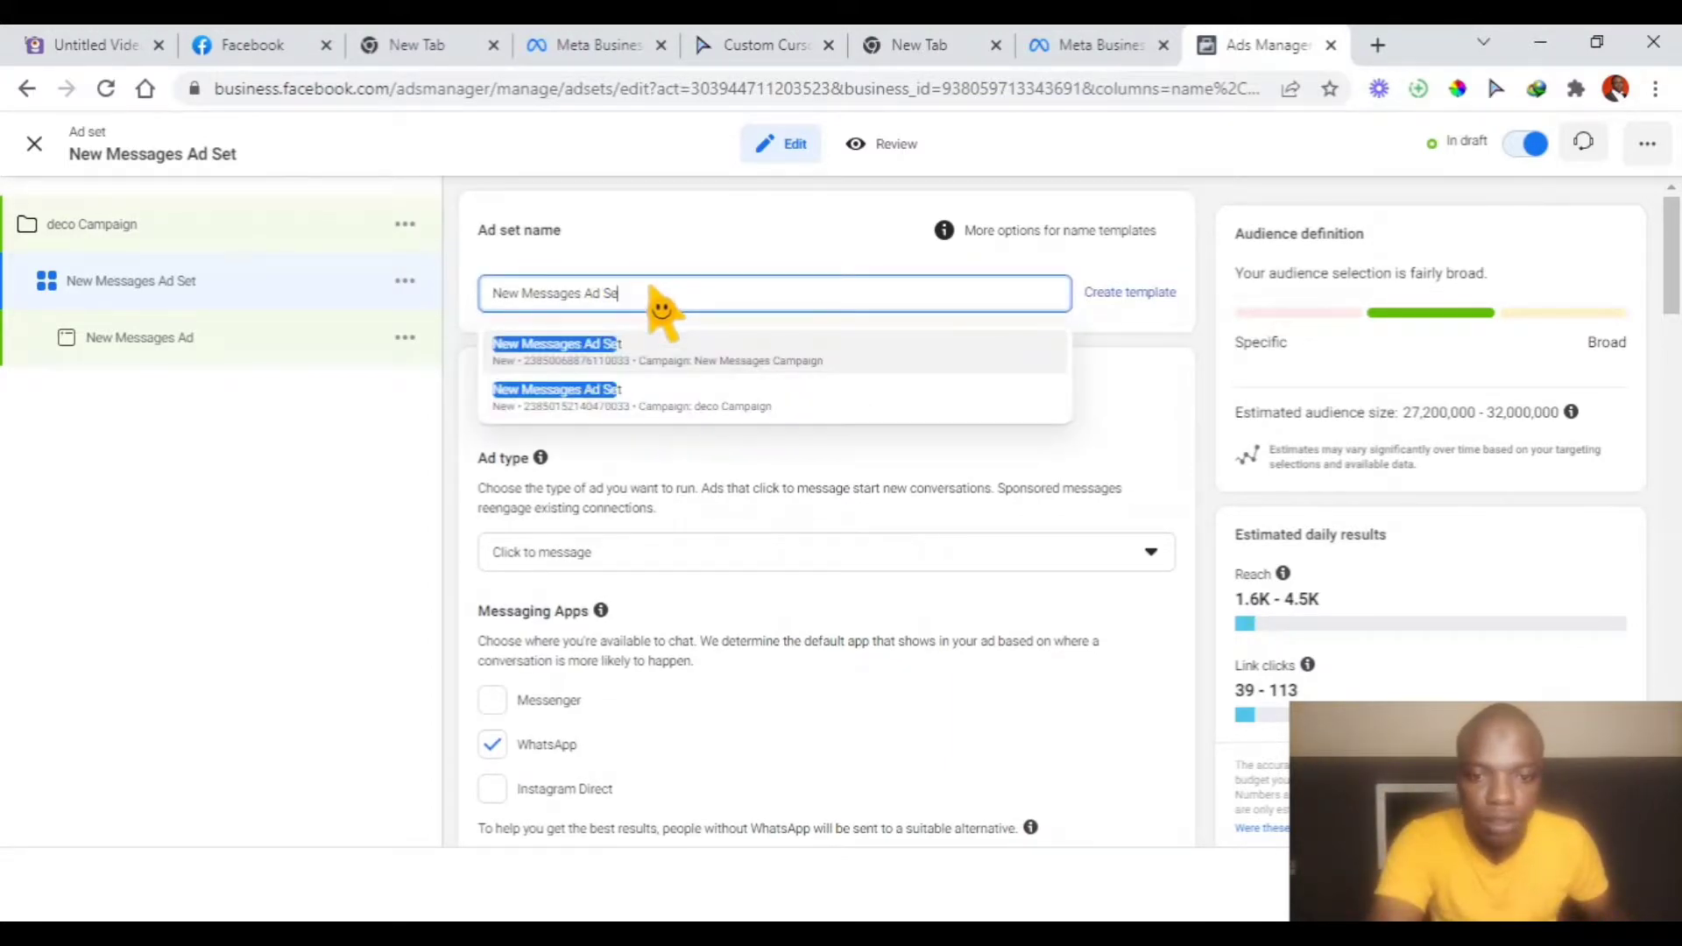
pyautogui.hotkey('ctrl', 'a')
pyautogui.press('BackSpace')
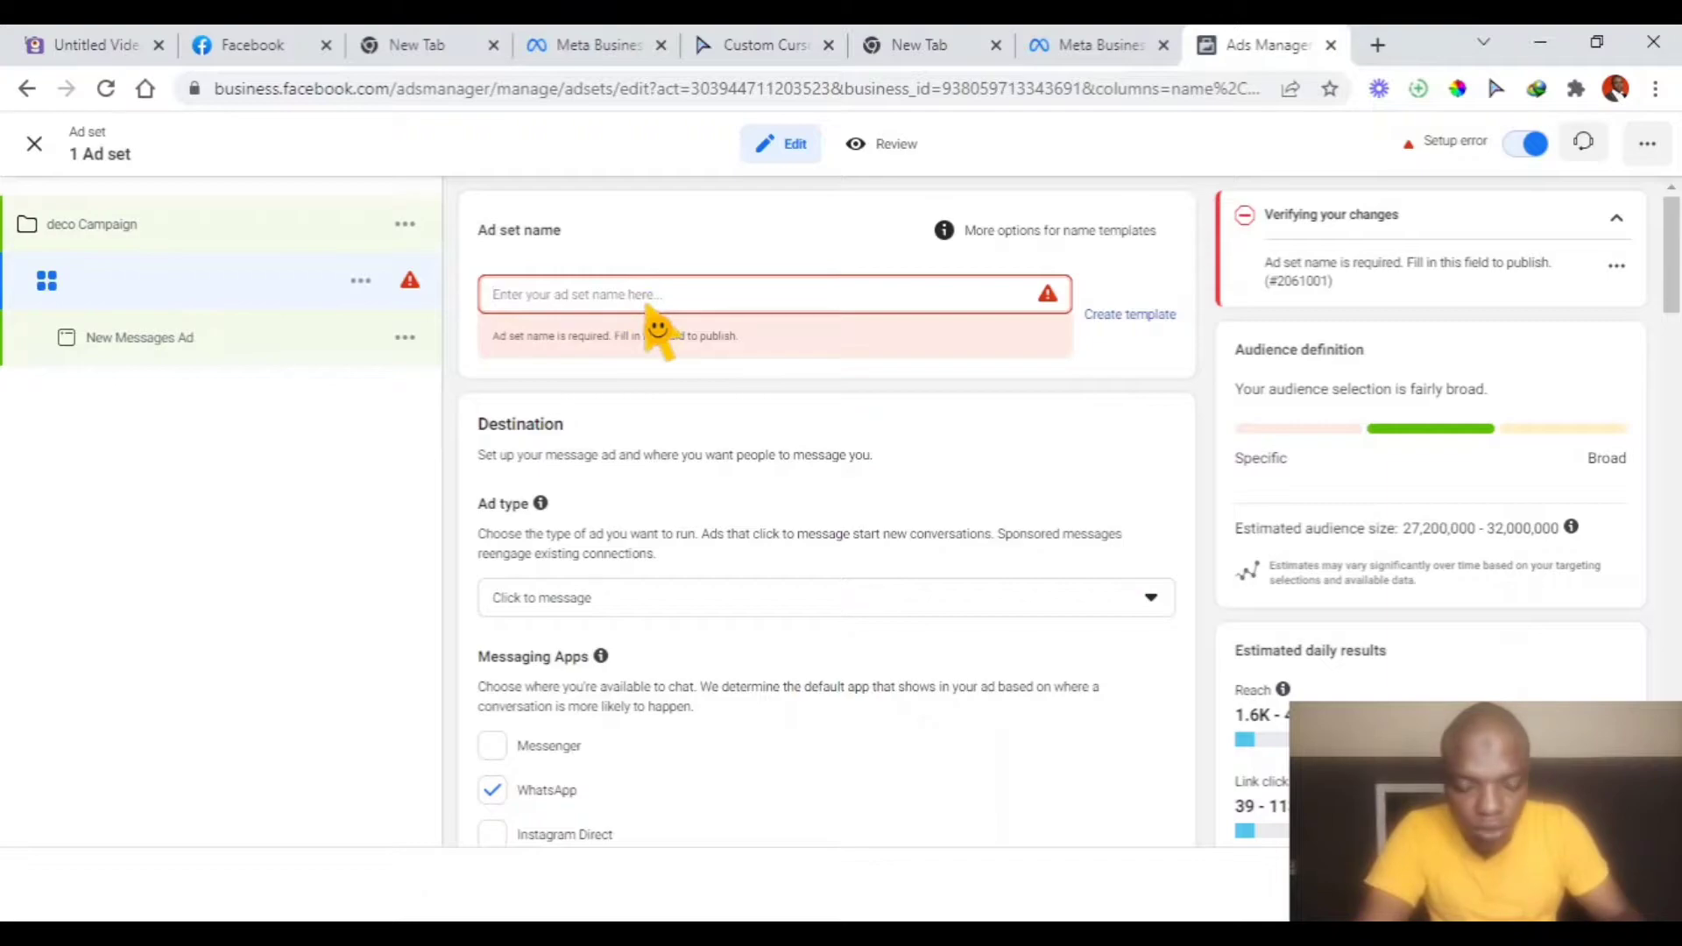
pyautogui.write('interior')
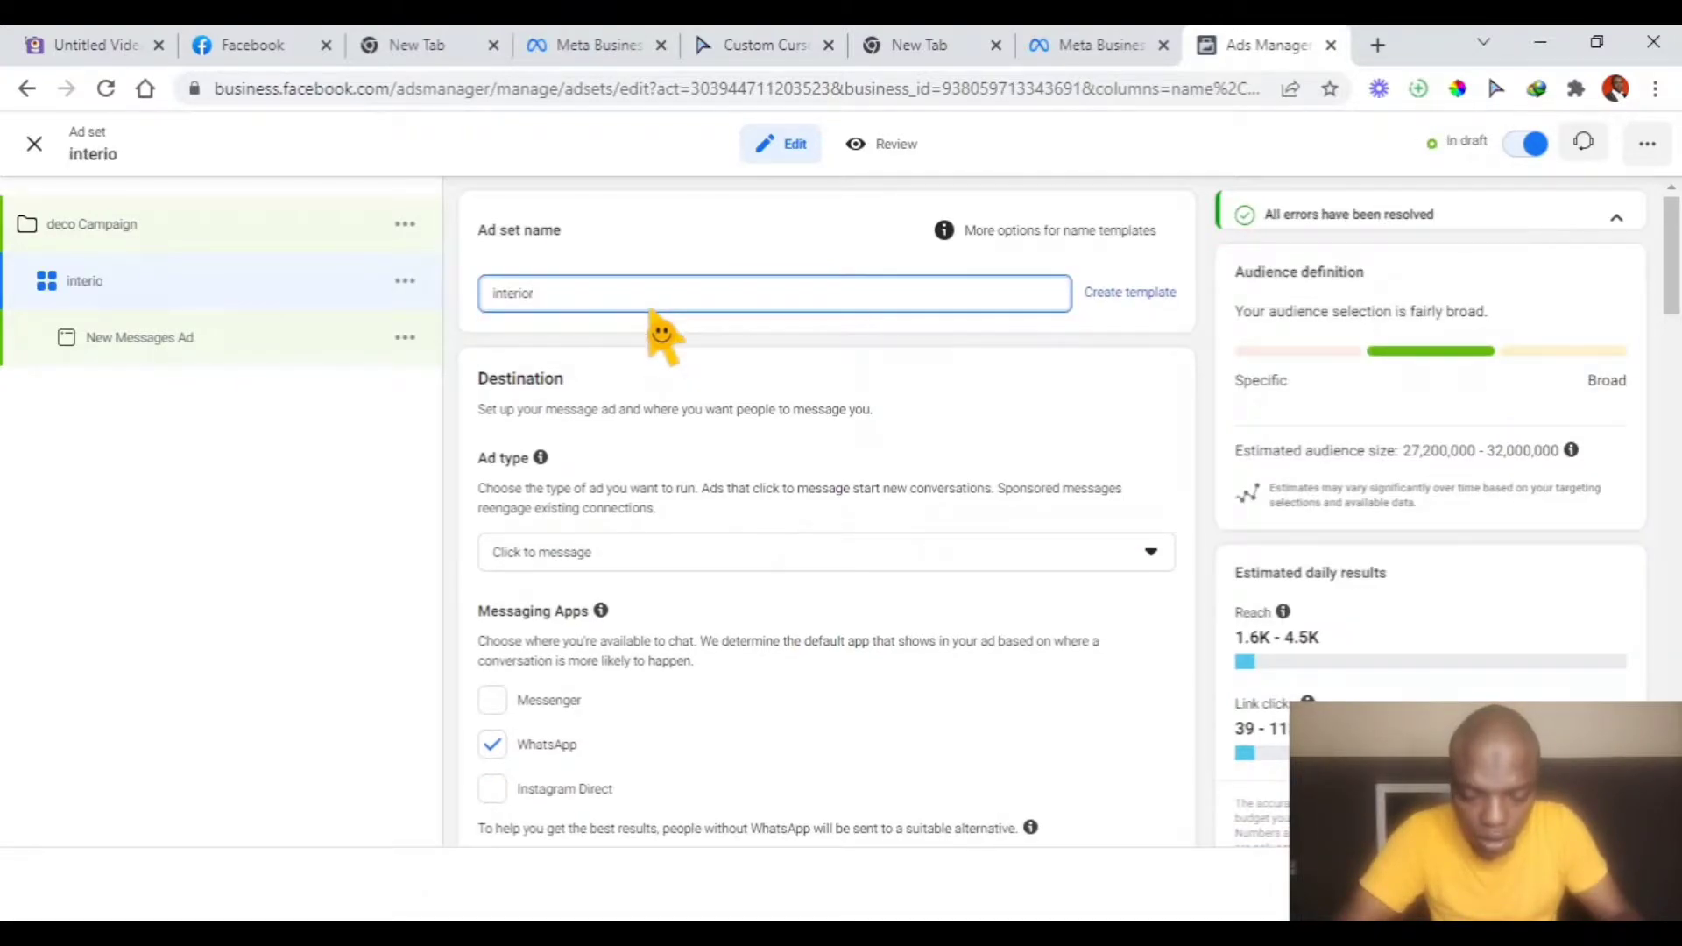
pyautogui.write(' deco ad lu')
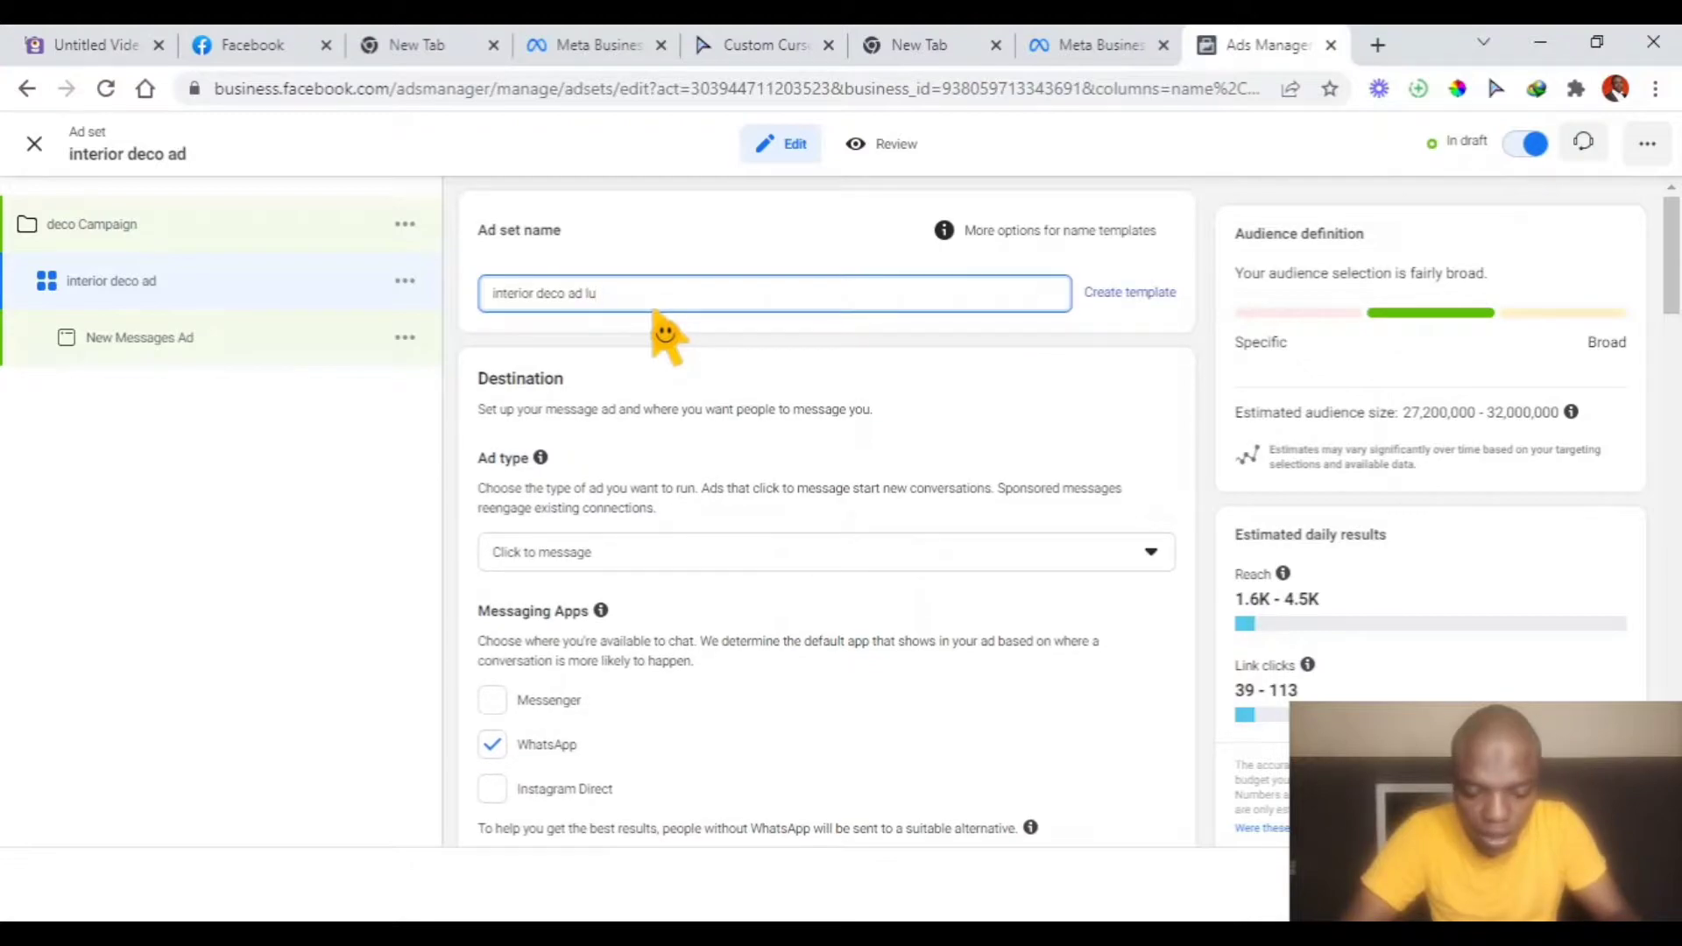
pyautogui.write('xury')
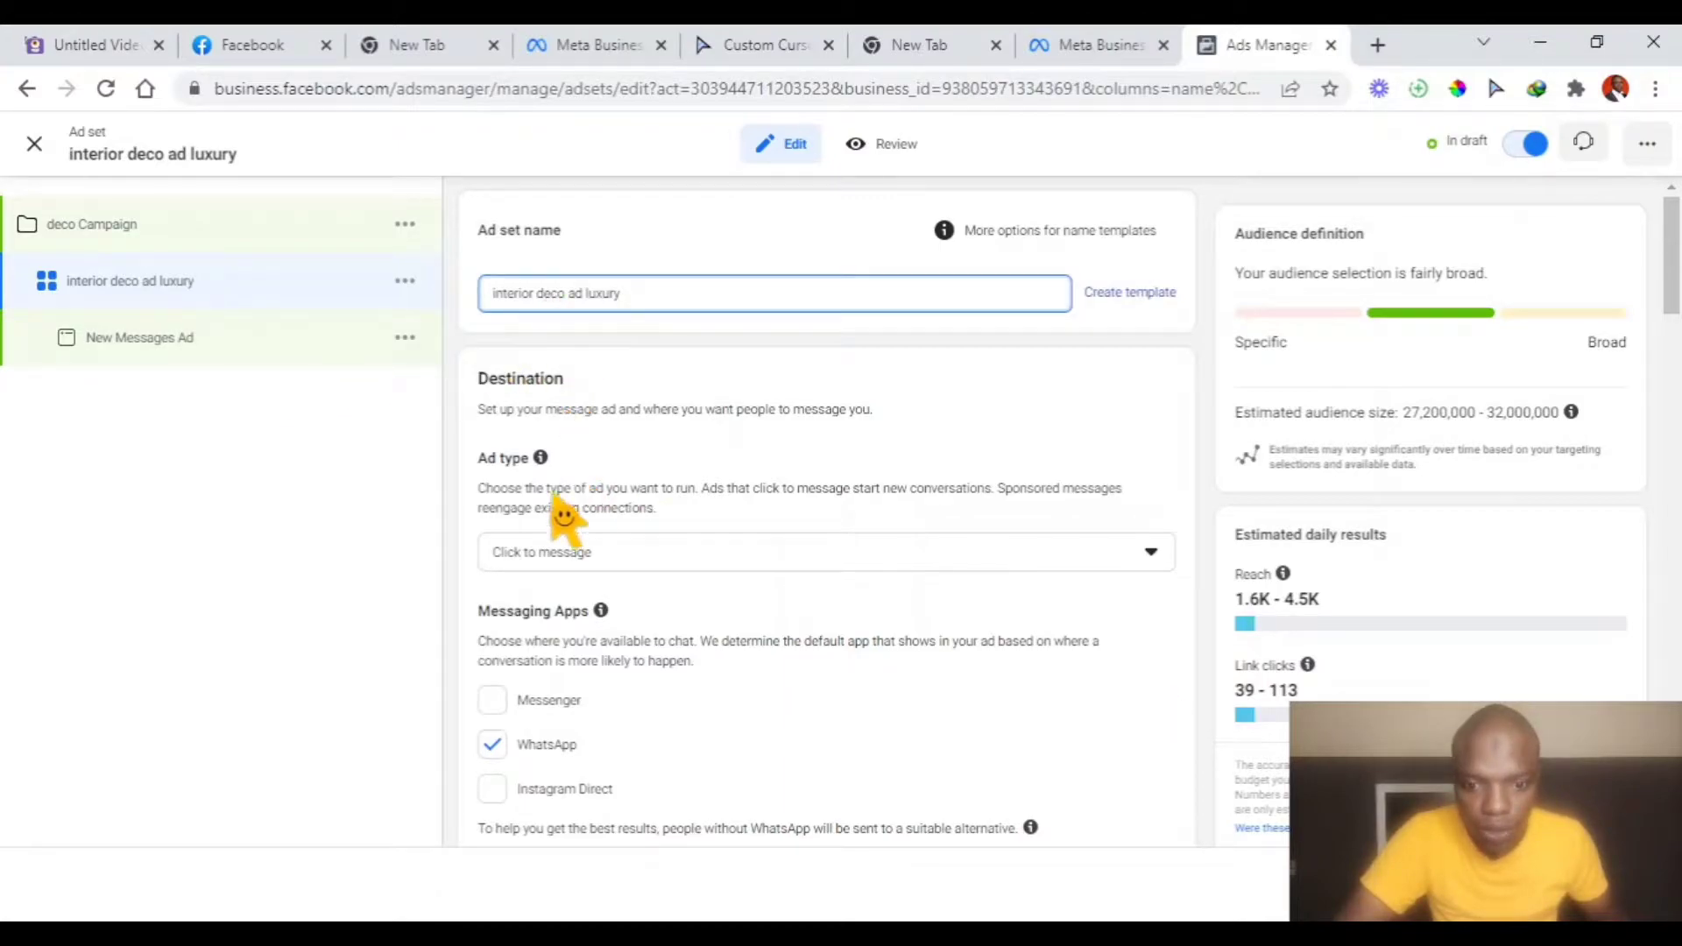
pyautogui.scroll(-1, 574, 569)
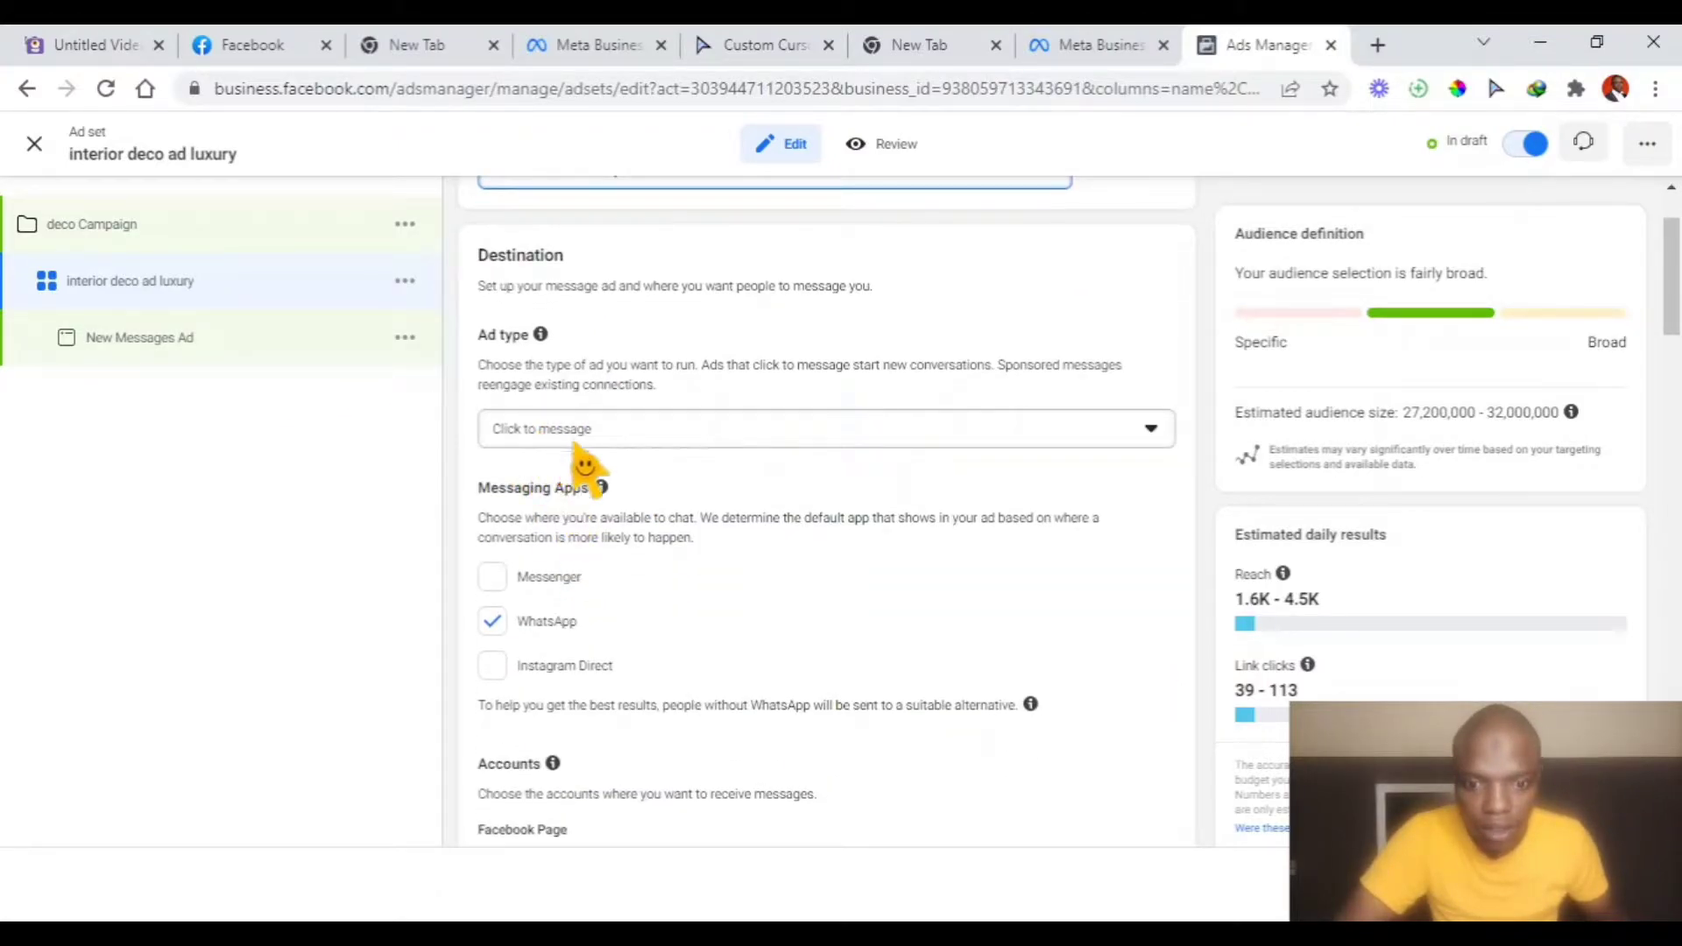
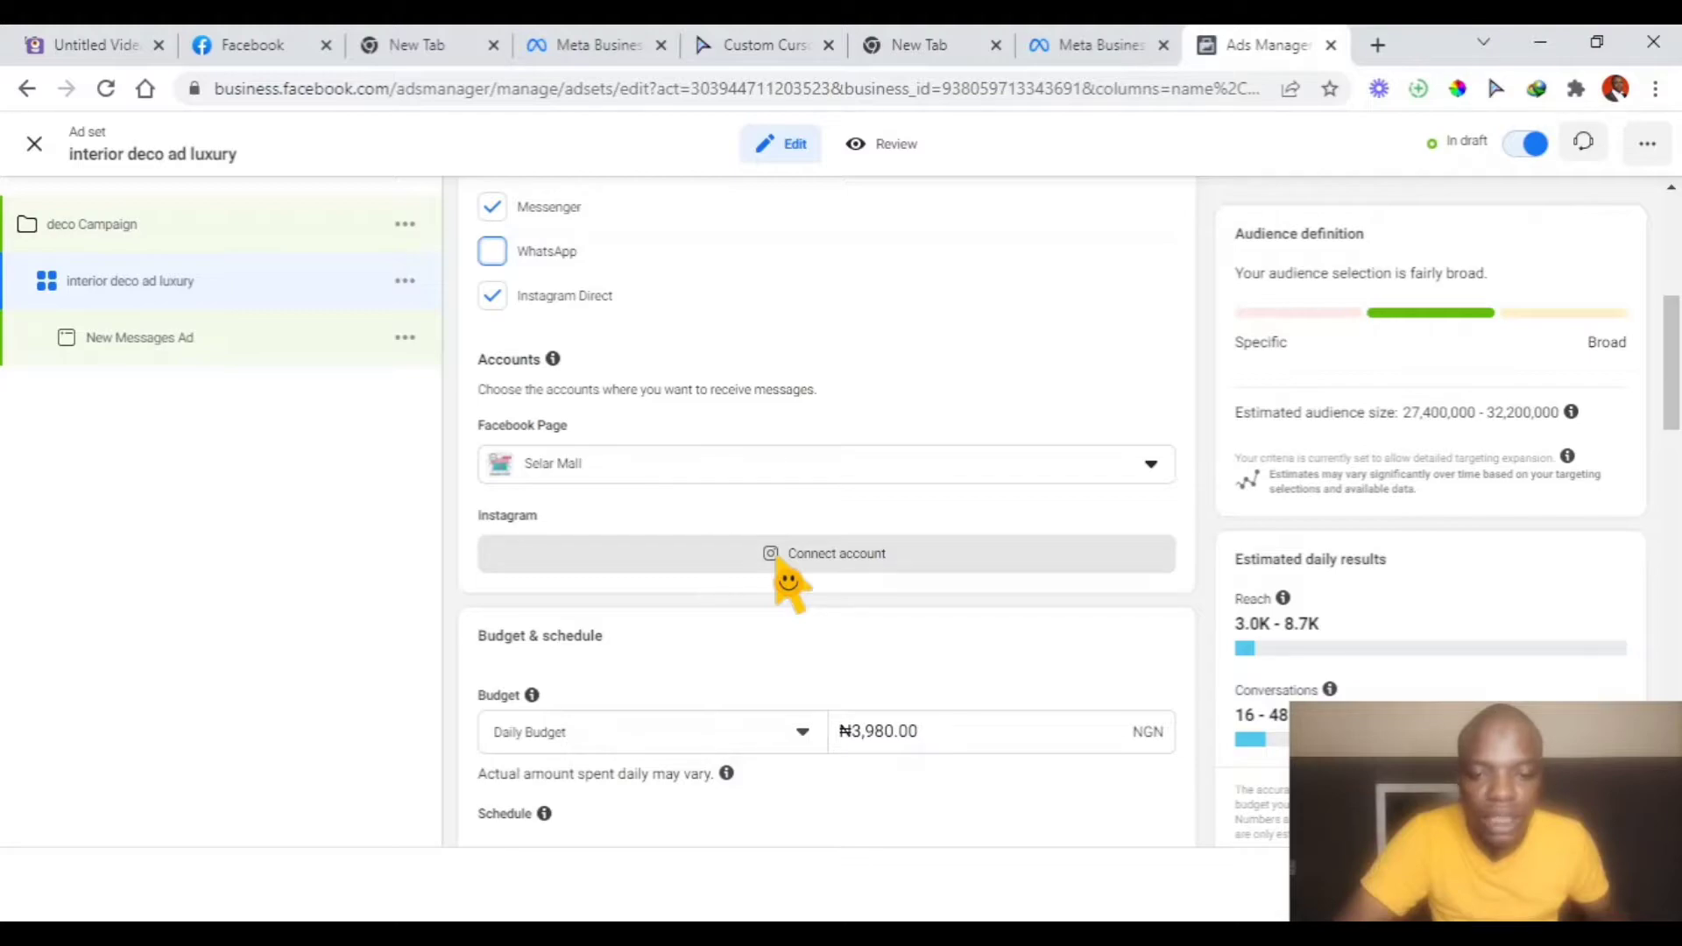
# Set the ad set's daily budget to ₦3,000.00
pyautogui.scroll(-4, 740, 619)
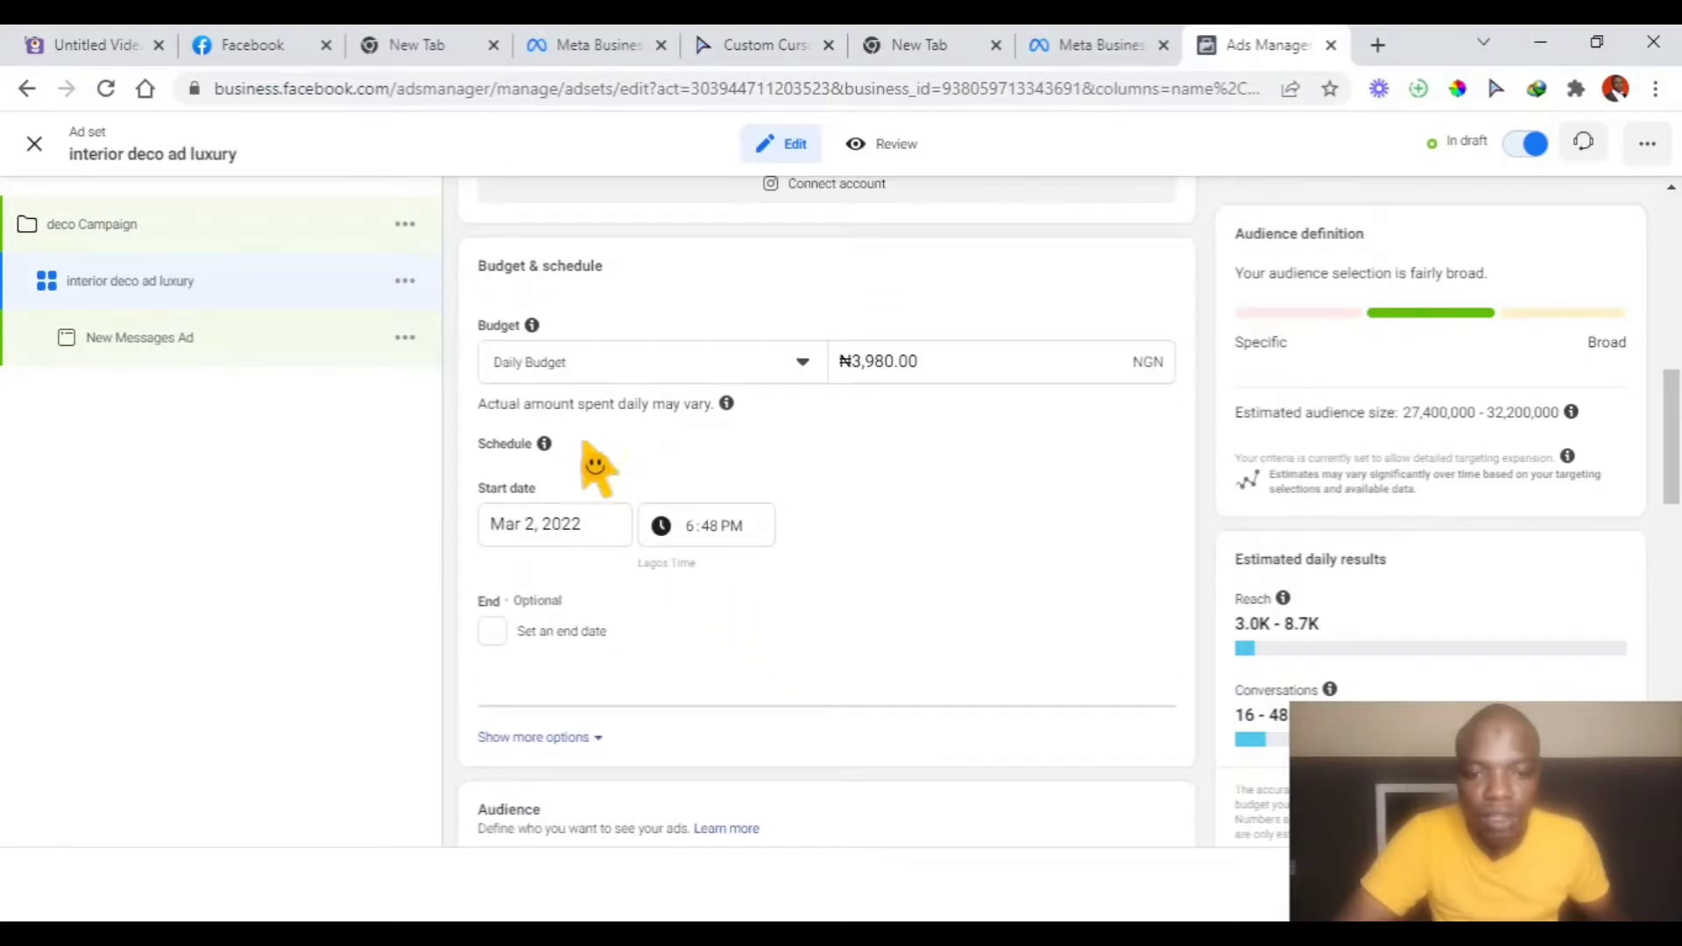
pyautogui.click(895, 366)
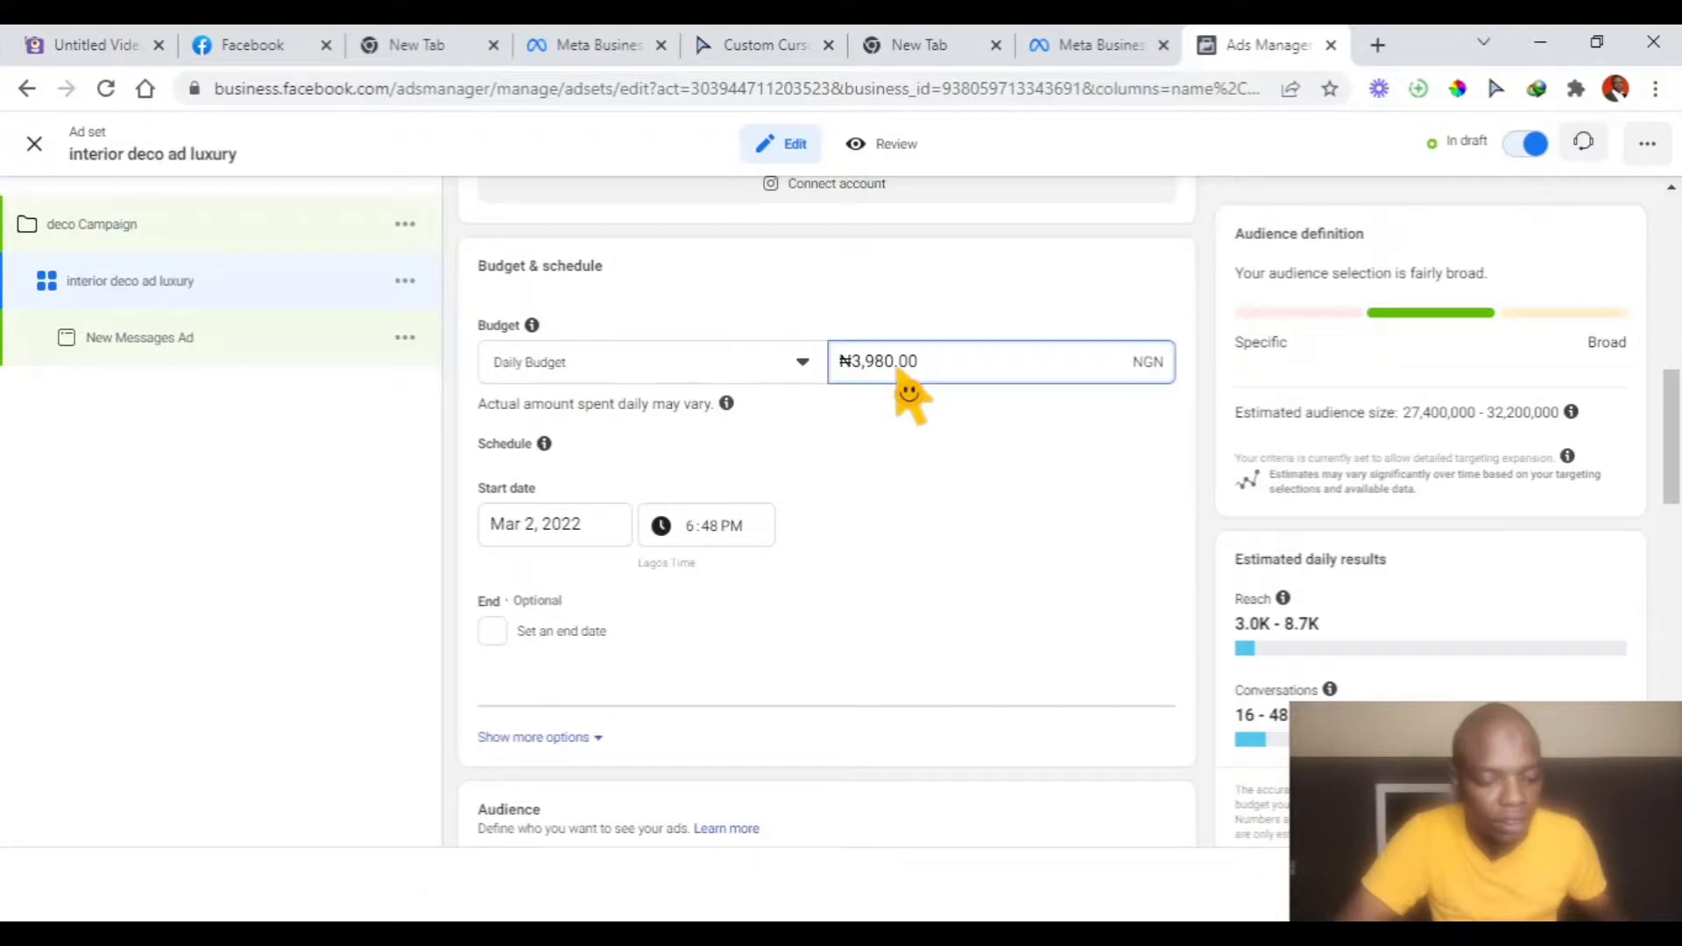
pyautogui.press('BackSpace')
pyautogui.press('BackSpace')
pyautogui.press('BackSpace')
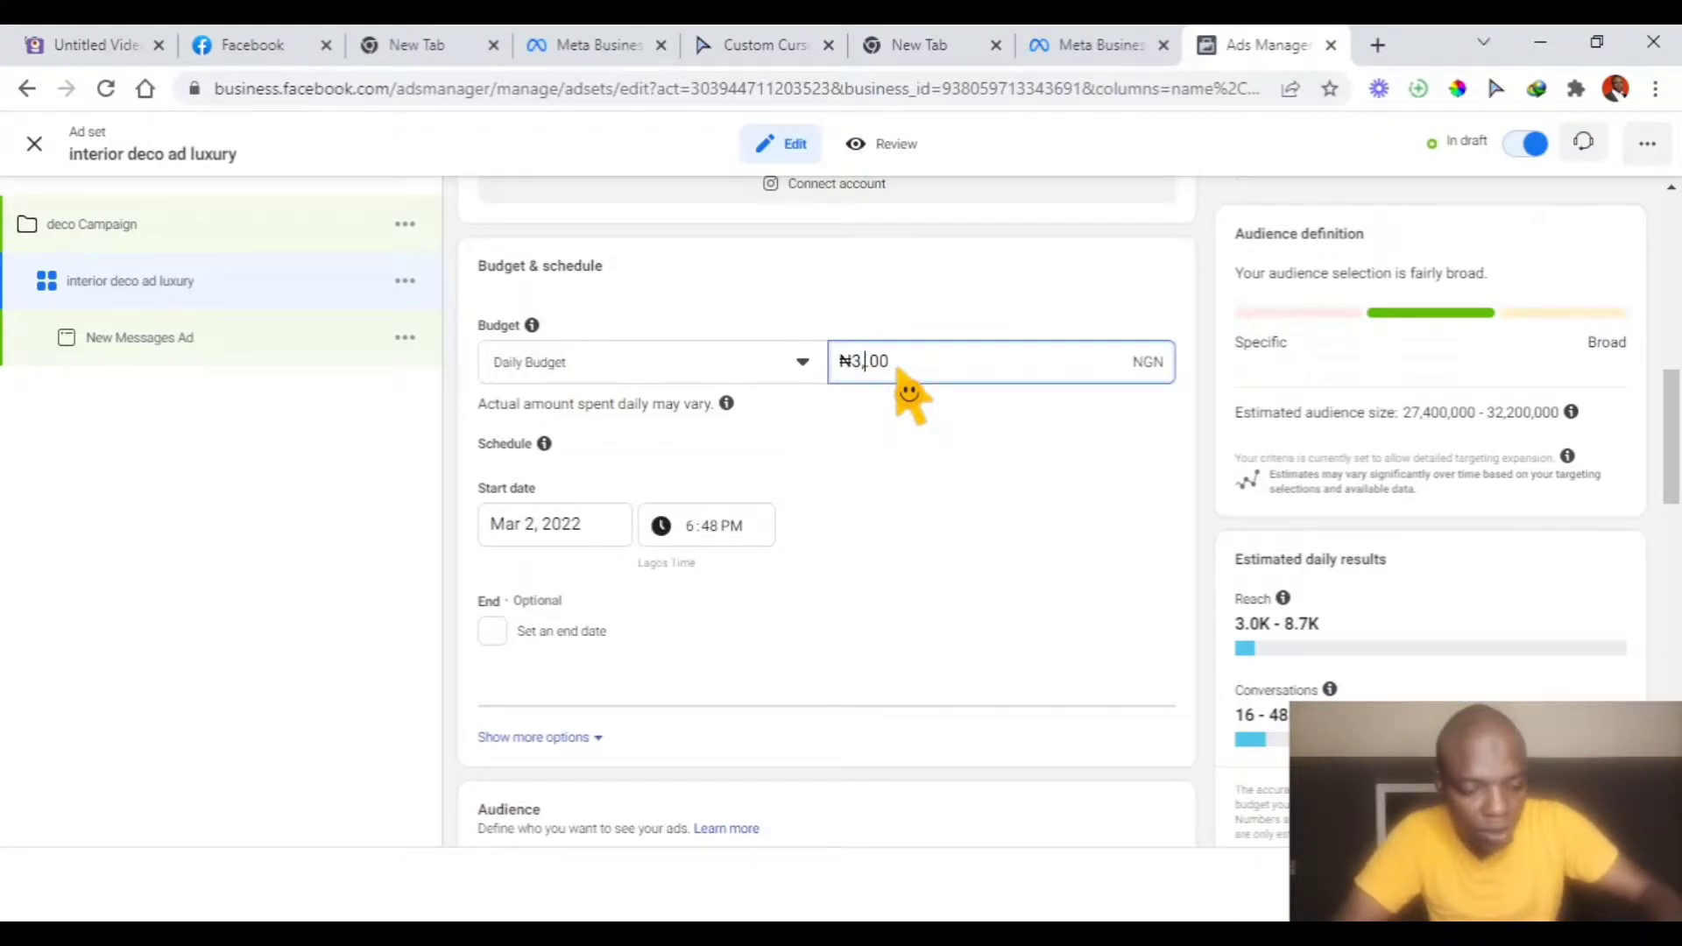
pyautogui.write('000')
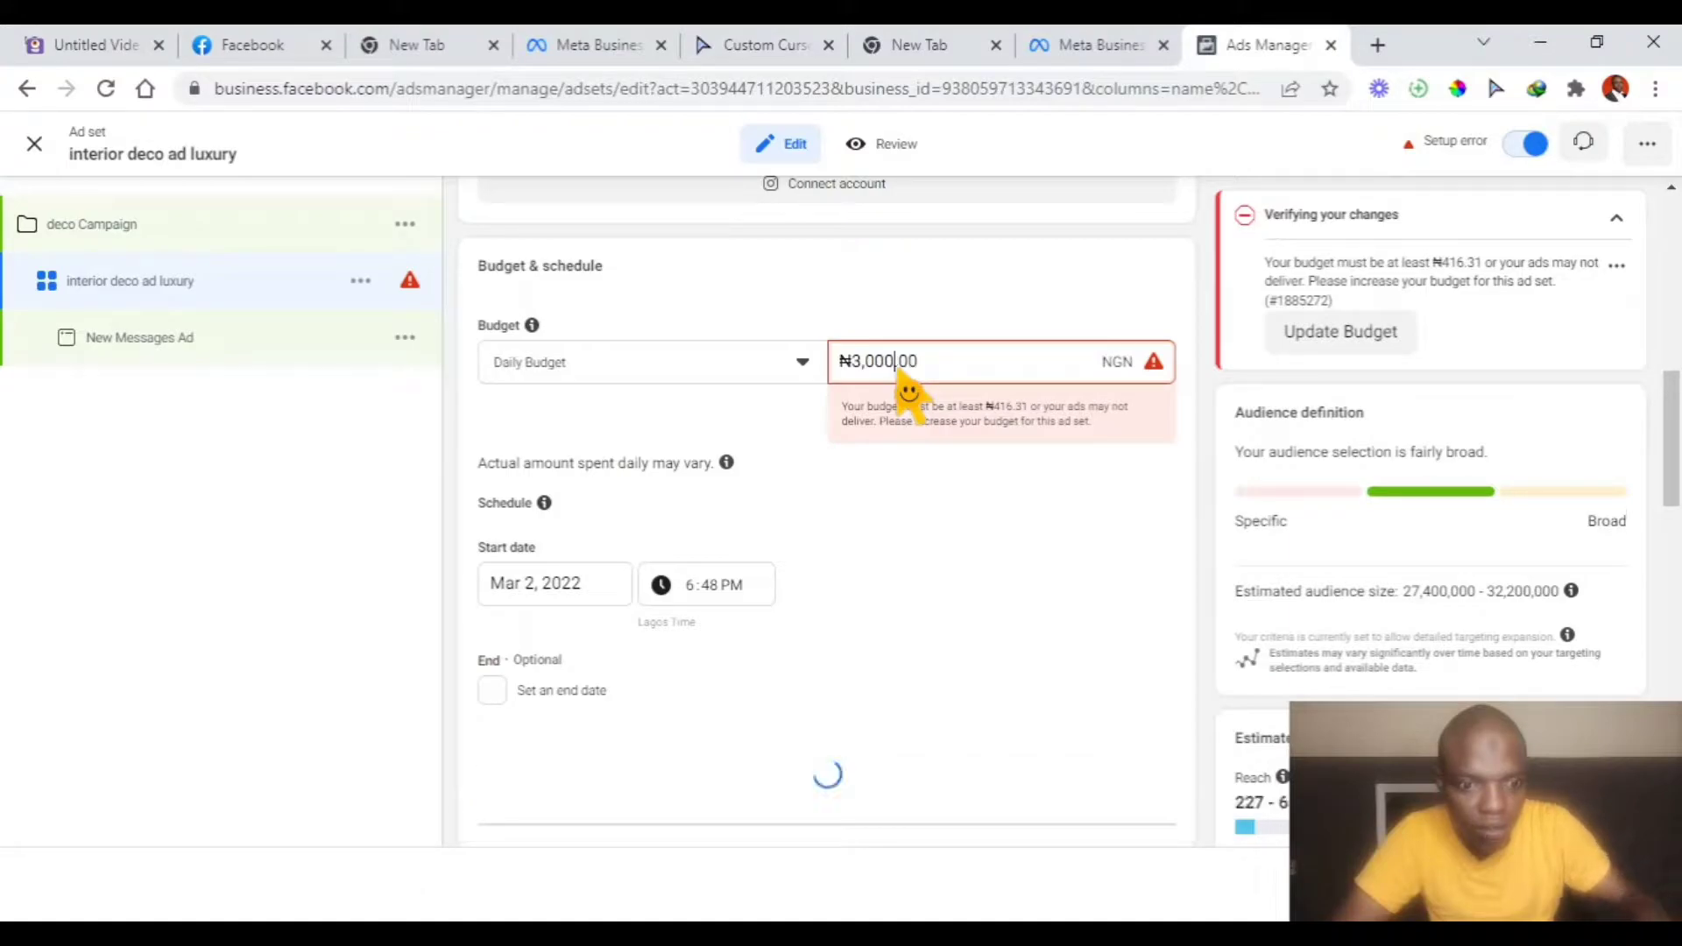
pyautogui.scroll(4, 937, 399)
pyautogui.scroll(-2, 937, 398)
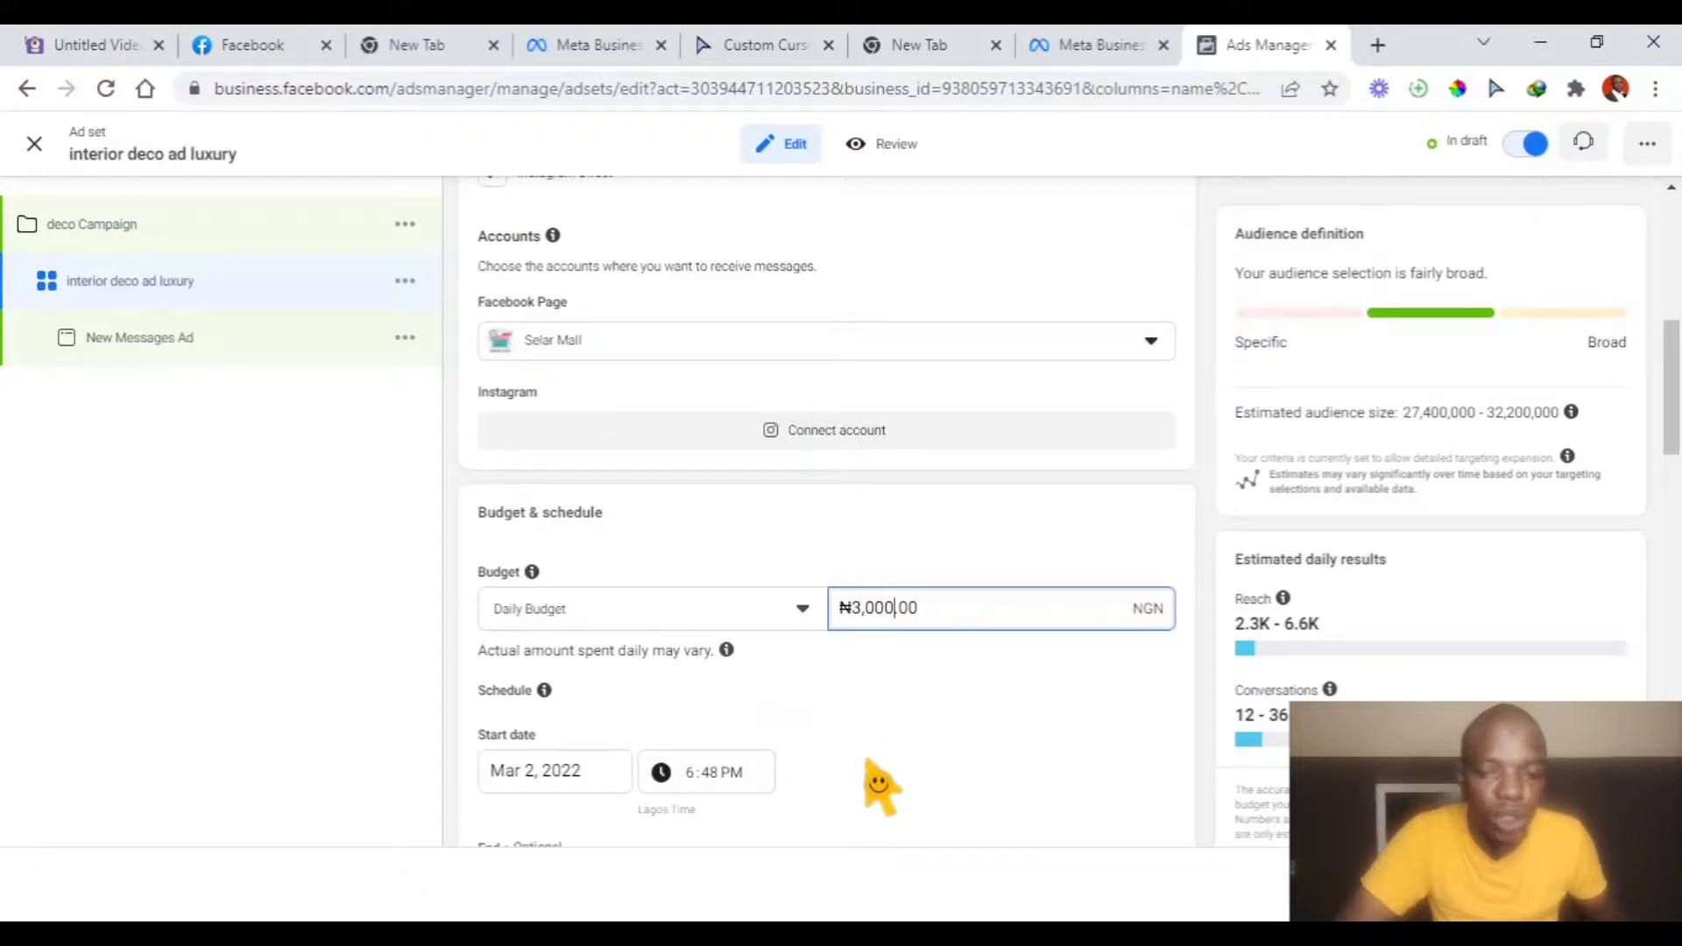
pyautogui.scroll(-2, 806, 675)
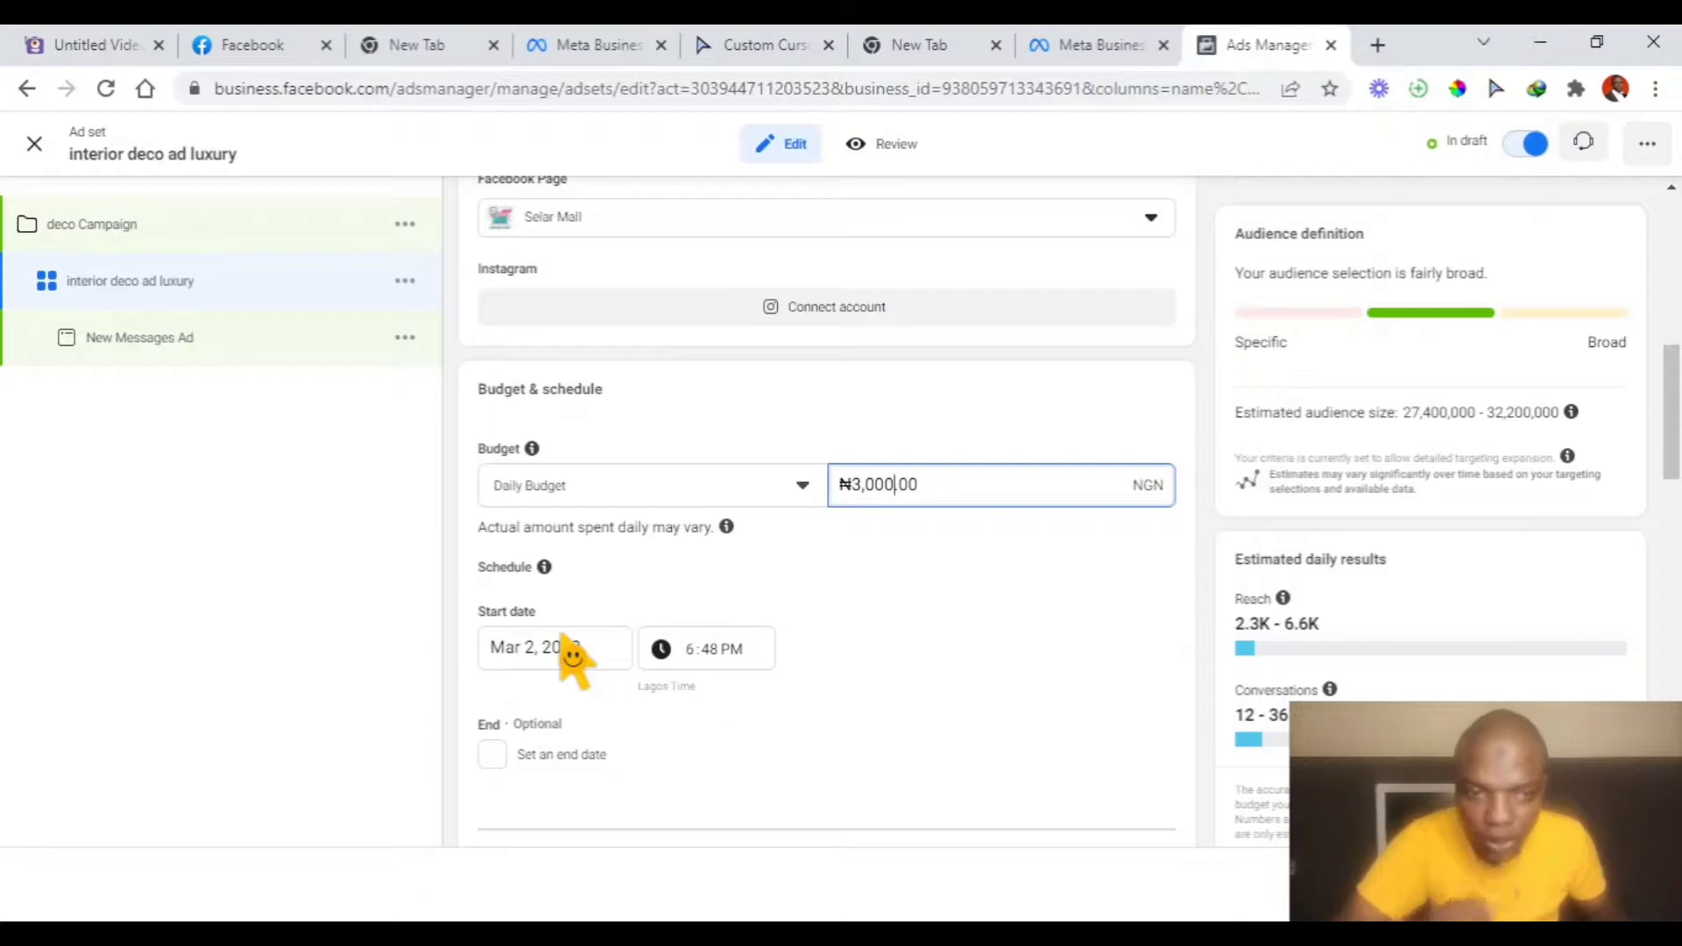
# Restrict the new audience's location targeting in Nigeria to "People living in this location"
pyautogui.scroll(-5, 627, 668)
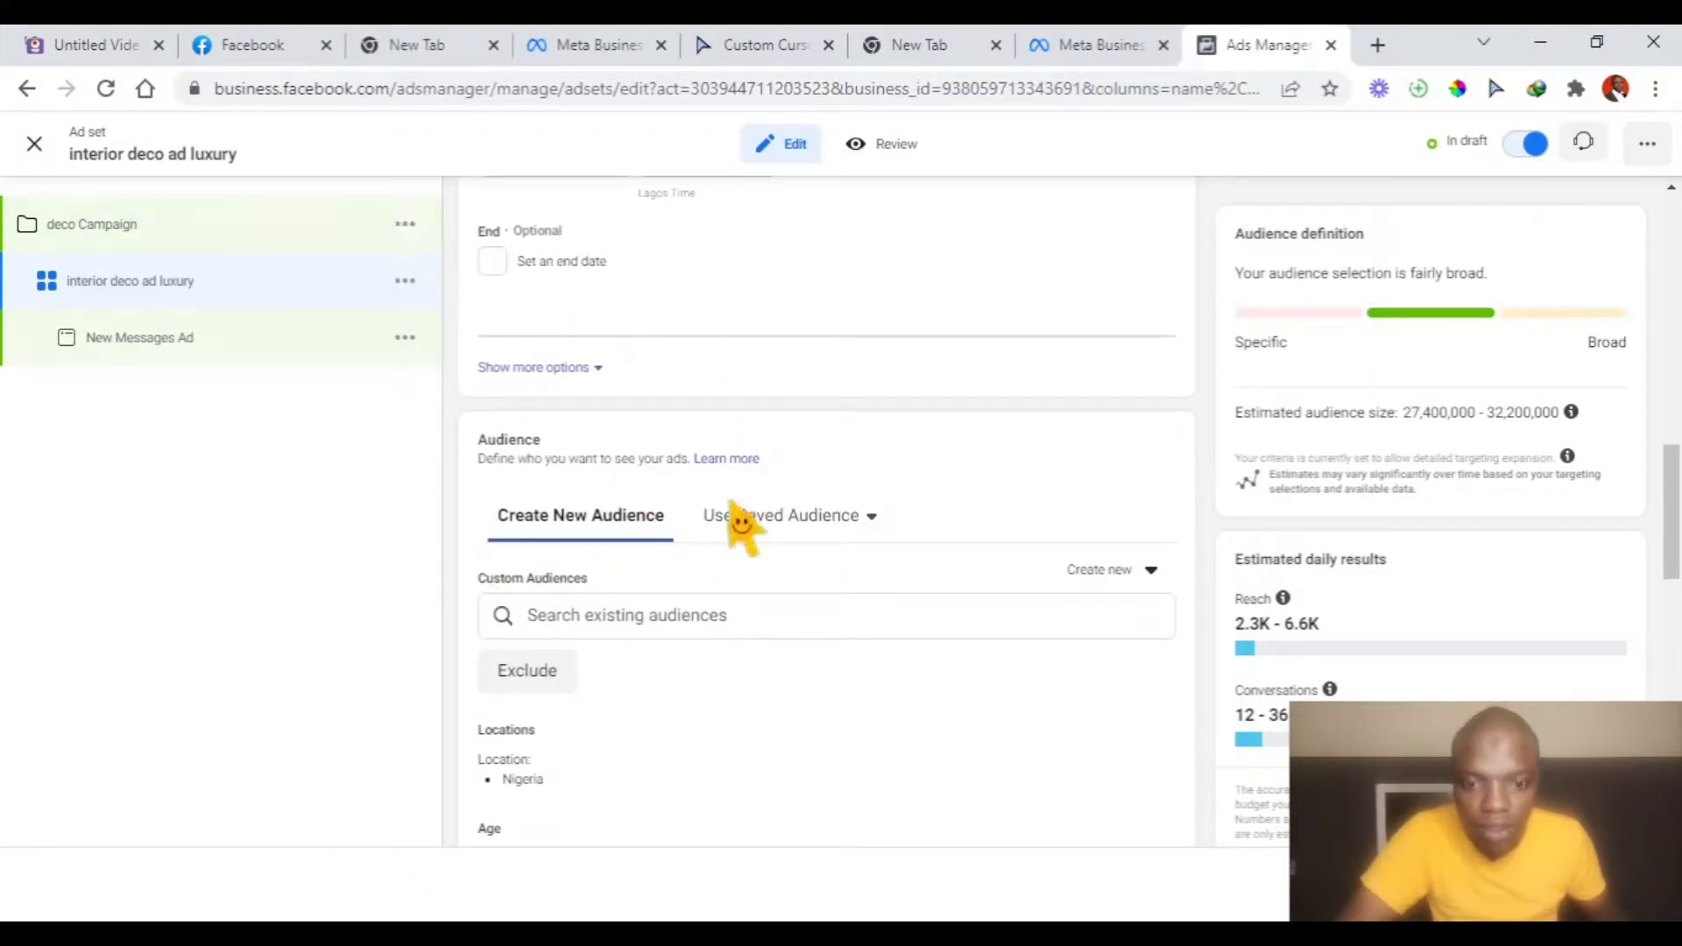
pyautogui.scroll(-3, 628, 648)
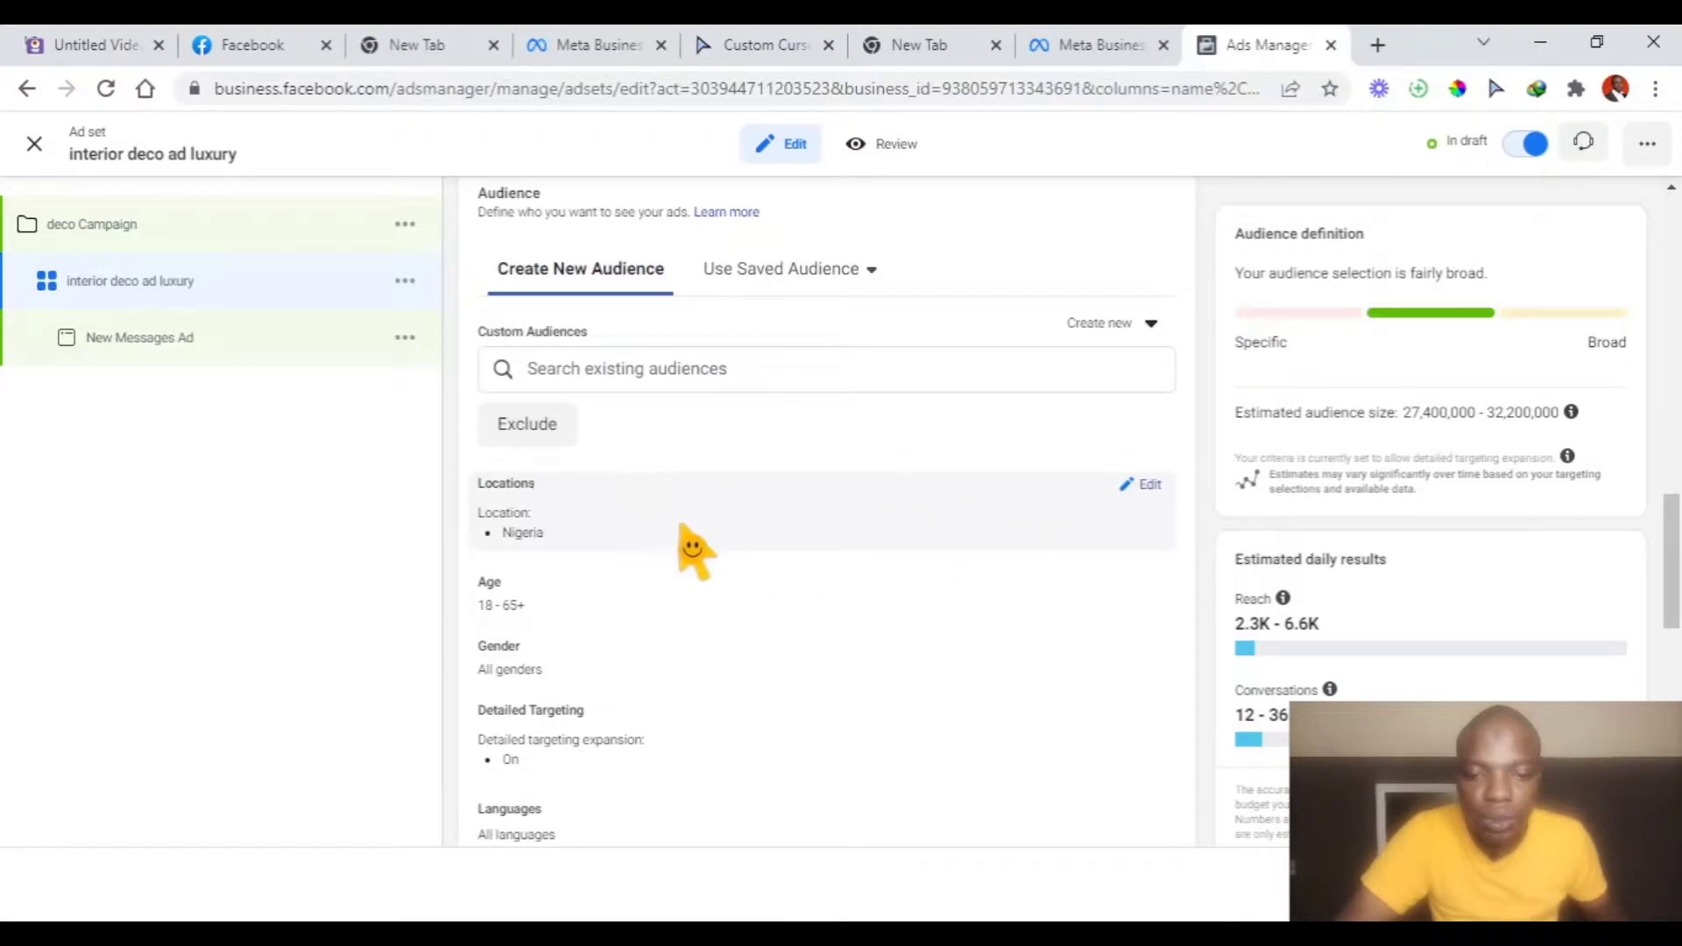
pyautogui.moveTo(519, 524)
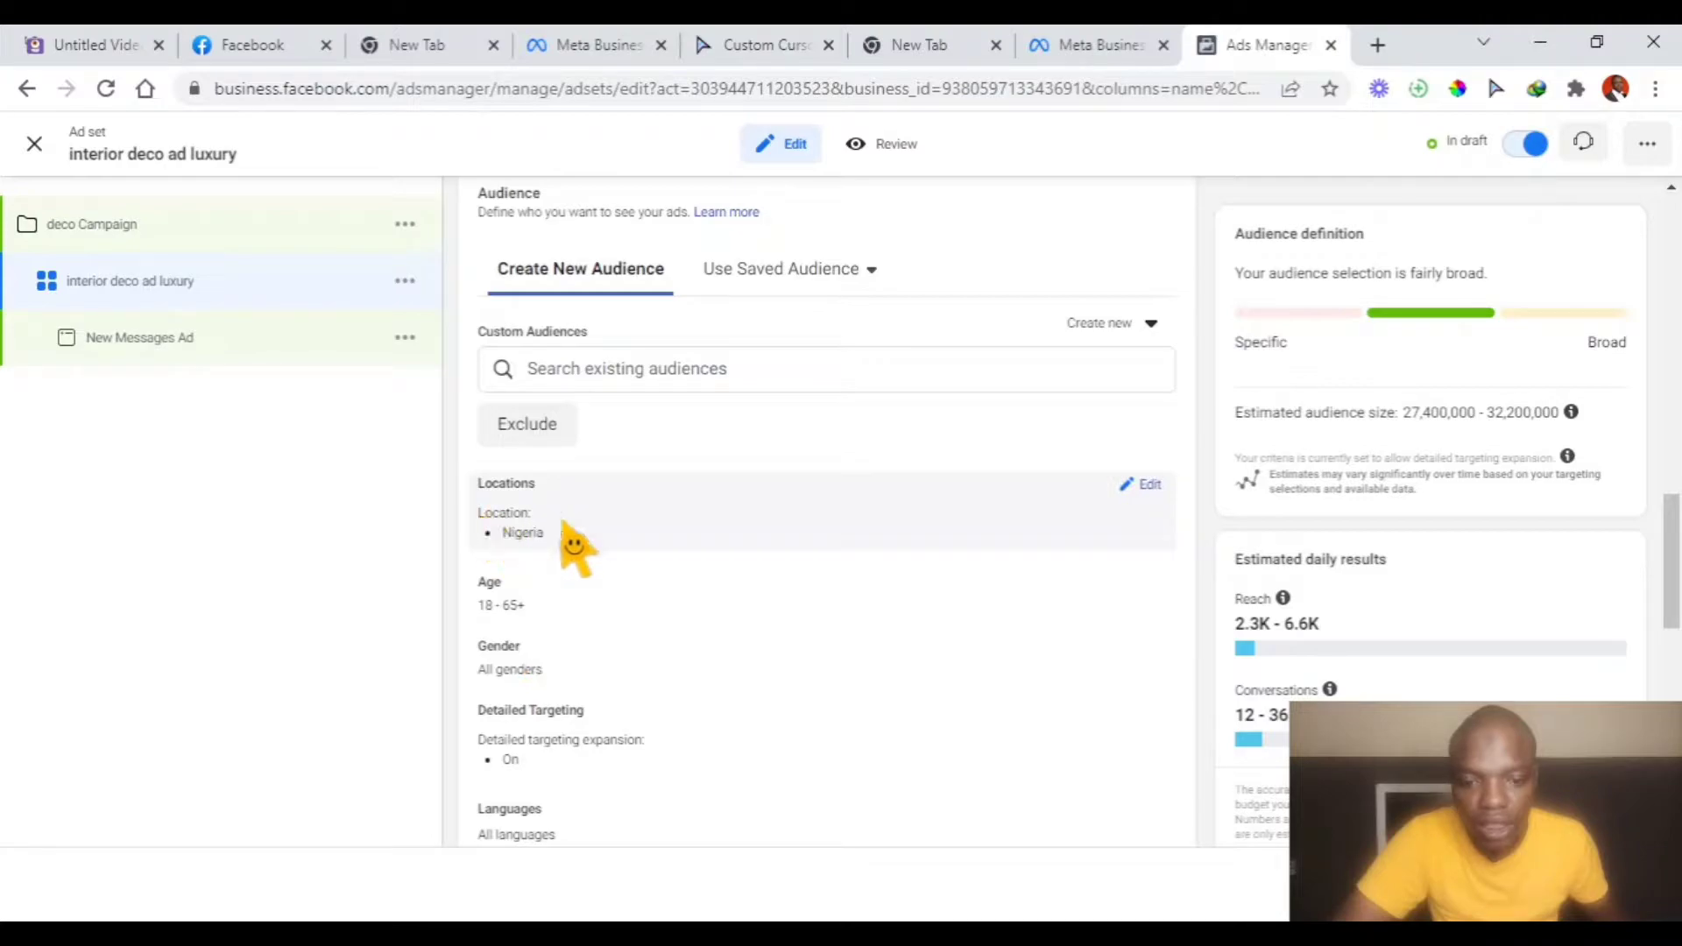
pyautogui.click(1149, 486)
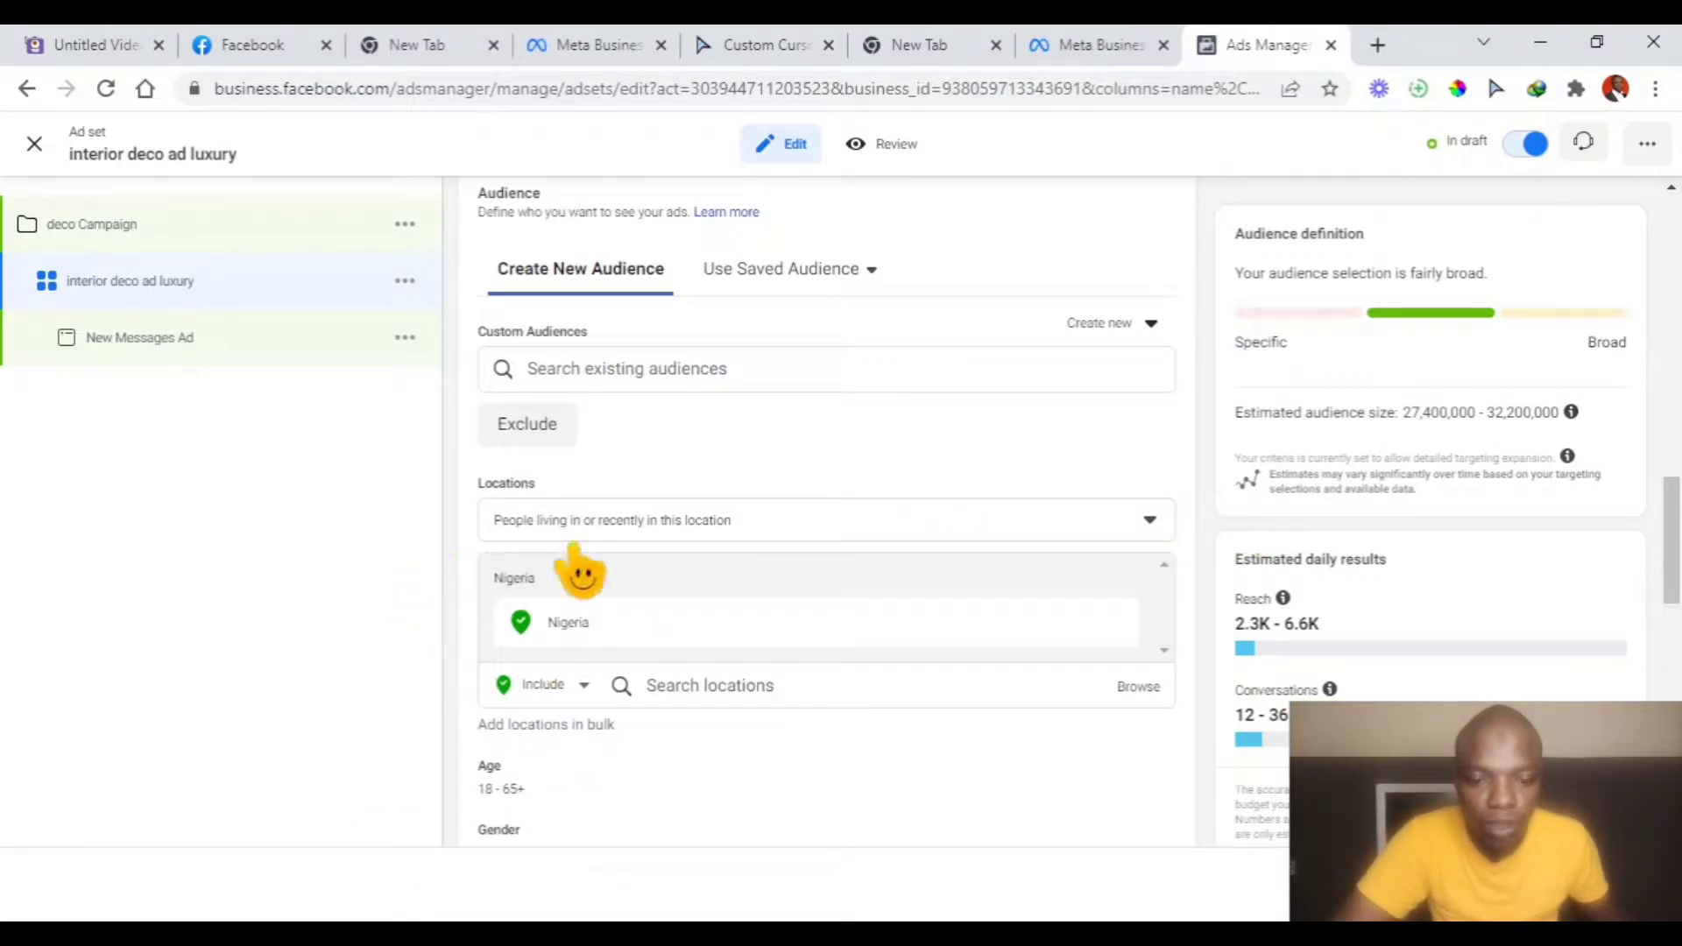
pyautogui.scroll(-1, 724, 642)
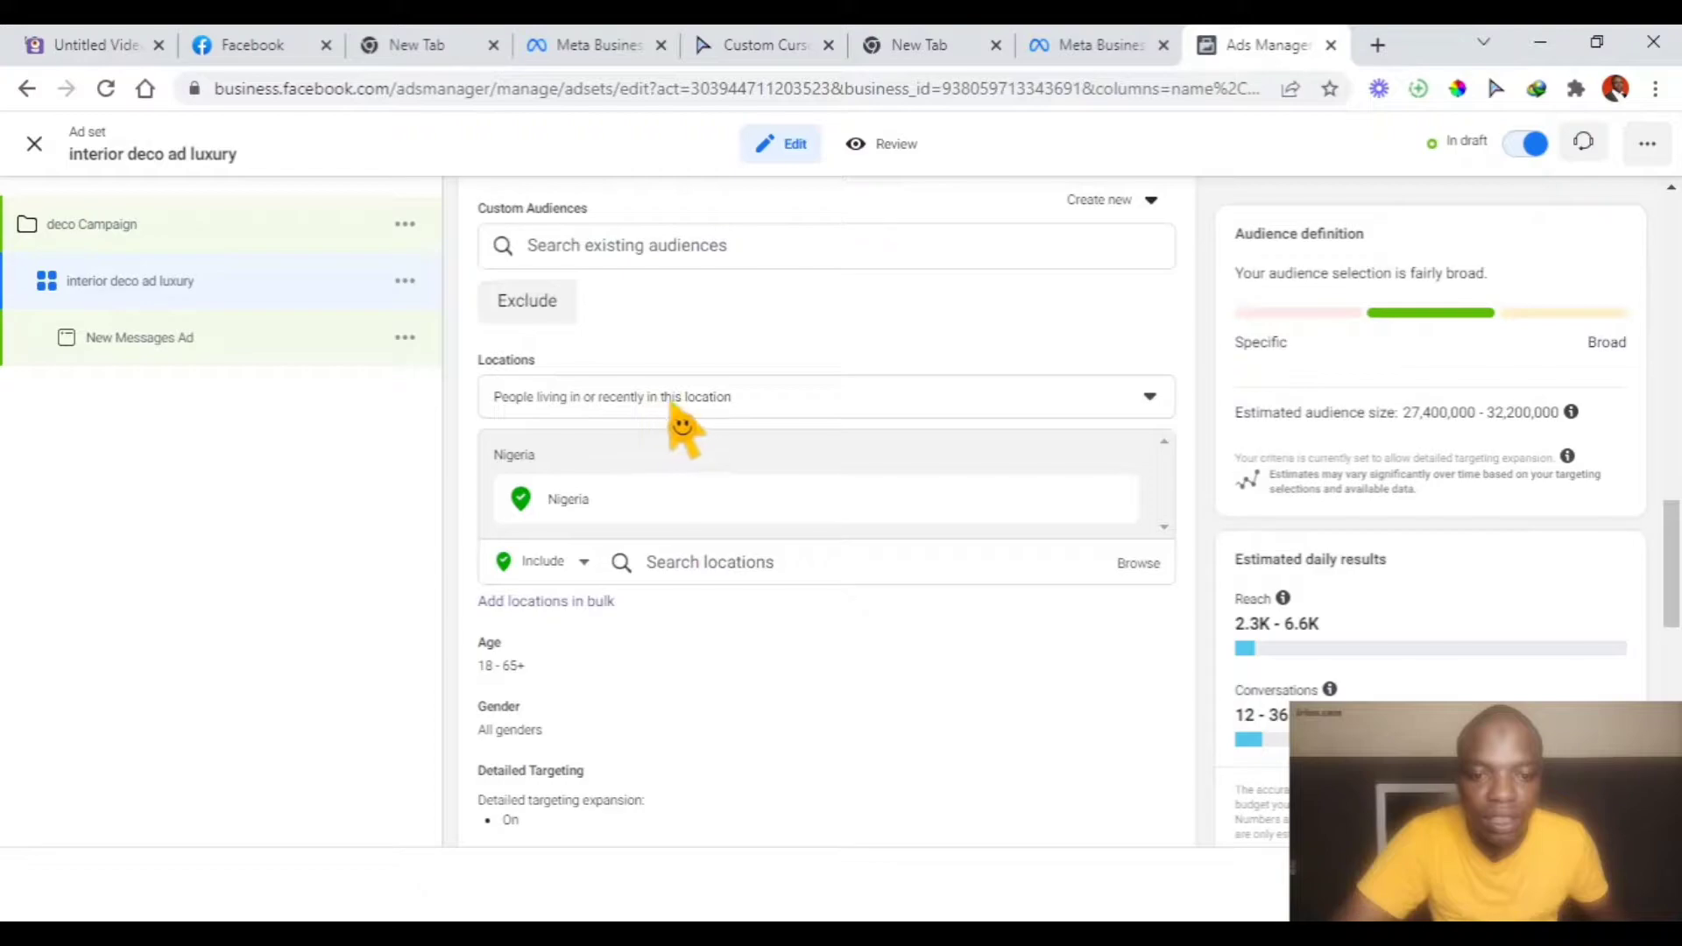
pyautogui.click(1150, 399)
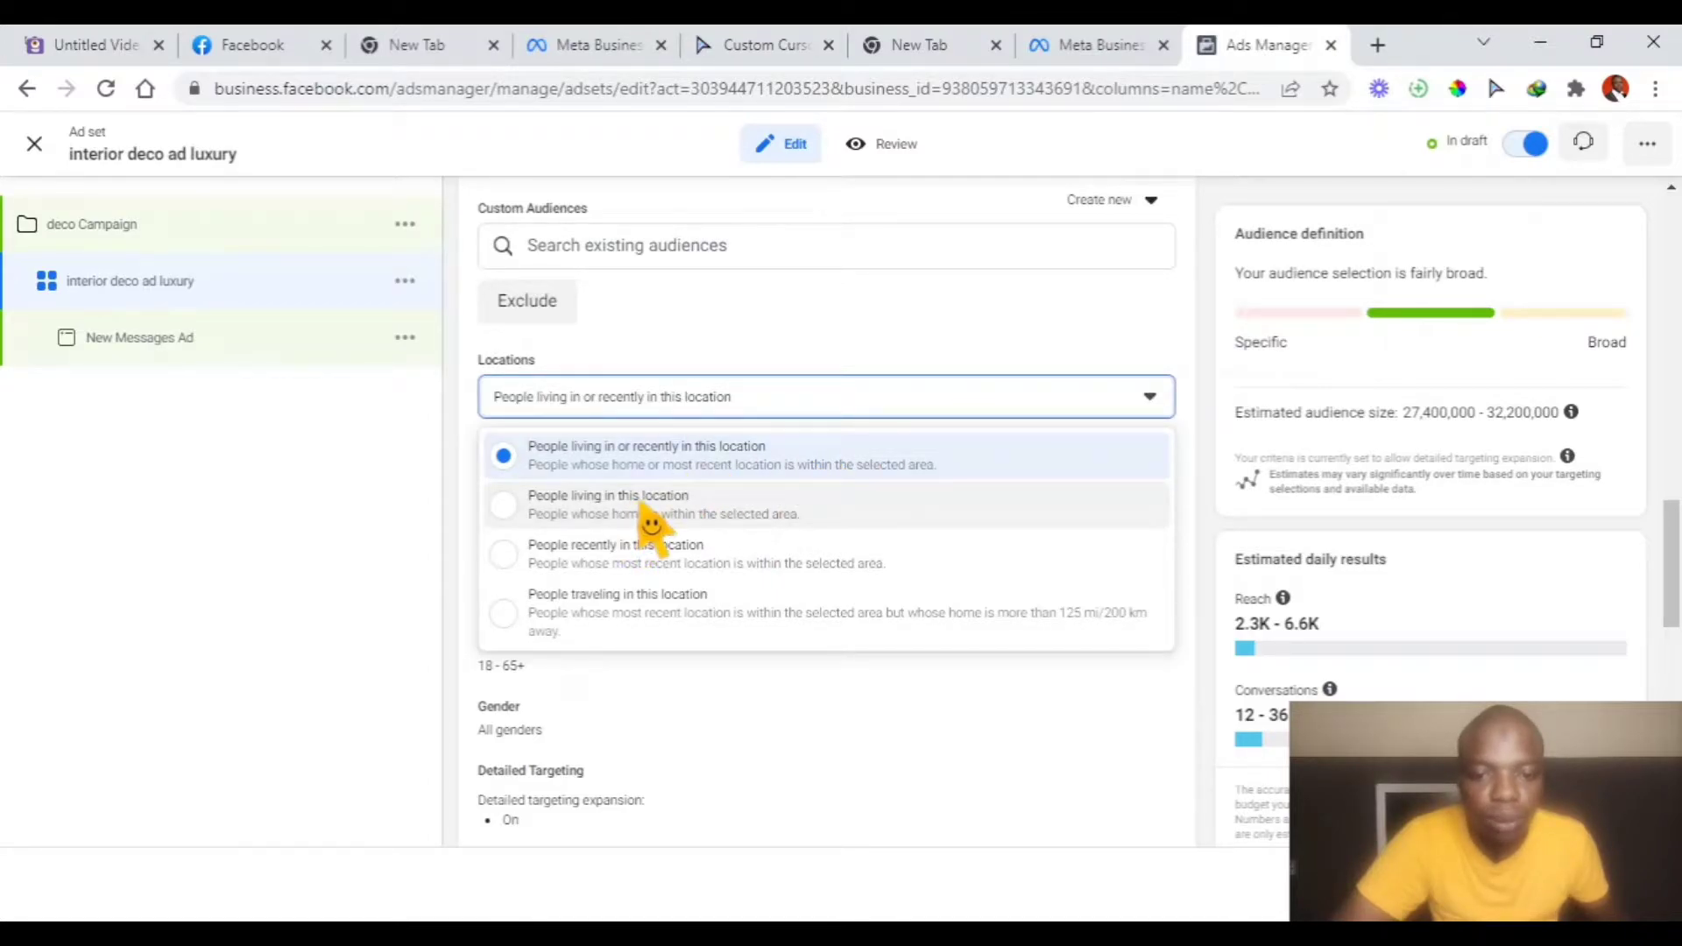
pyautogui.click(653, 509)
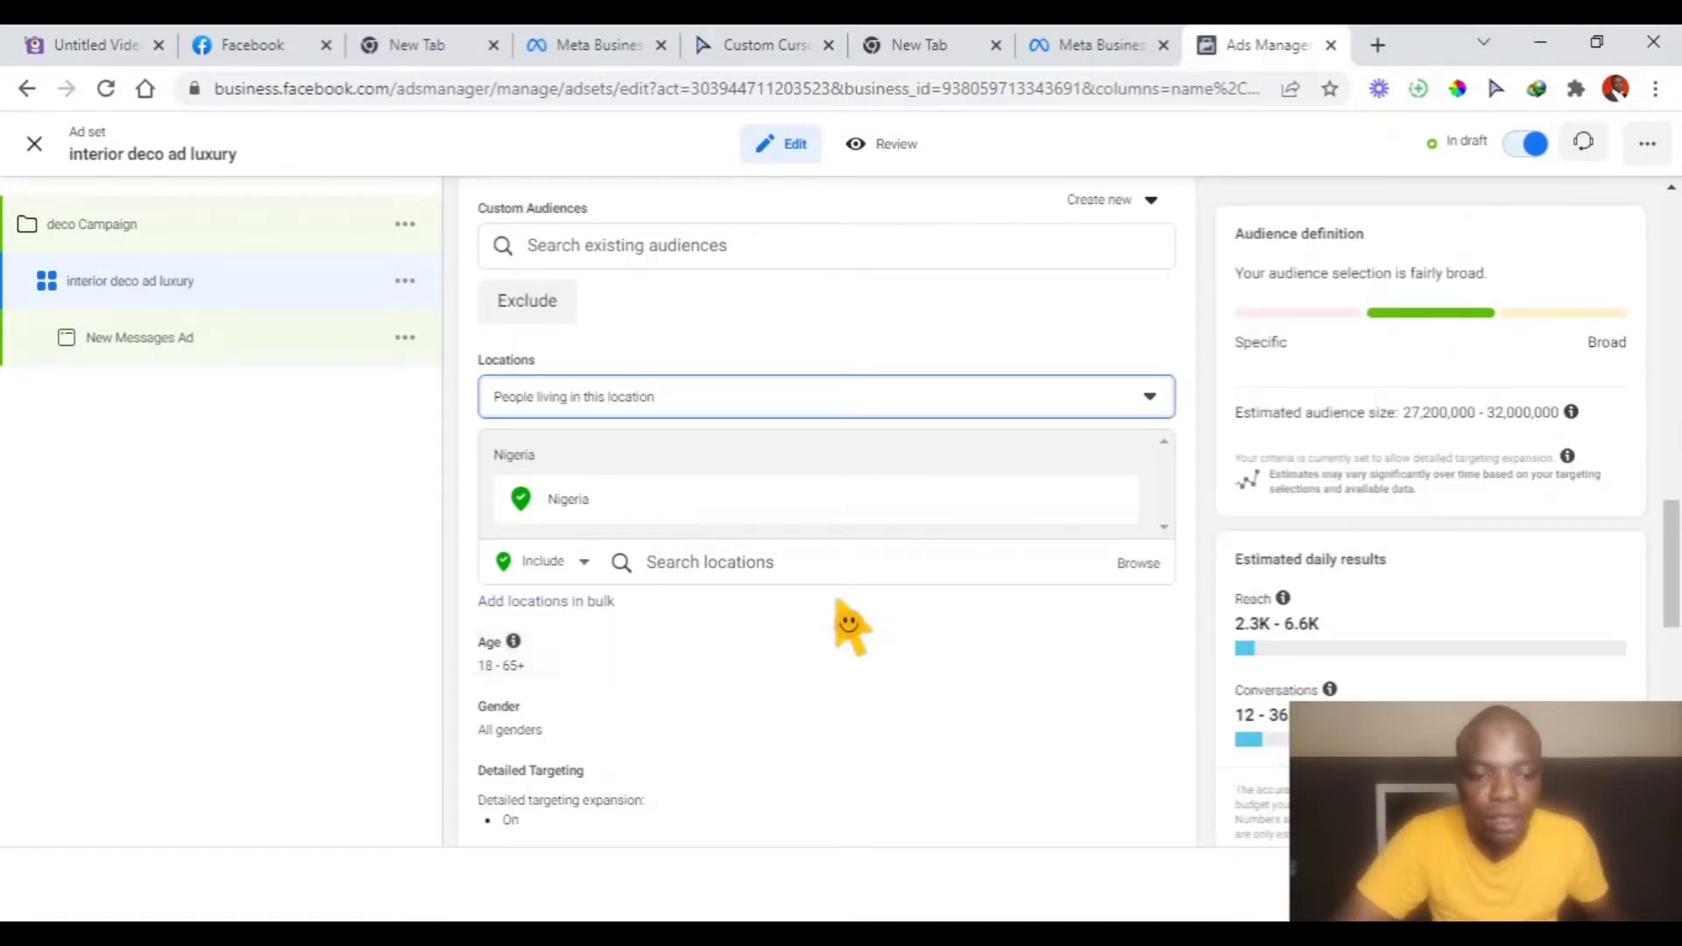
# Set the audience's minimum age to 25
pyautogui.scroll(-2, 849, 626)
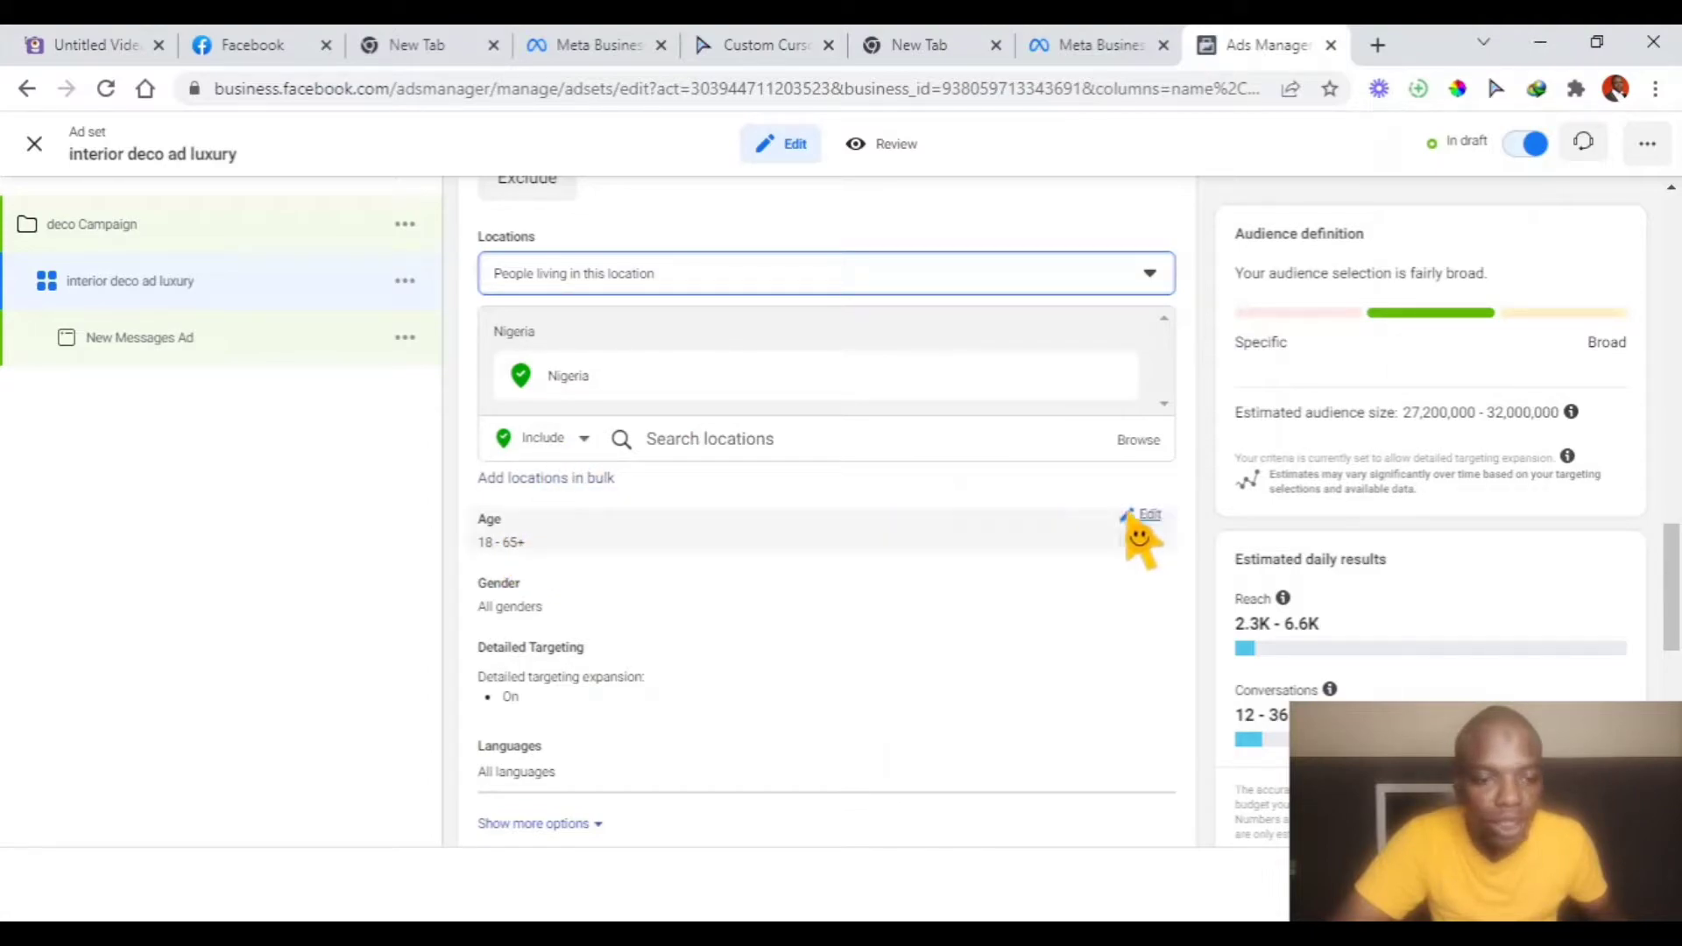
pyautogui.click(1135, 519)
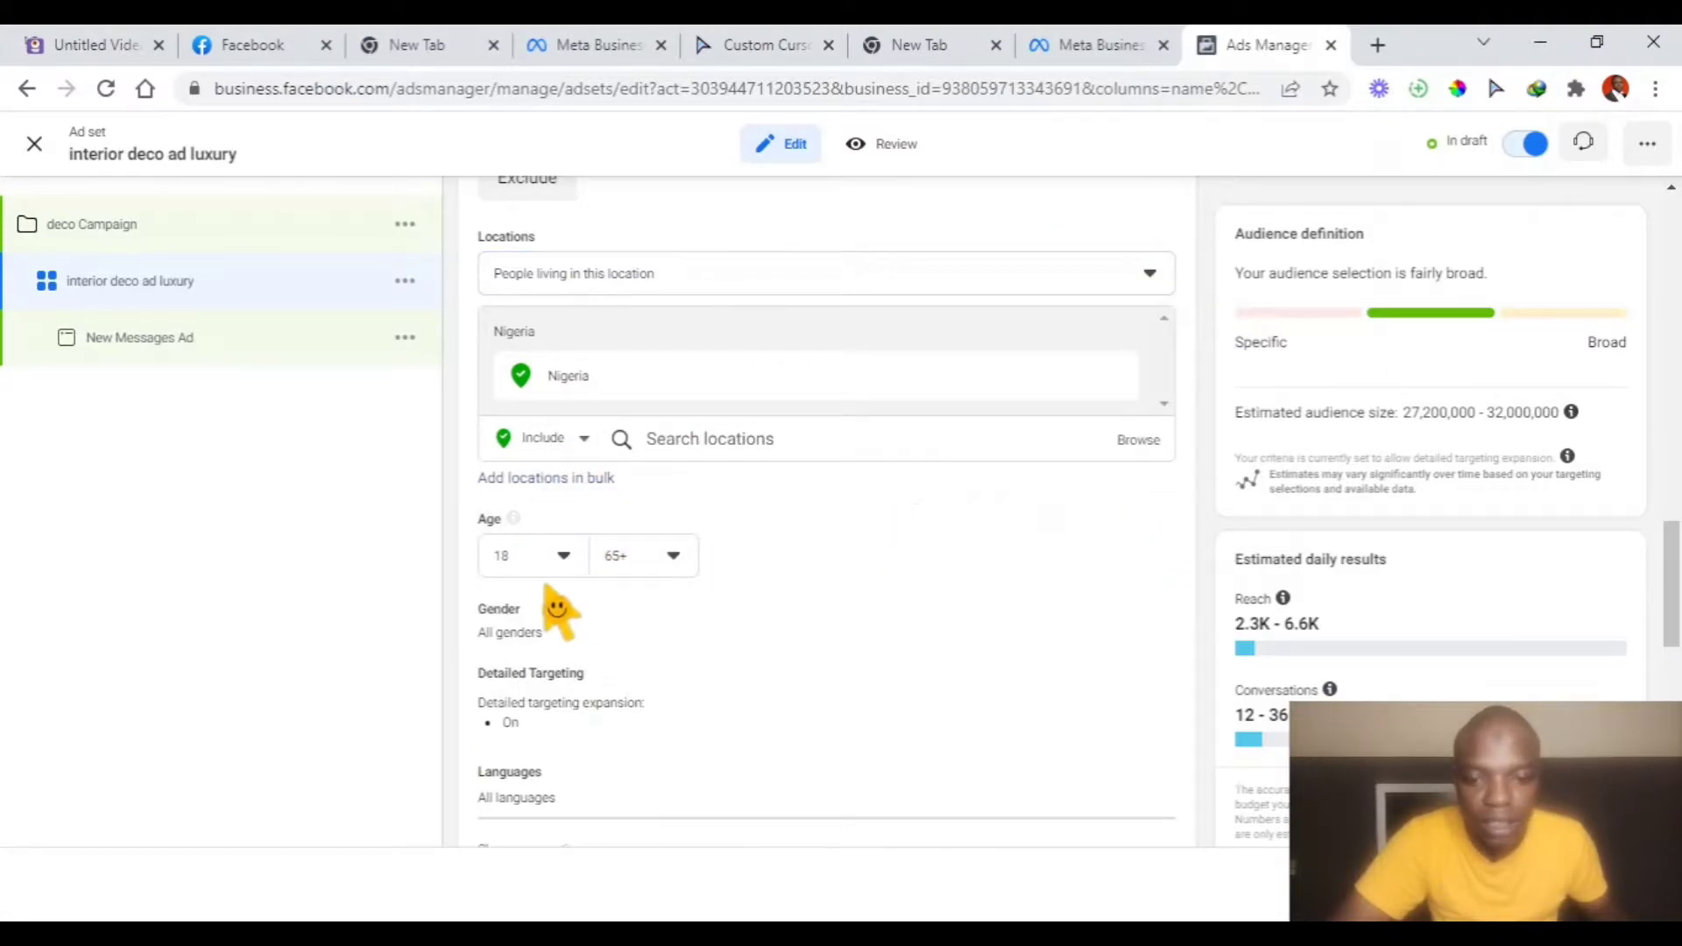
pyautogui.click(561, 556)
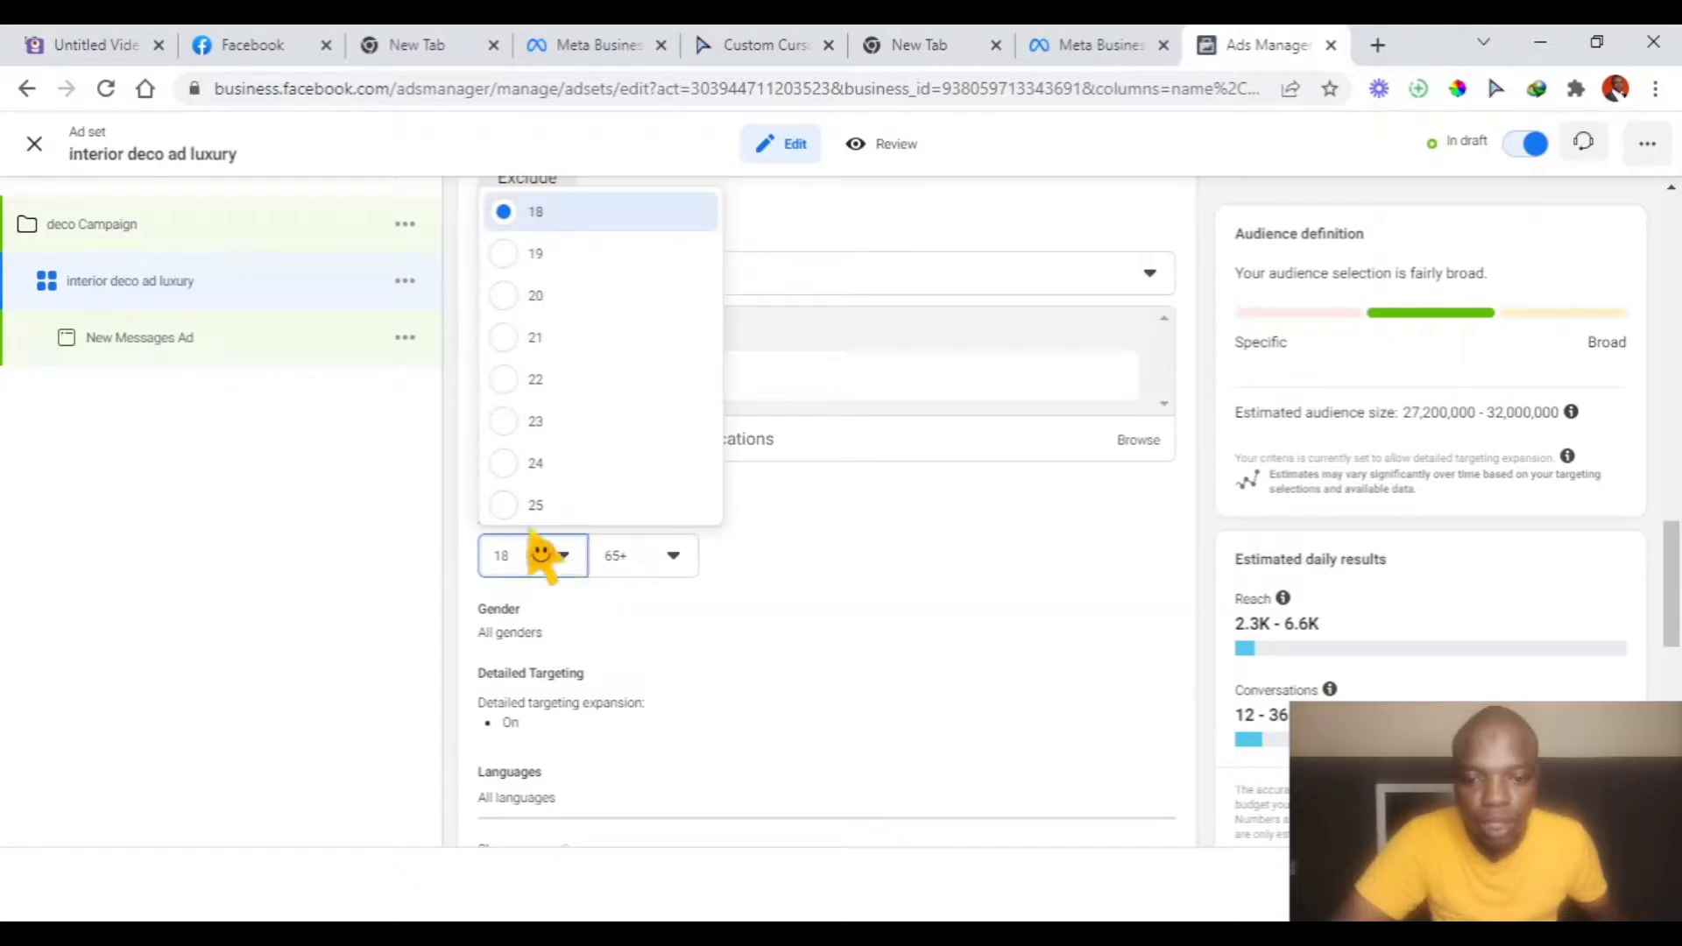
pyautogui.scroll(-4, 524, 425)
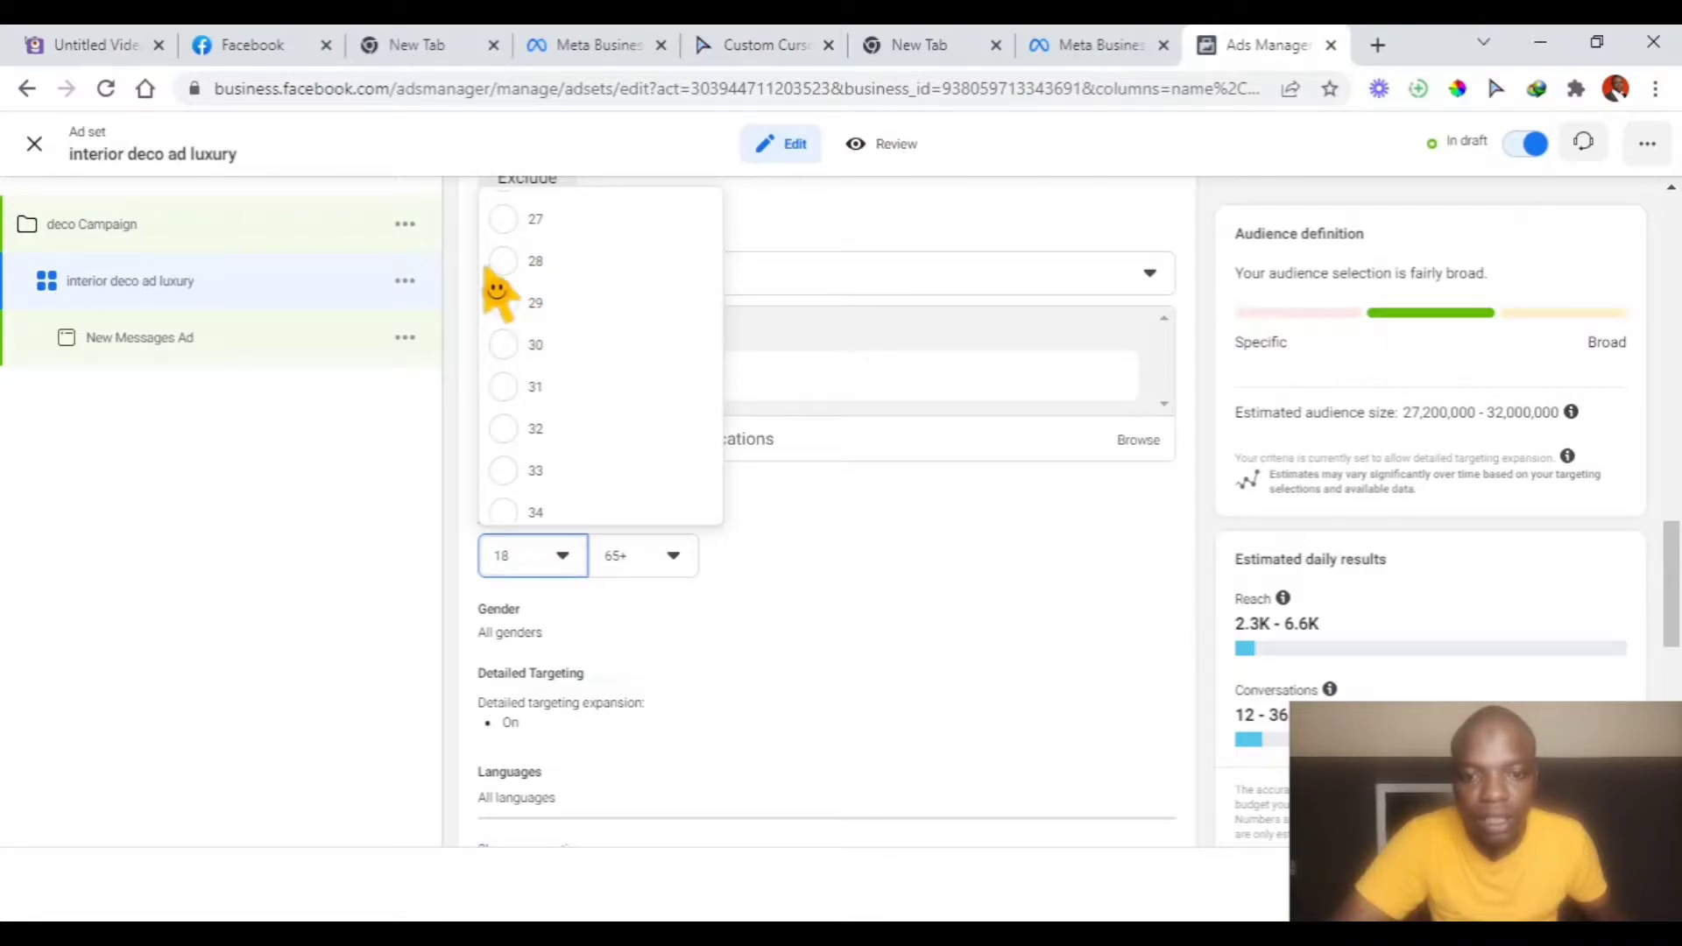
pyautogui.scroll(3, 508, 281)
pyautogui.scroll(-1, 575, 379)
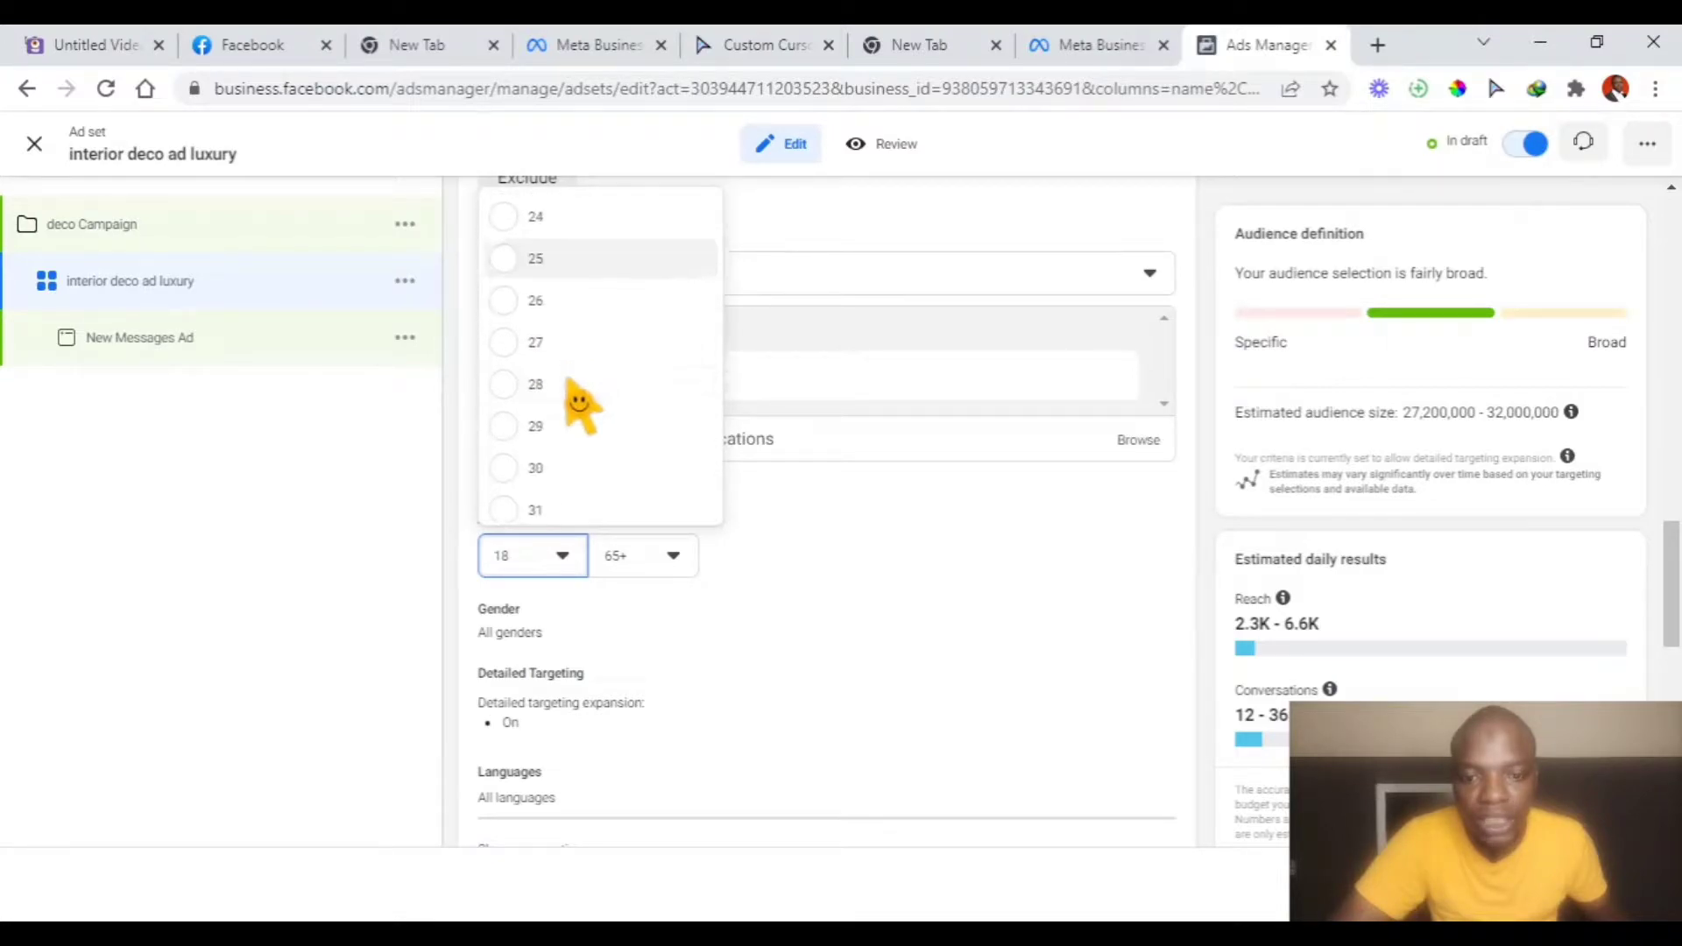
pyautogui.click(504, 263)
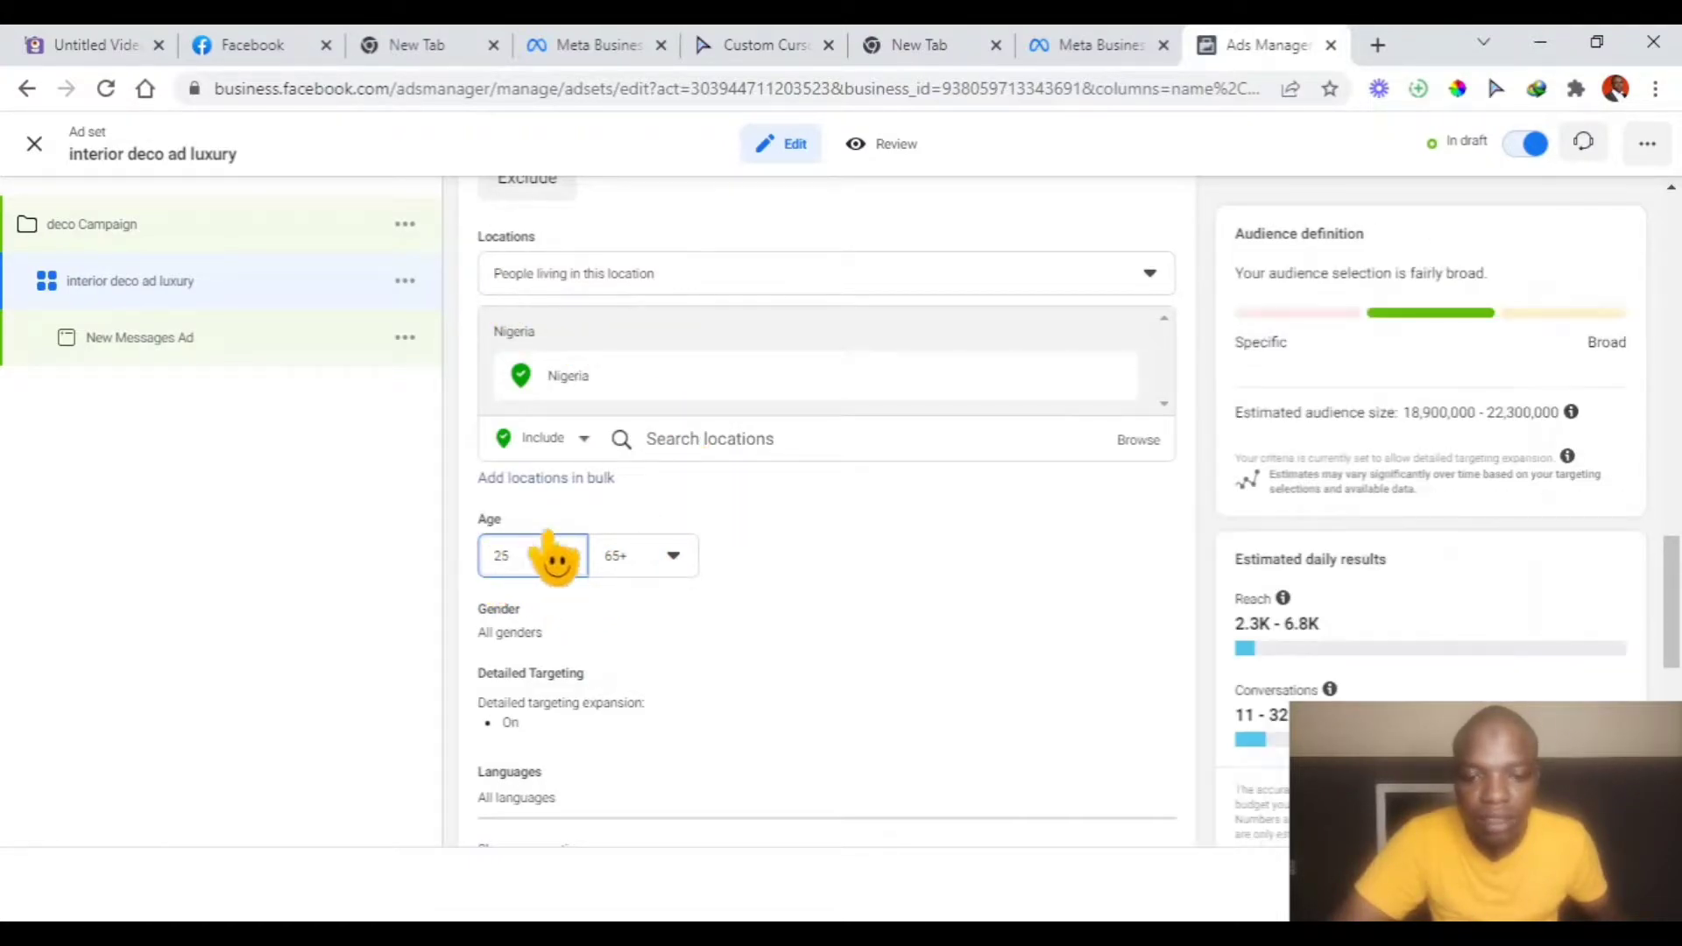
pyautogui.click(565, 601)
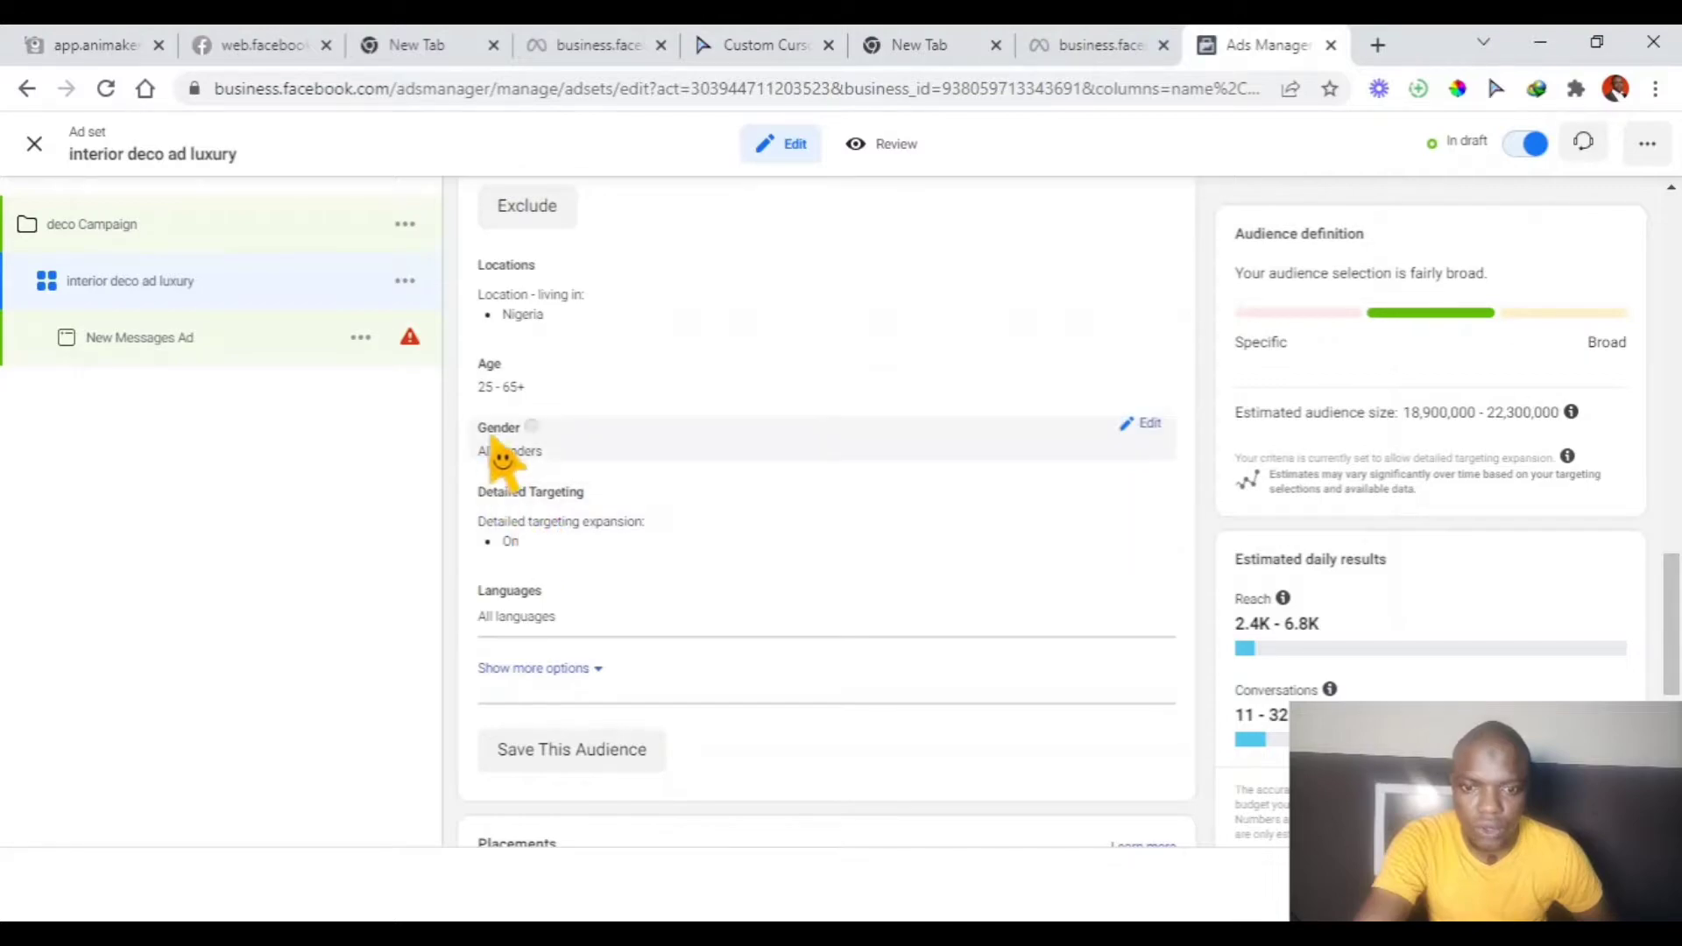
# Review the ad set's messaging accounts, budget and schedule, audience targeting, placements, and optimization settings
pyautogui.scroll(-2, 526, 526)
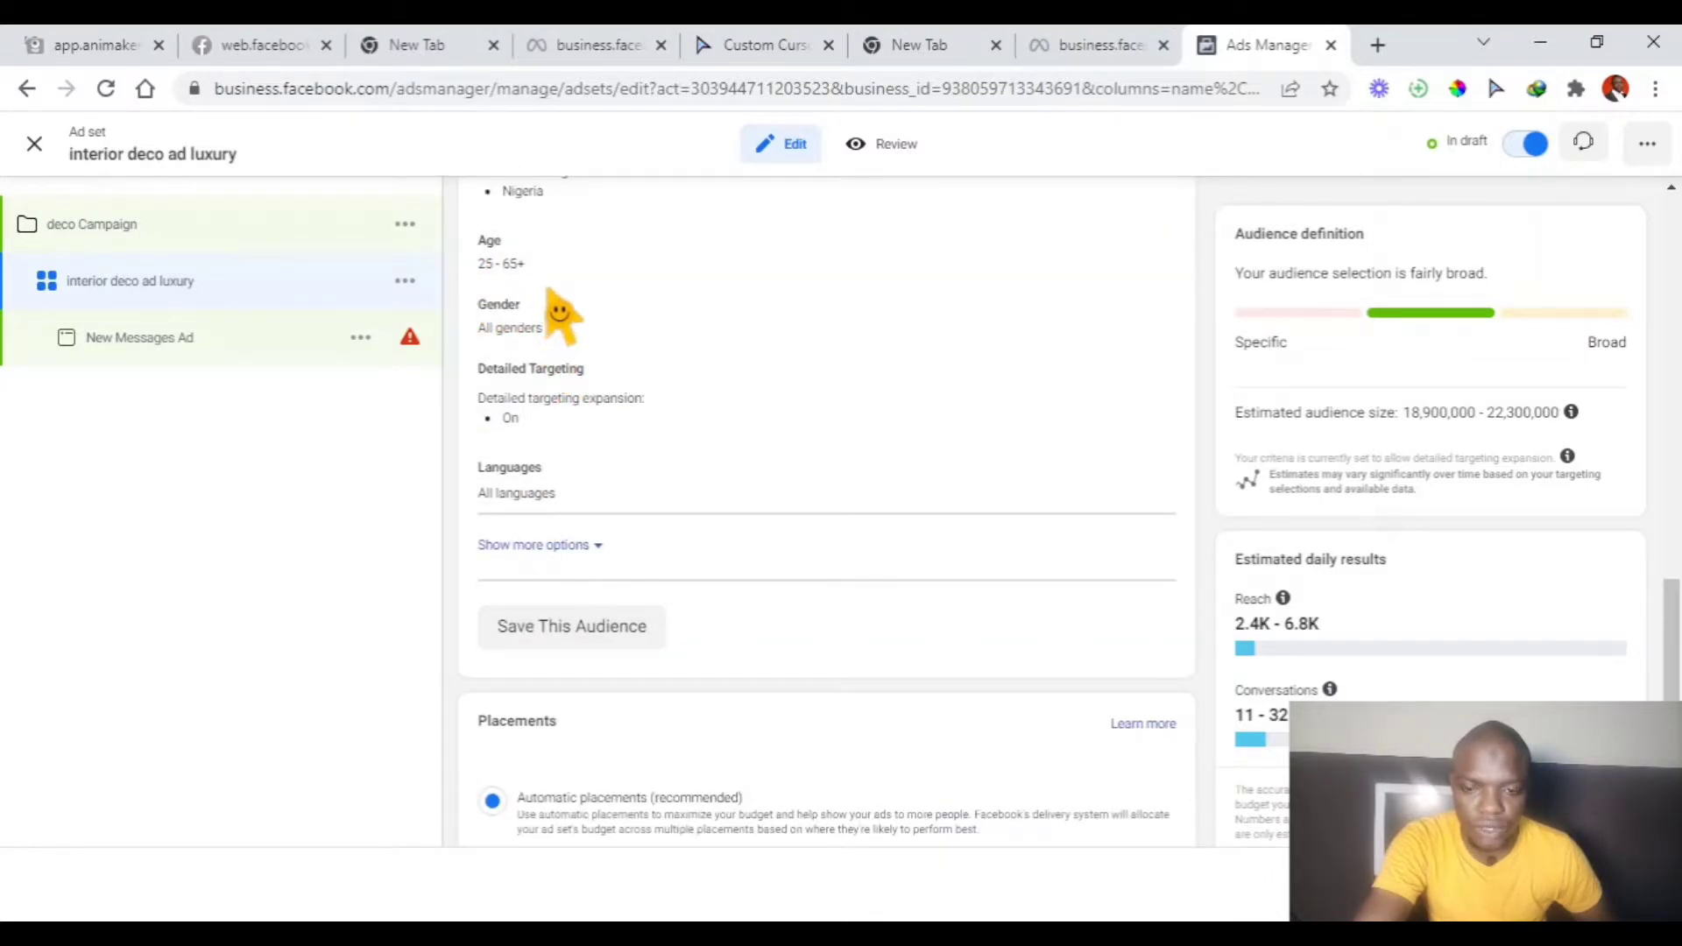
pyautogui.scroll(-2, 589, 447)
pyautogui.scroll(2, 587, 438)
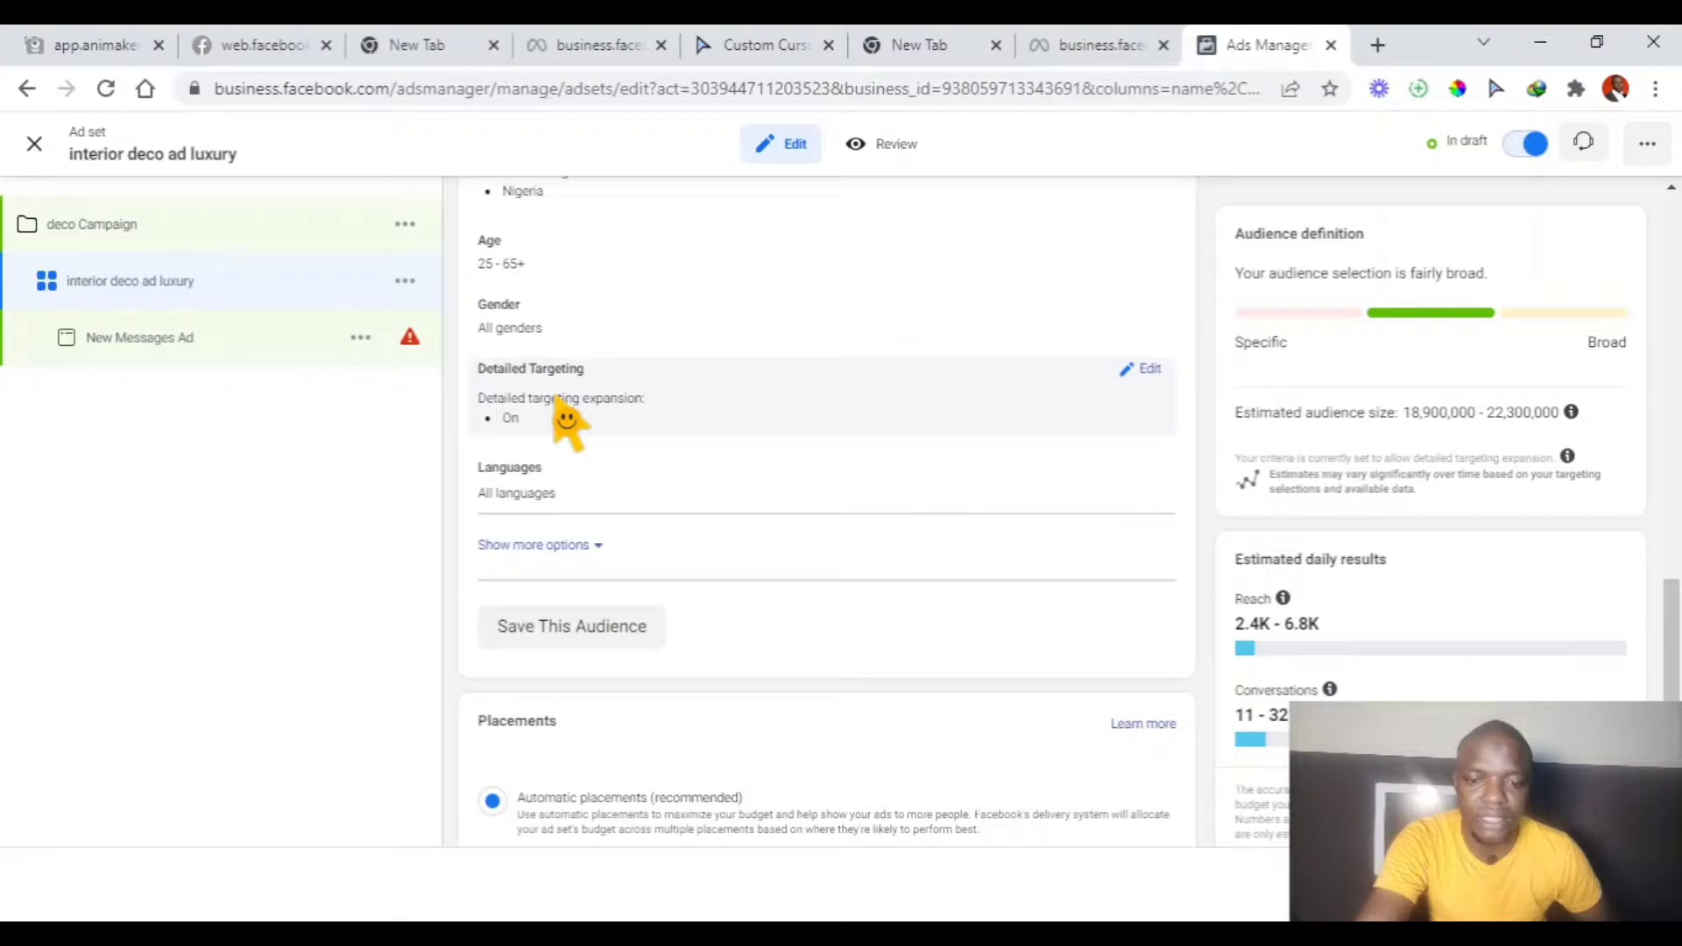
pyautogui.scroll(8, 676, 447)
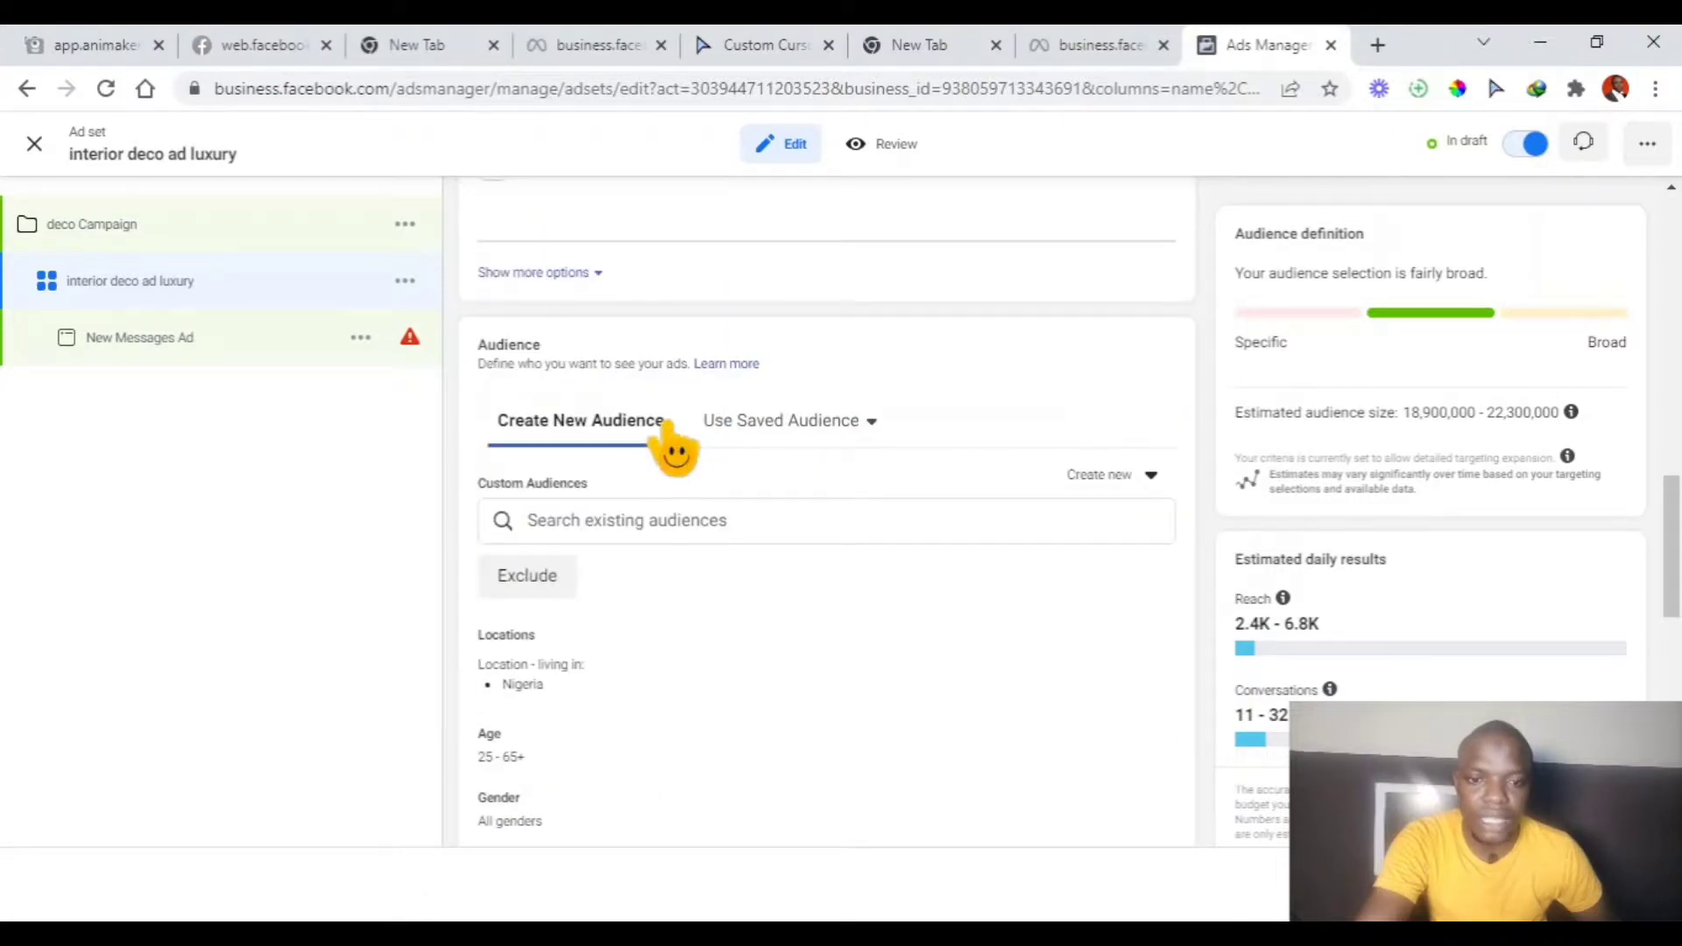
pyautogui.scroll(7, 670, 429)
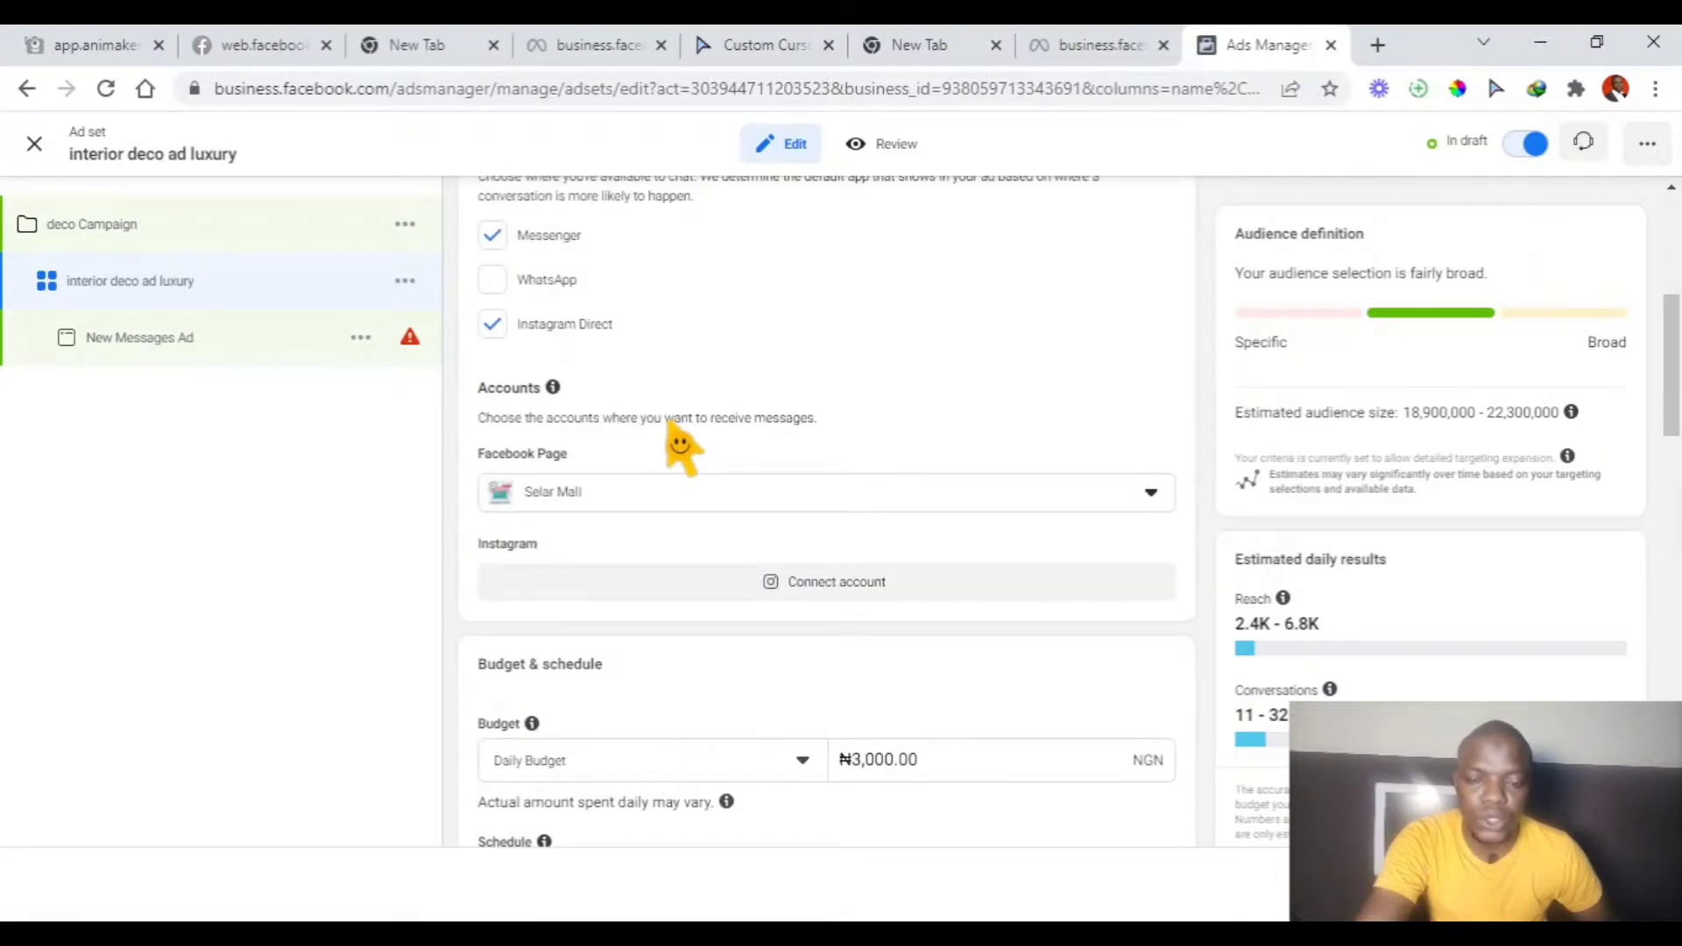
pyautogui.scroll(4, 681, 447)
pyautogui.scroll(-9, 680, 446)
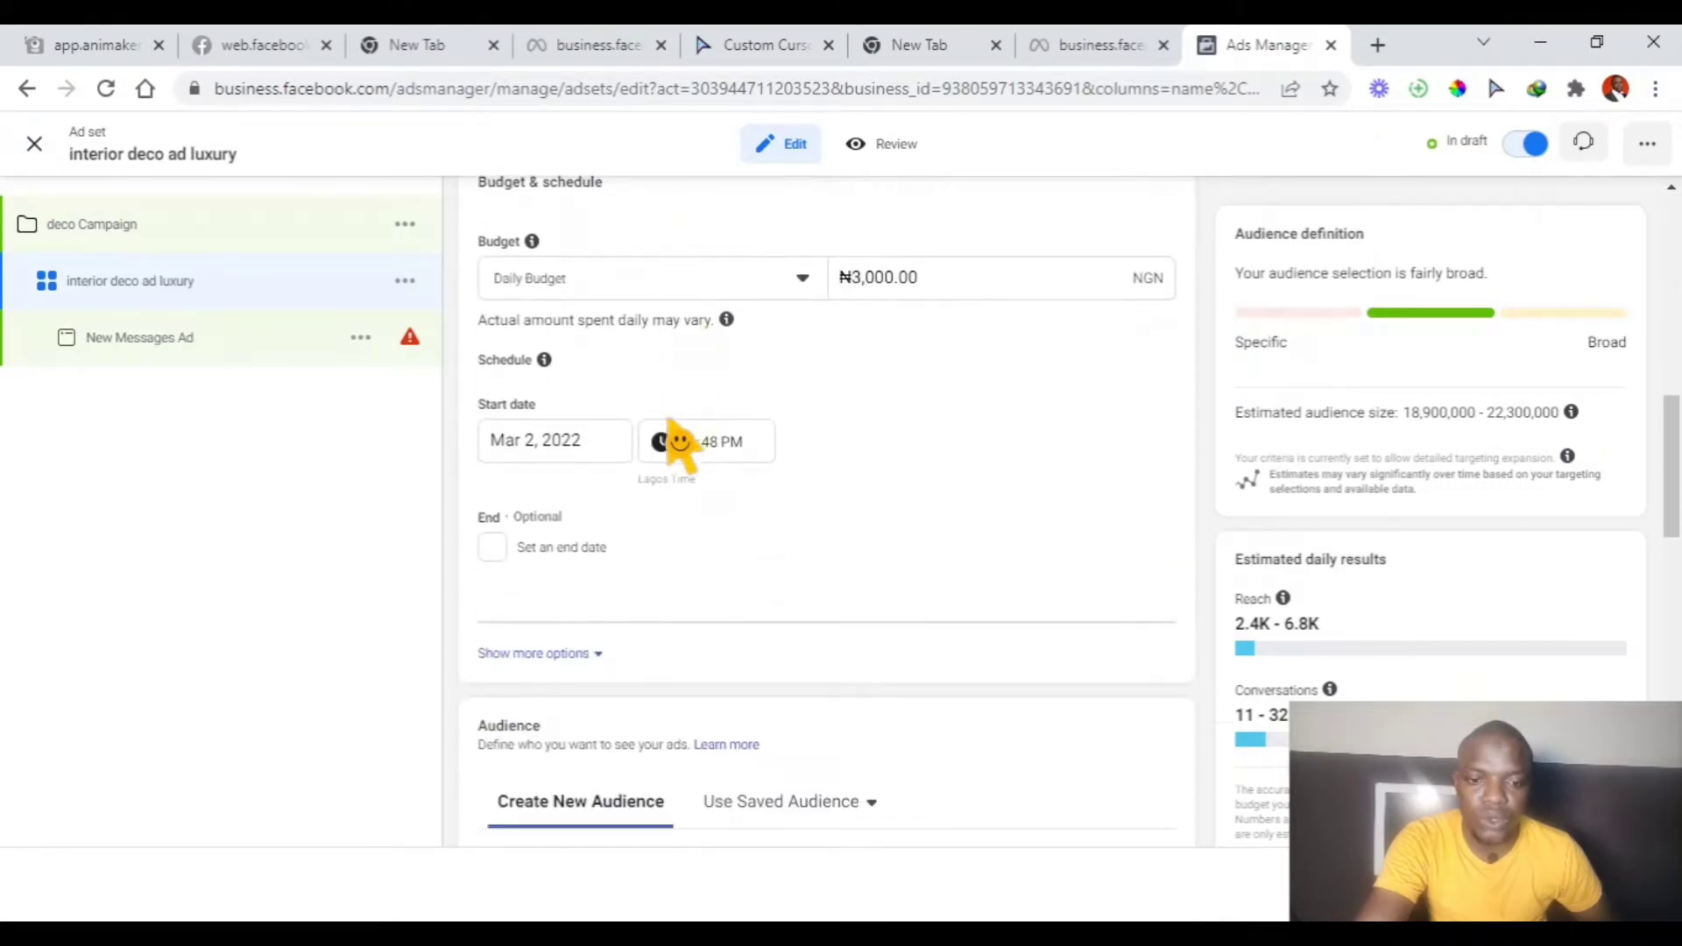
pyautogui.scroll(-12, 682, 445)
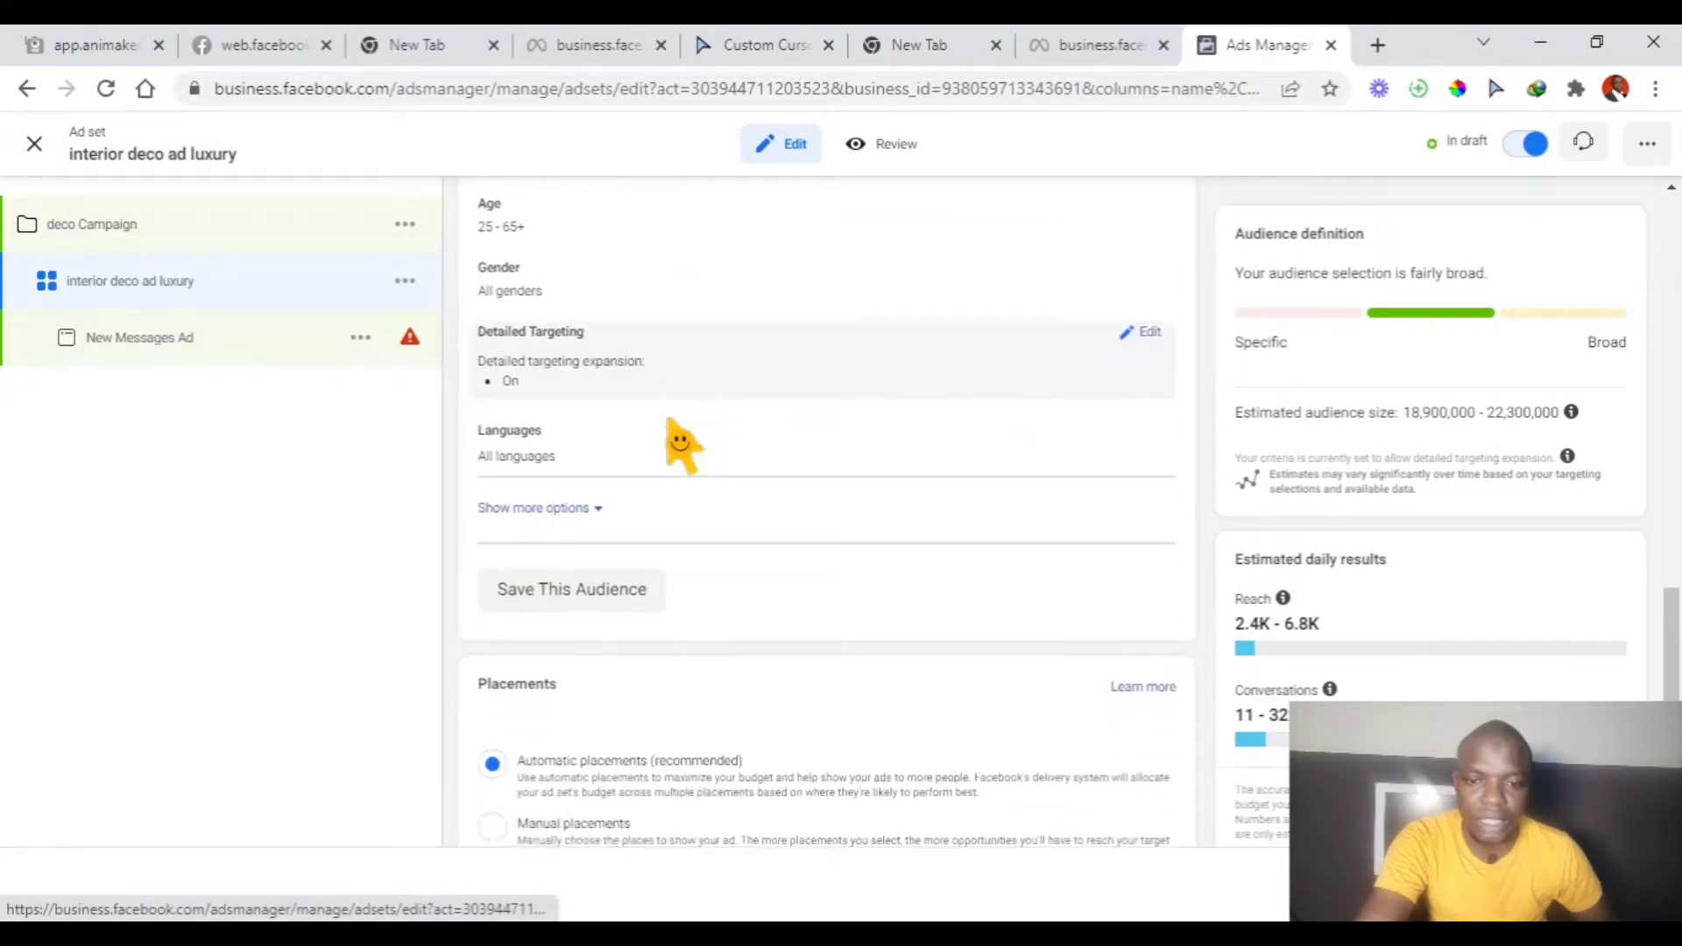
pyautogui.scroll(-5, 681, 445)
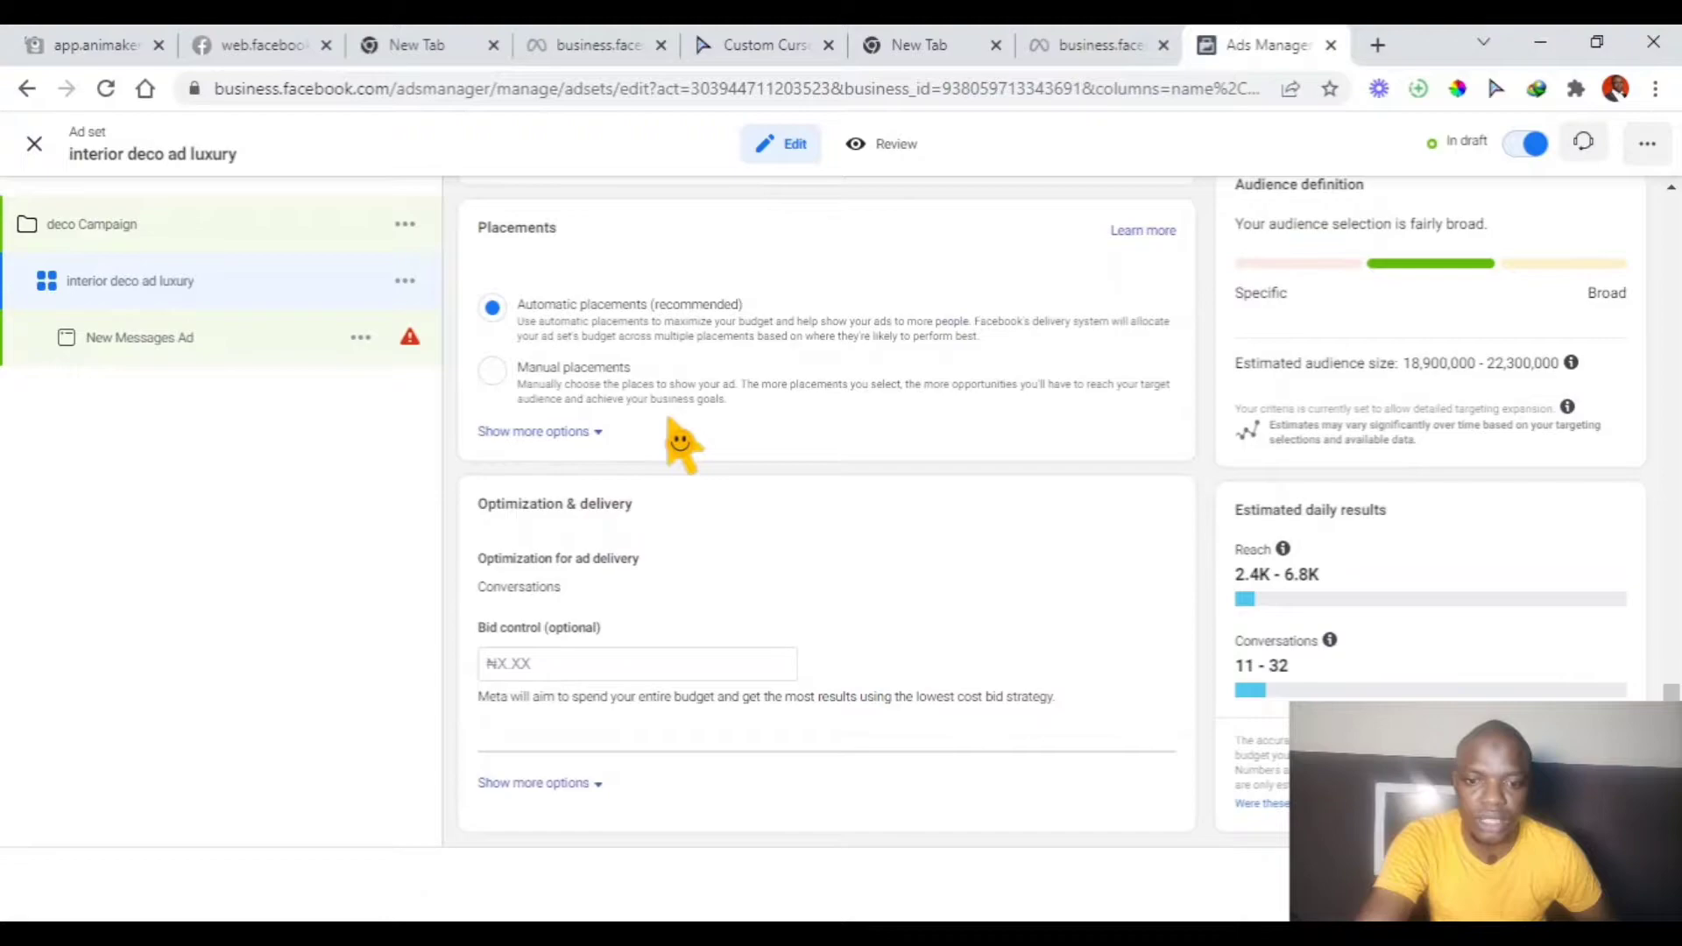
pyautogui.scroll(3, 681, 447)
pyautogui.scroll(3, 682, 446)
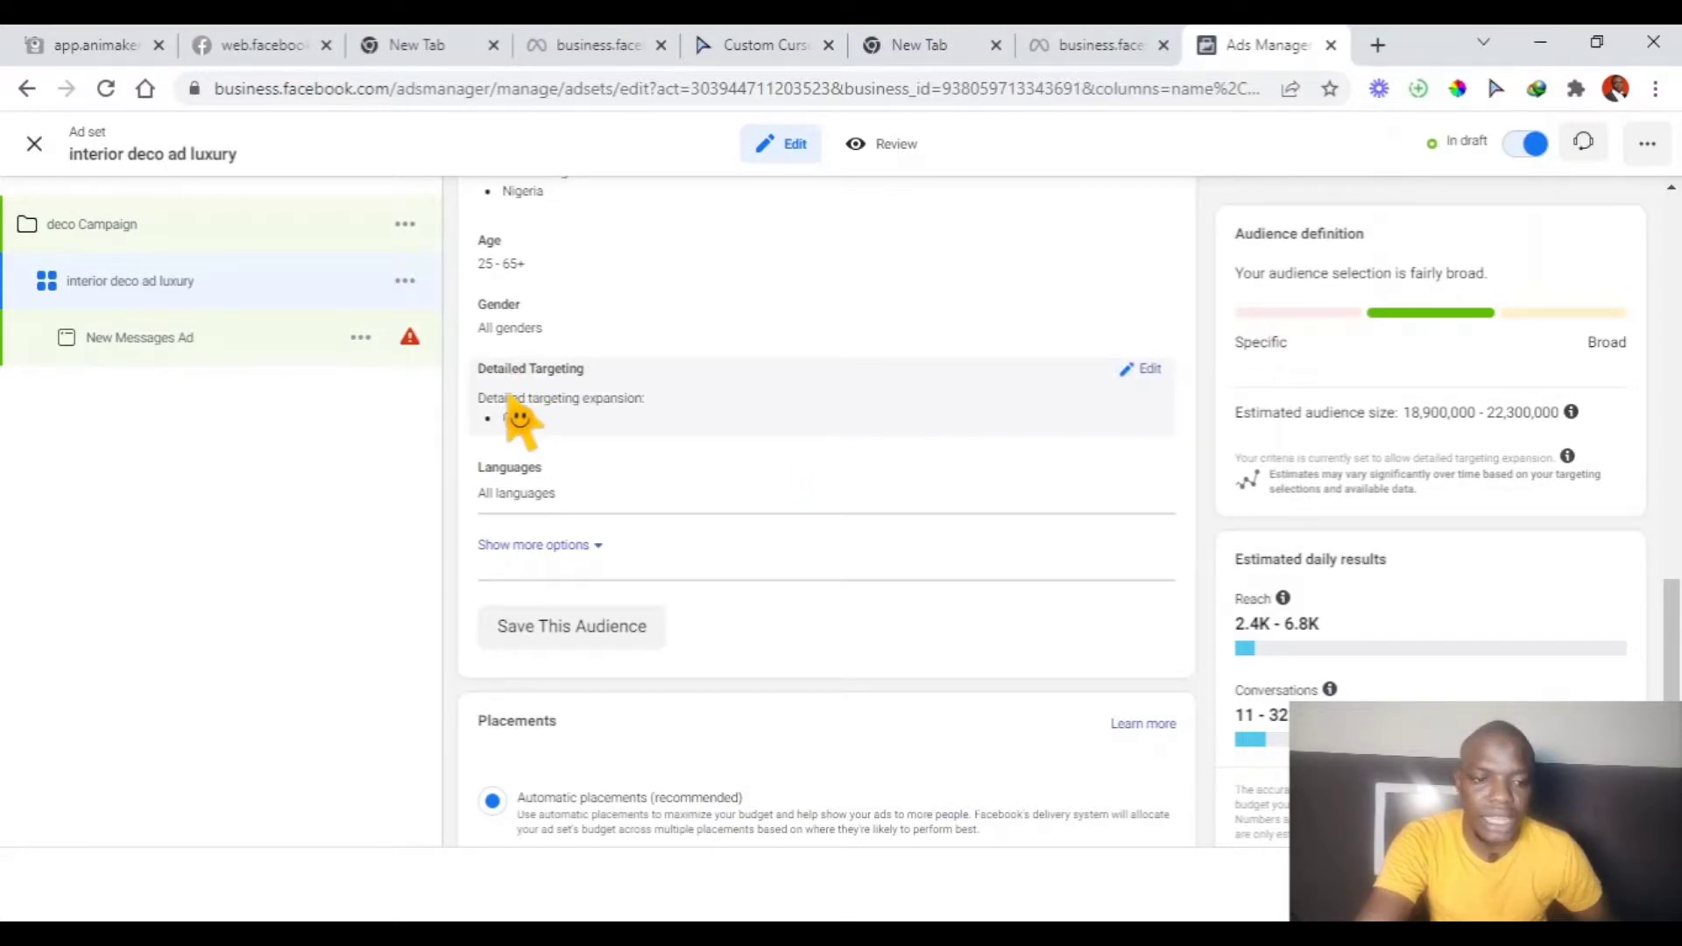
pyautogui.scroll(-2, 650, 508)
pyautogui.moveTo(599, 267)
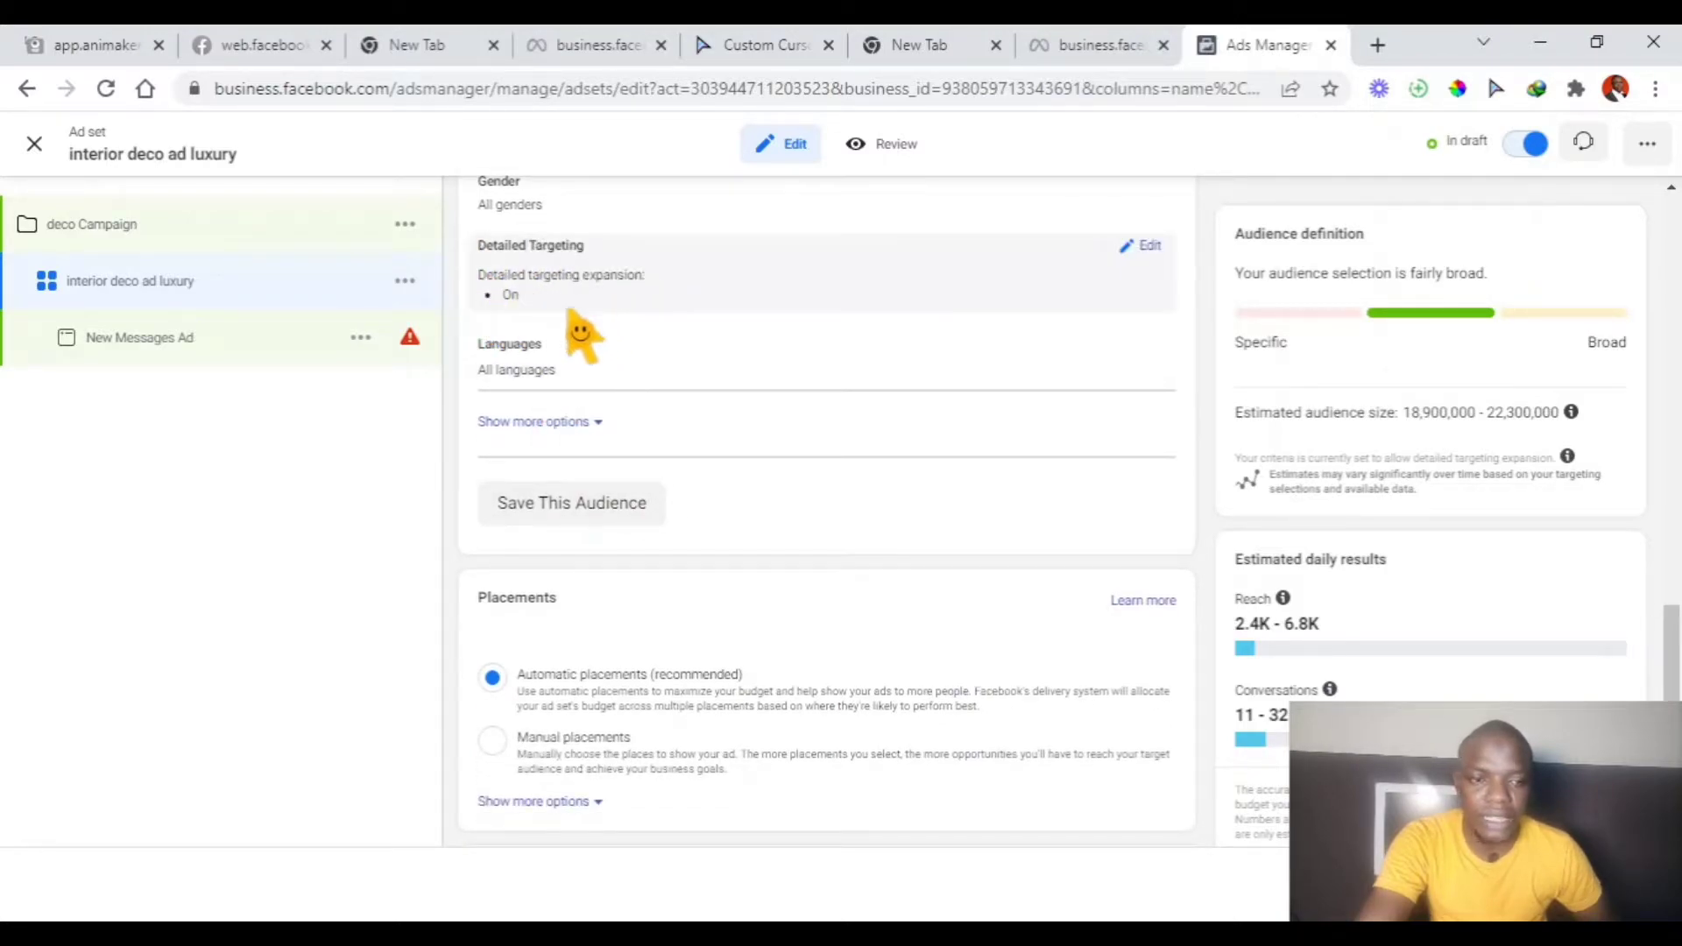
# Switch the ad set to manual placements, keeping the Messenger platform and excluding Audience network
pyautogui.scroll(-4, 635, 386)
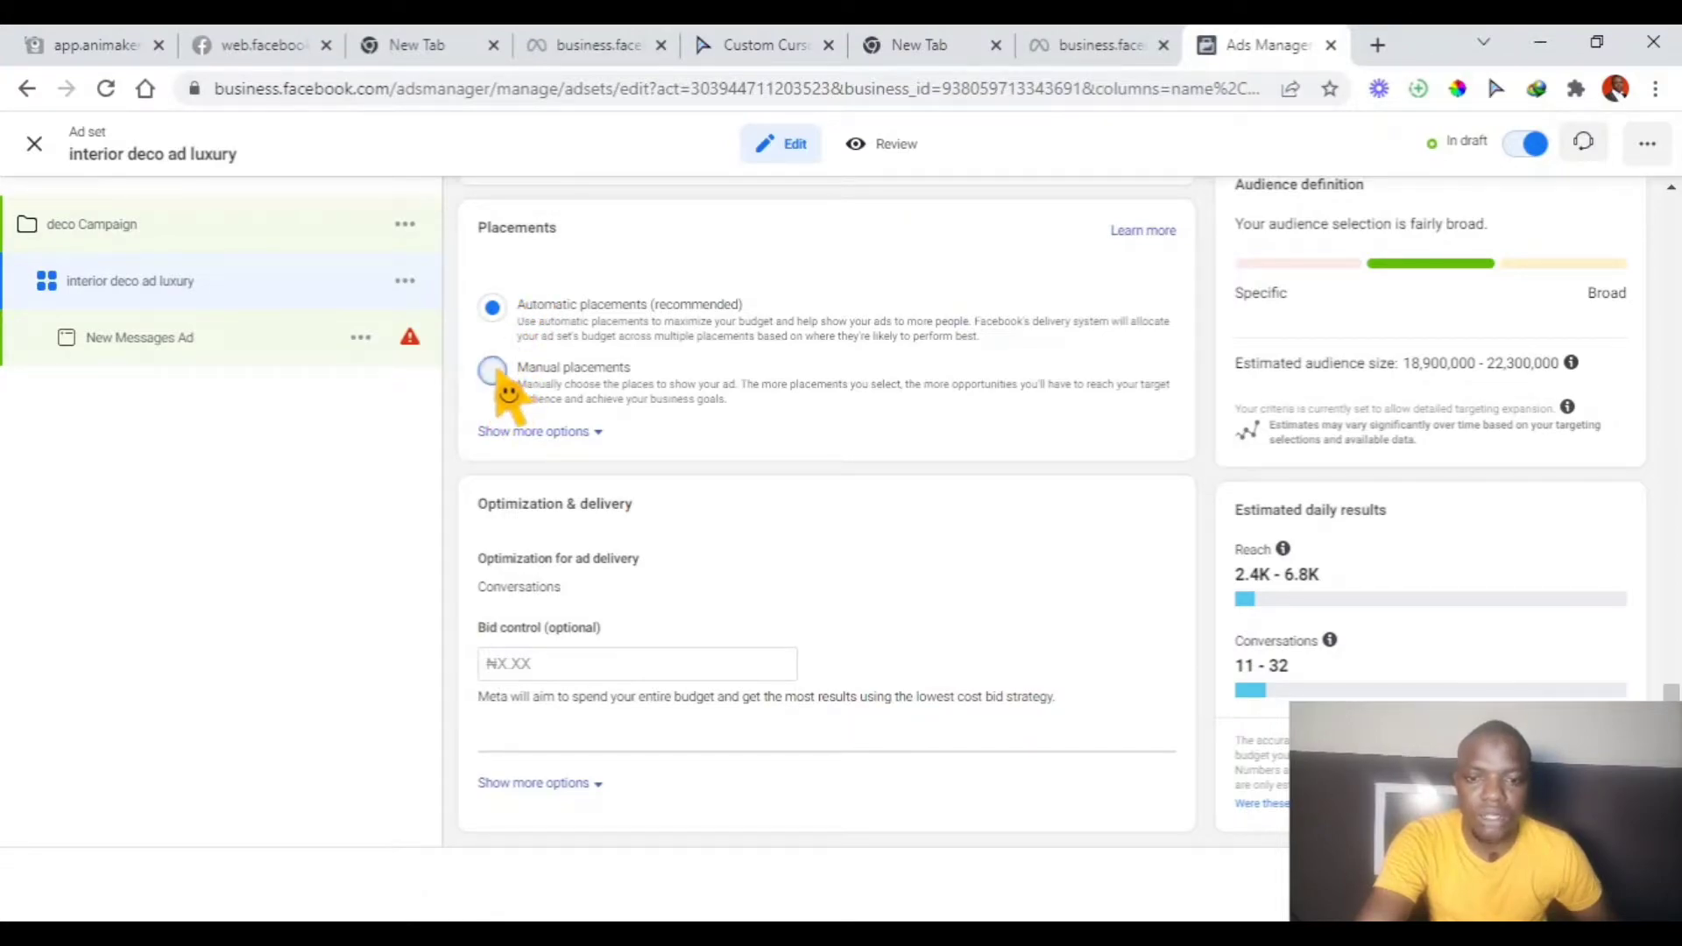
pyautogui.click(492, 371)
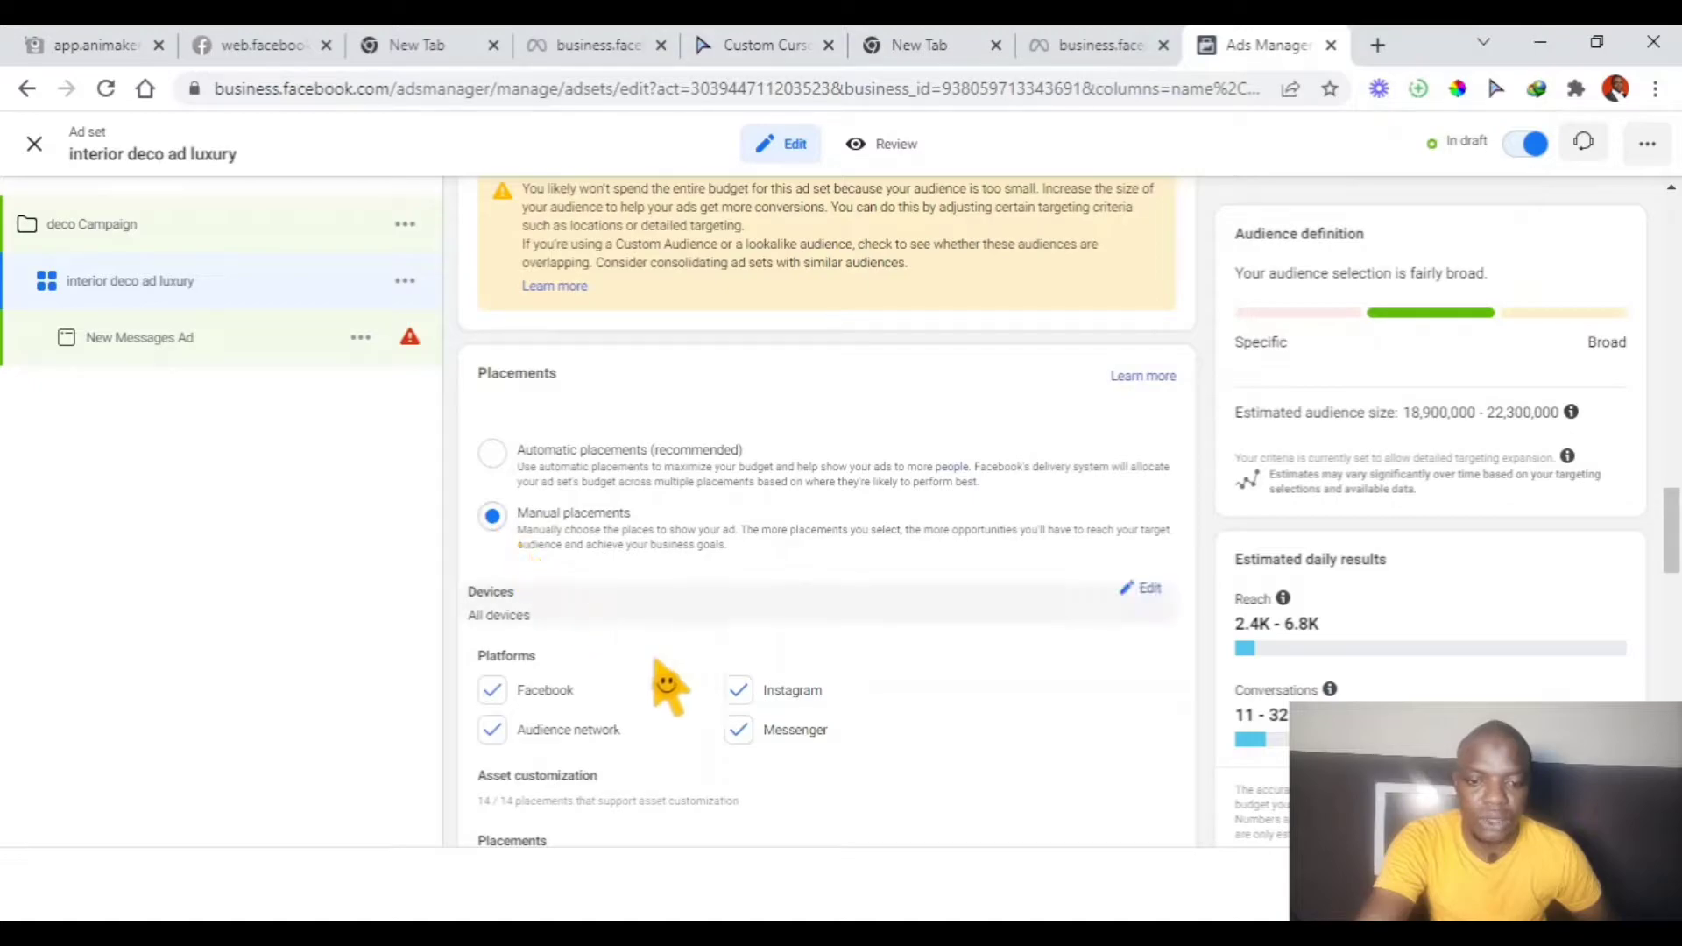
pyautogui.click(739, 731)
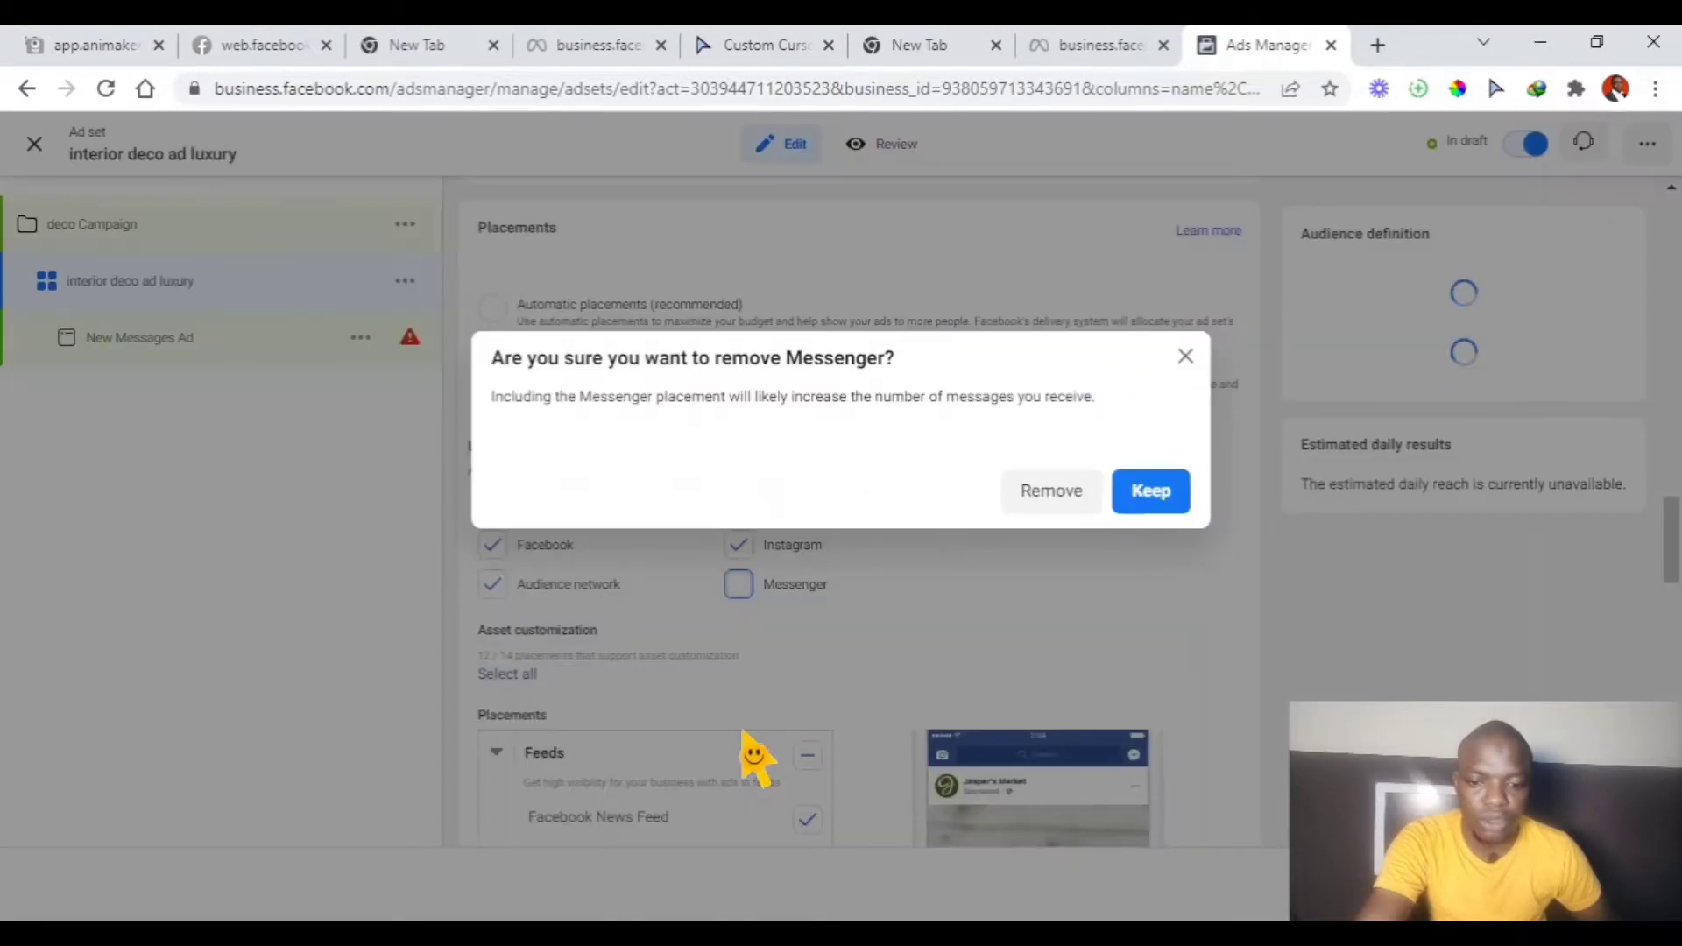
pyautogui.click(1152, 491)
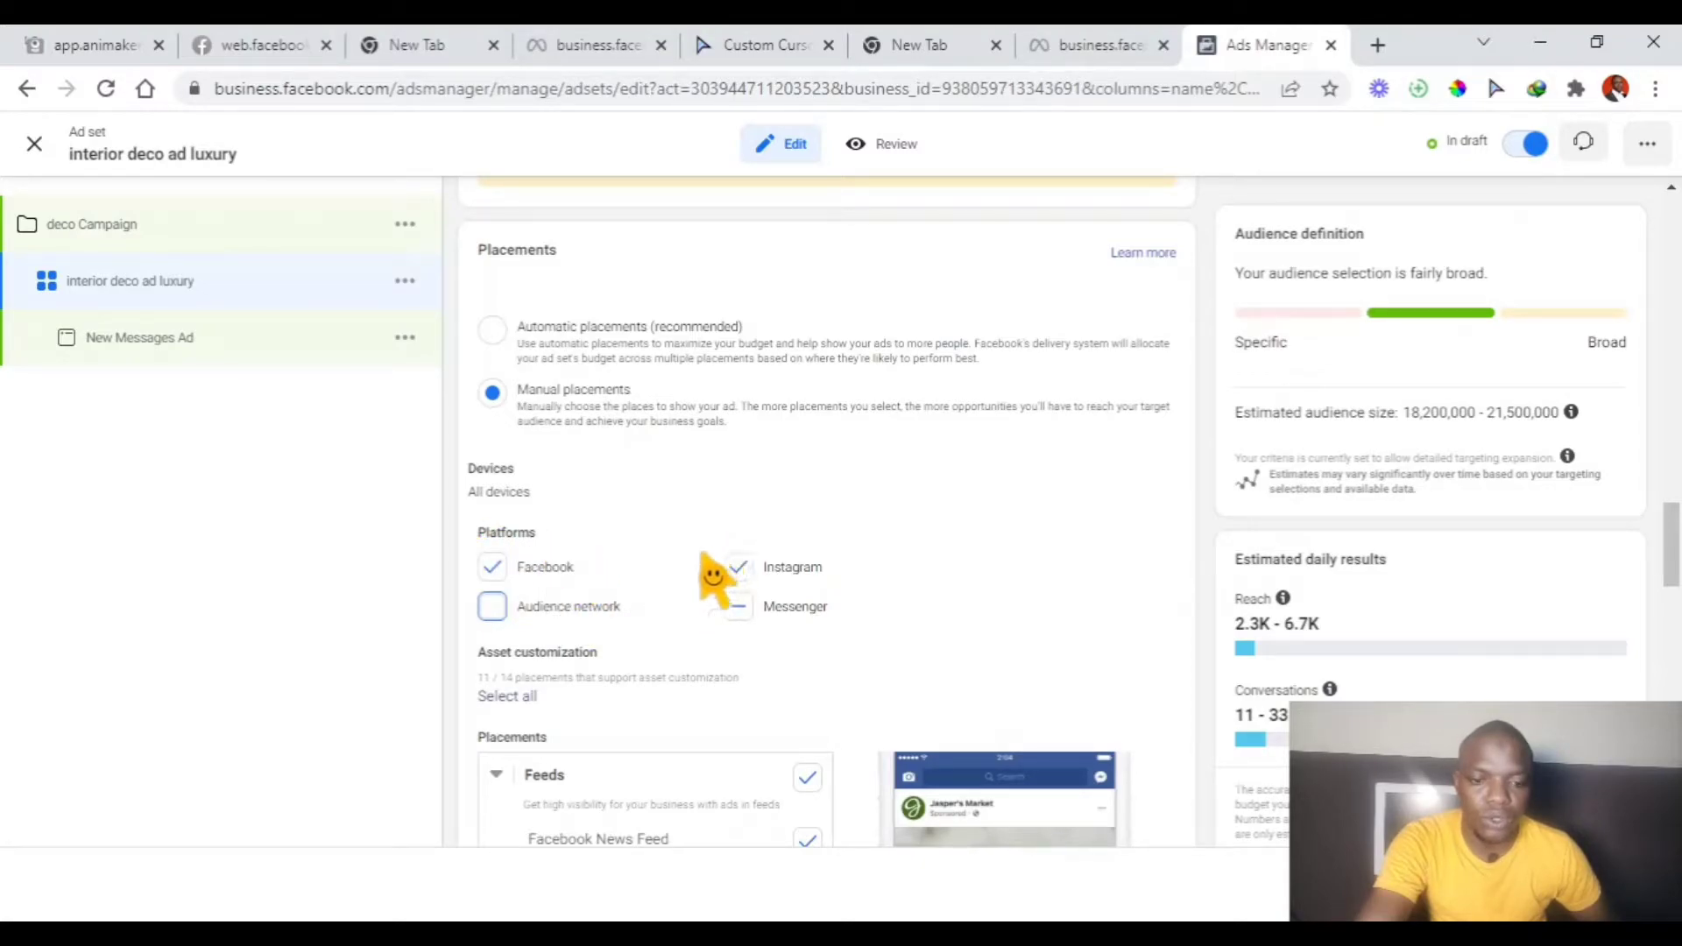
# Try excluding Instagram and Facebook in turn from the placement platforms, restoring each one
pyautogui.click(741, 571)
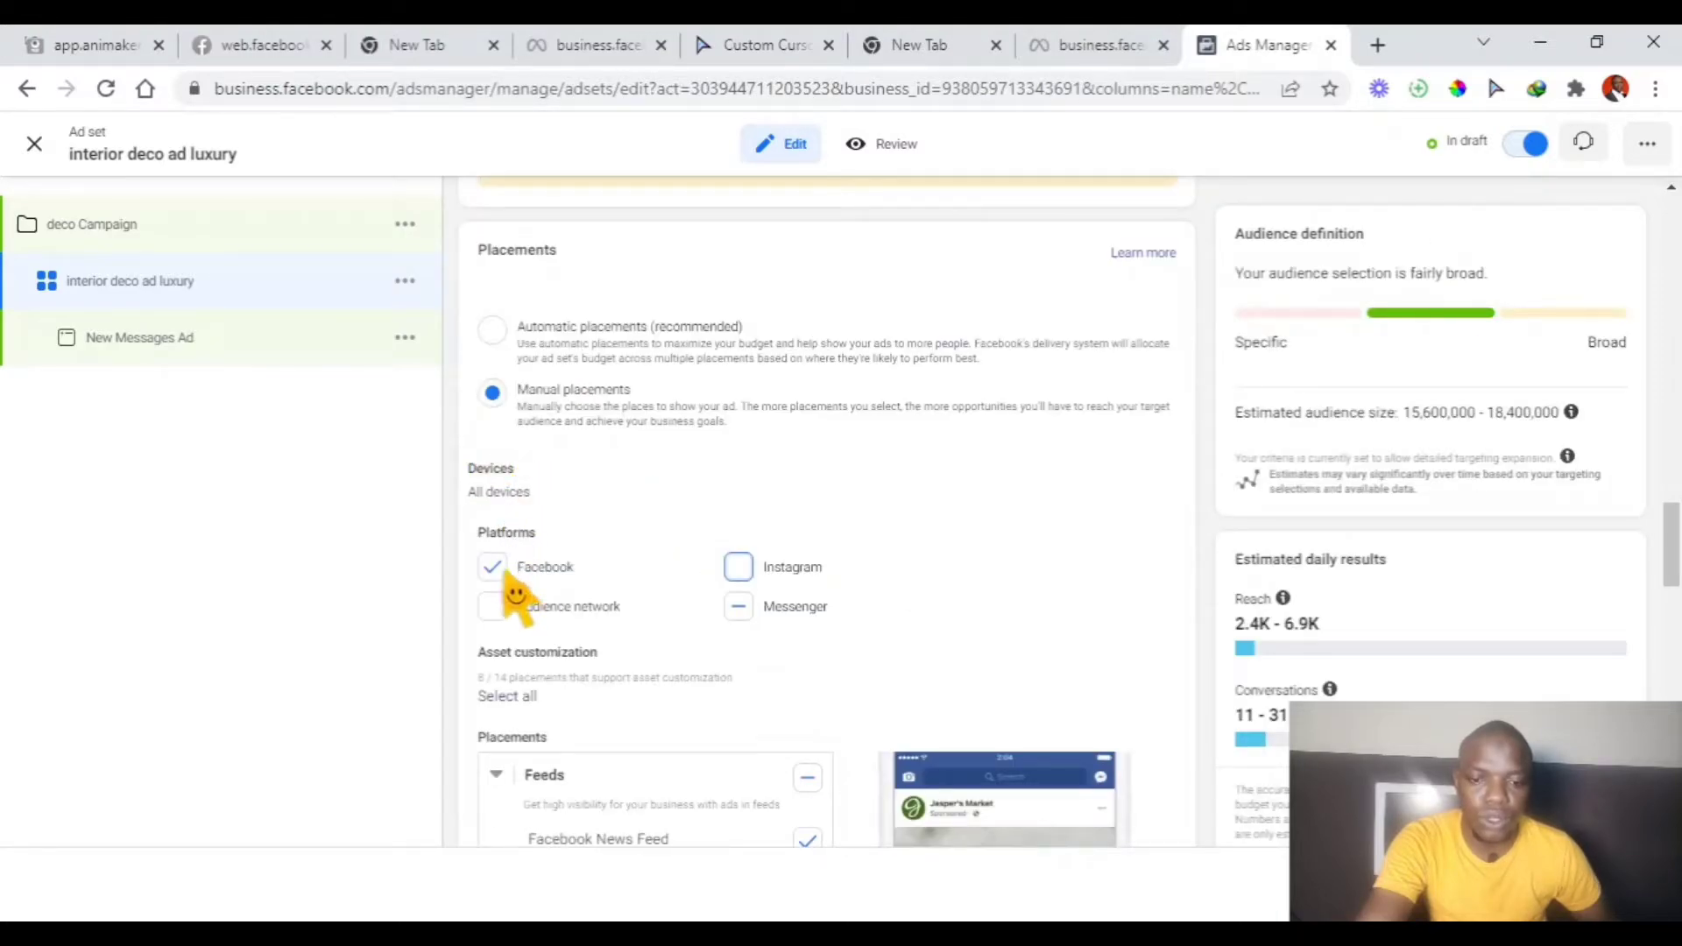
pyautogui.click(741, 573)
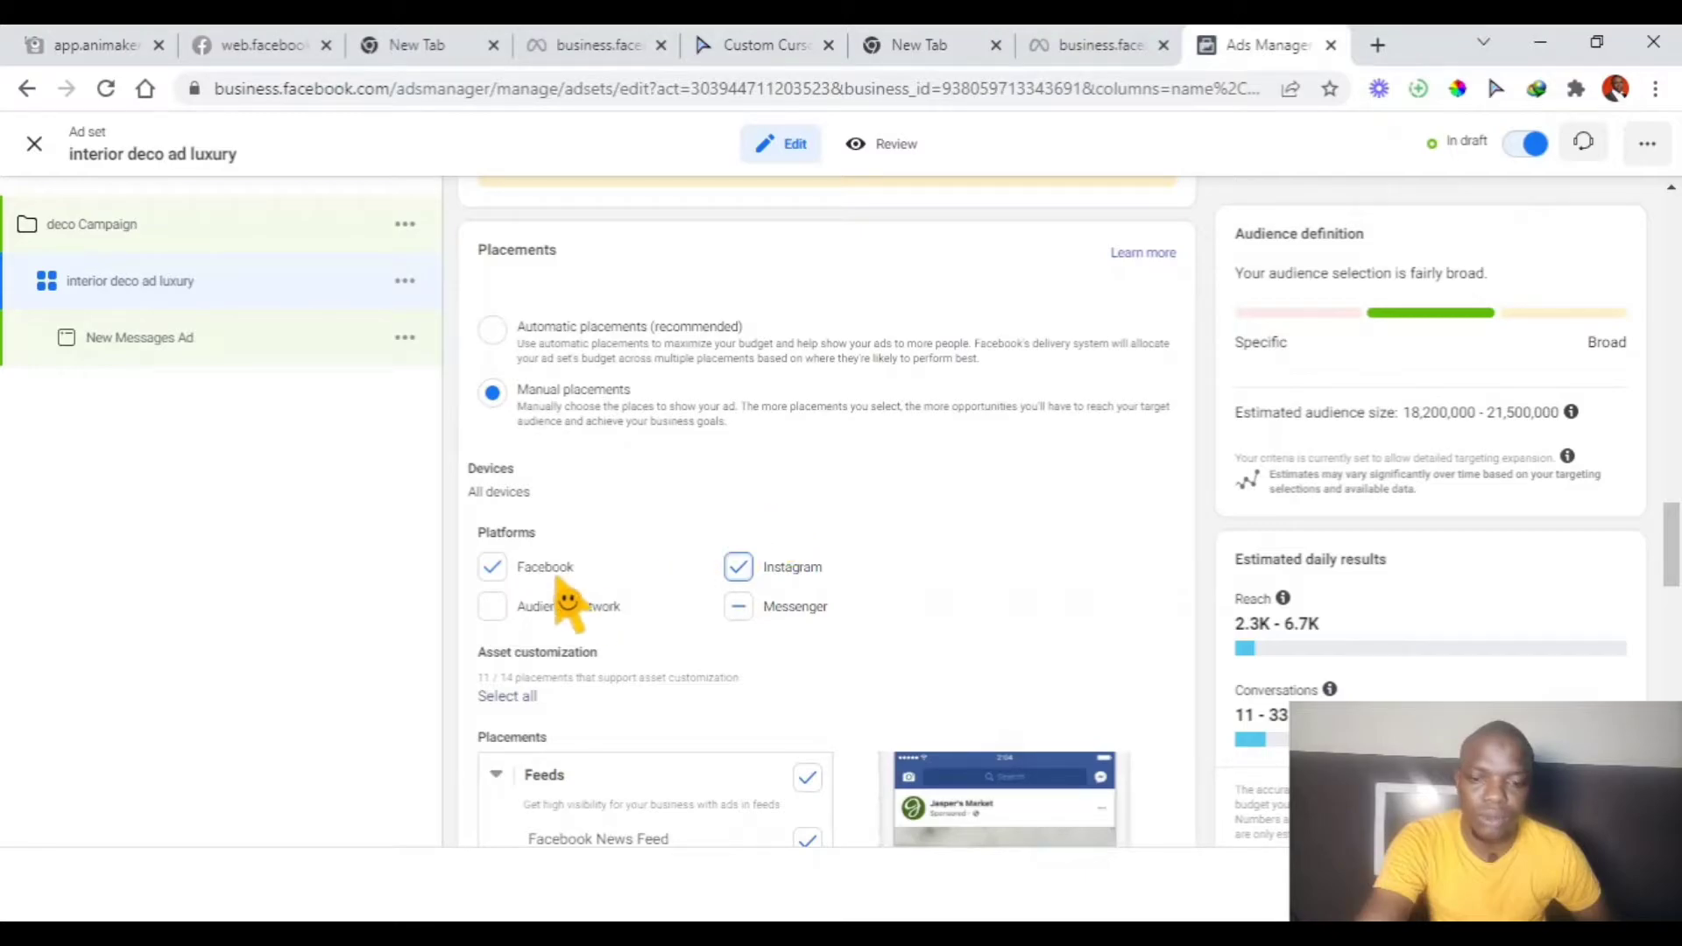
pyautogui.click(502, 575)
pyautogui.scroll(2, 701, 517)
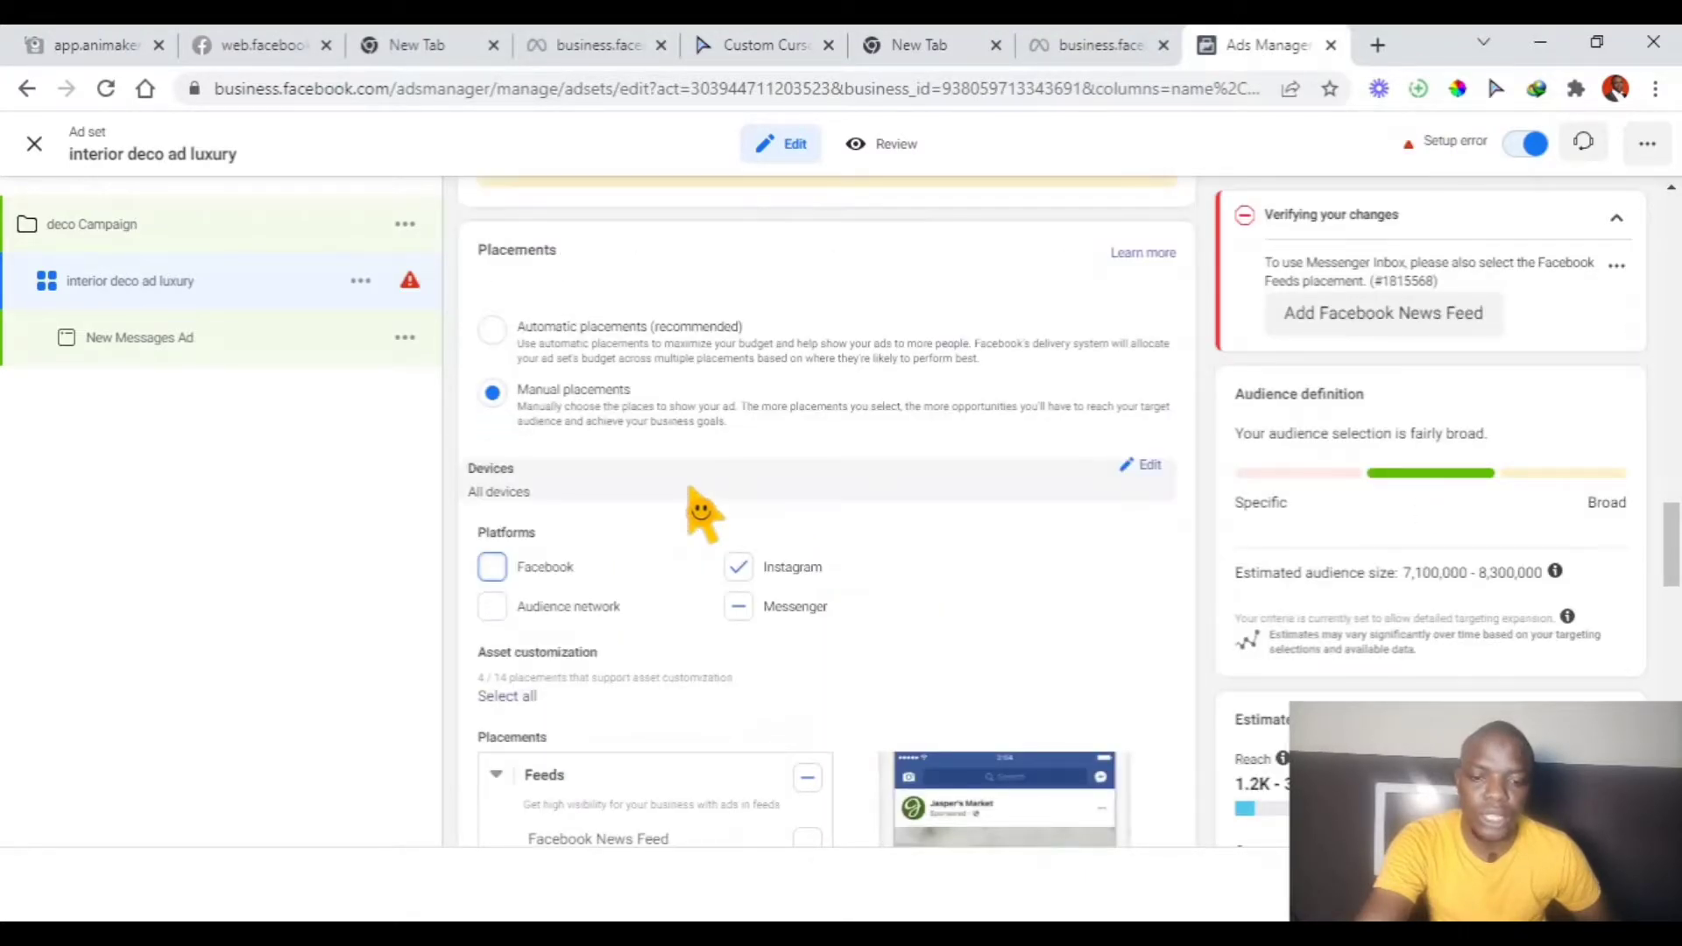
pyautogui.click(498, 578)
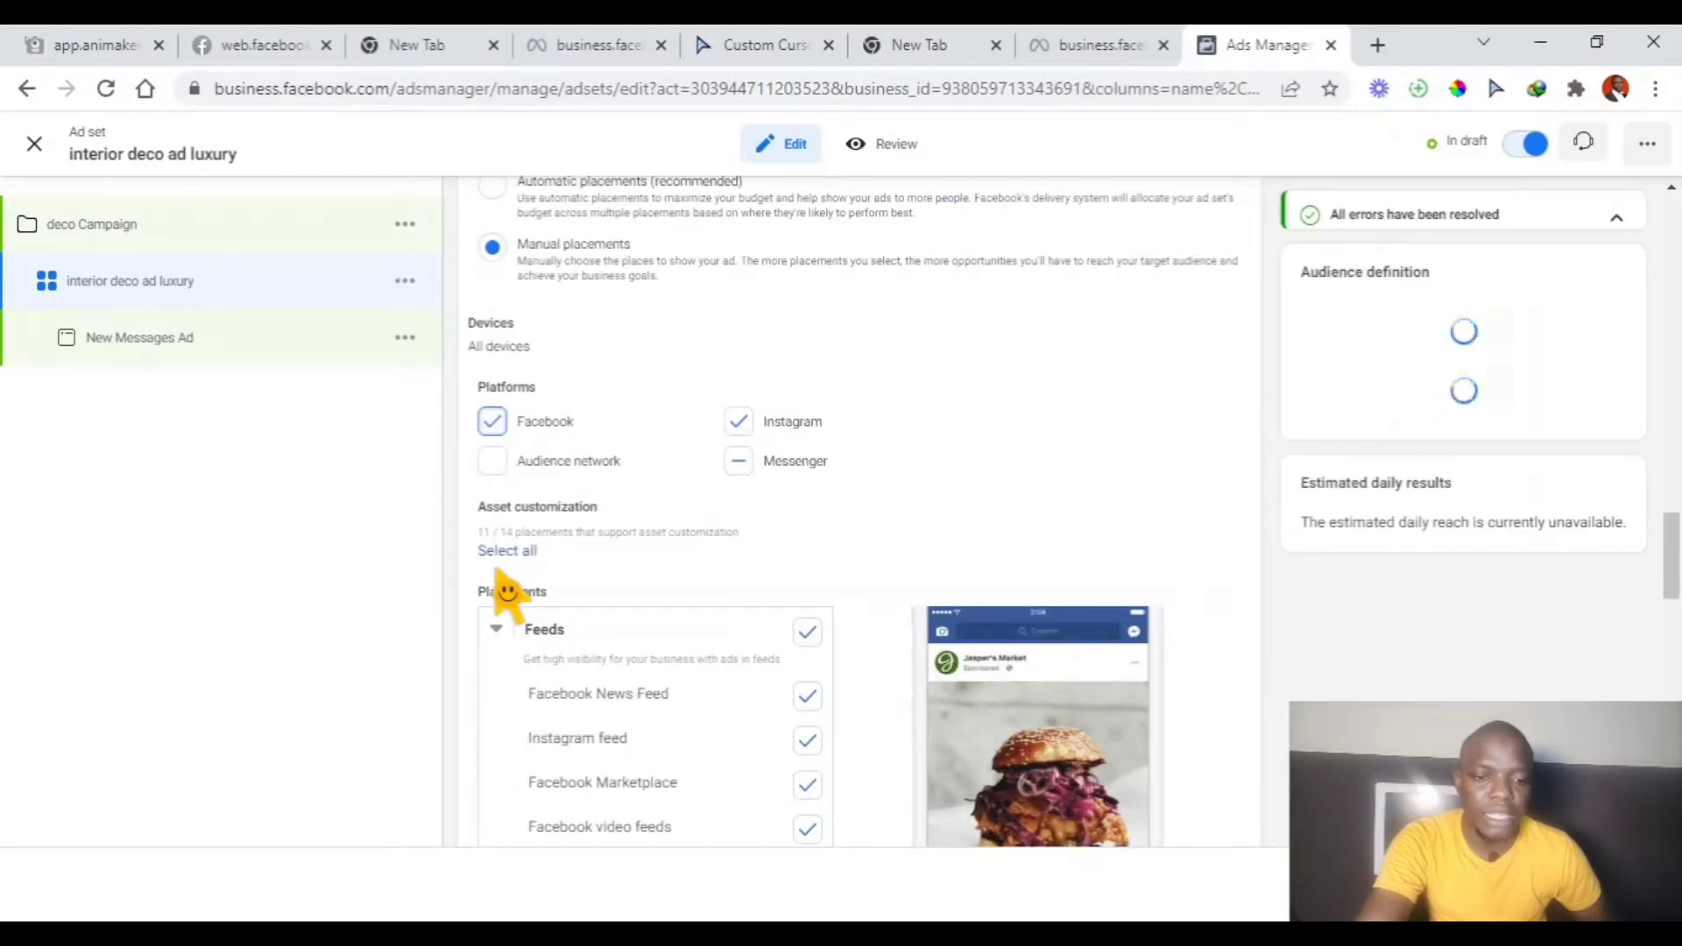
pyautogui.scroll(2, 775, 526)
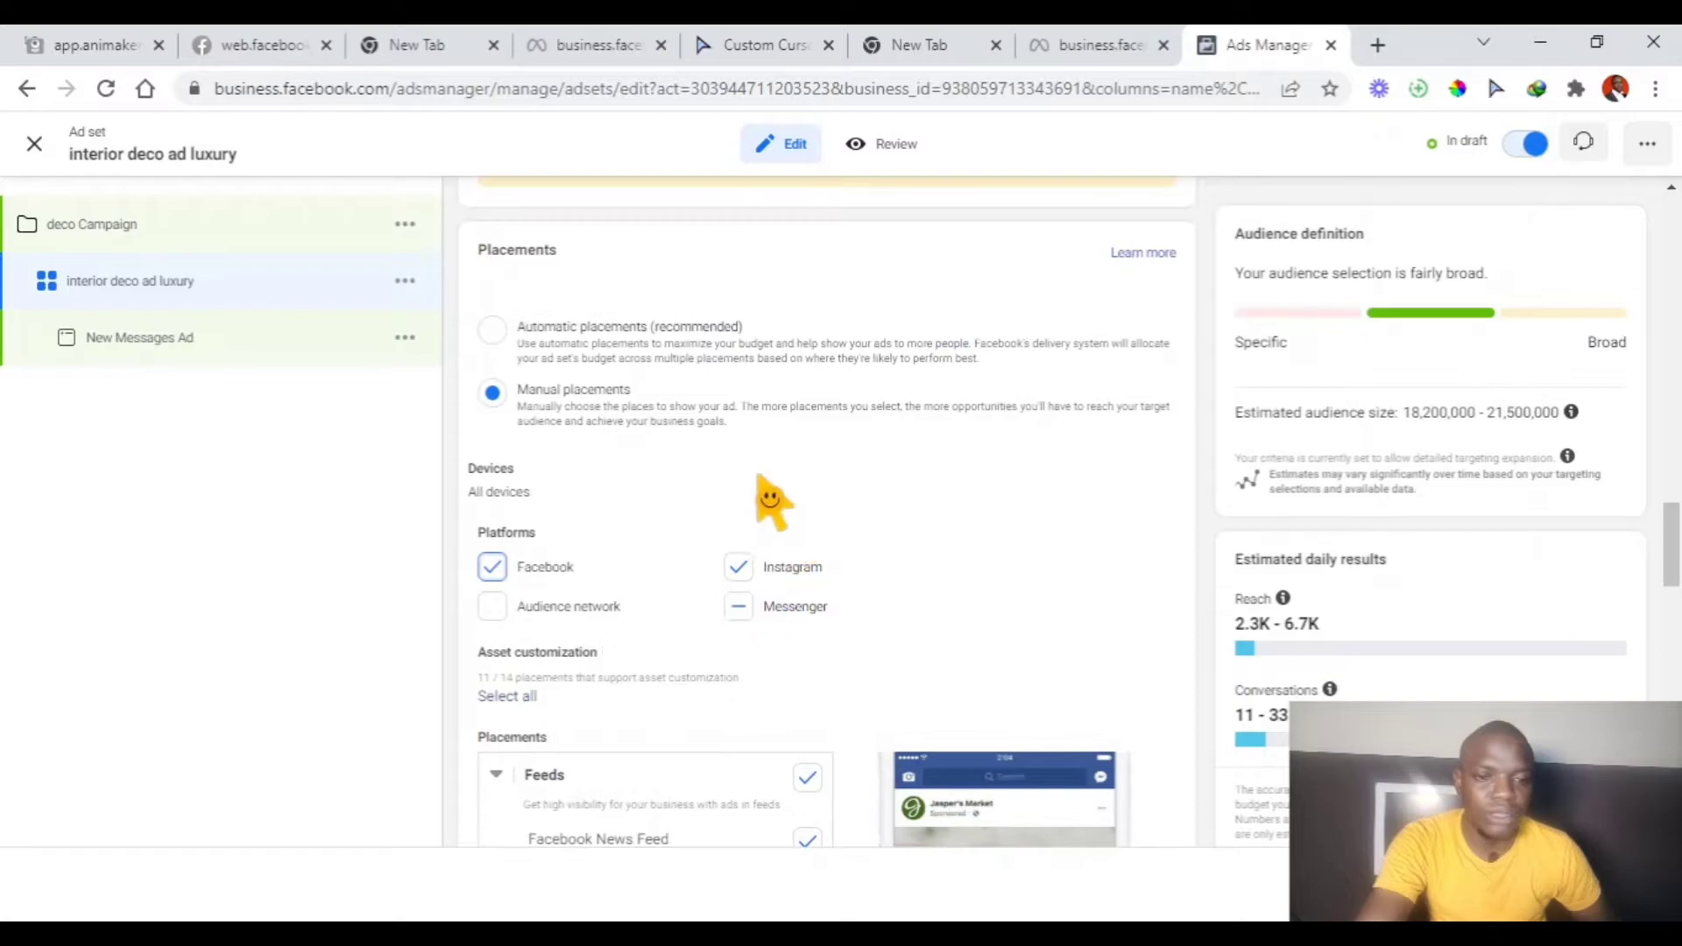
# Examine the individual placements selected under each category, from Feeds through Apps and sites
pyautogui.scroll(-2, 618, 580)
pyautogui.scroll(-2, 624, 580)
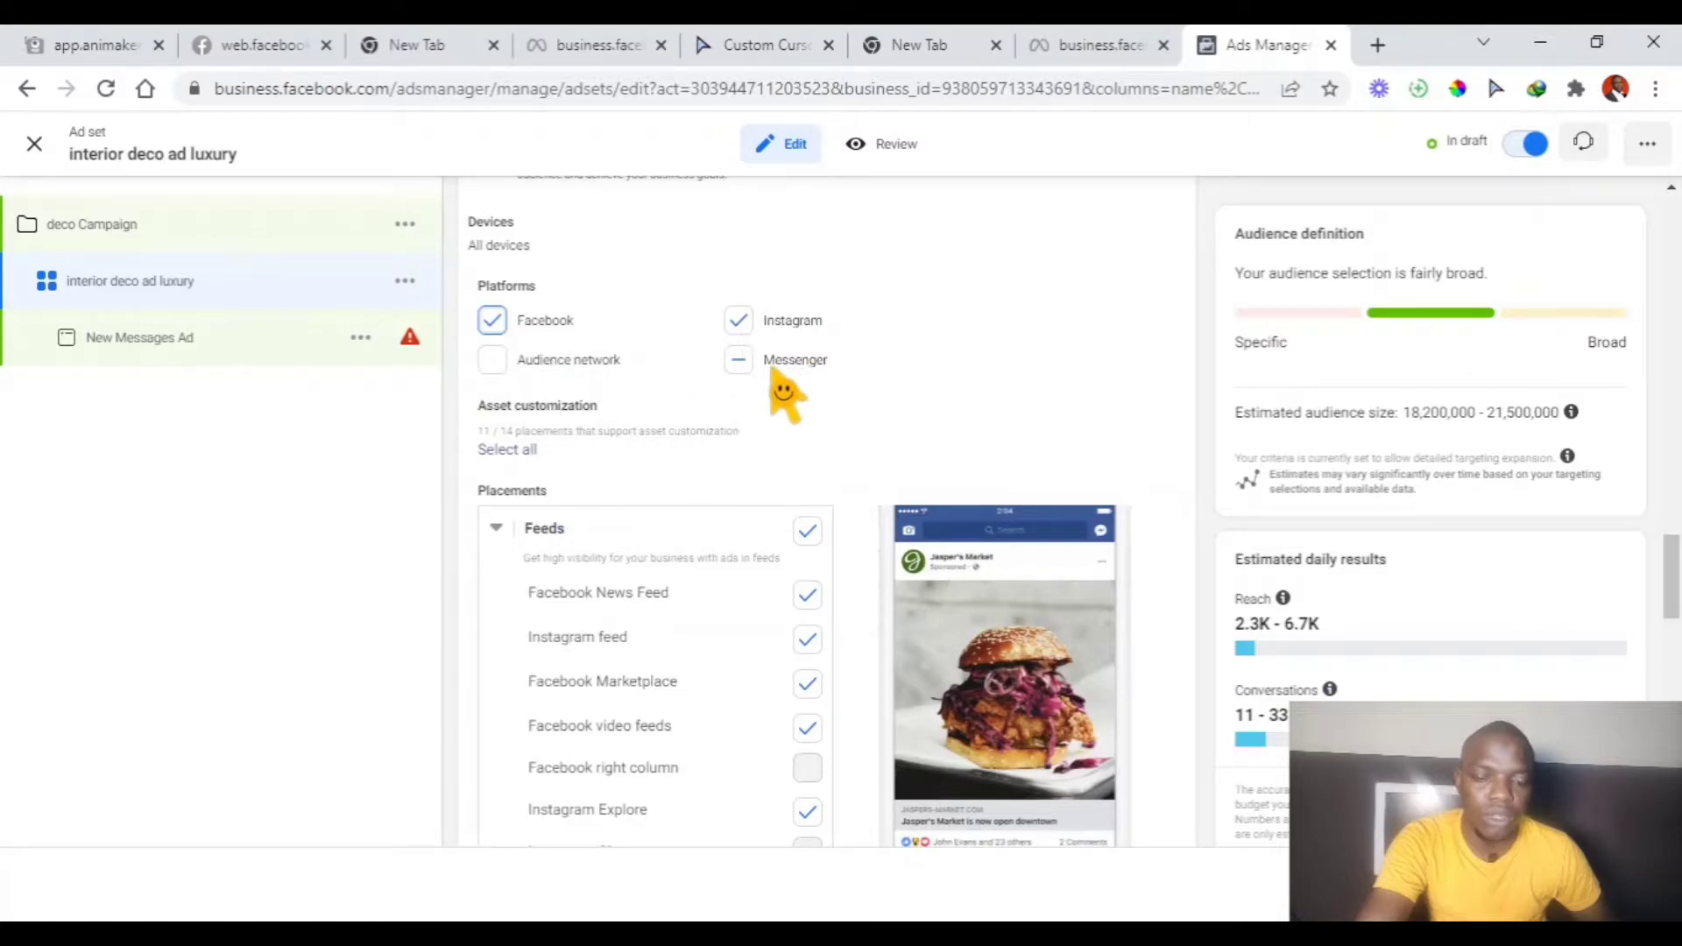
pyautogui.scroll(-8, 780, 386)
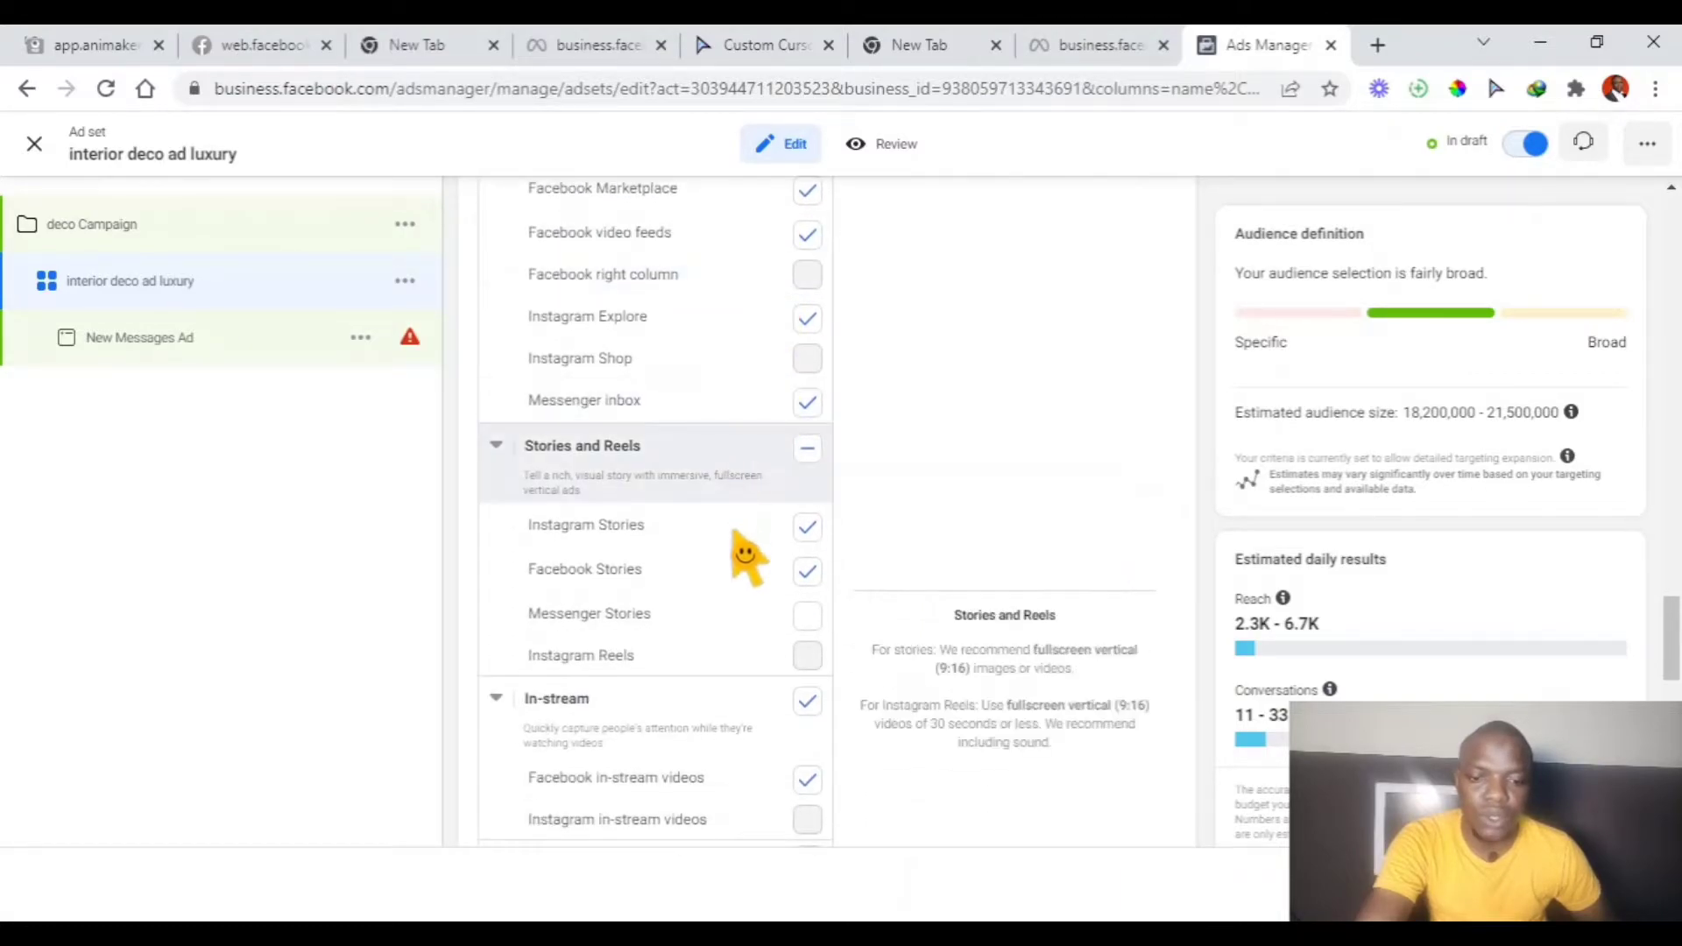
pyautogui.scroll(1, 810, 315)
pyautogui.scroll(2, 815, 311)
pyautogui.scroll(-15, 804, 307)
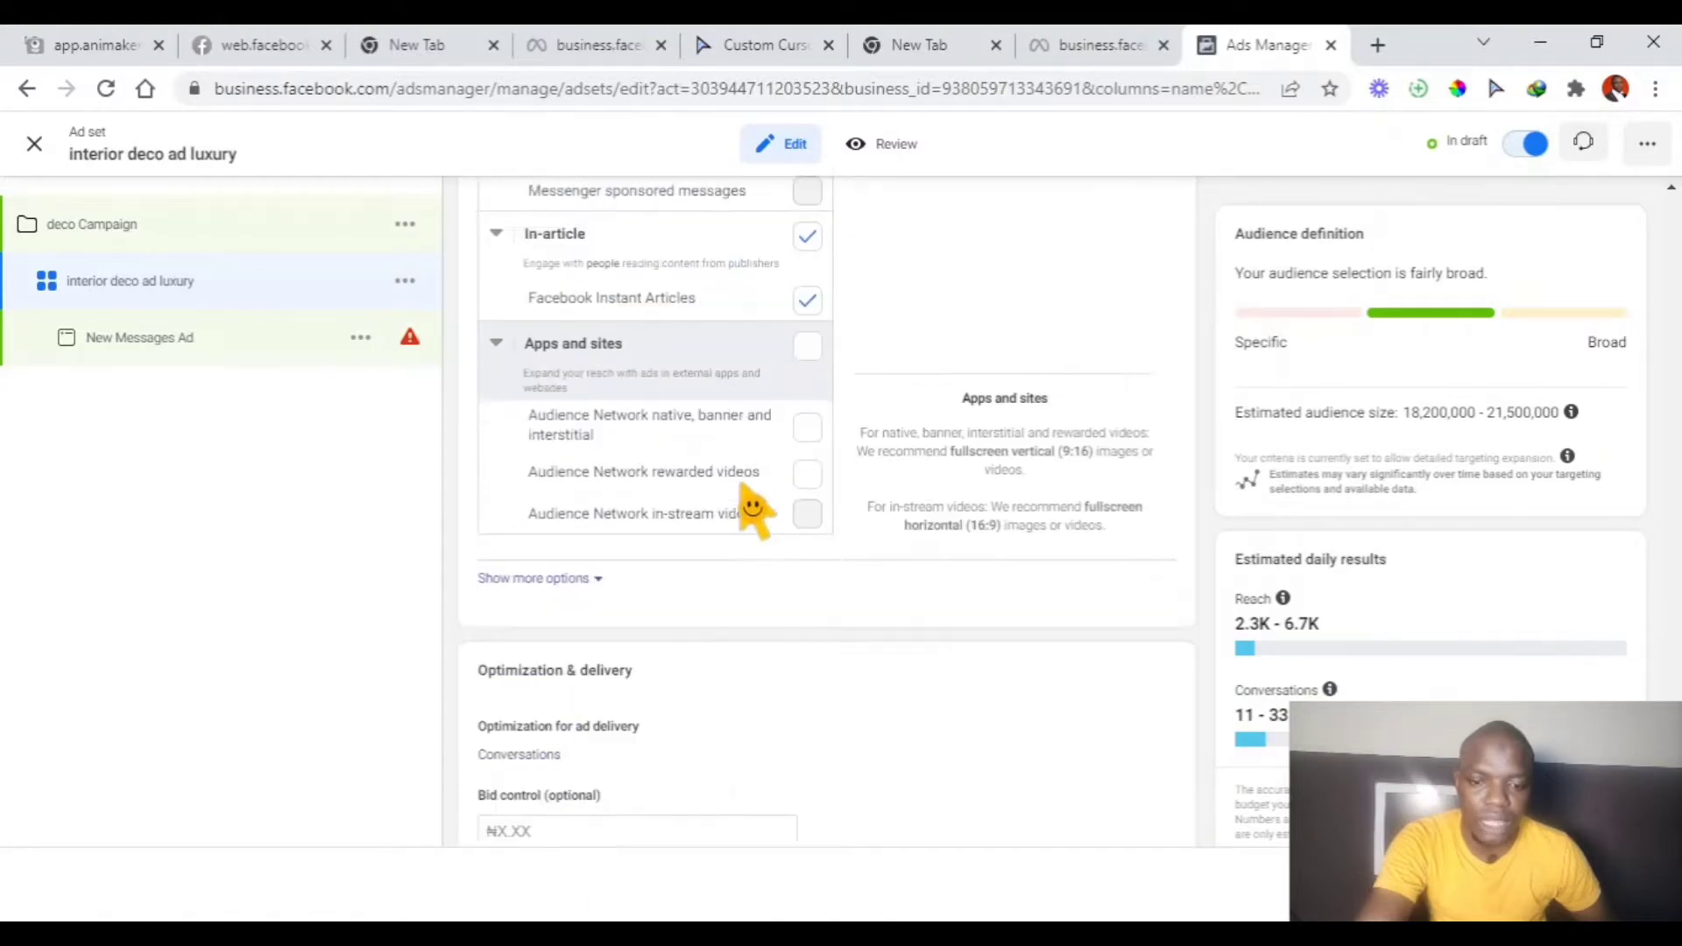
# Review the ad set from its name and messaging destination through budget, schedule, audience and manual placements
pyautogui.scroll(-5, 752, 512)
pyautogui.scroll(18, 911, 649)
pyautogui.scroll(15, 877, 526)
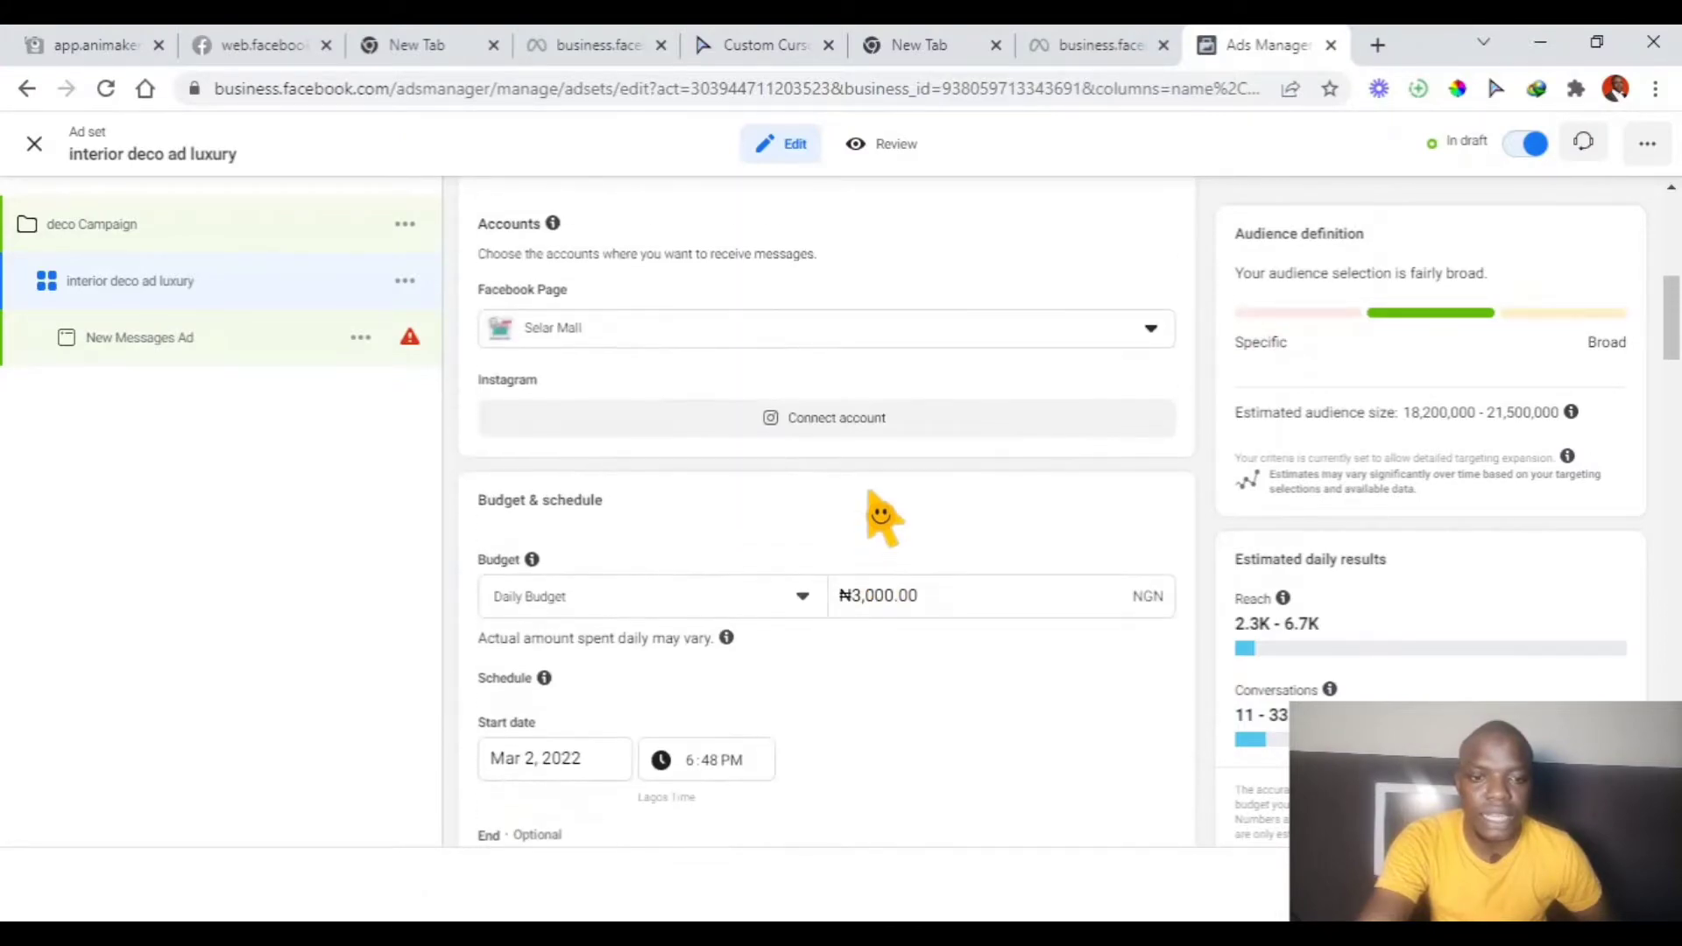
pyautogui.scroll(8, 876, 522)
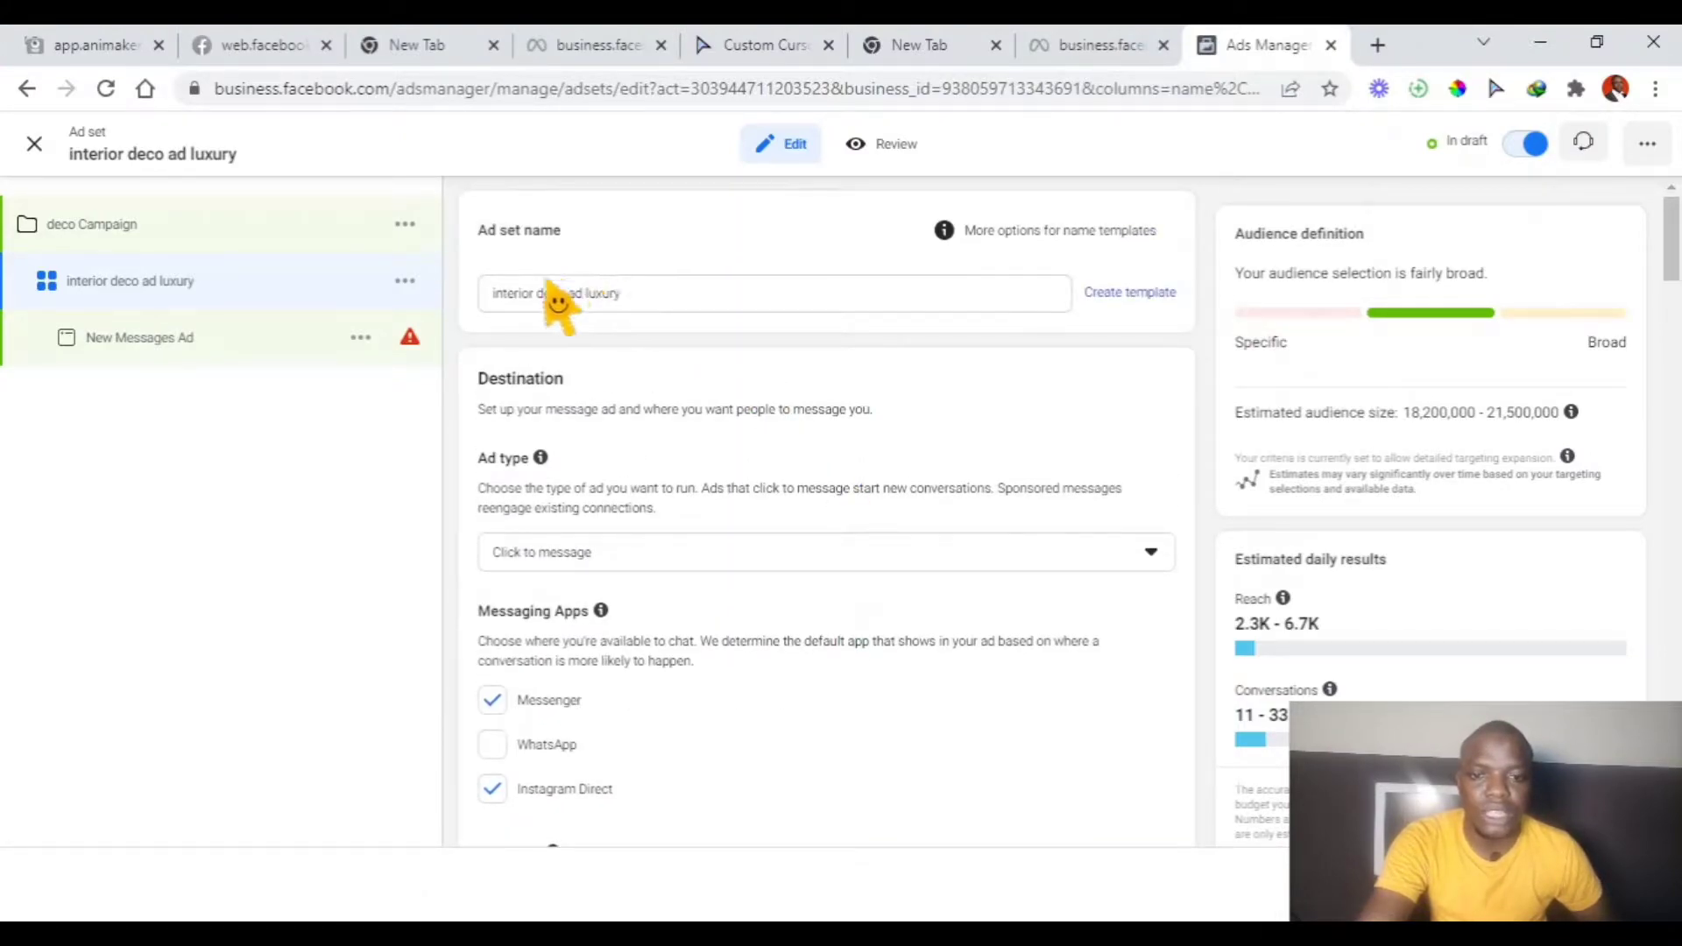
pyautogui.scroll(-6, 599, 519)
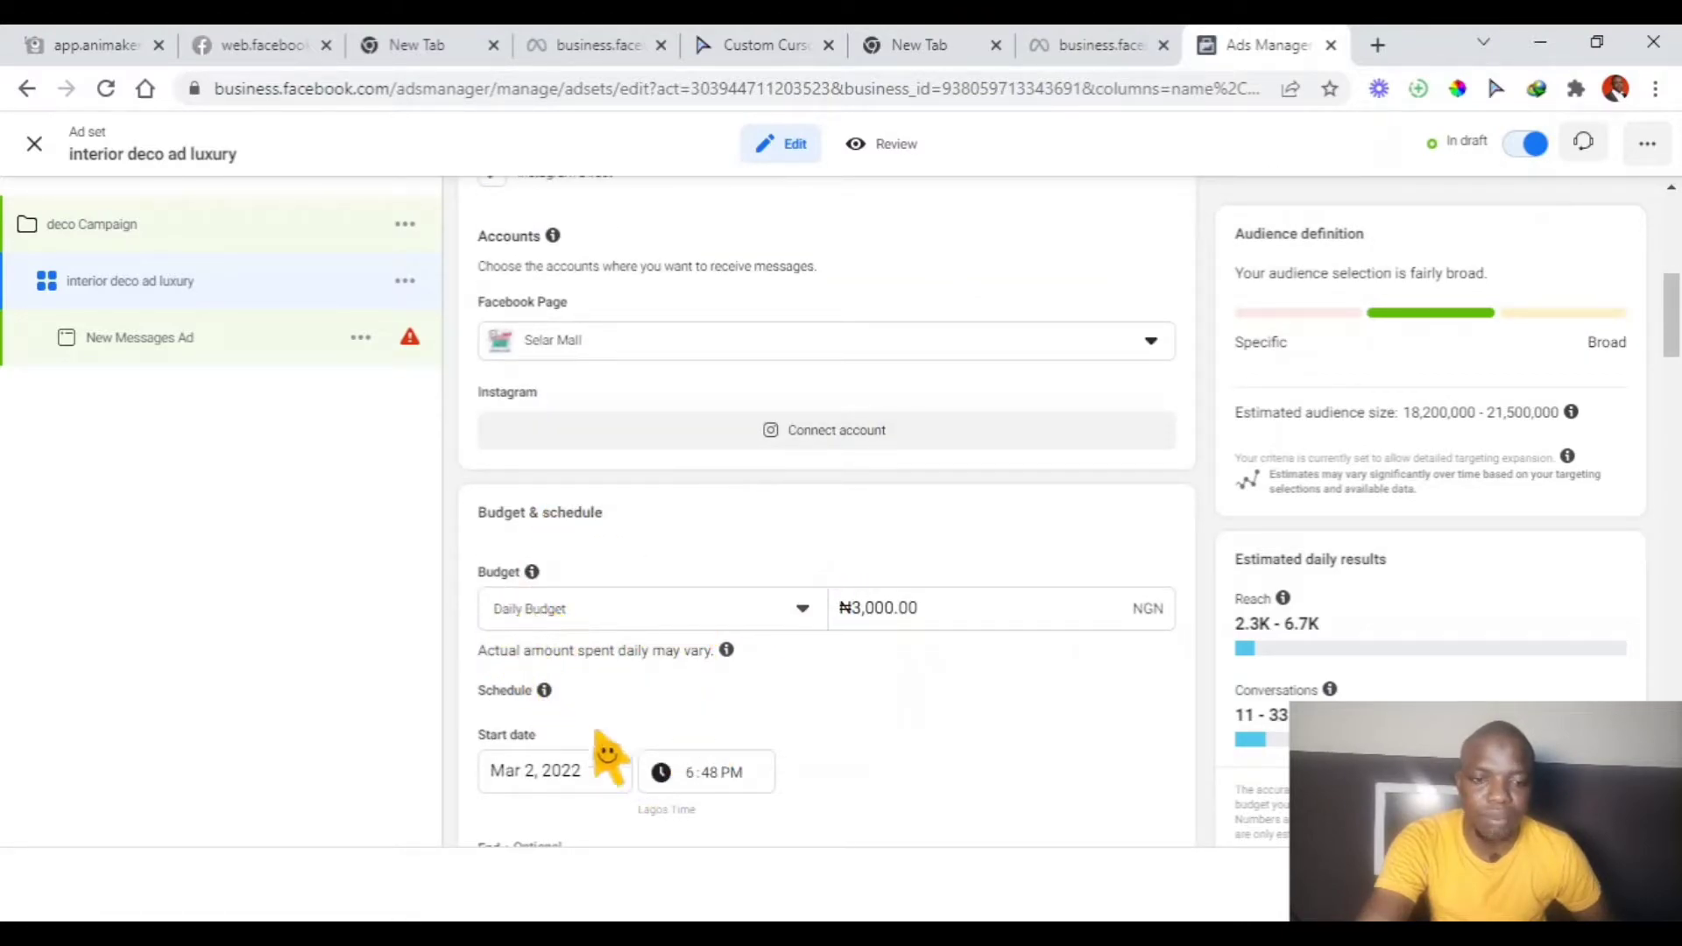
pyautogui.scroll(-4, 826, 695)
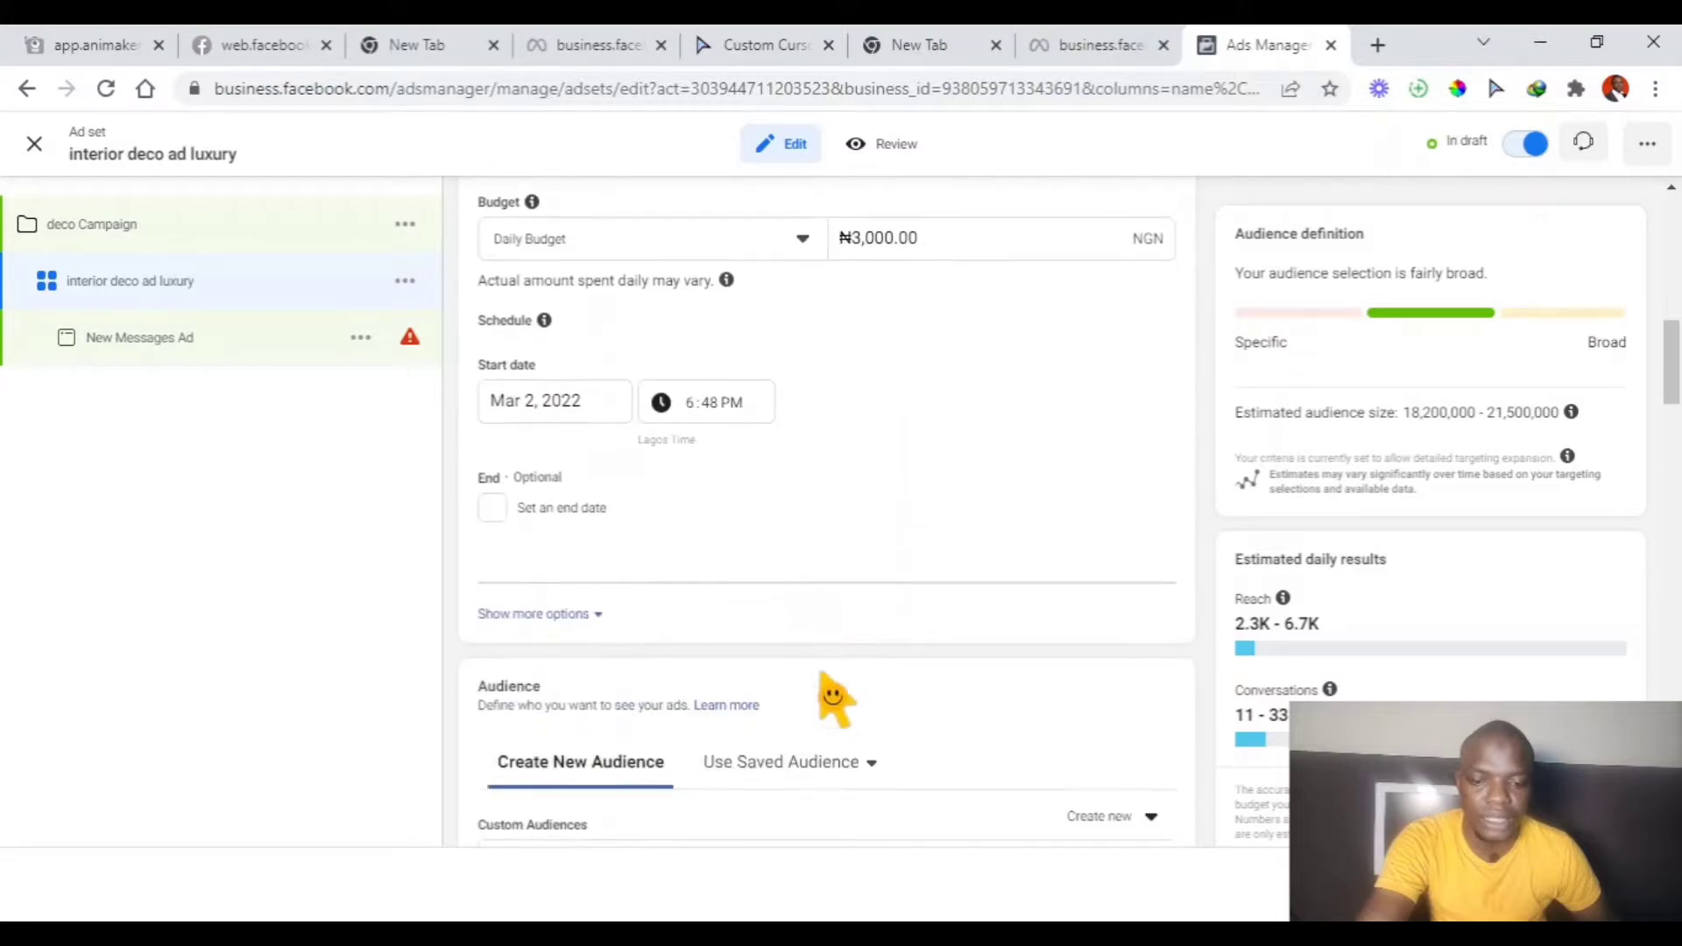
pyautogui.scroll(-7, 823, 680)
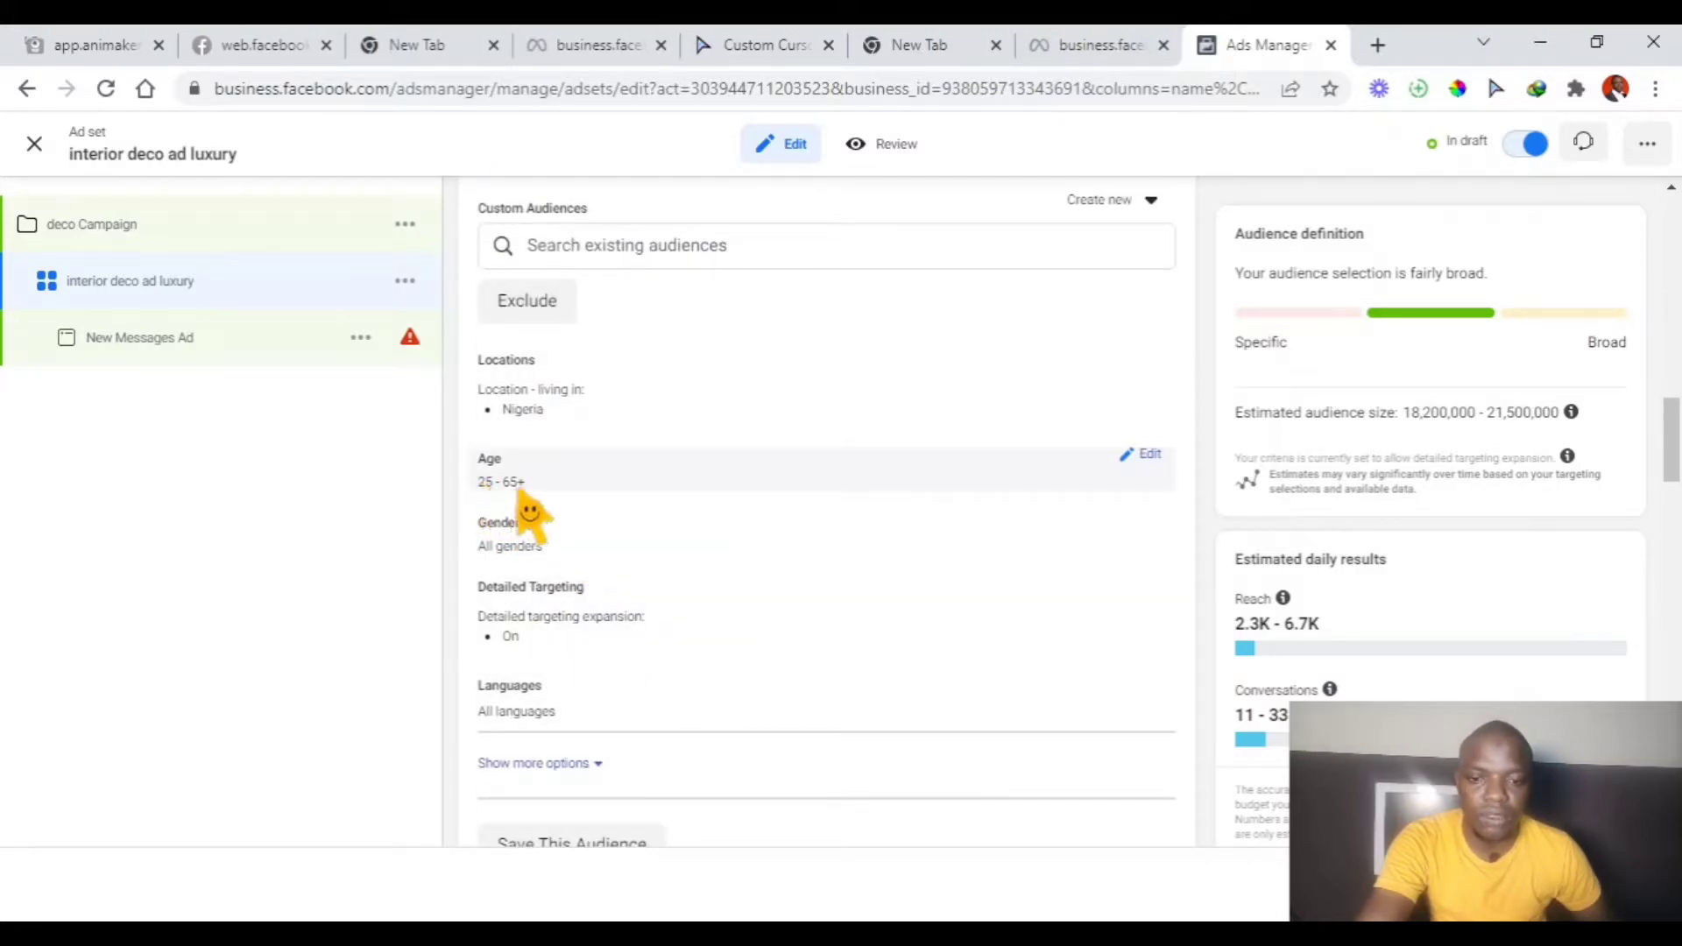
pyautogui.scroll(7, 780, 368)
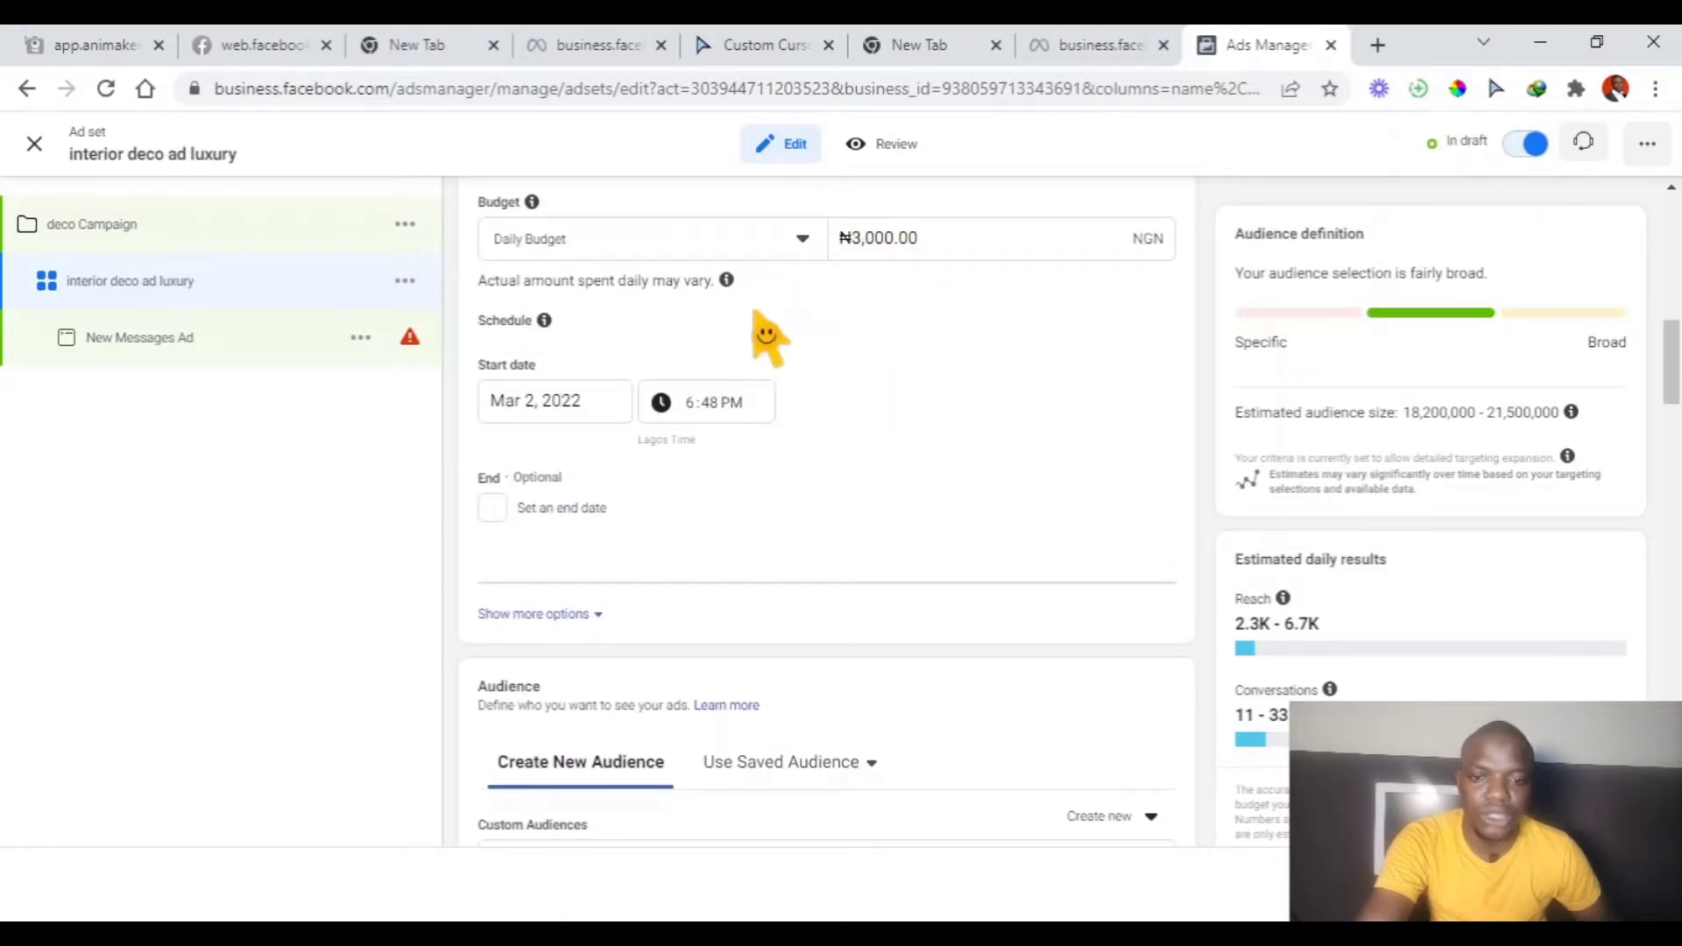
pyautogui.scroll(-11, 764, 334)
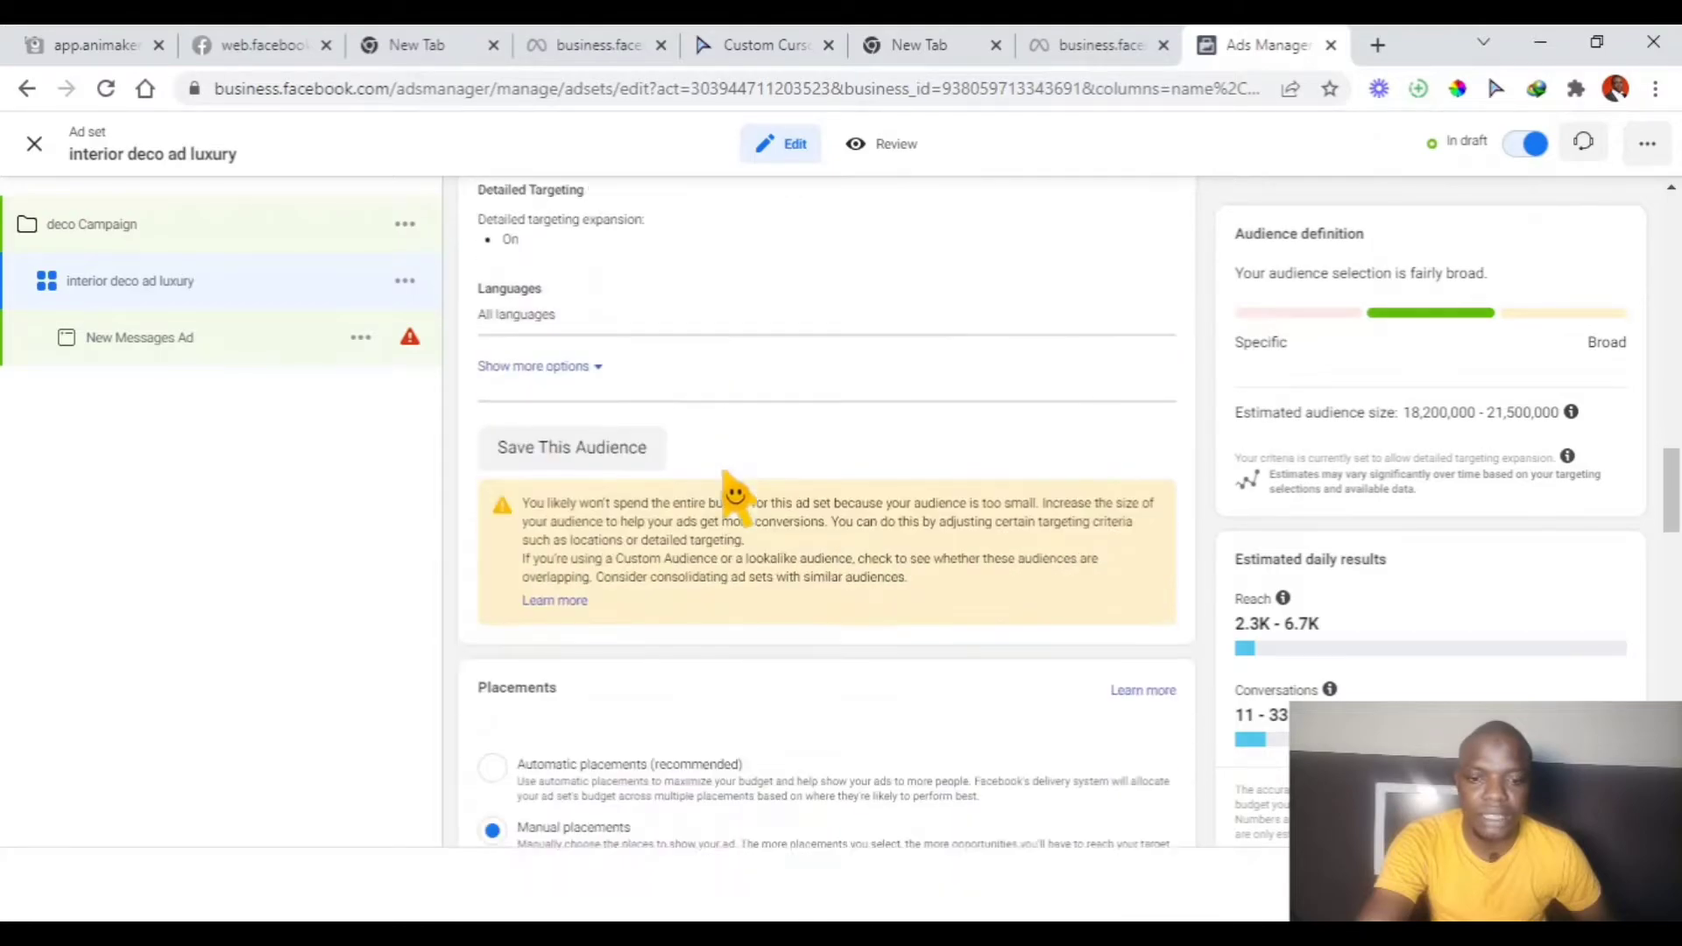
pyautogui.scroll(2, 736, 497)
pyautogui.scroll(-10, 723, 508)
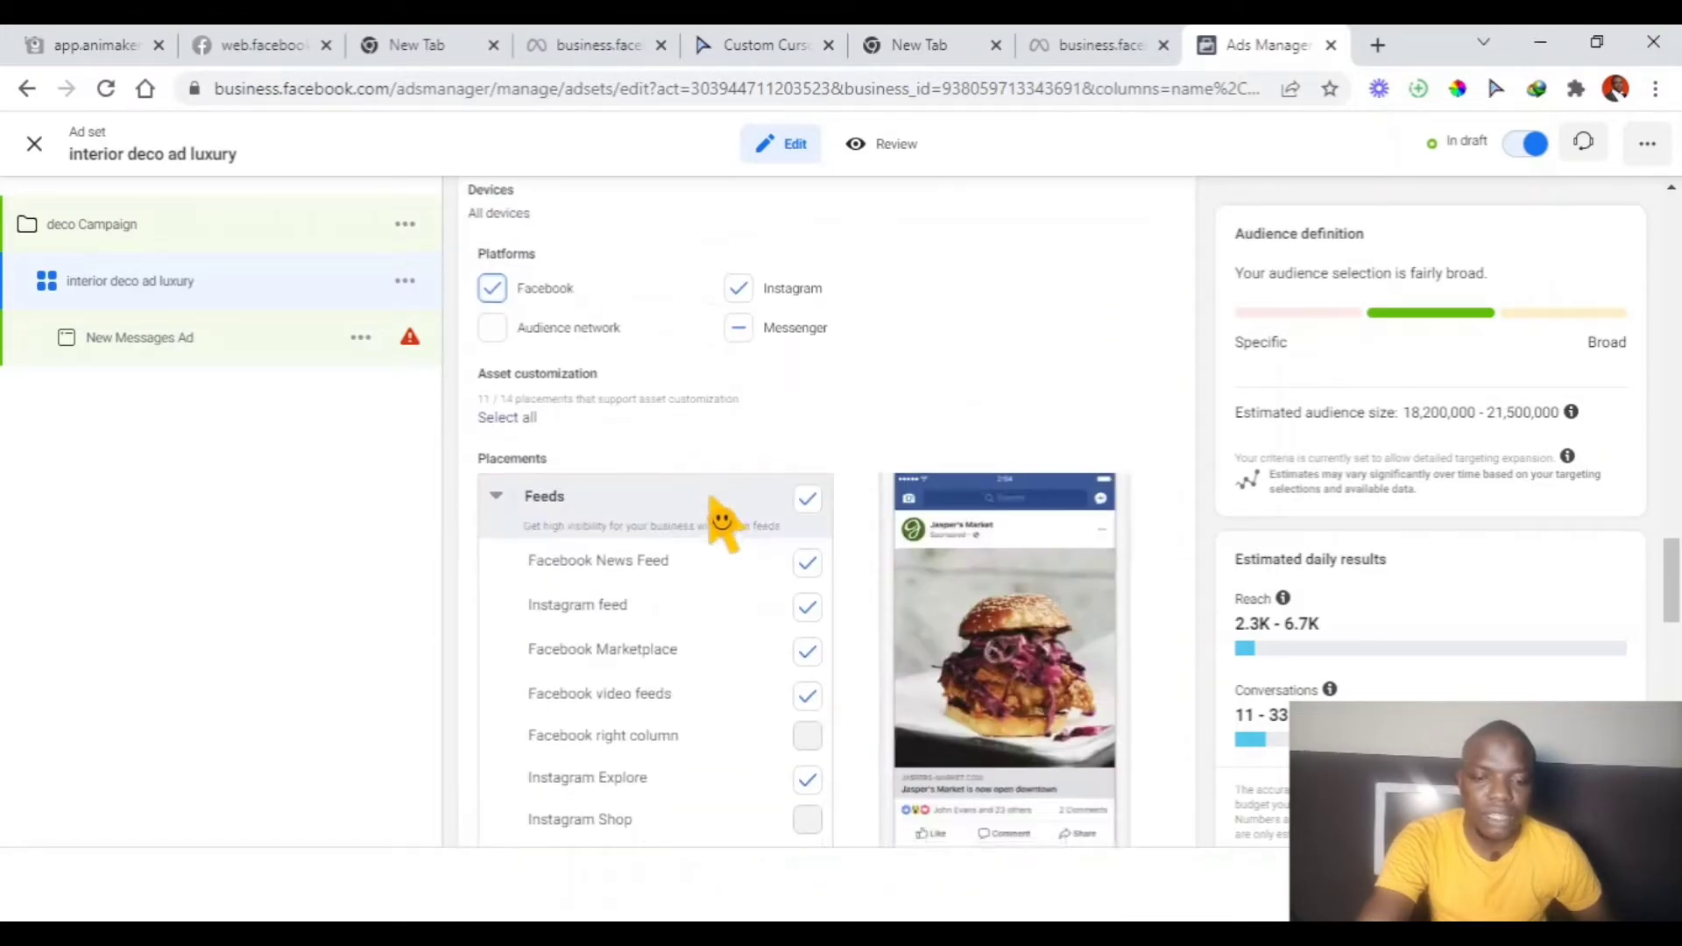
pyautogui.scroll(-7, 720, 524)
pyautogui.scroll(-1, 714, 537)
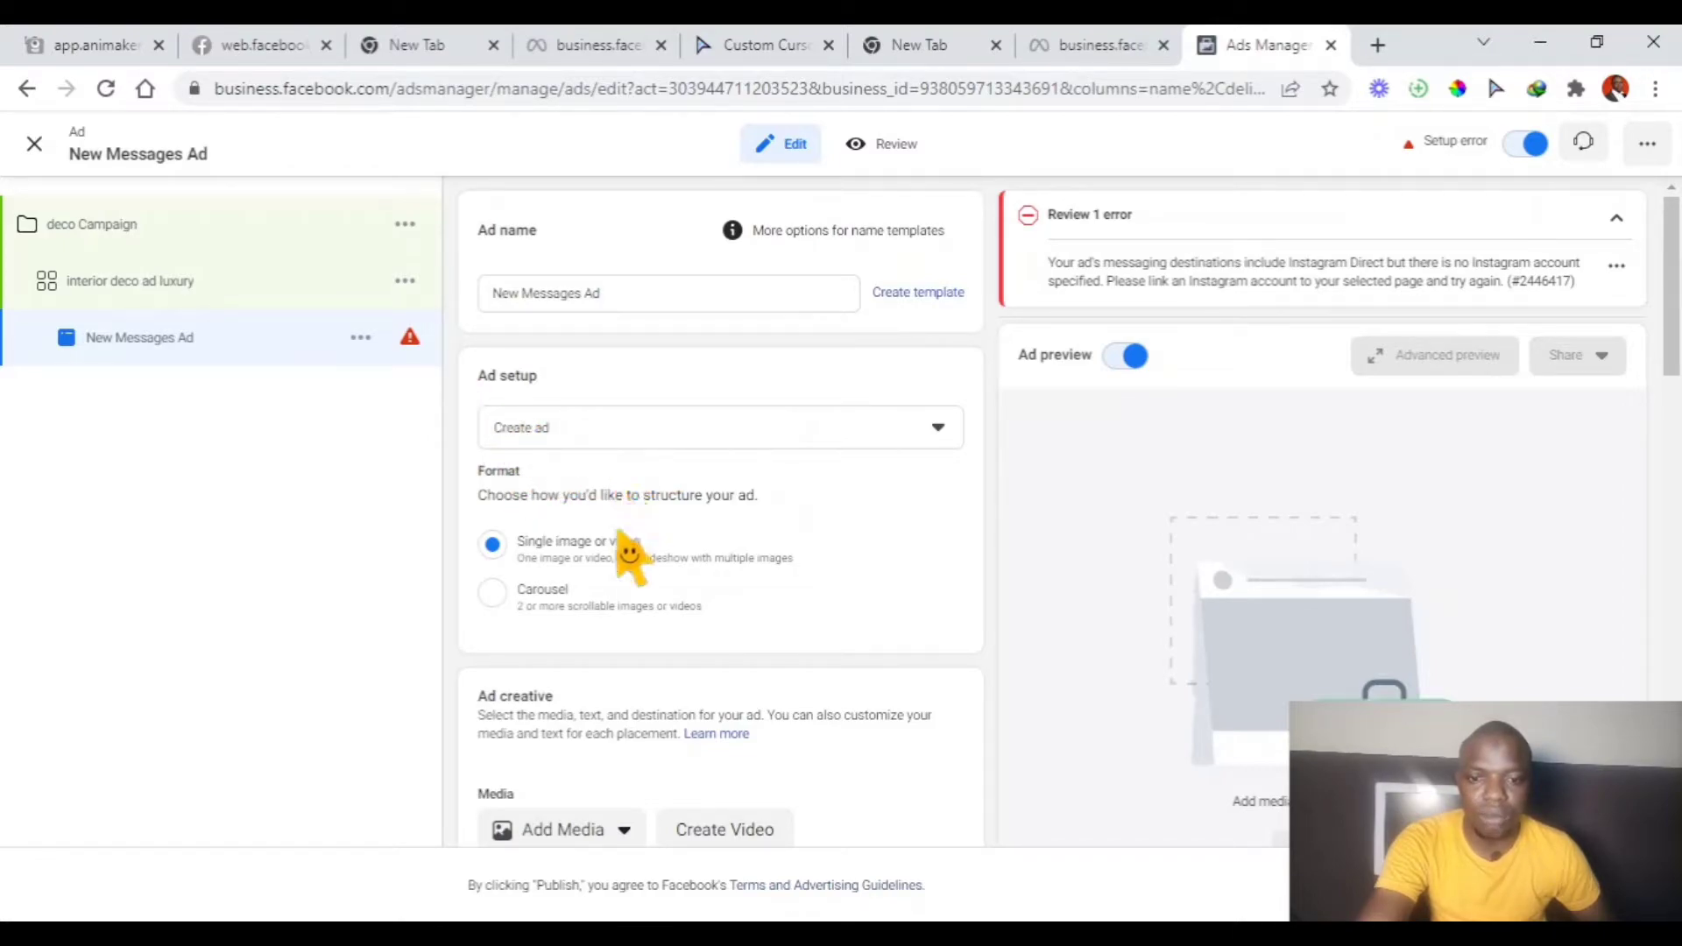
# Review the New Messages Ad's format, creative, call to action, message template and tracking settings, including its setup error
pyautogui.scroll(-1, 596, 578)
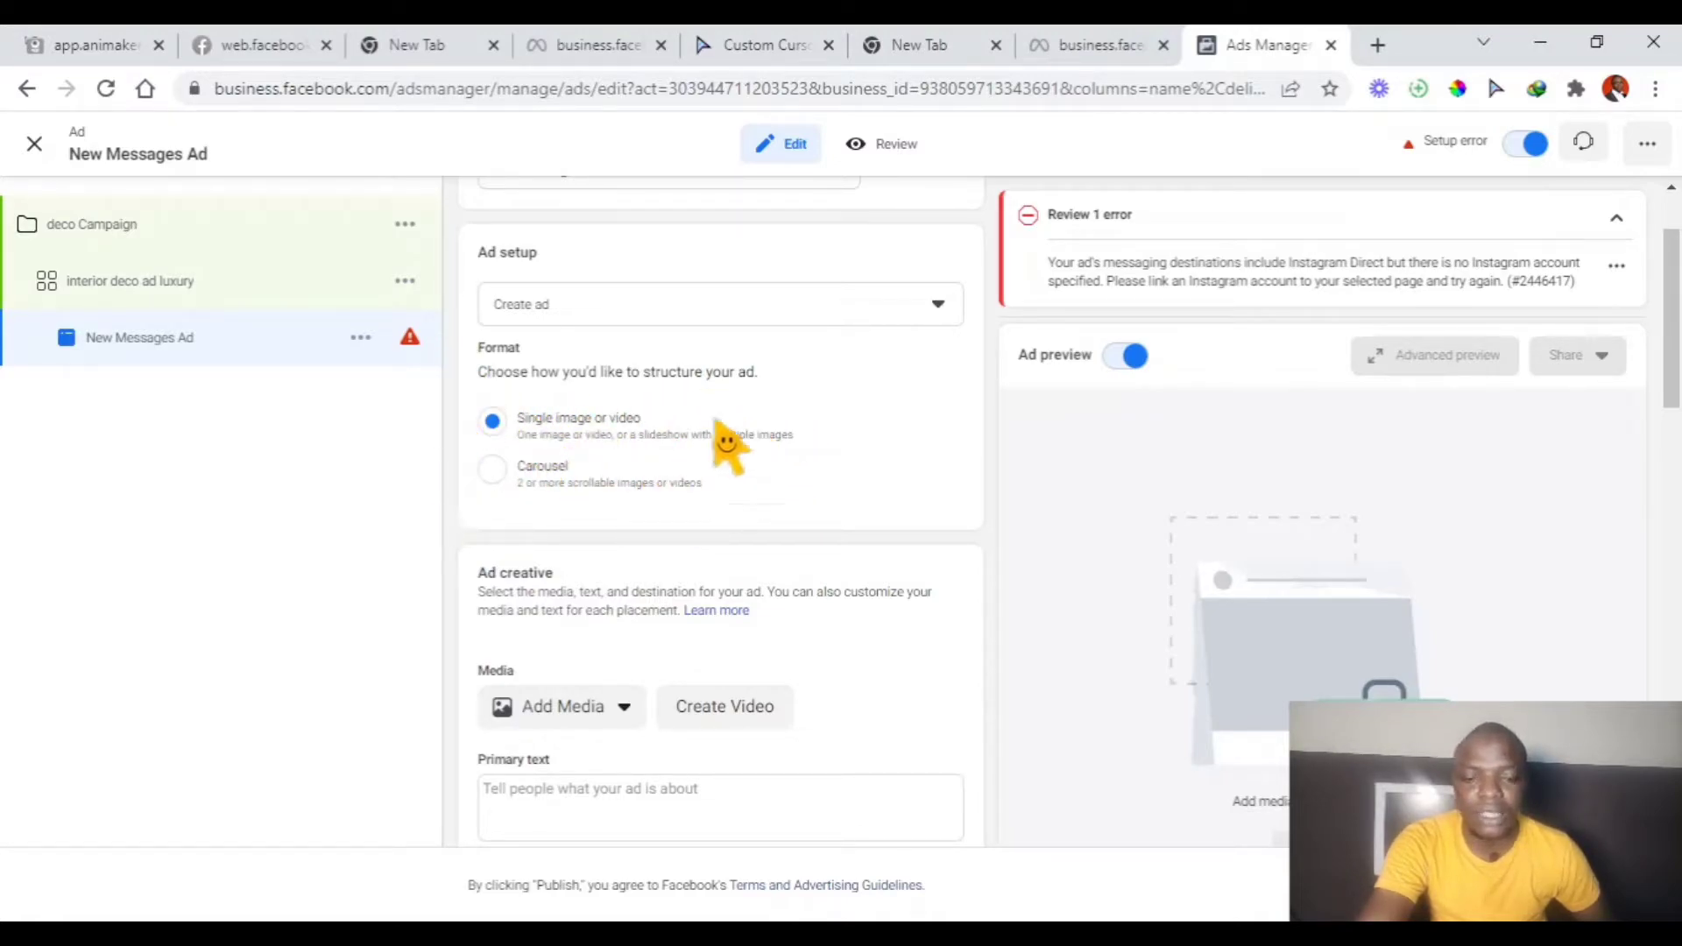
pyautogui.scroll(-1, 694, 618)
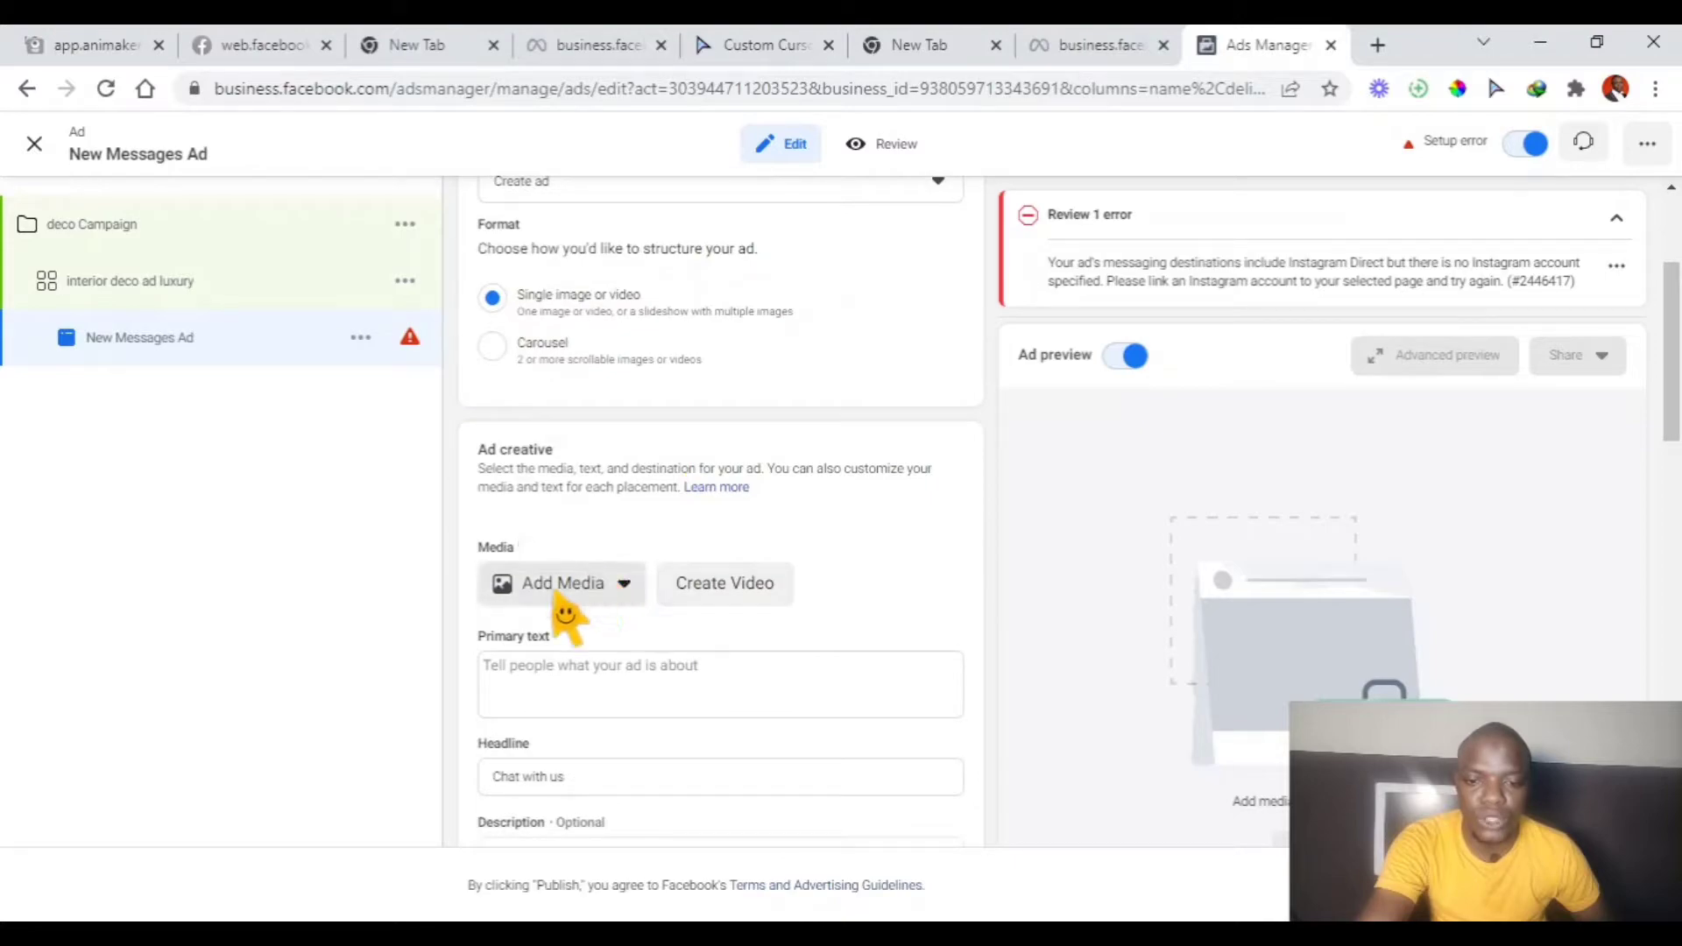
pyautogui.scroll(-1, 535, 614)
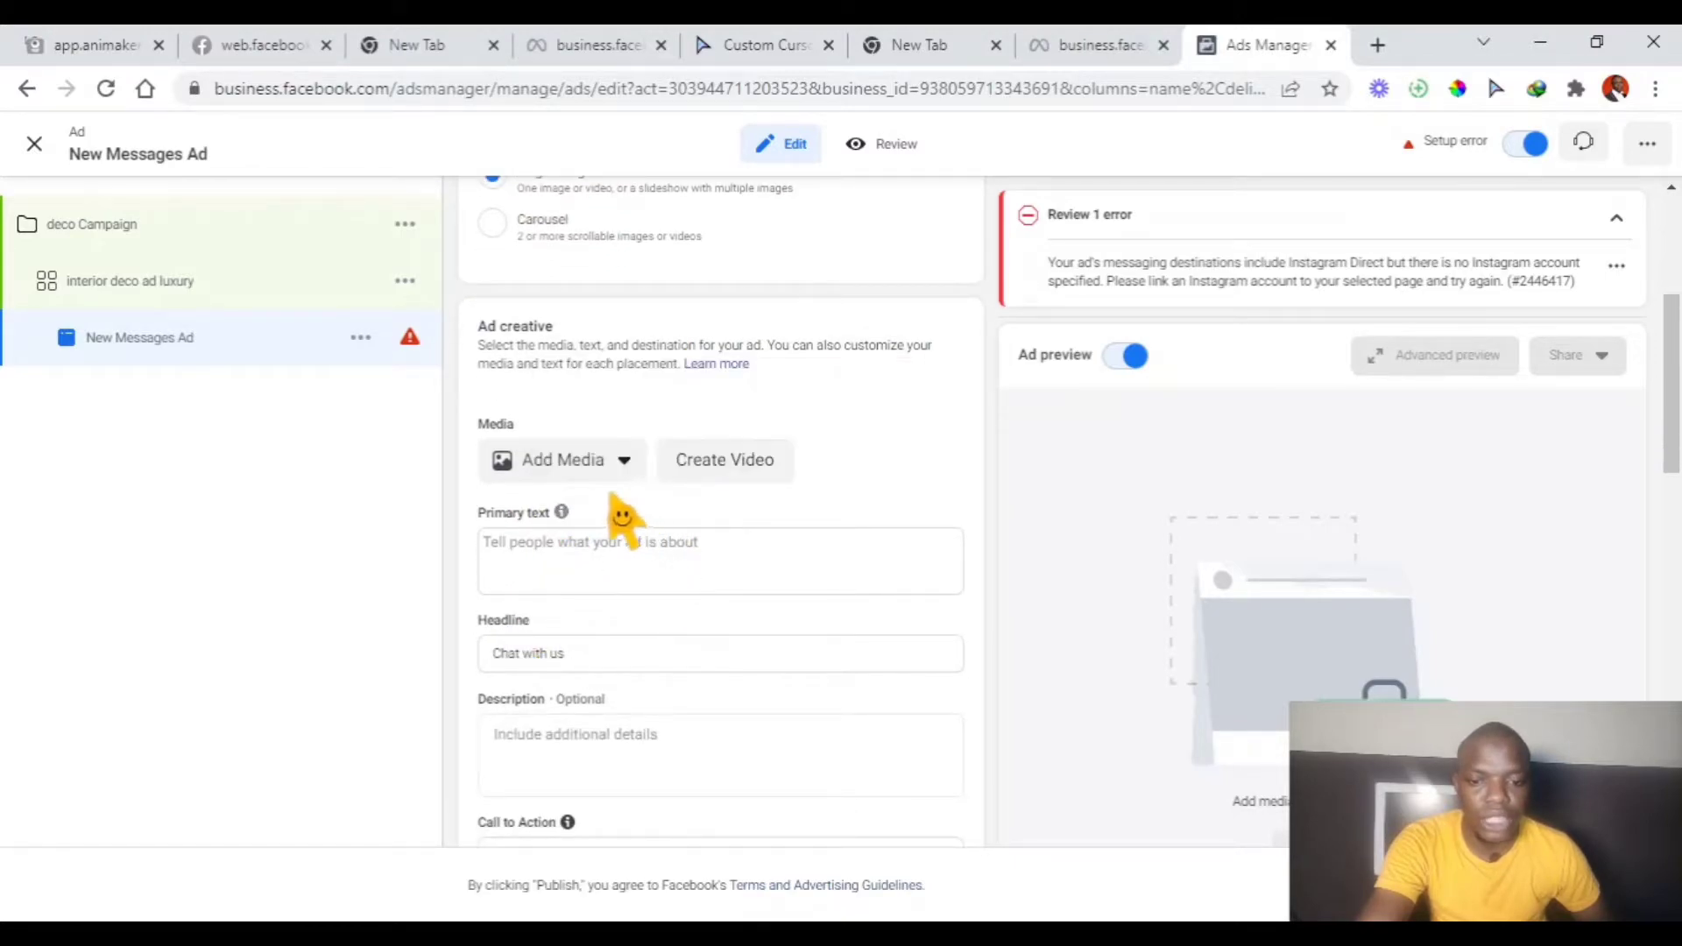
pyautogui.scroll(-2, 648, 627)
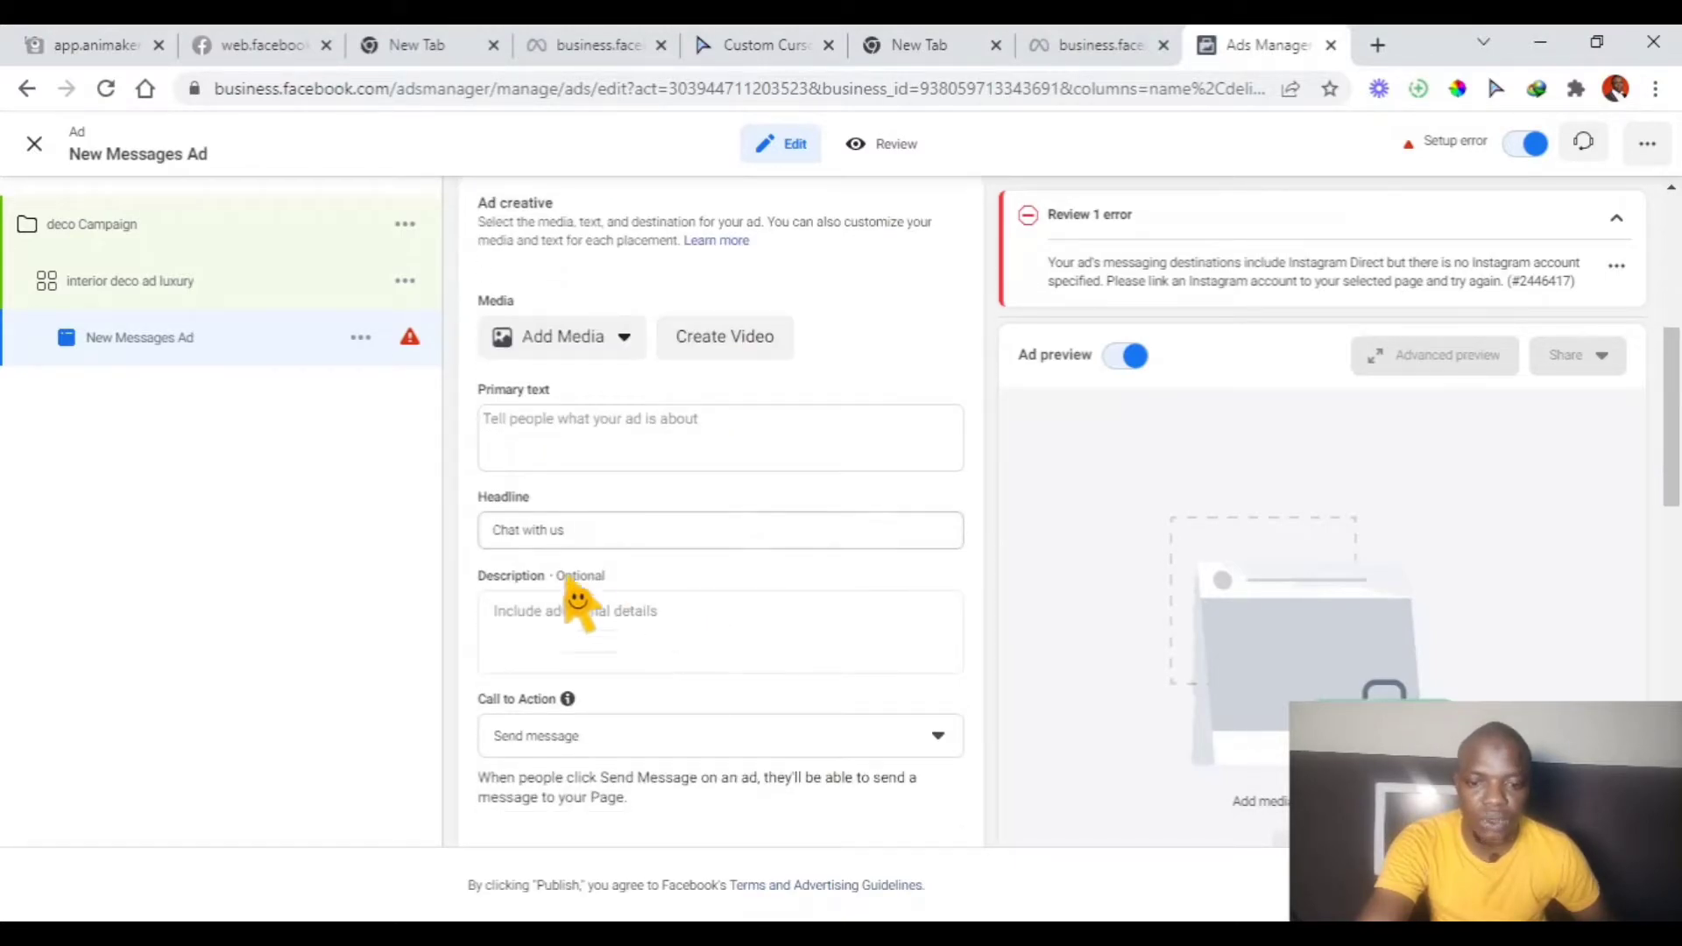
pyautogui.scroll(-3, 541, 626)
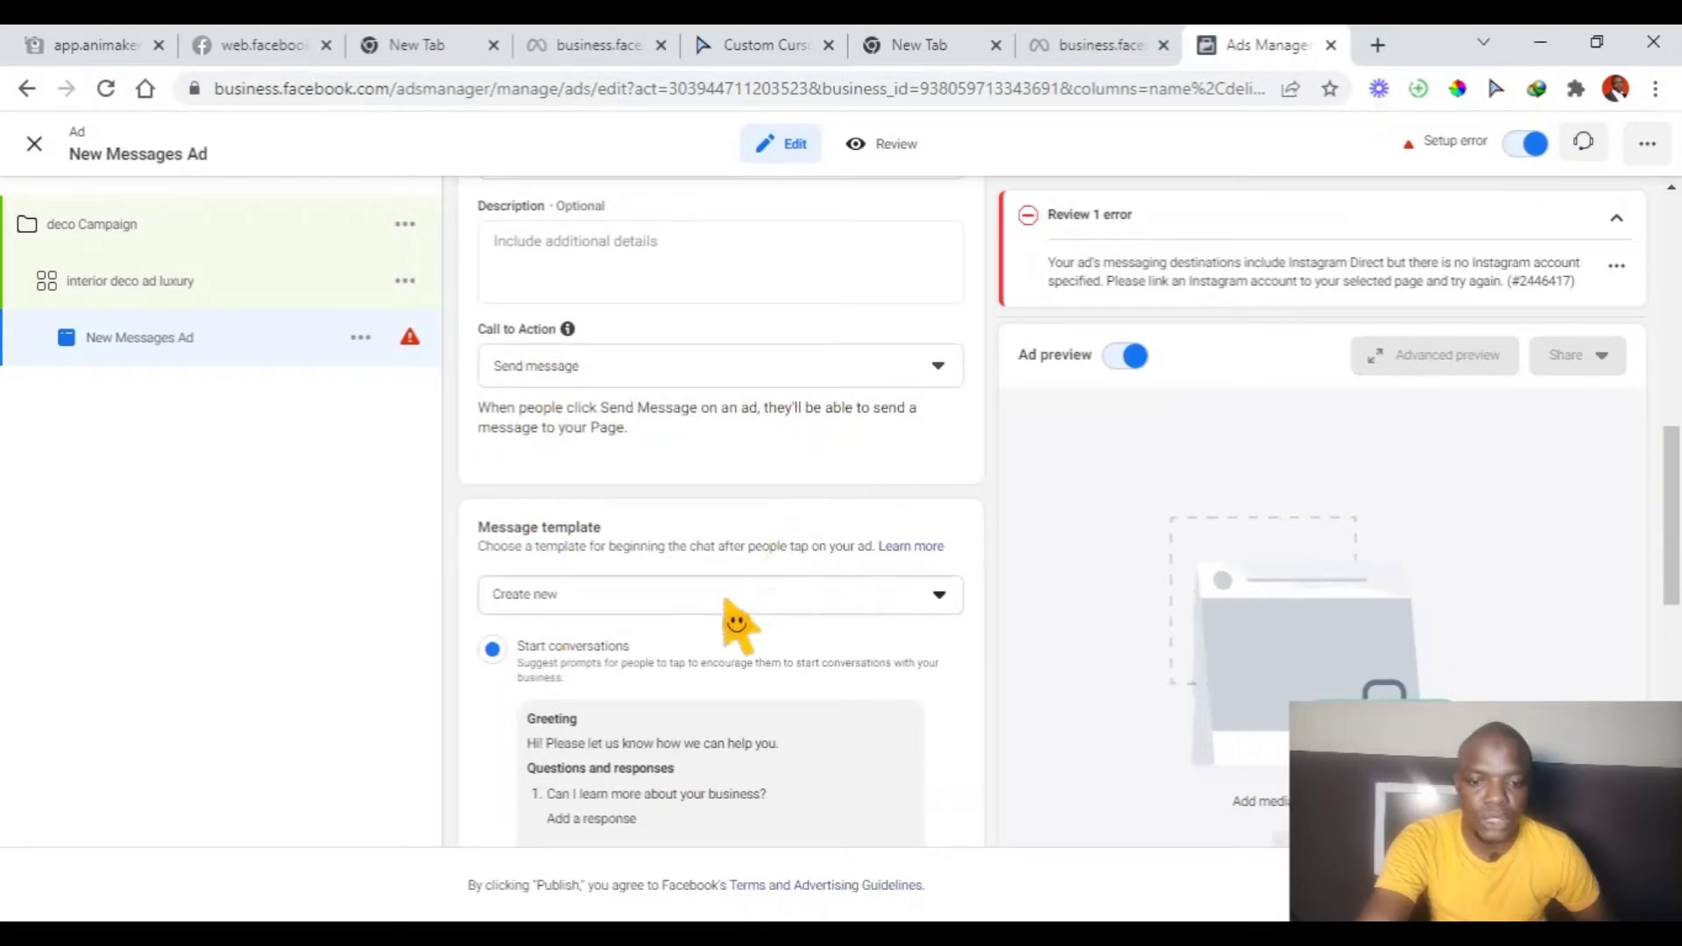
pyautogui.scroll(-1, 732, 618)
pyautogui.scroll(-8, 725, 633)
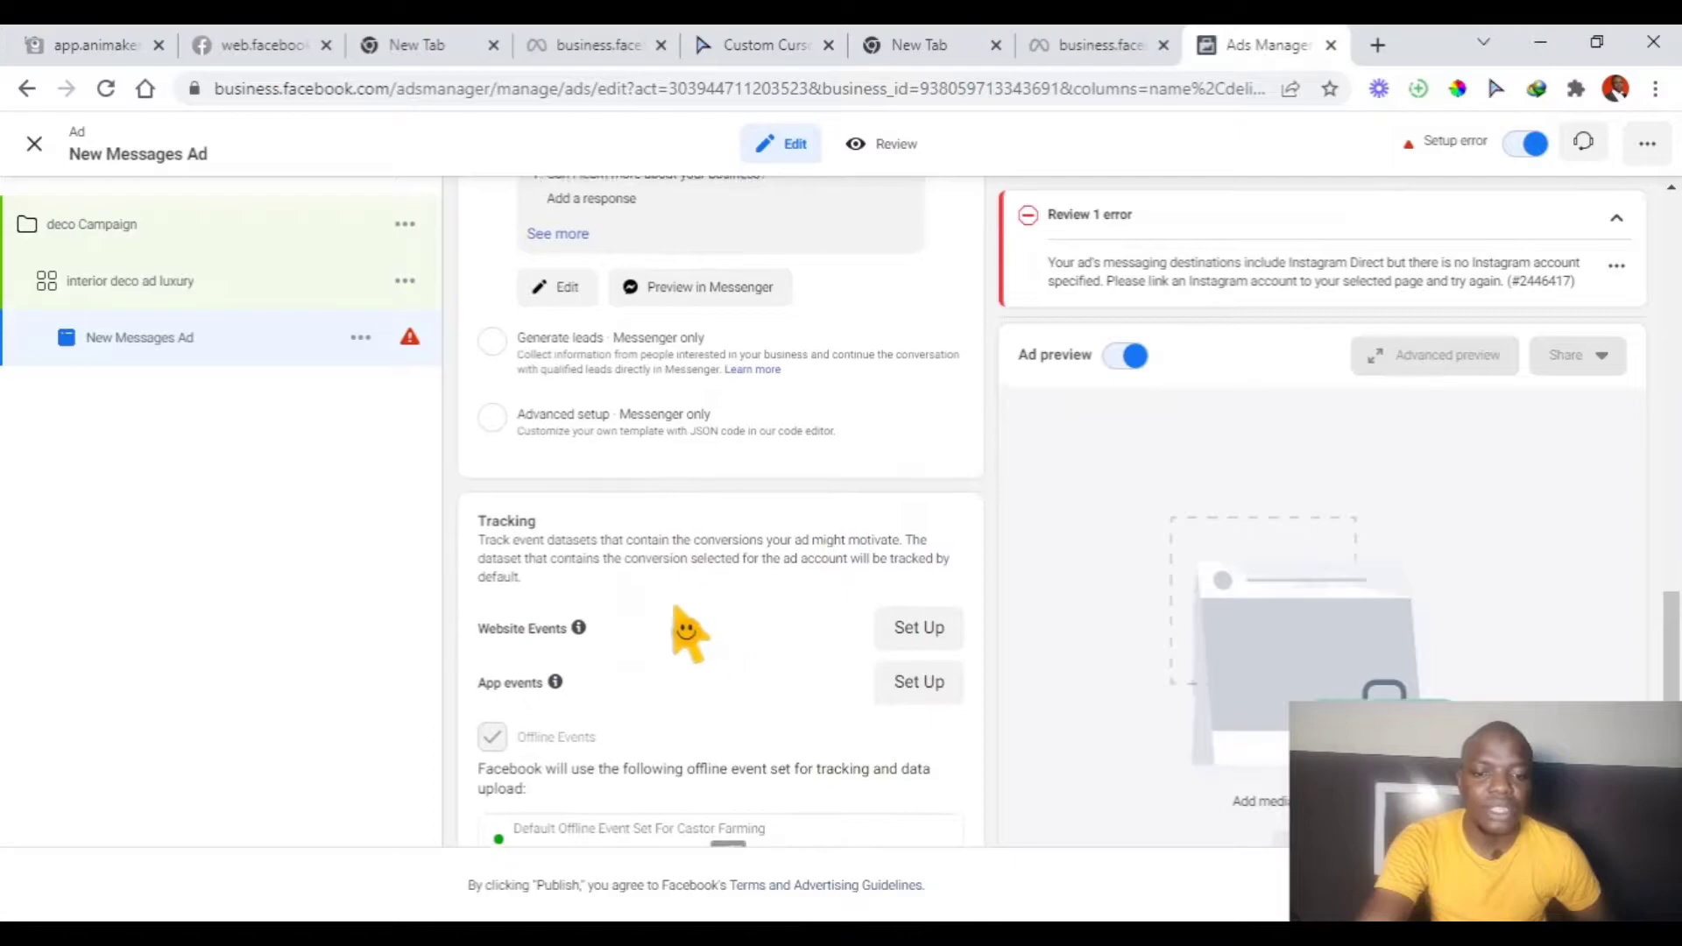
pyautogui.scroll(6, 699, 598)
pyautogui.scroll(3, 1221, 289)
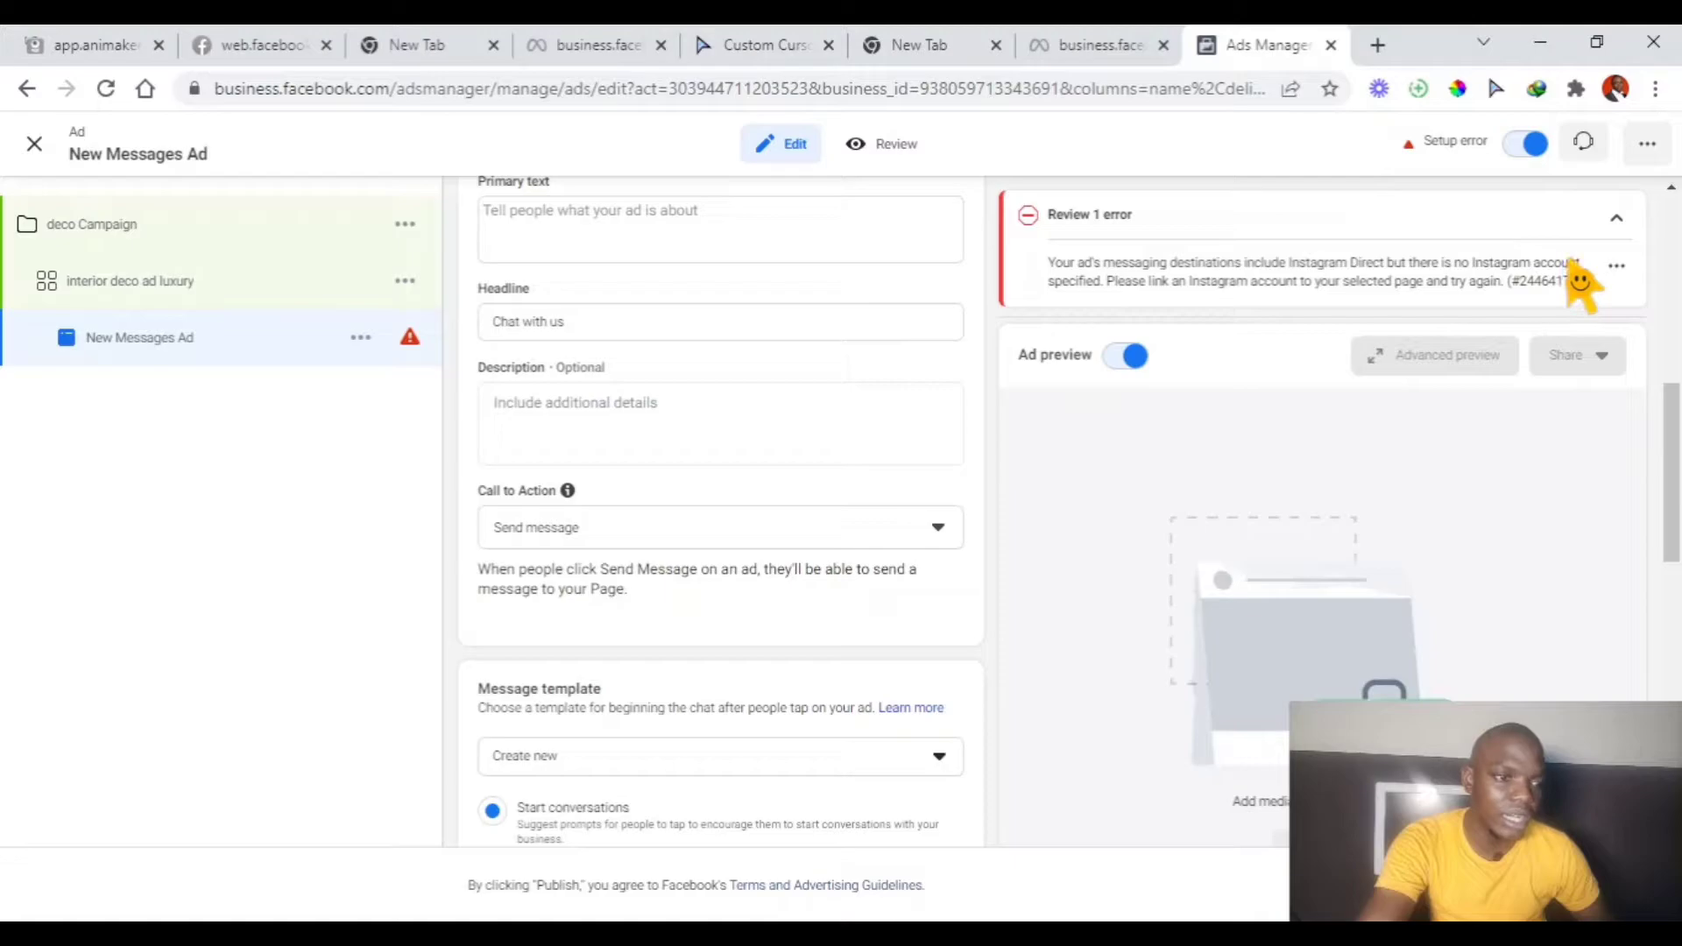
pyautogui.scroll(8, 800, 481)
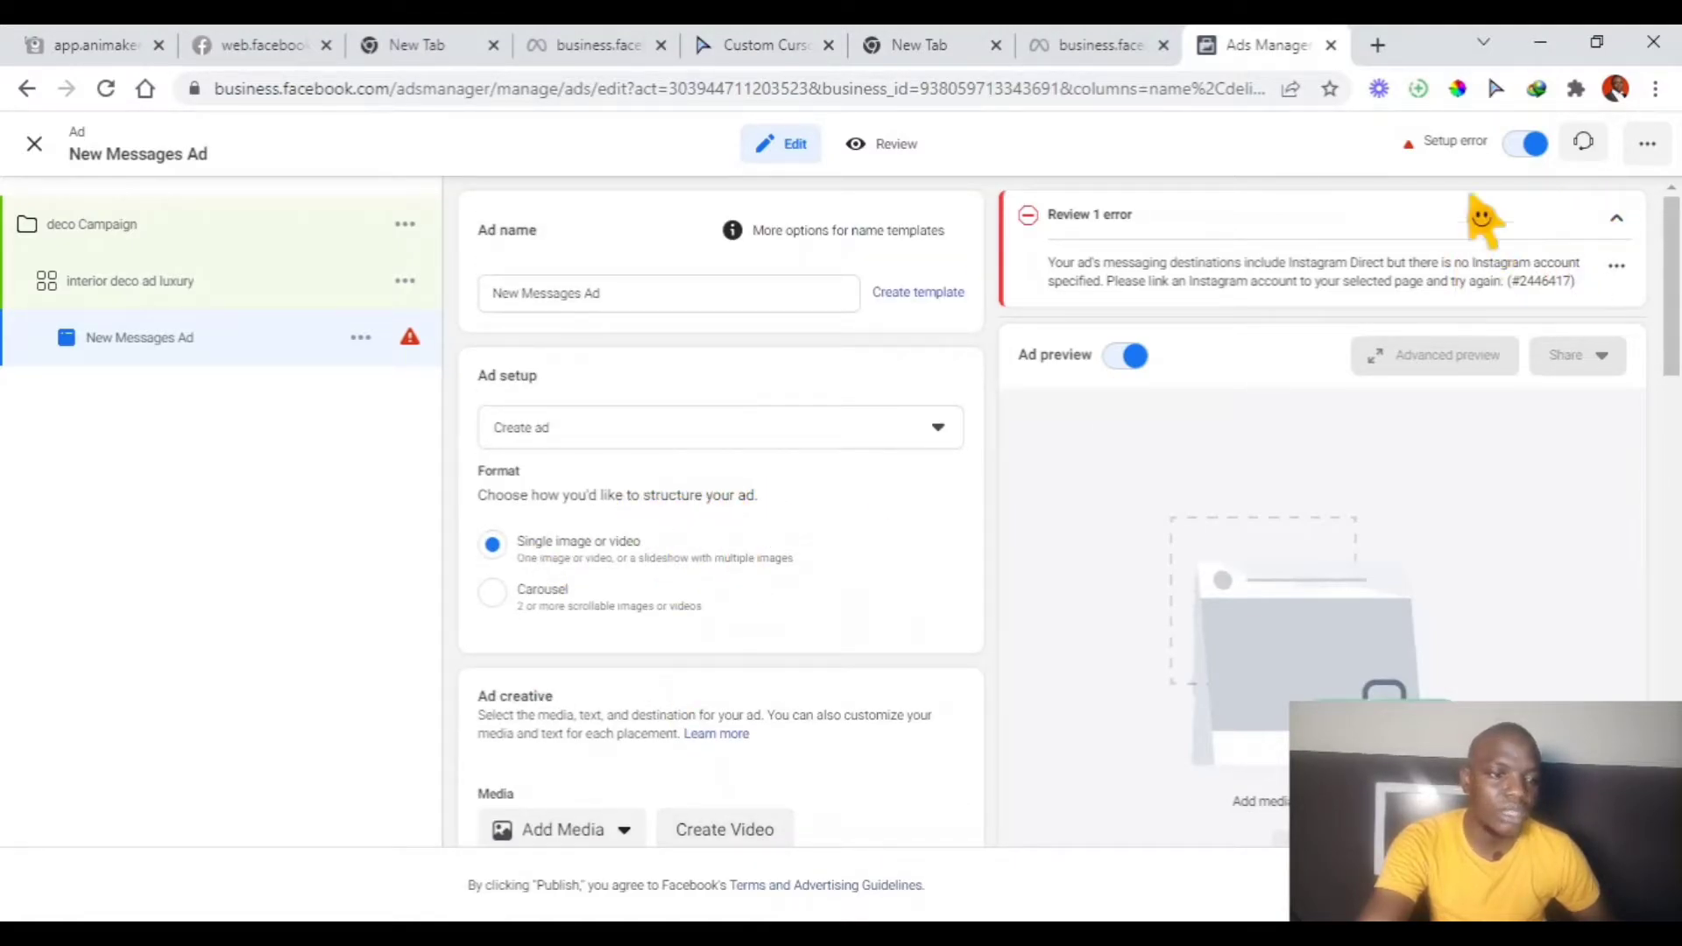
# Check the interior deco ad luxury ad set's messaging destination, accounts, daily budget and audience, and close the editor
pyautogui.scroll(-2, 981, 386)
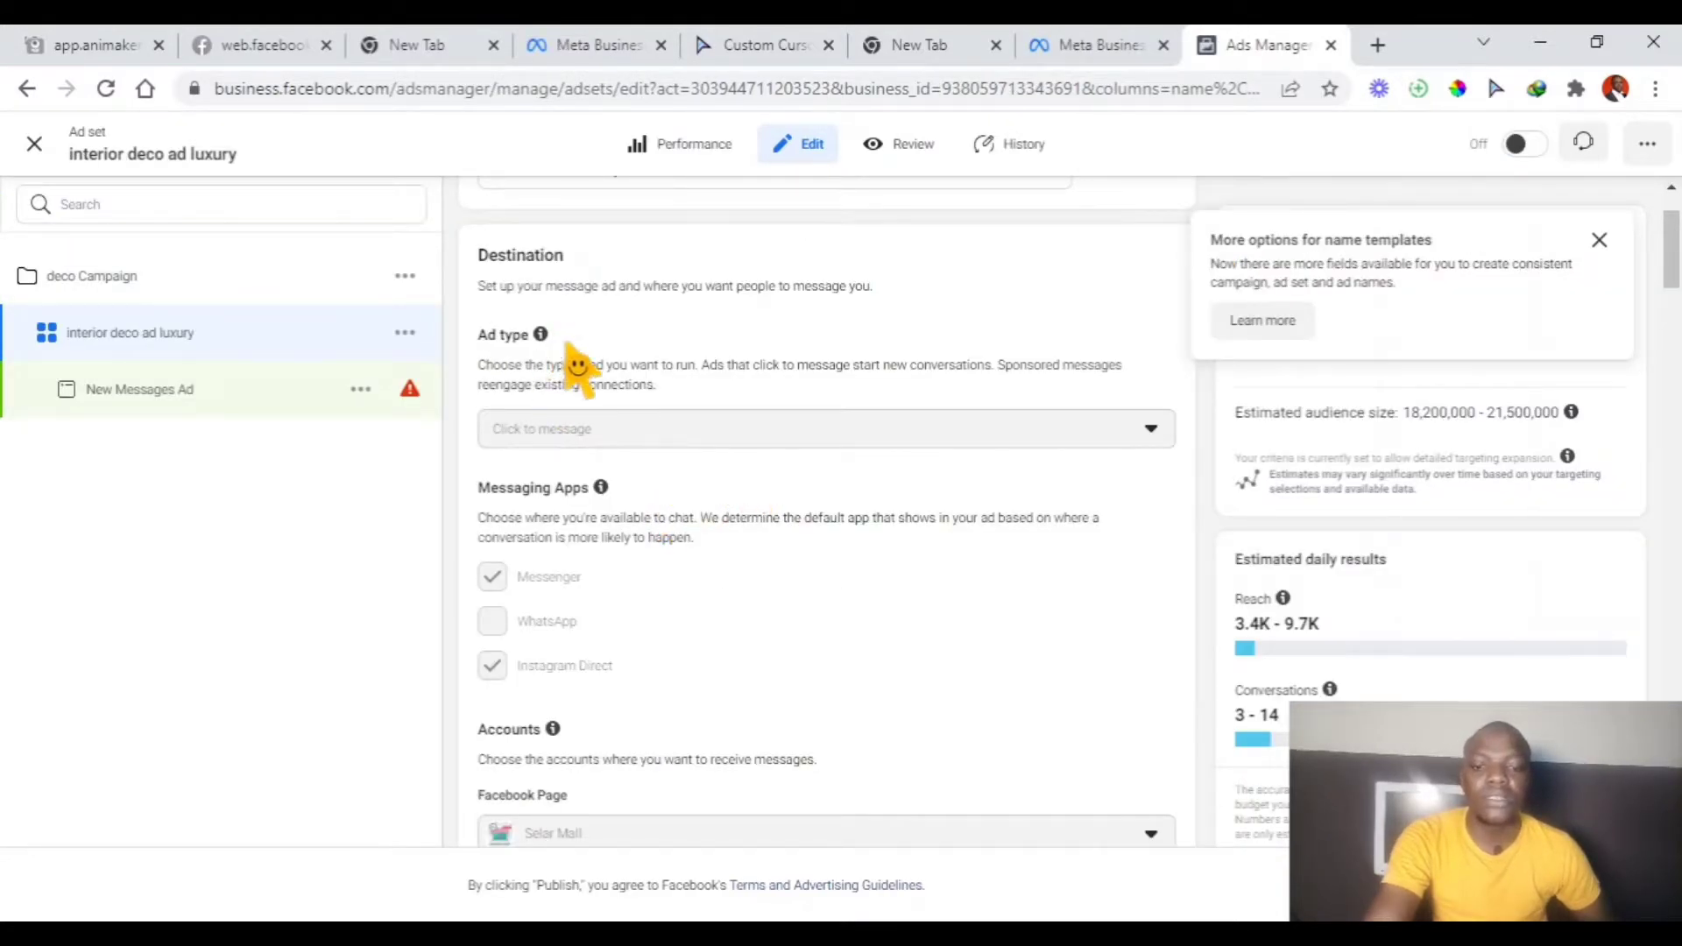
pyautogui.scroll(-7, 571, 351)
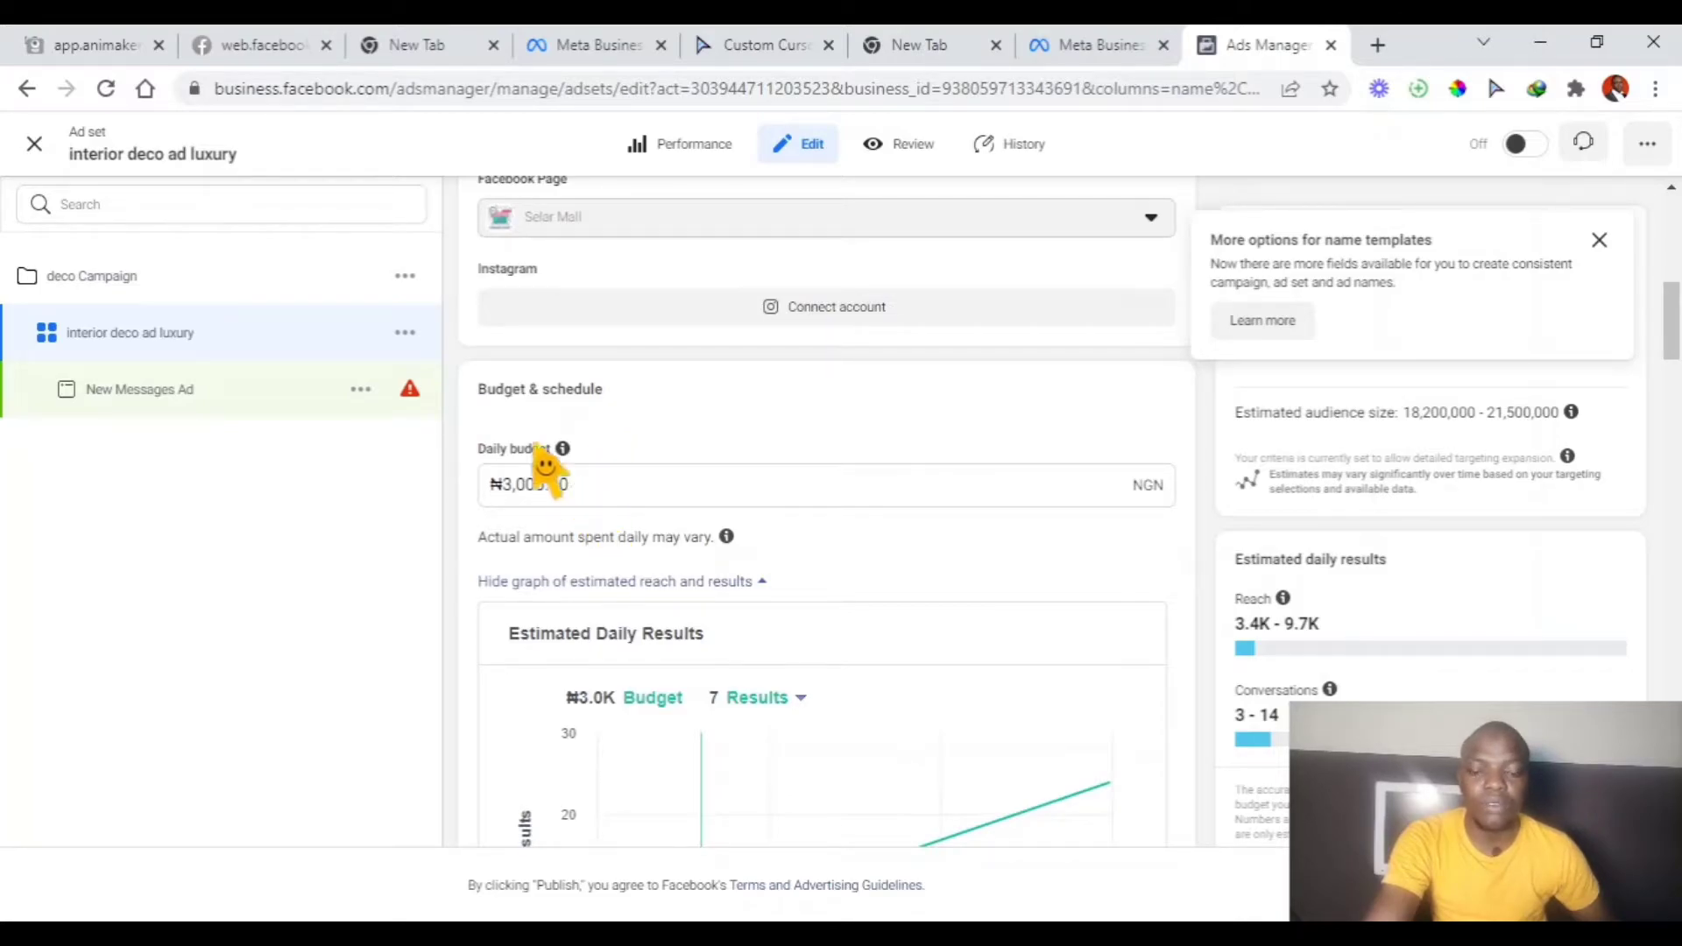
pyautogui.scroll(3, 543, 456)
pyautogui.scroll(-12, 564, 473)
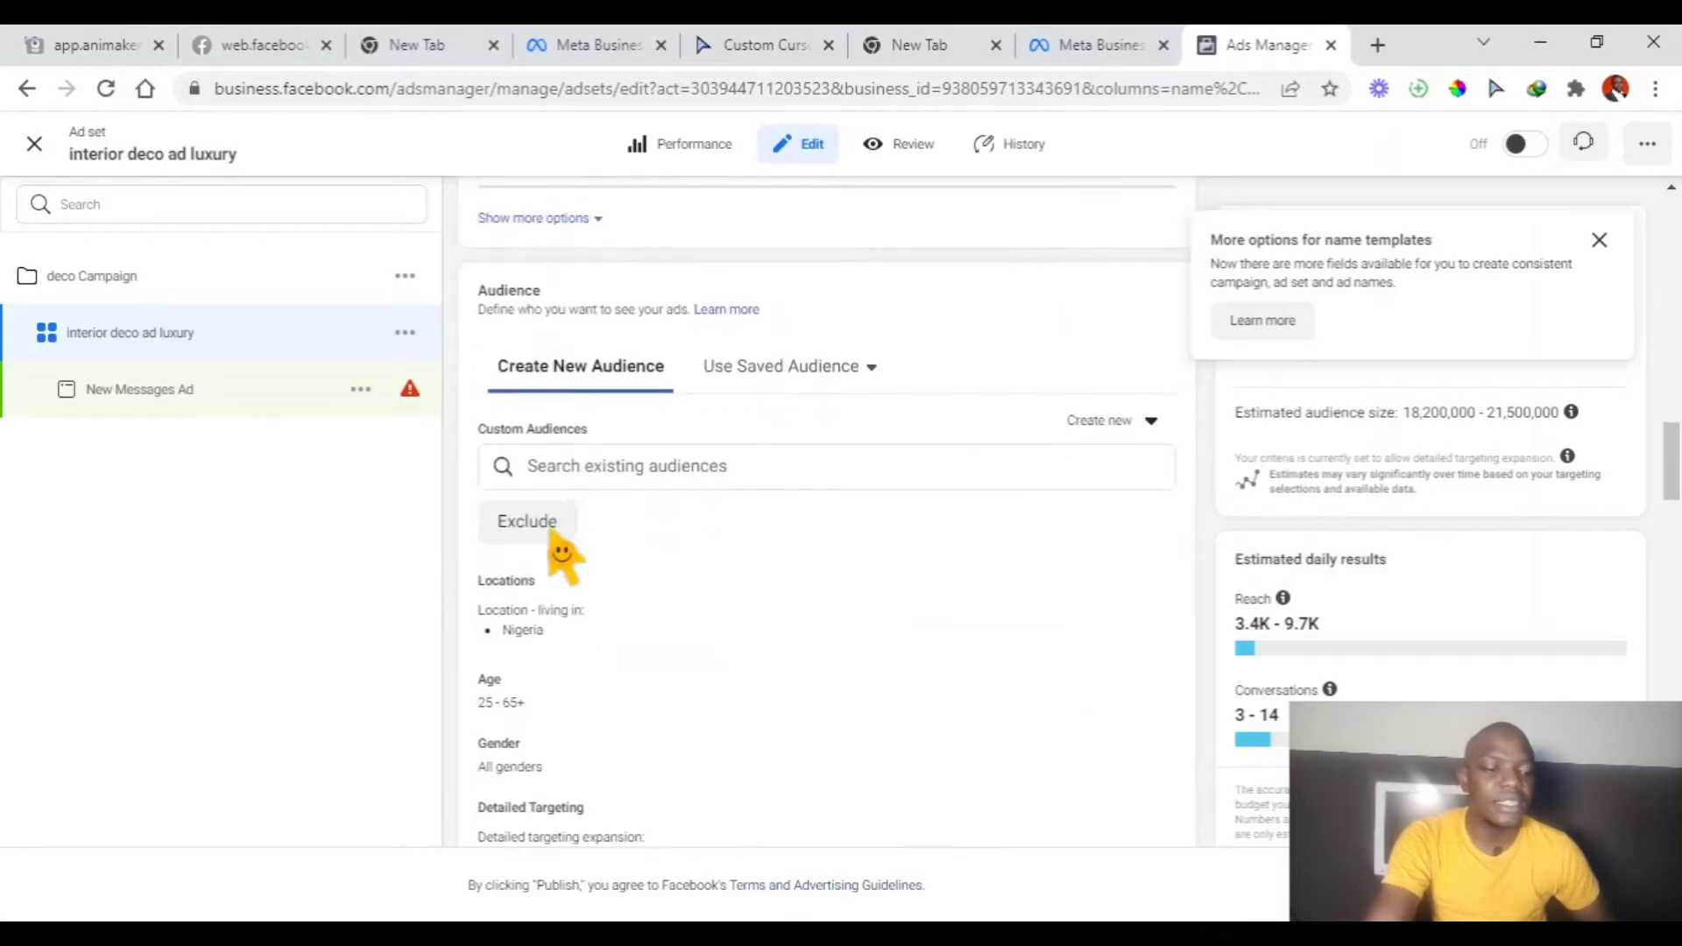
pyautogui.scroll(10, 604, 451)
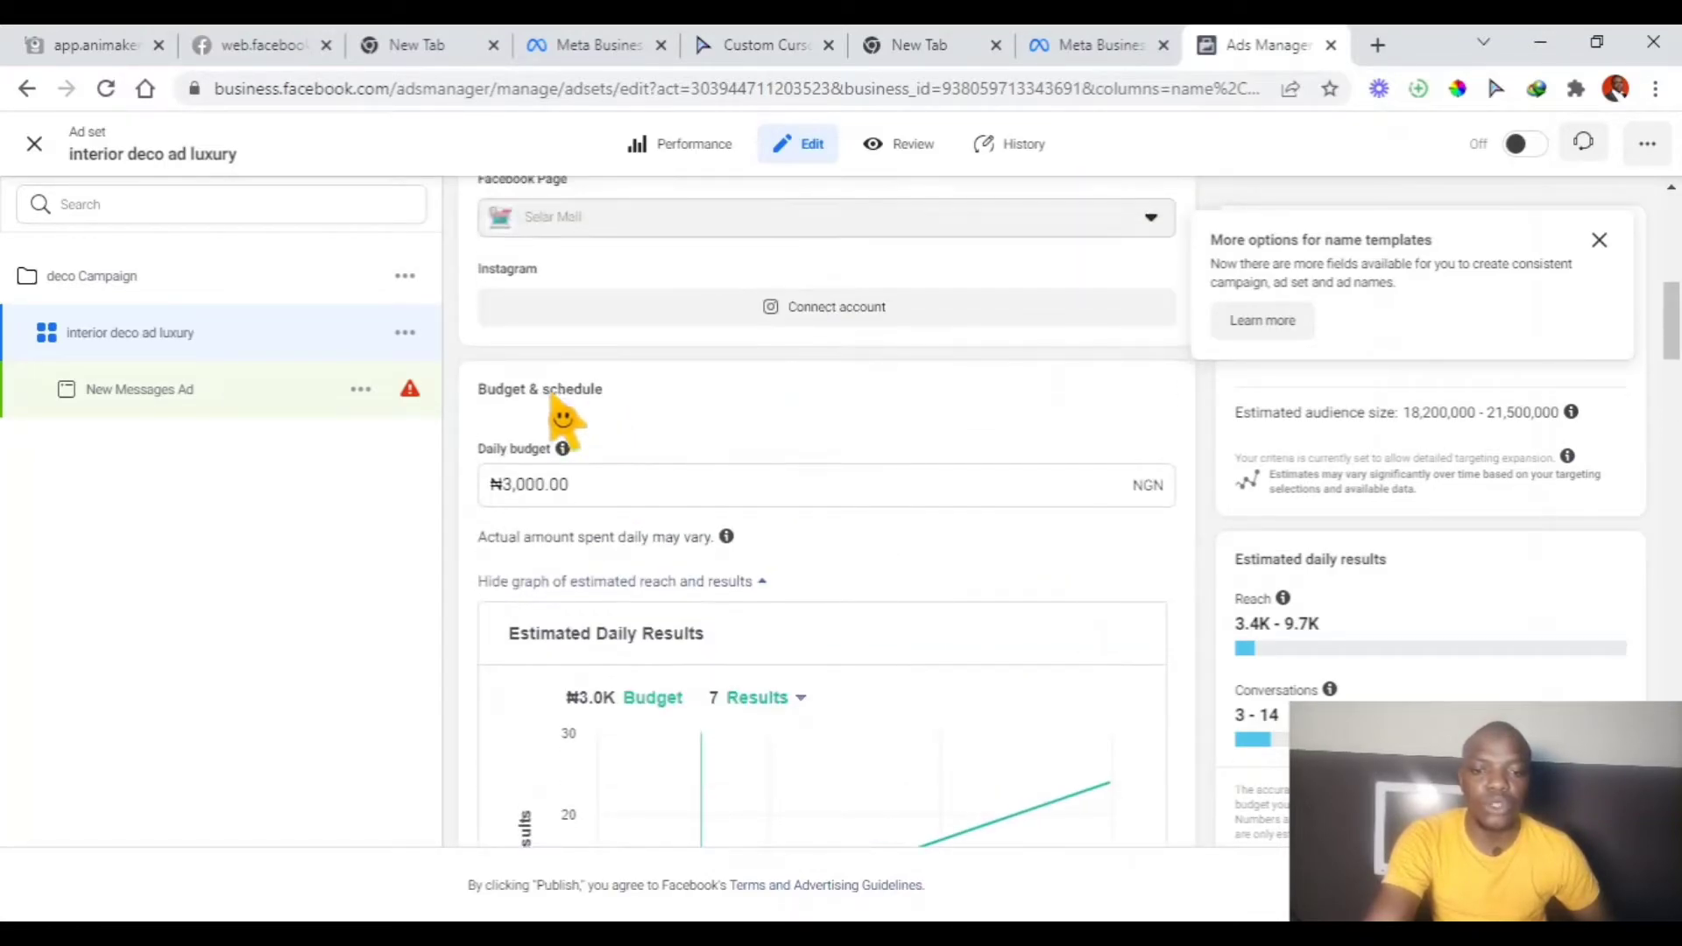
pyautogui.scroll(4, 613, 377)
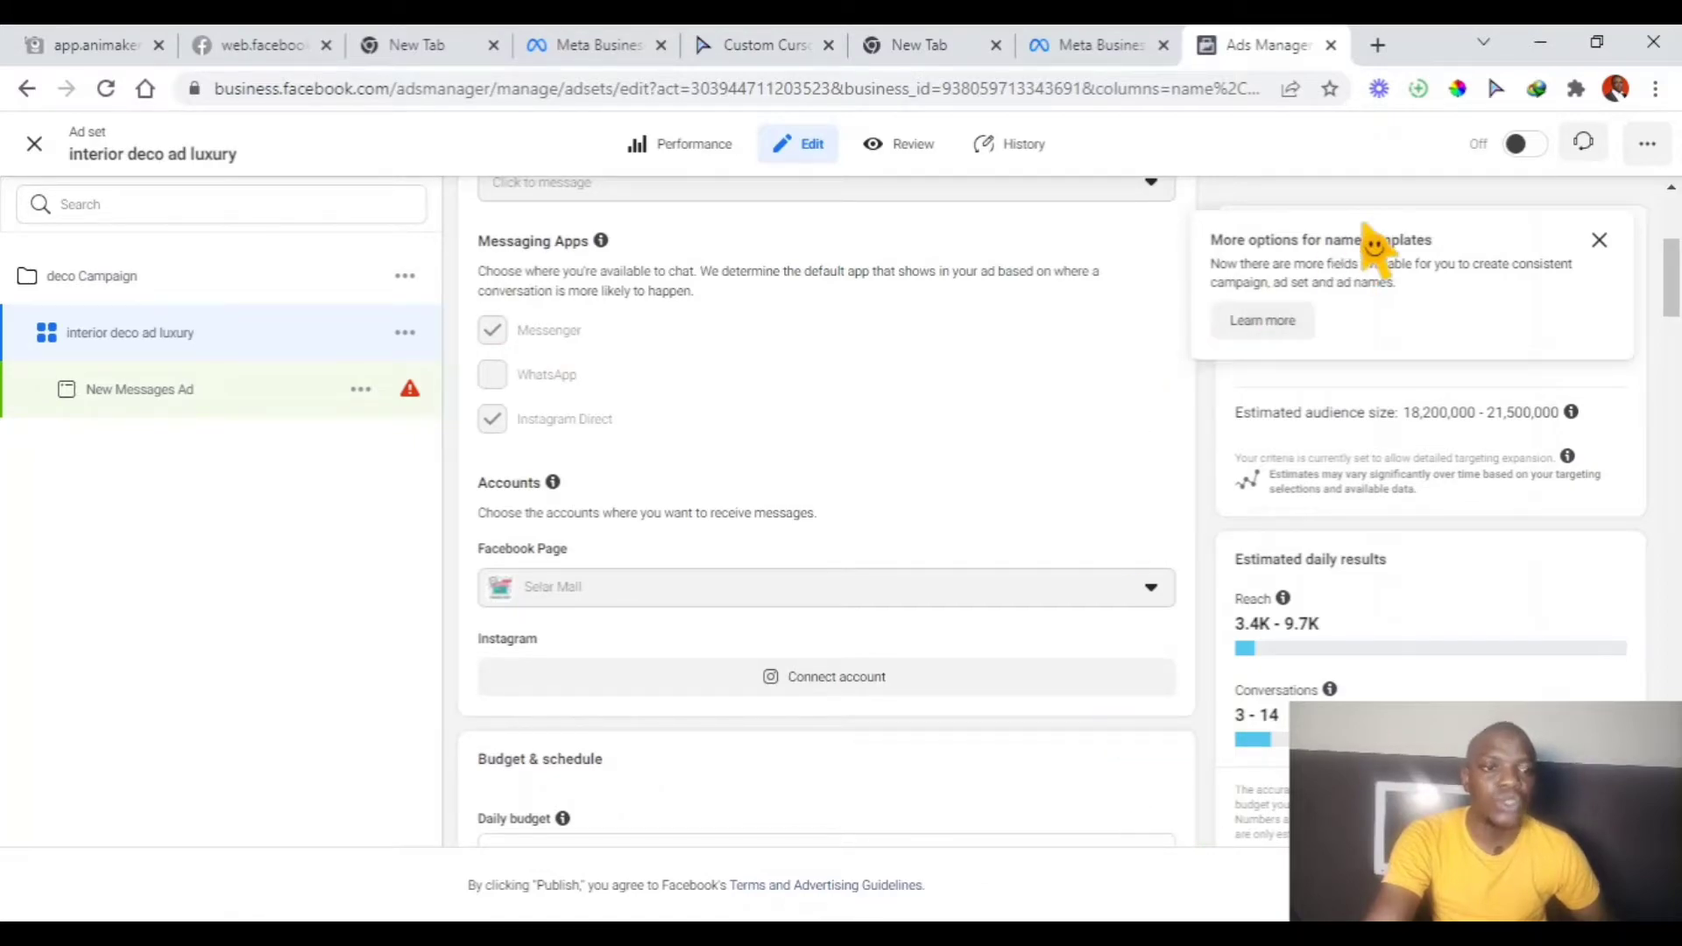
pyautogui.click(36, 149)
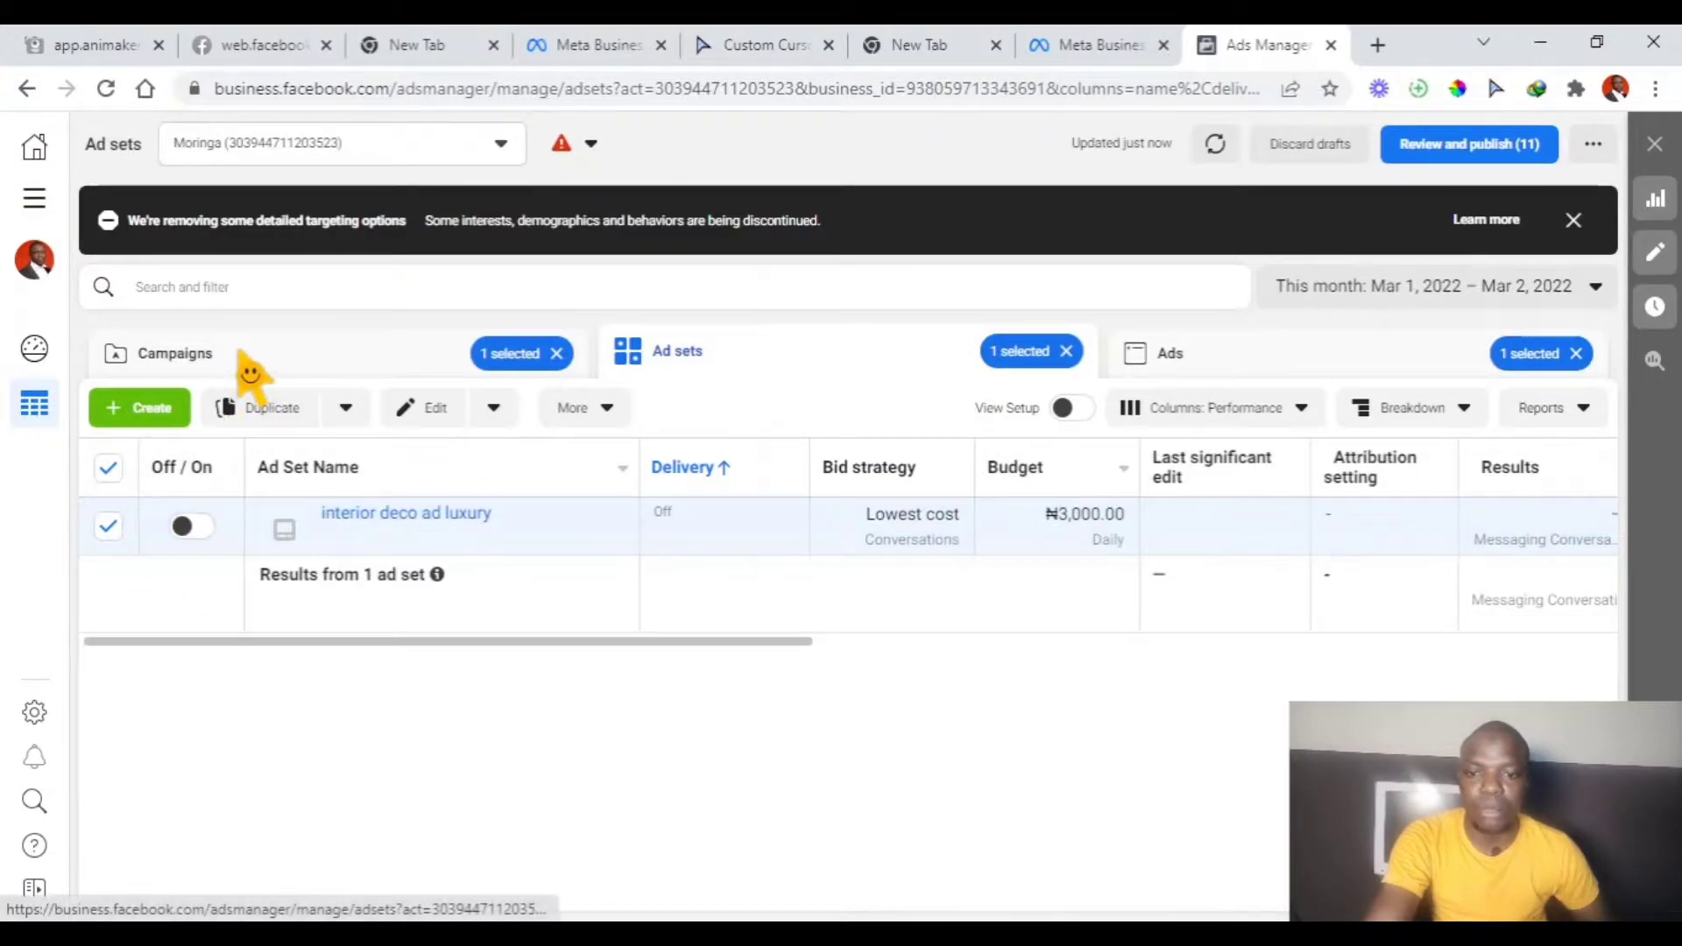
# Turn delivery of the interior deco ad luxury ad set on and back off
pyautogui.moveTo(285, 561)
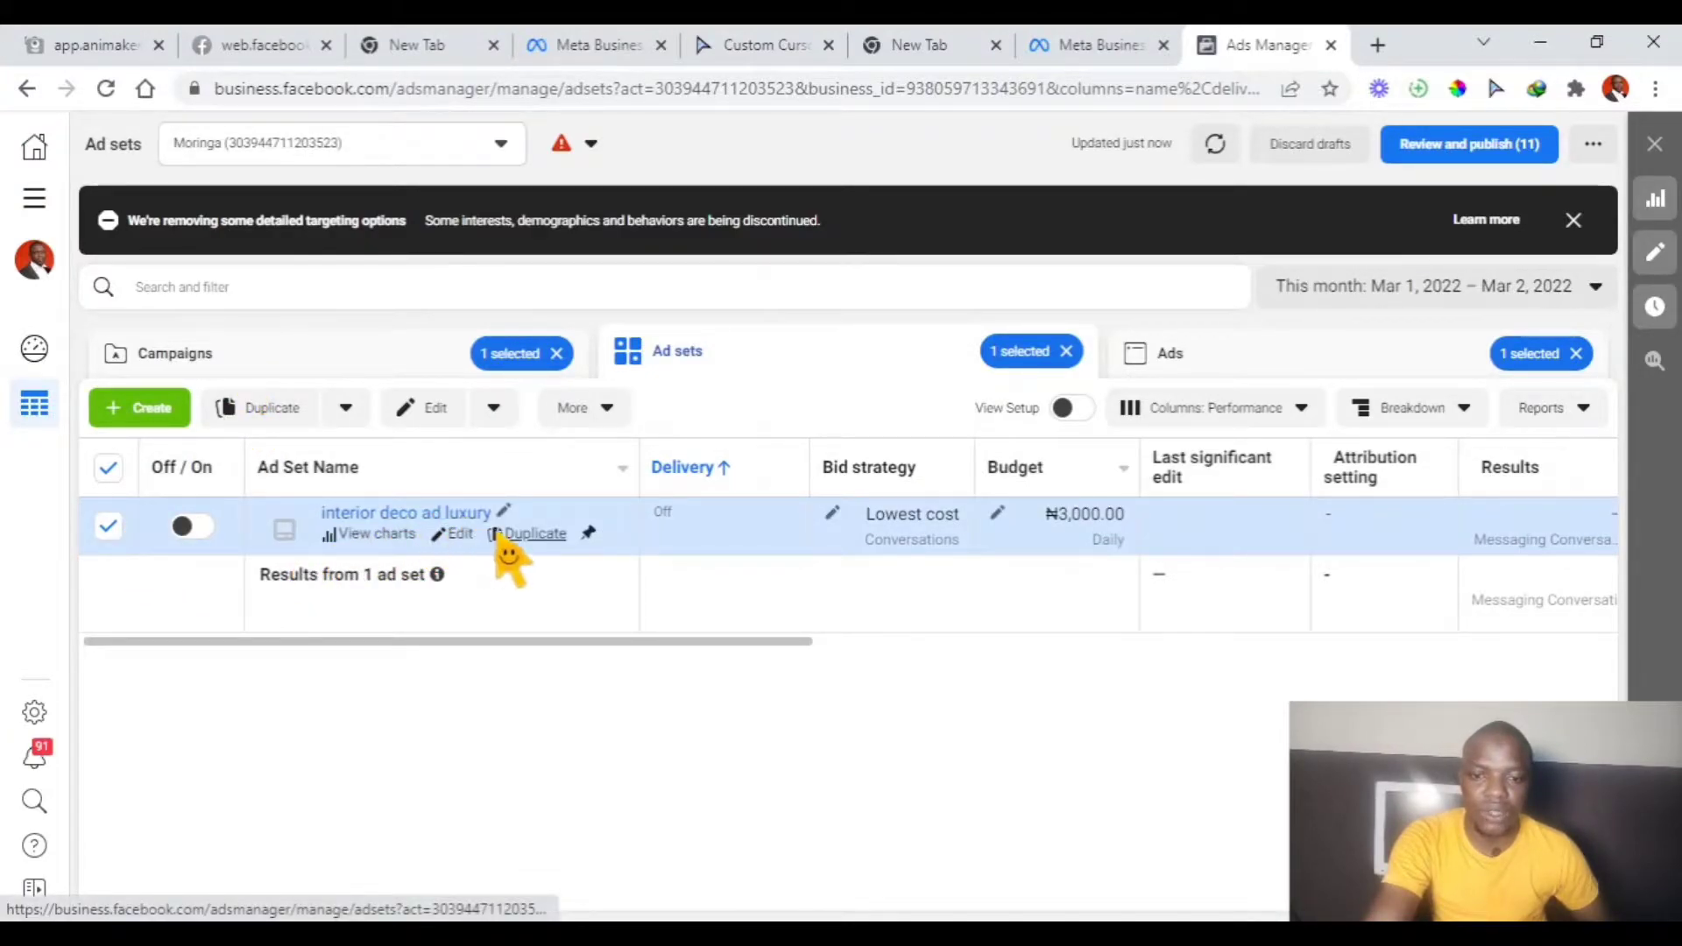
pyautogui.click(192, 526)
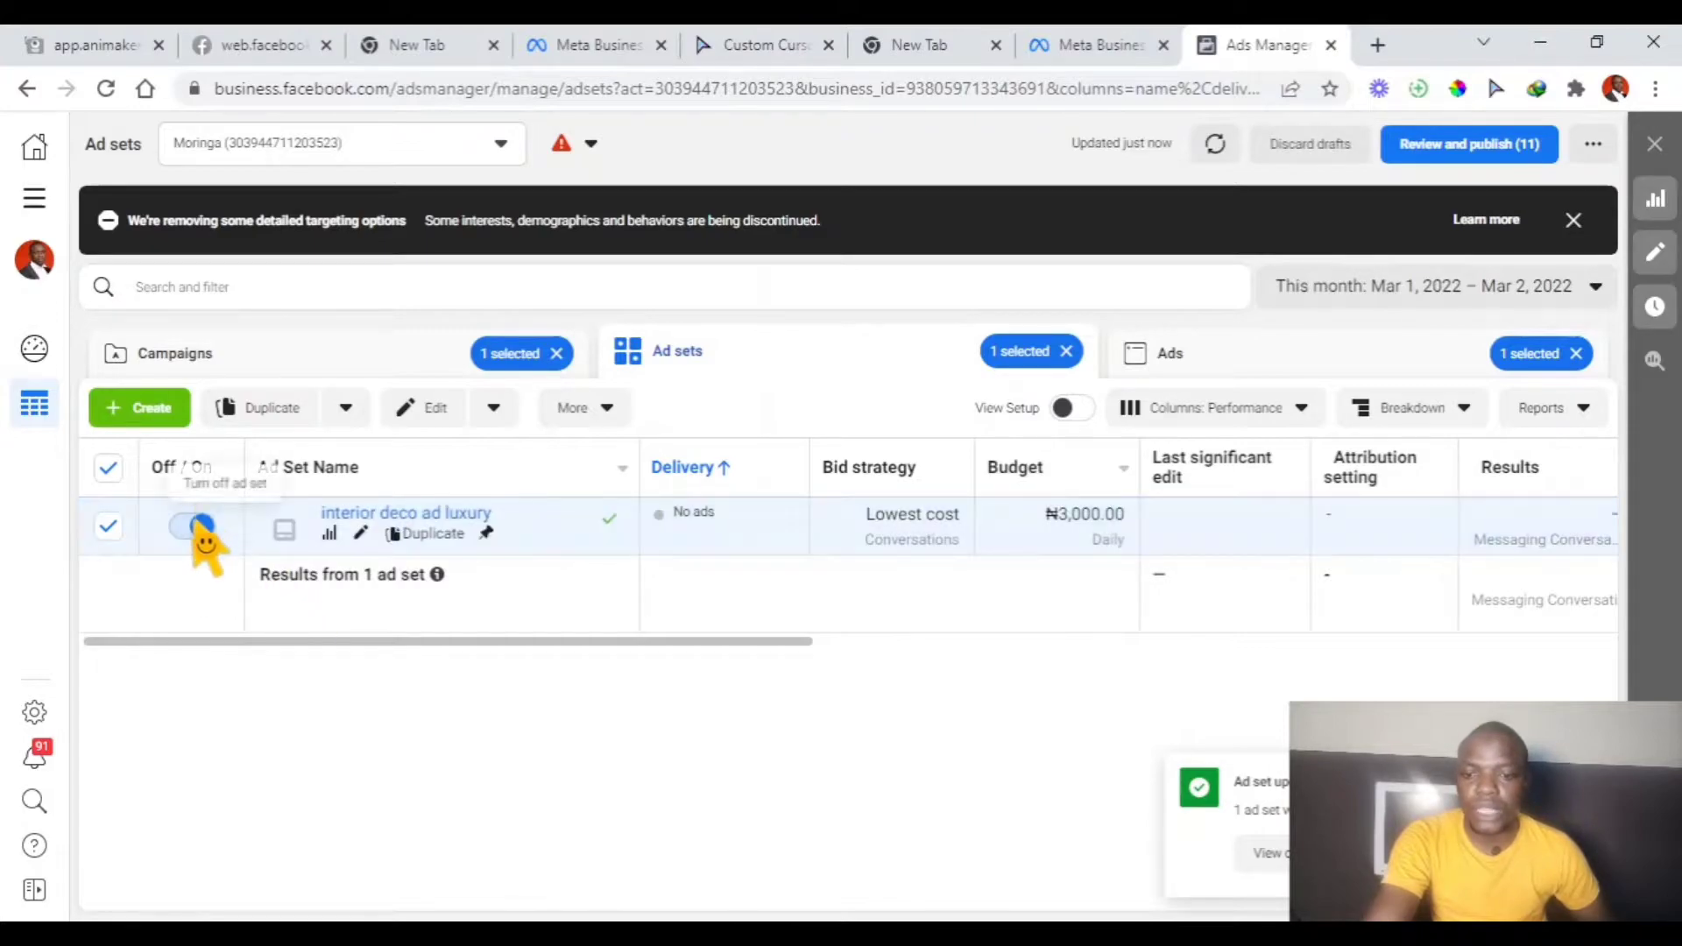
pyautogui.click(194, 526)
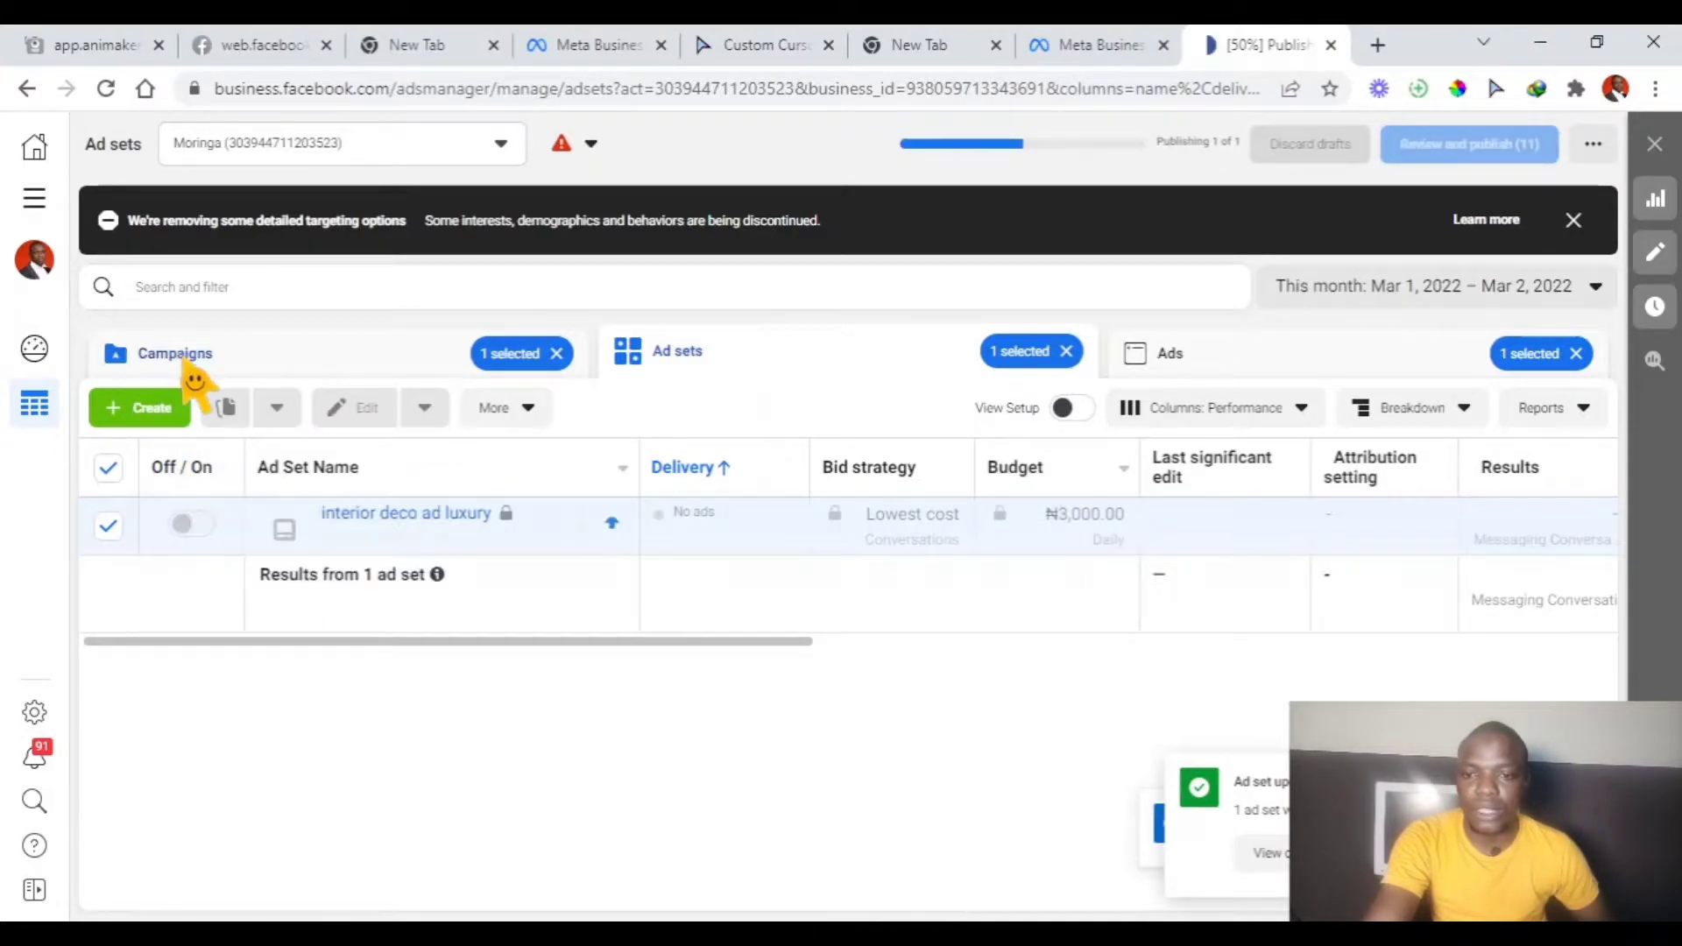
# Look at deco Campaign in the campaign list and return to its ad sets
pyautogui.click(188, 369)
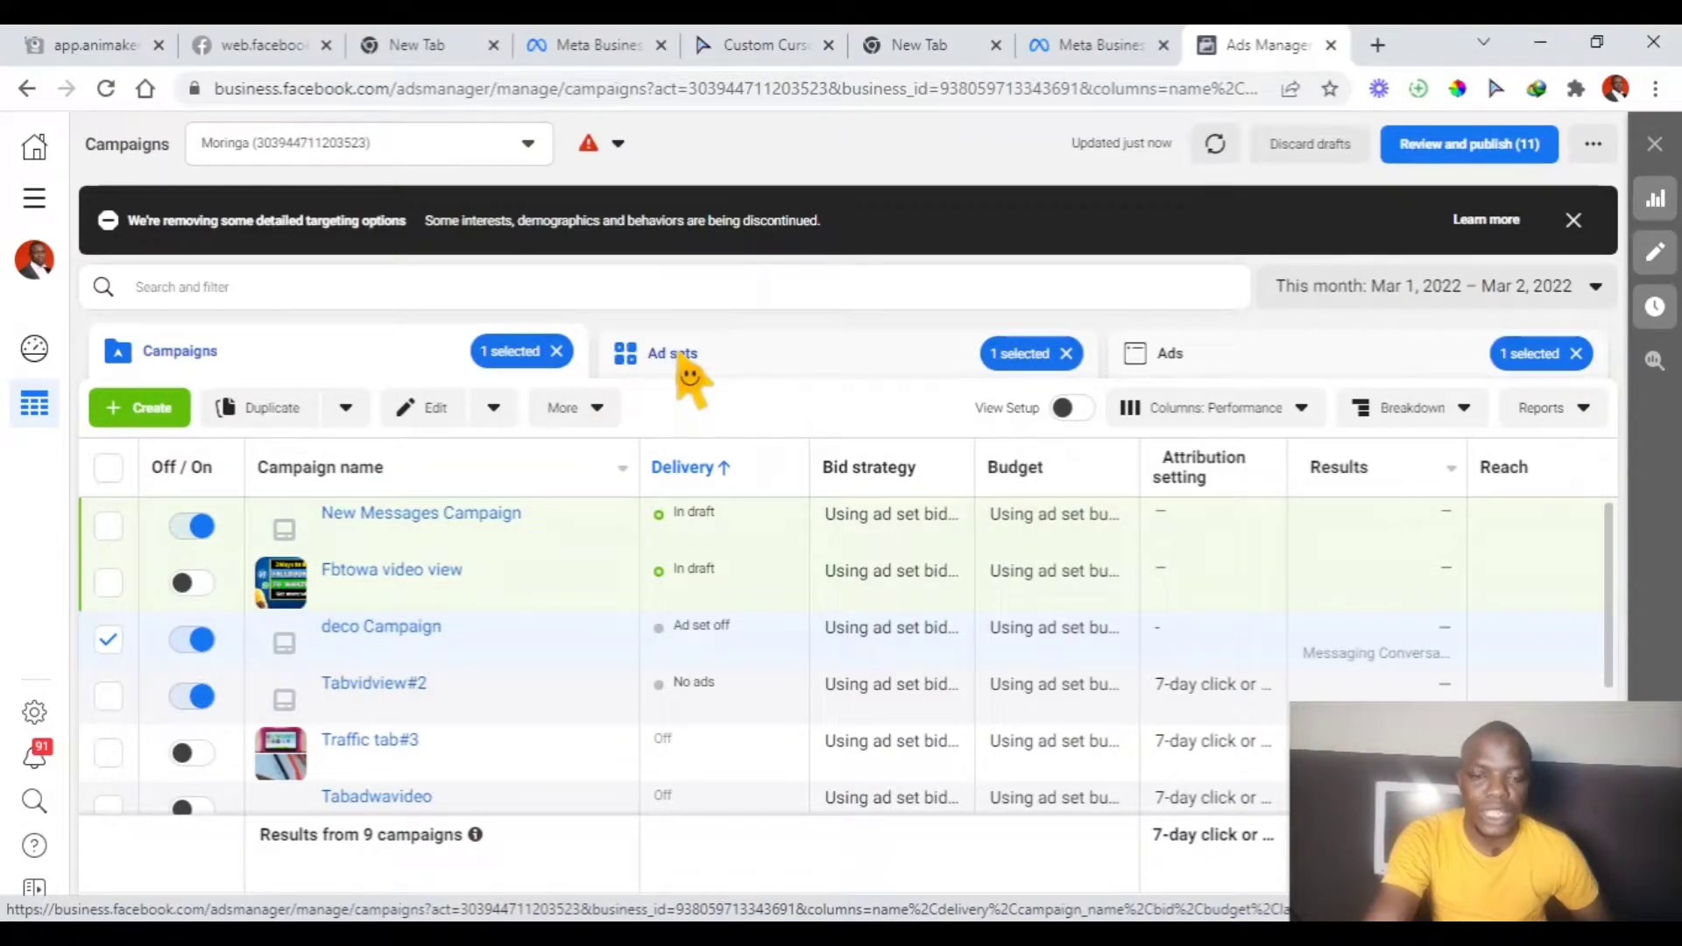
pyautogui.moveTo(687, 361)
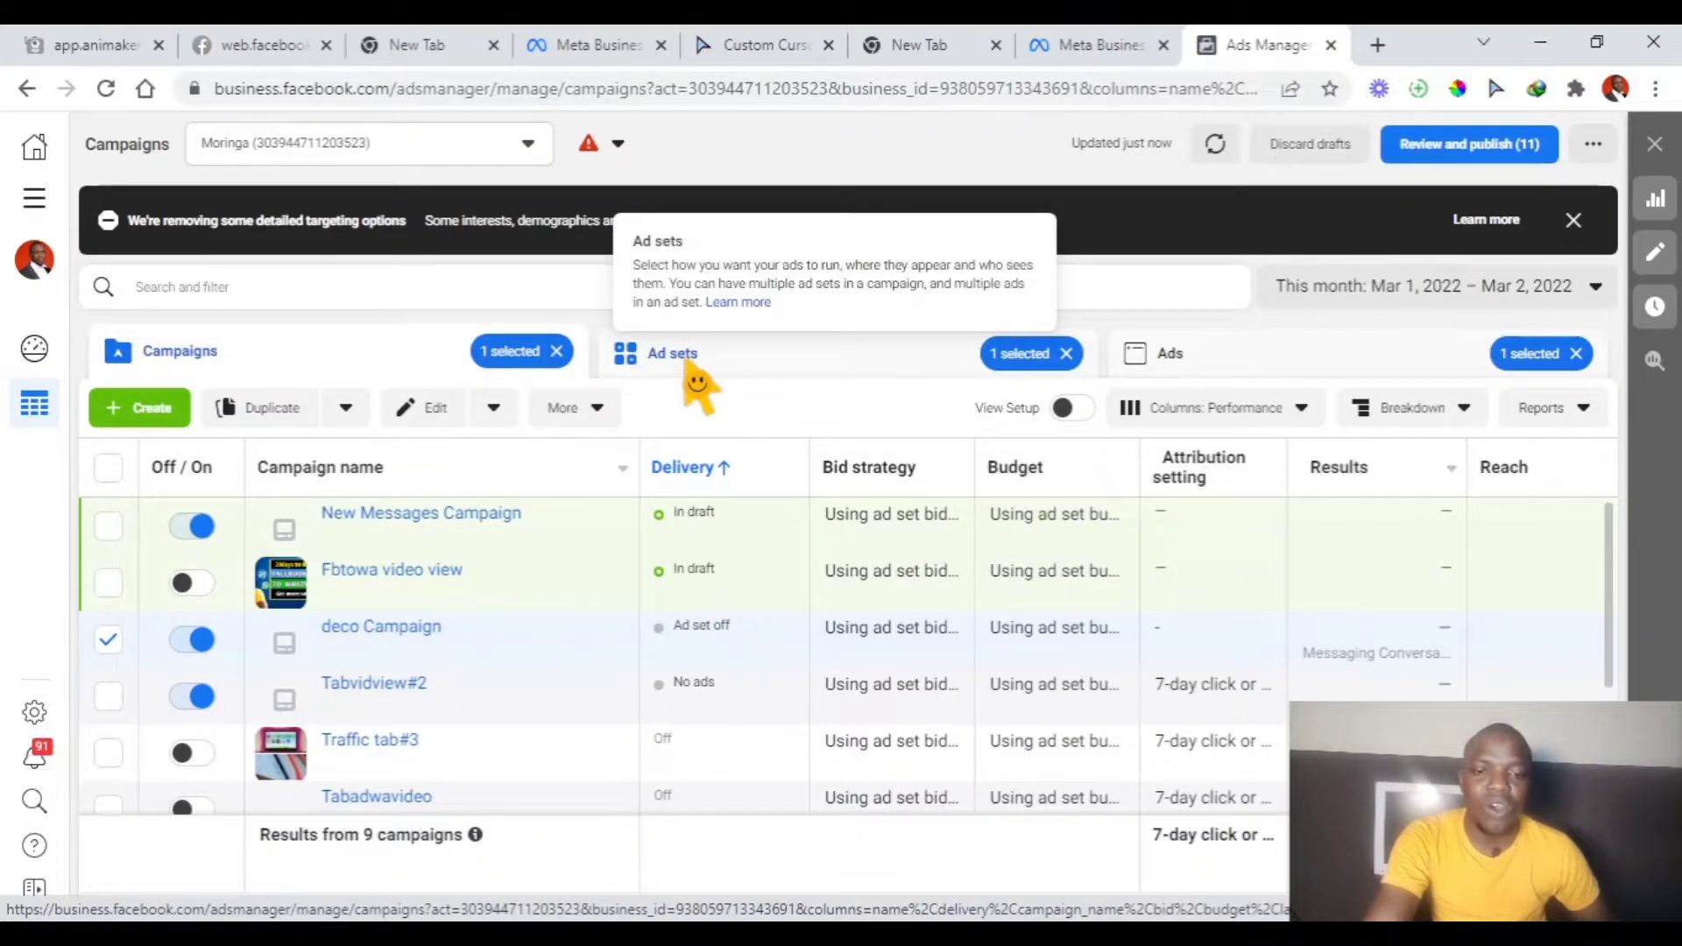
pyautogui.click(689, 363)
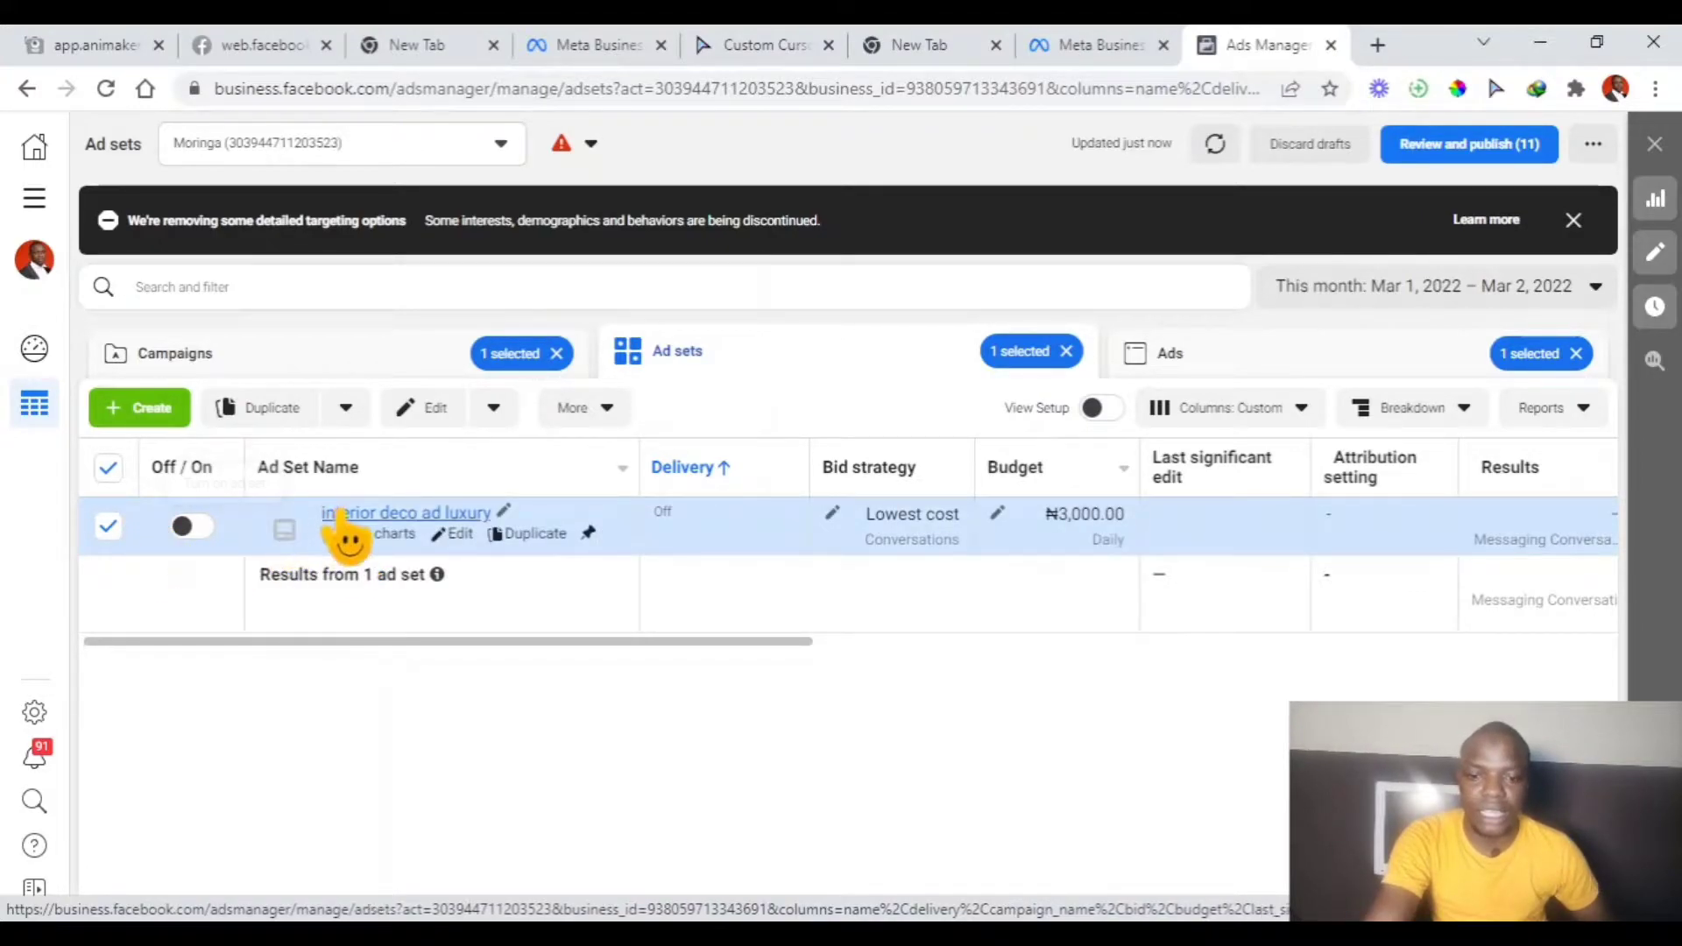
# Try to rename the interior deco ad luxury ad set as "interior deco ad zero aud." and publish the change
pyautogui.click(500, 515)
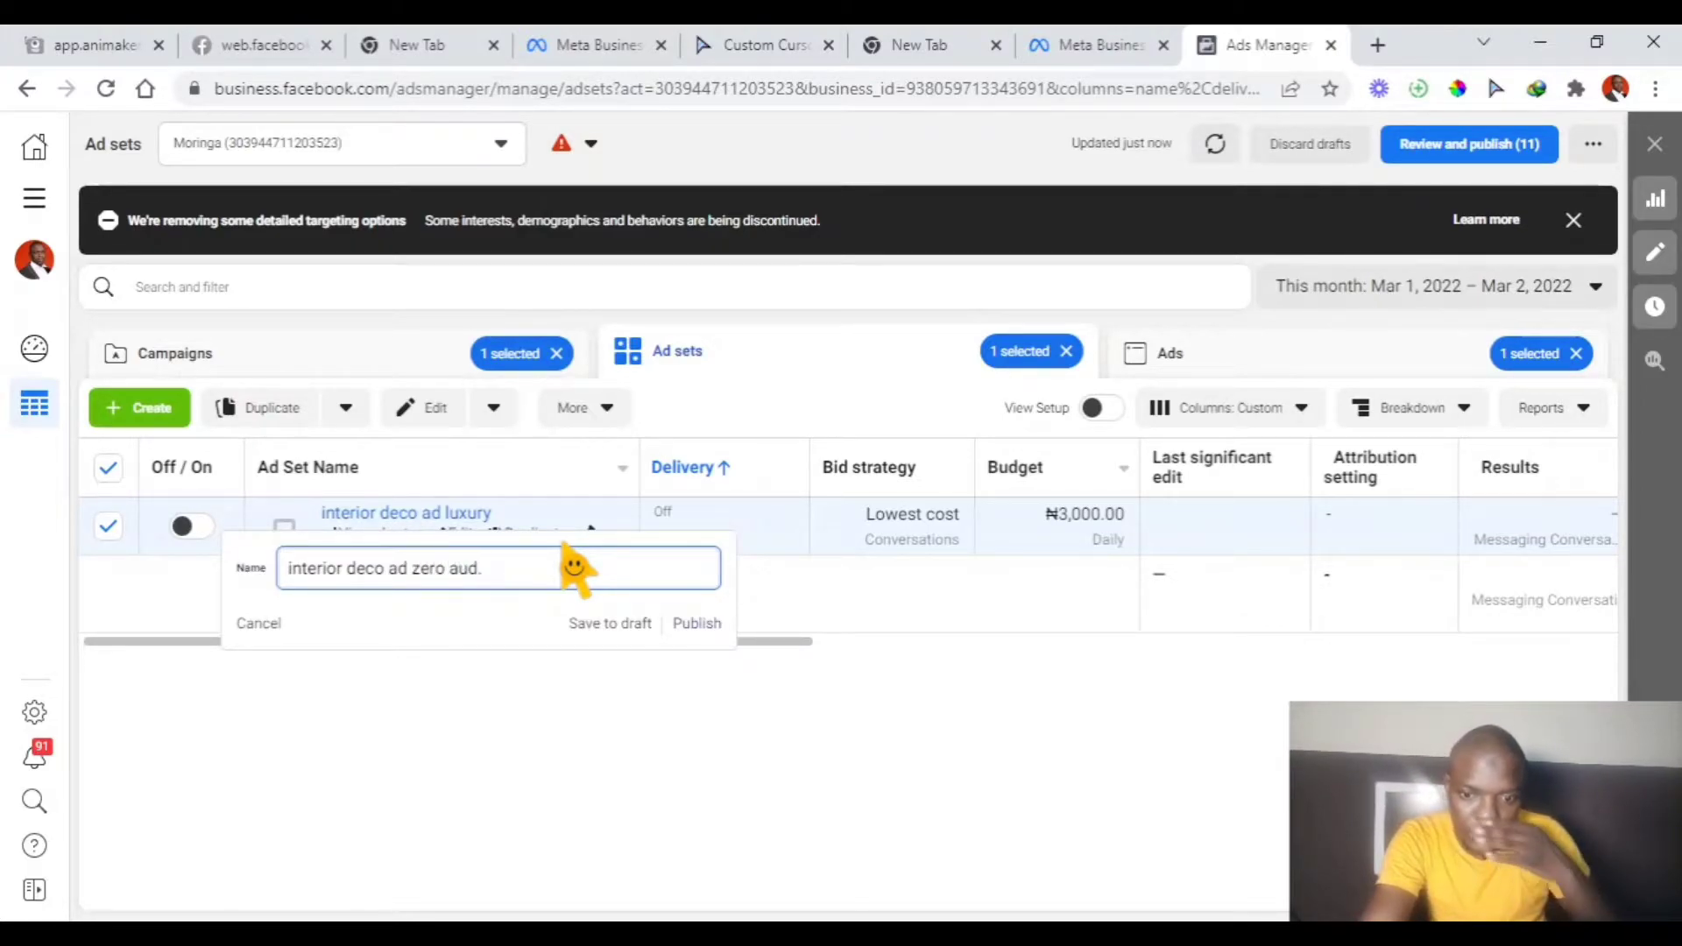
pyautogui.click(370, 681)
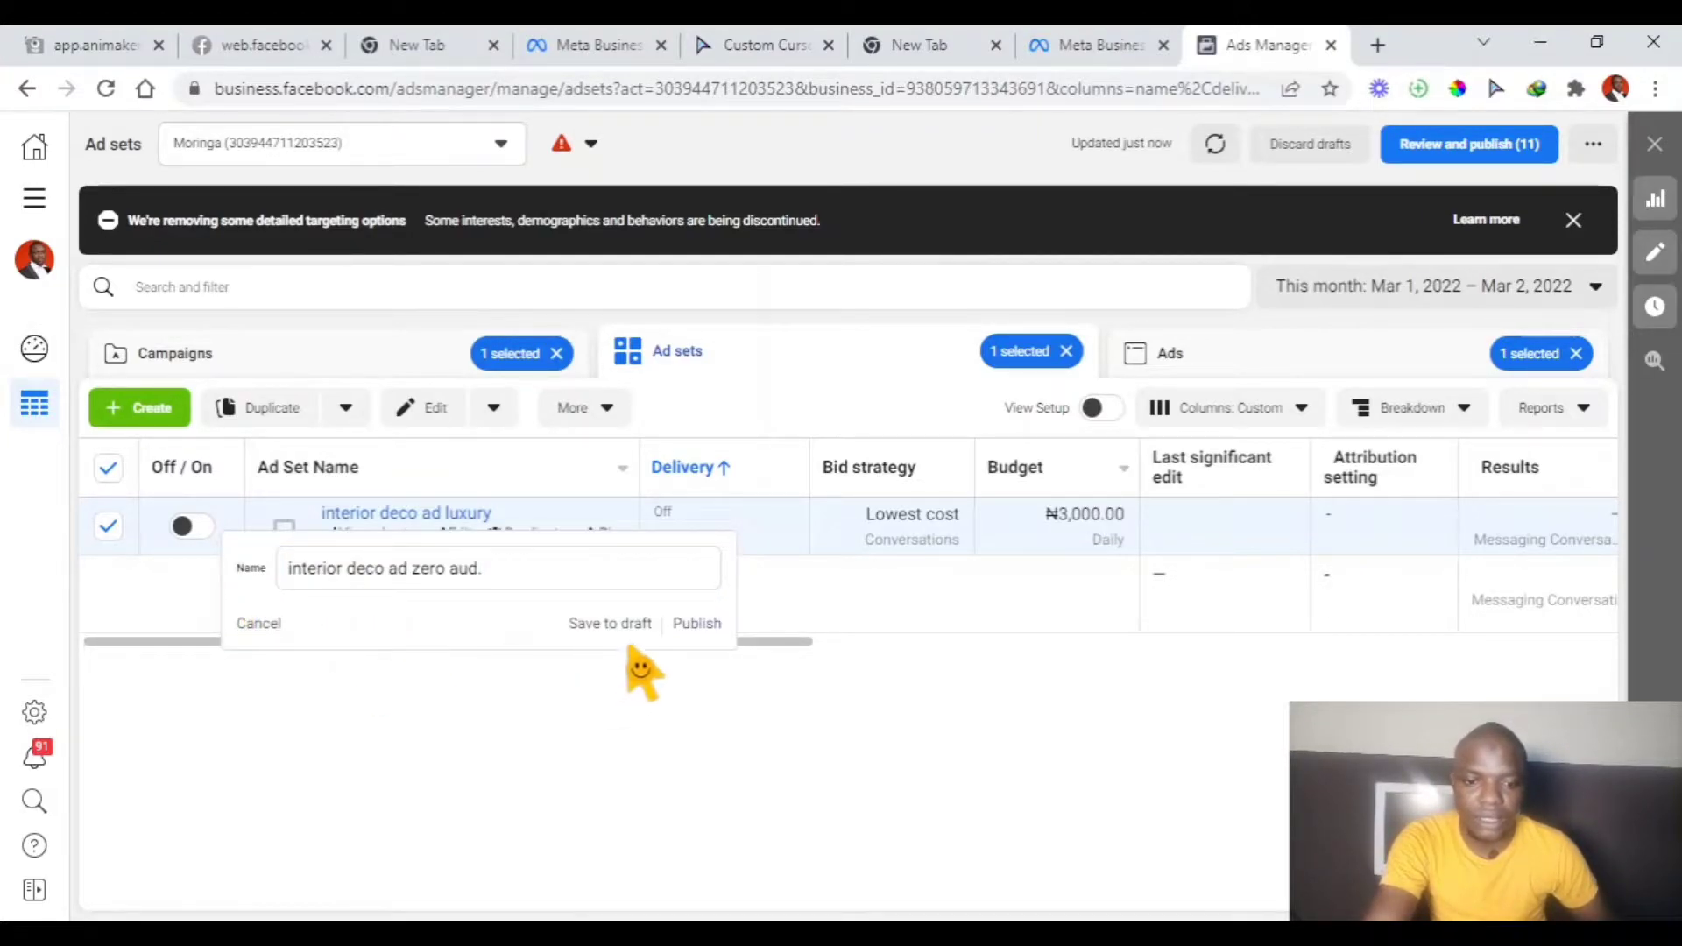
pyautogui.click(692, 625)
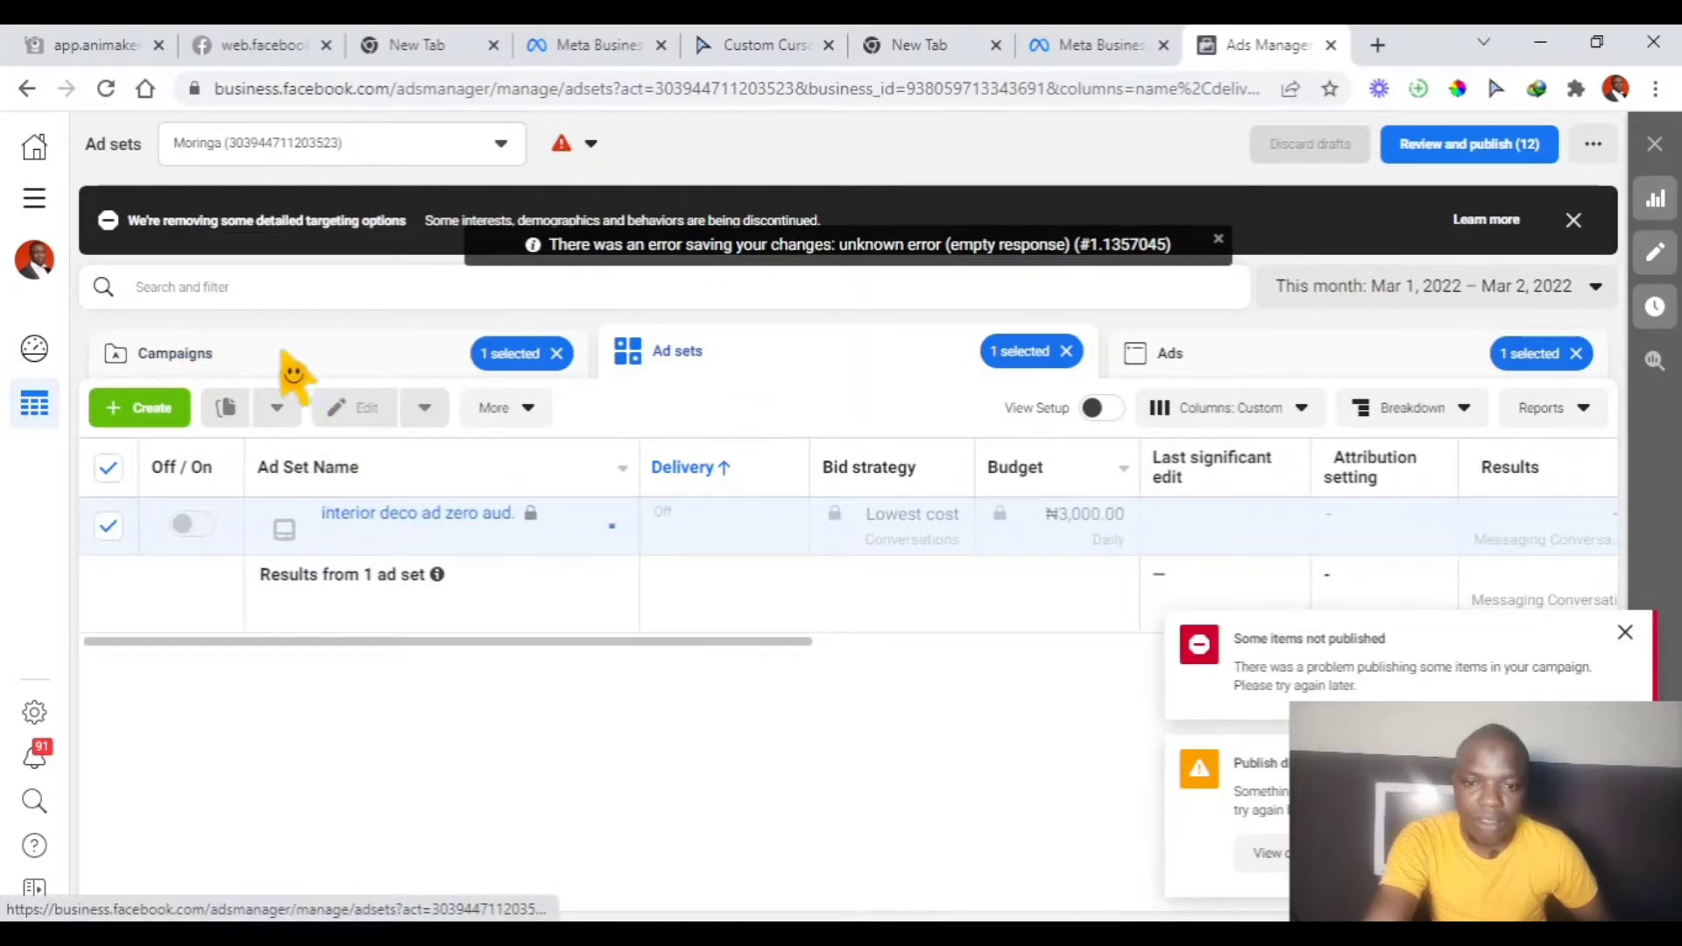
# Return to deco Campaign's ad sets and duplicate the interior deco ad luxury ad set once within the original campaign
pyautogui.click(230, 355)
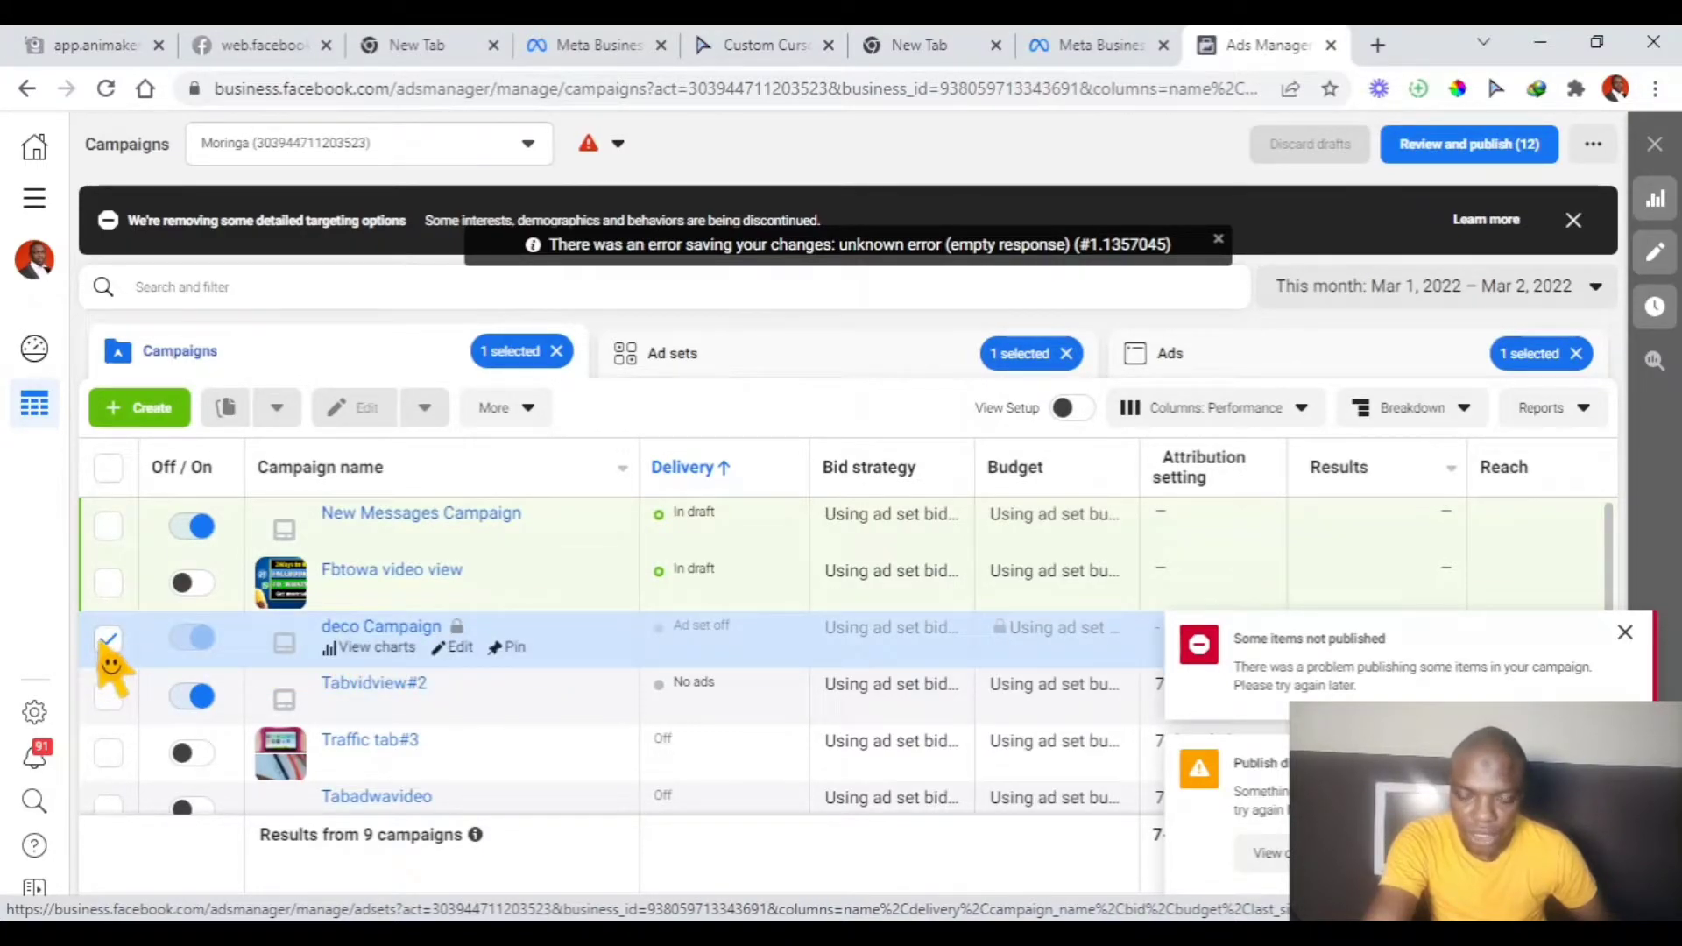
pyautogui.click(702, 379)
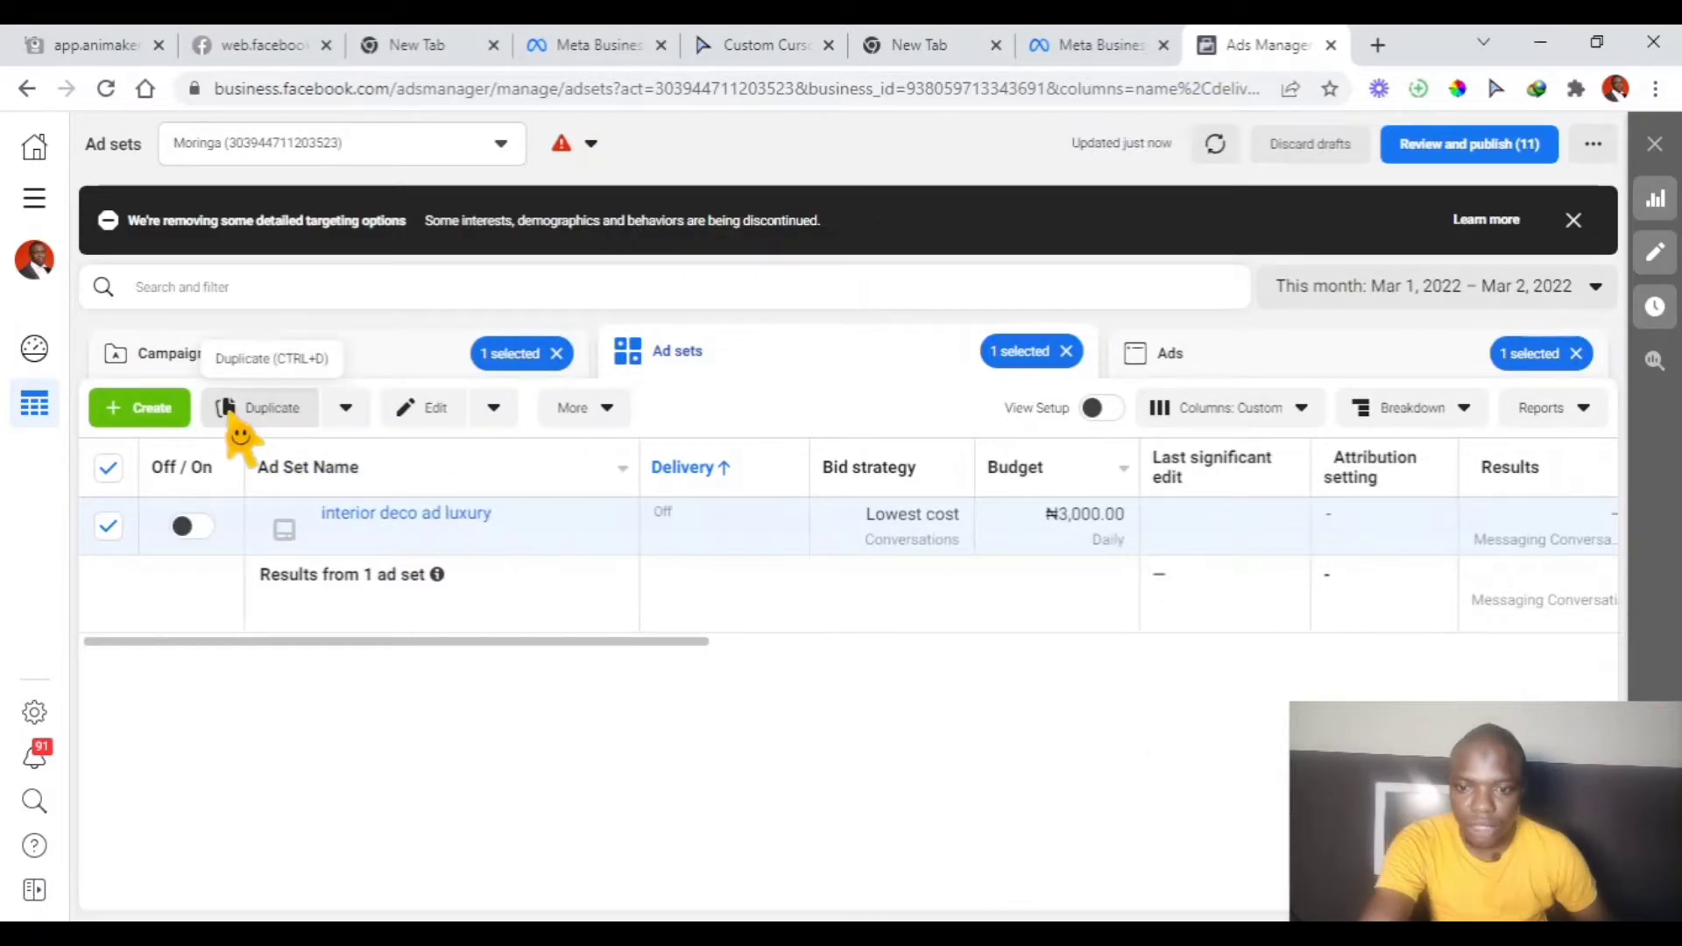
pyautogui.click(294, 419)
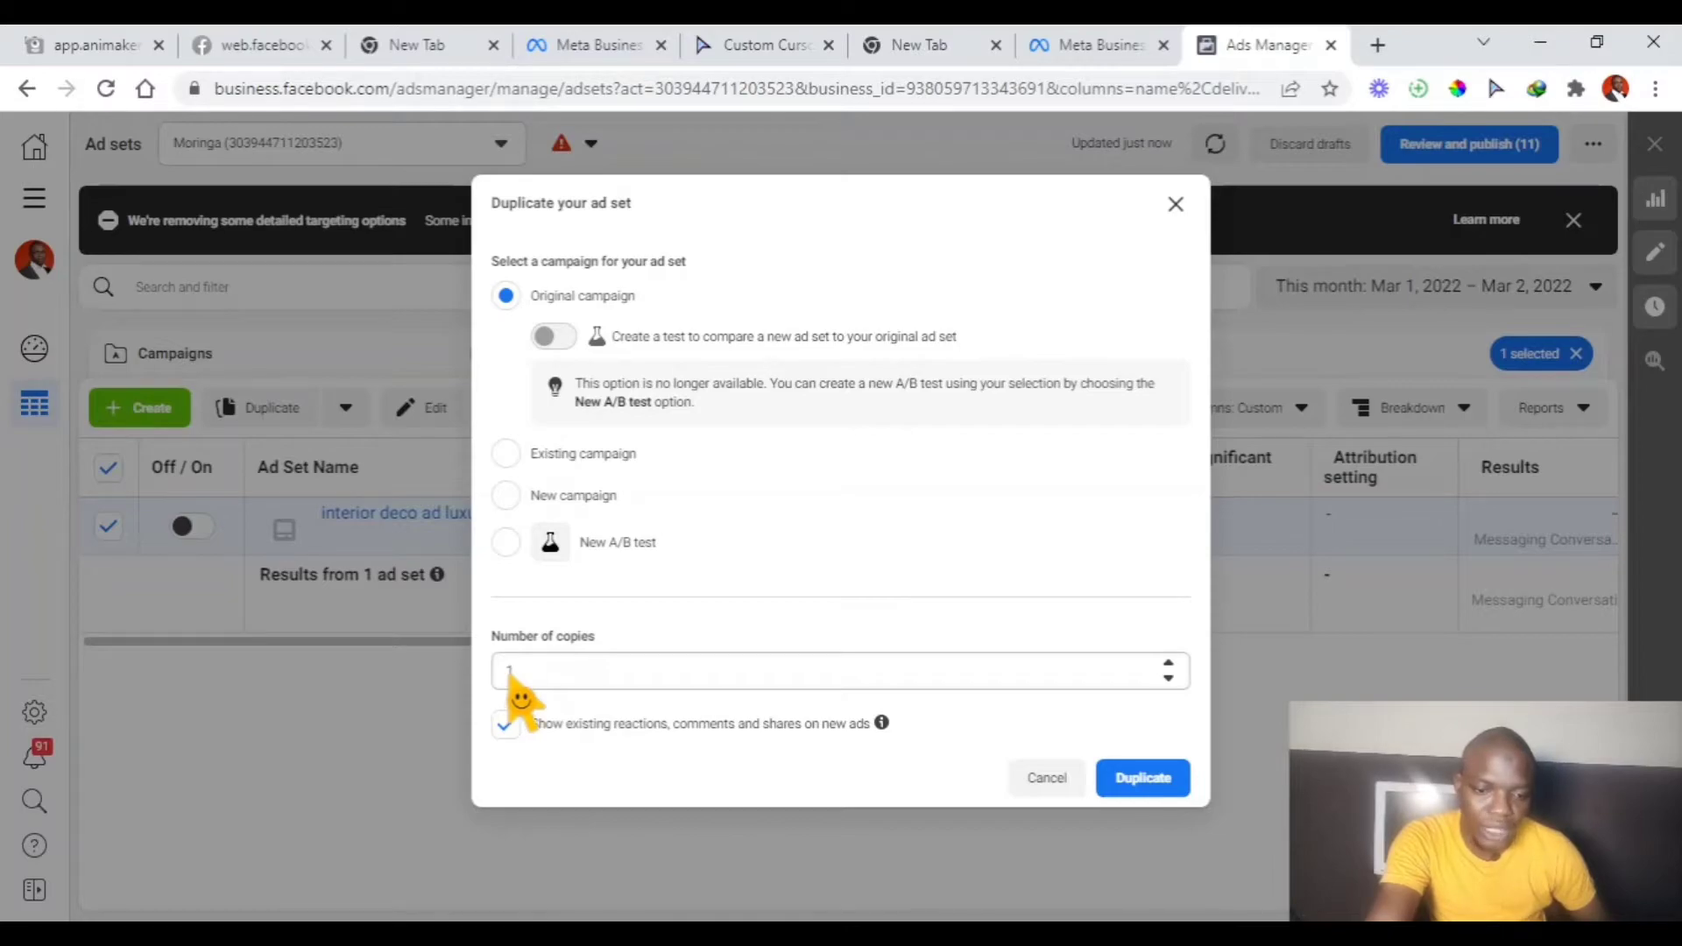
pyautogui.click(1157, 778)
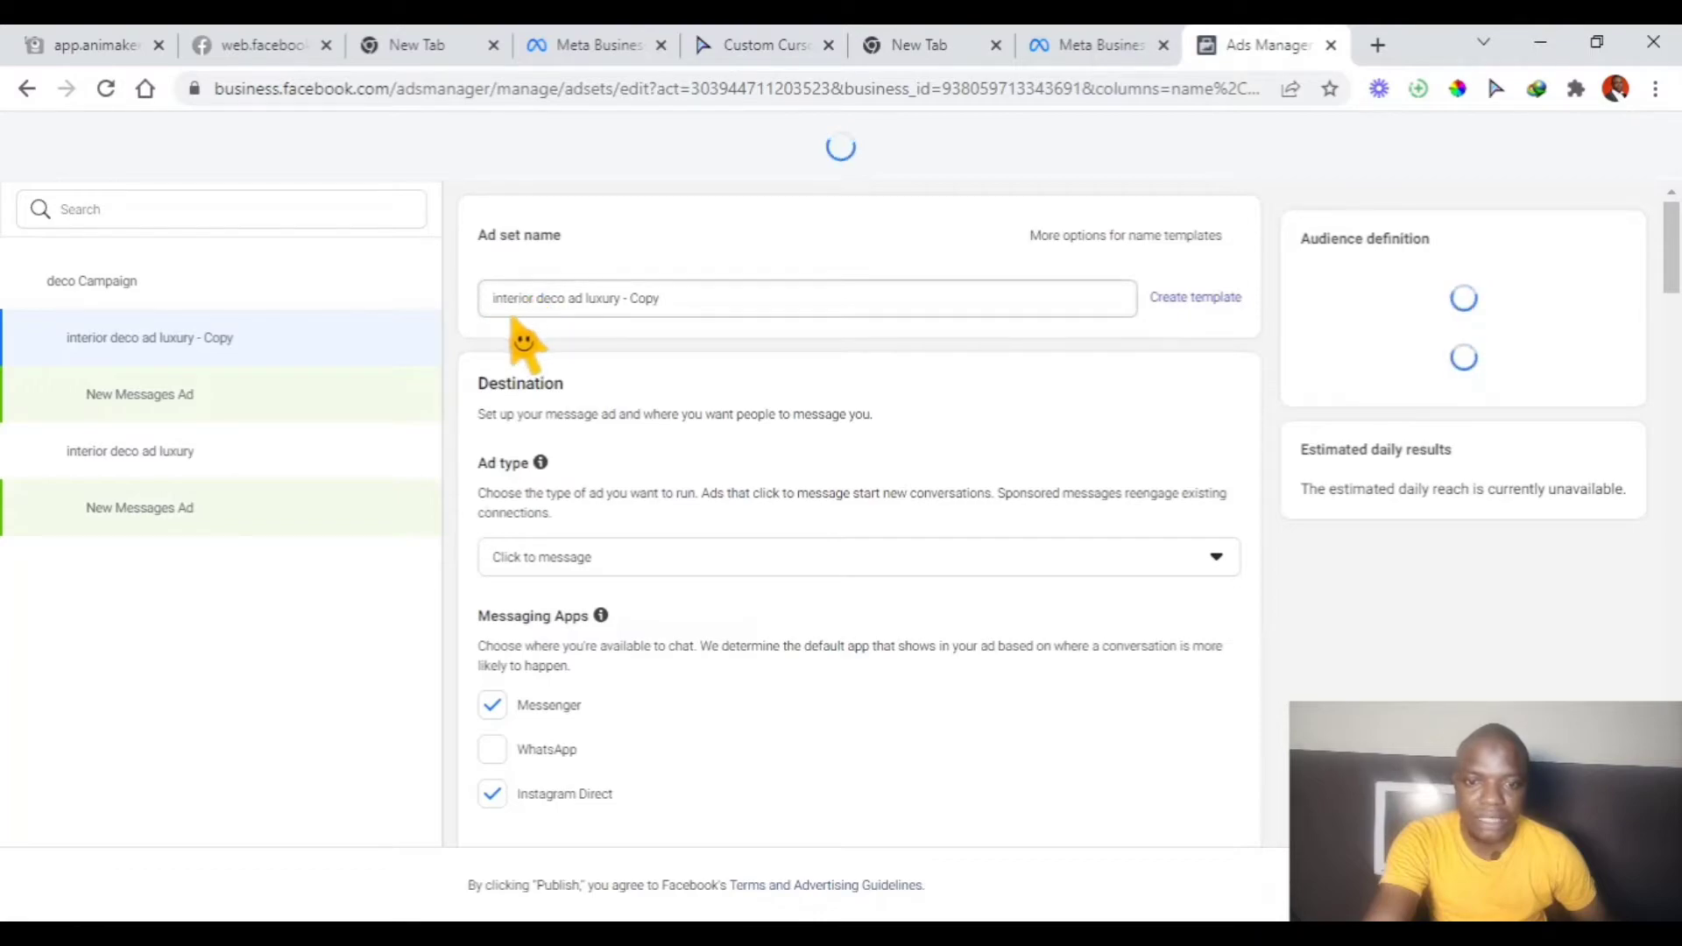
# Rename the duplicated ad set as "interior deco ad luxury aud."
pyautogui.click(692, 298)
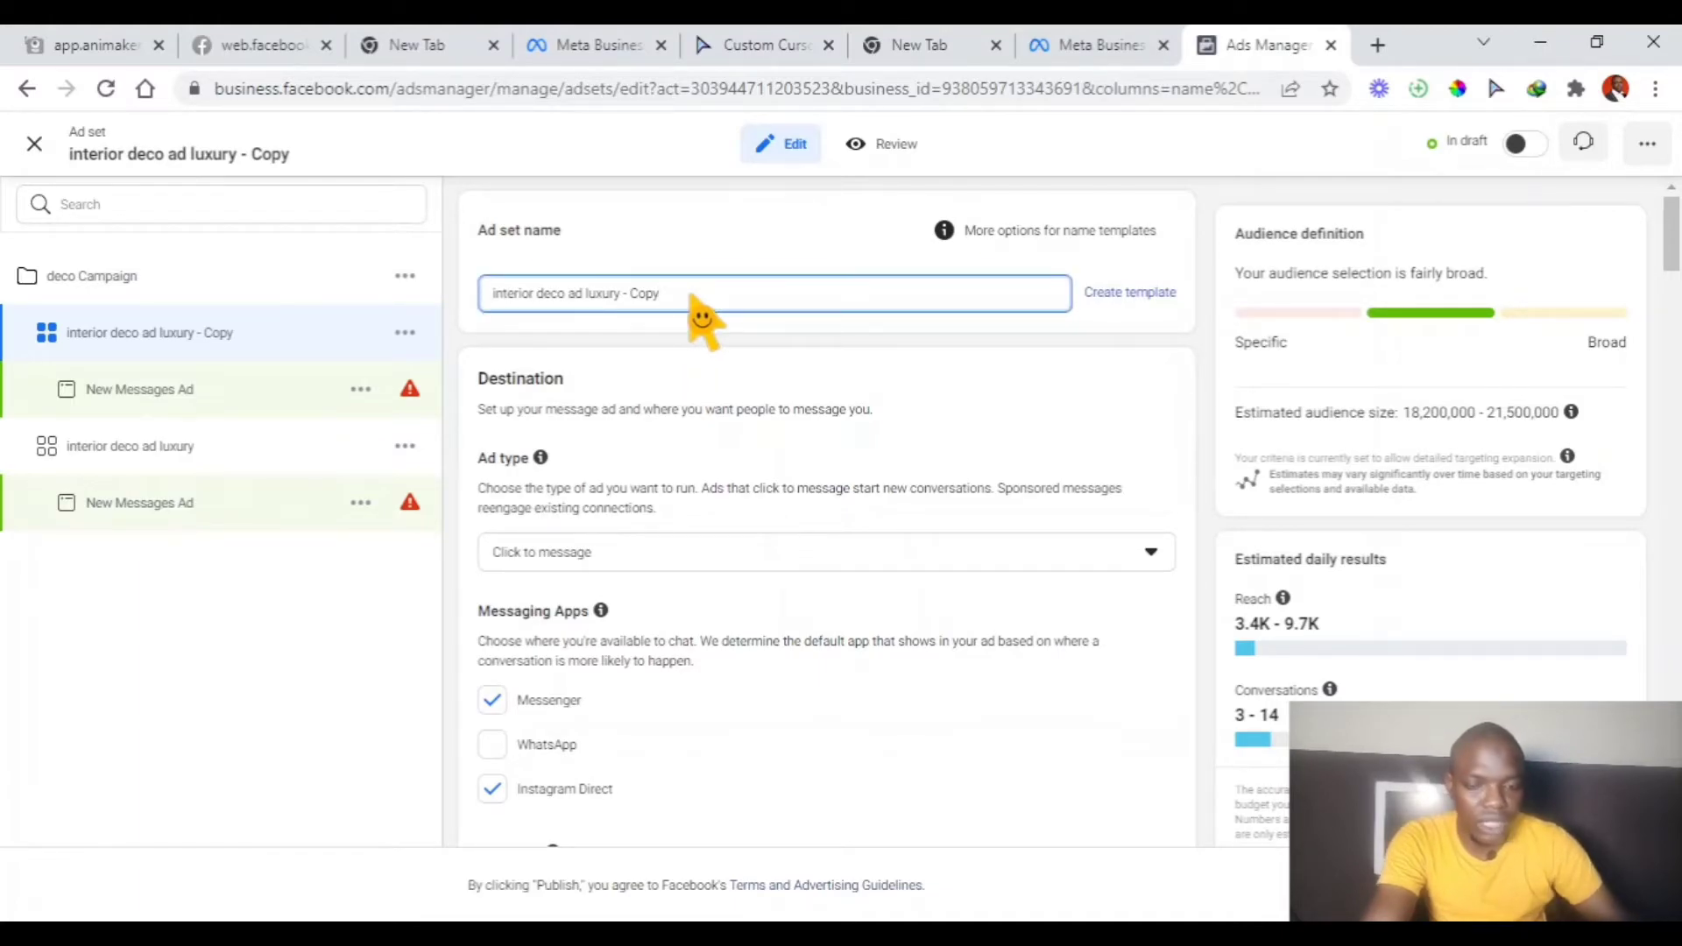
pyautogui.press('BackSpace')
pyautogui.press('BackSpace')
pyautogui.press('BackSpace')
pyautogui.press('BackSpace')
pyautogui.press('BackSpace')
pyautogui.press('BackSpace')
pyautogui.press('BackSpace')
pyautogui.press('BackSpace')
pyautogui.press('BackSpace')
pyautogui.press('BackSpace')
pyautogui.press('BackSpace')
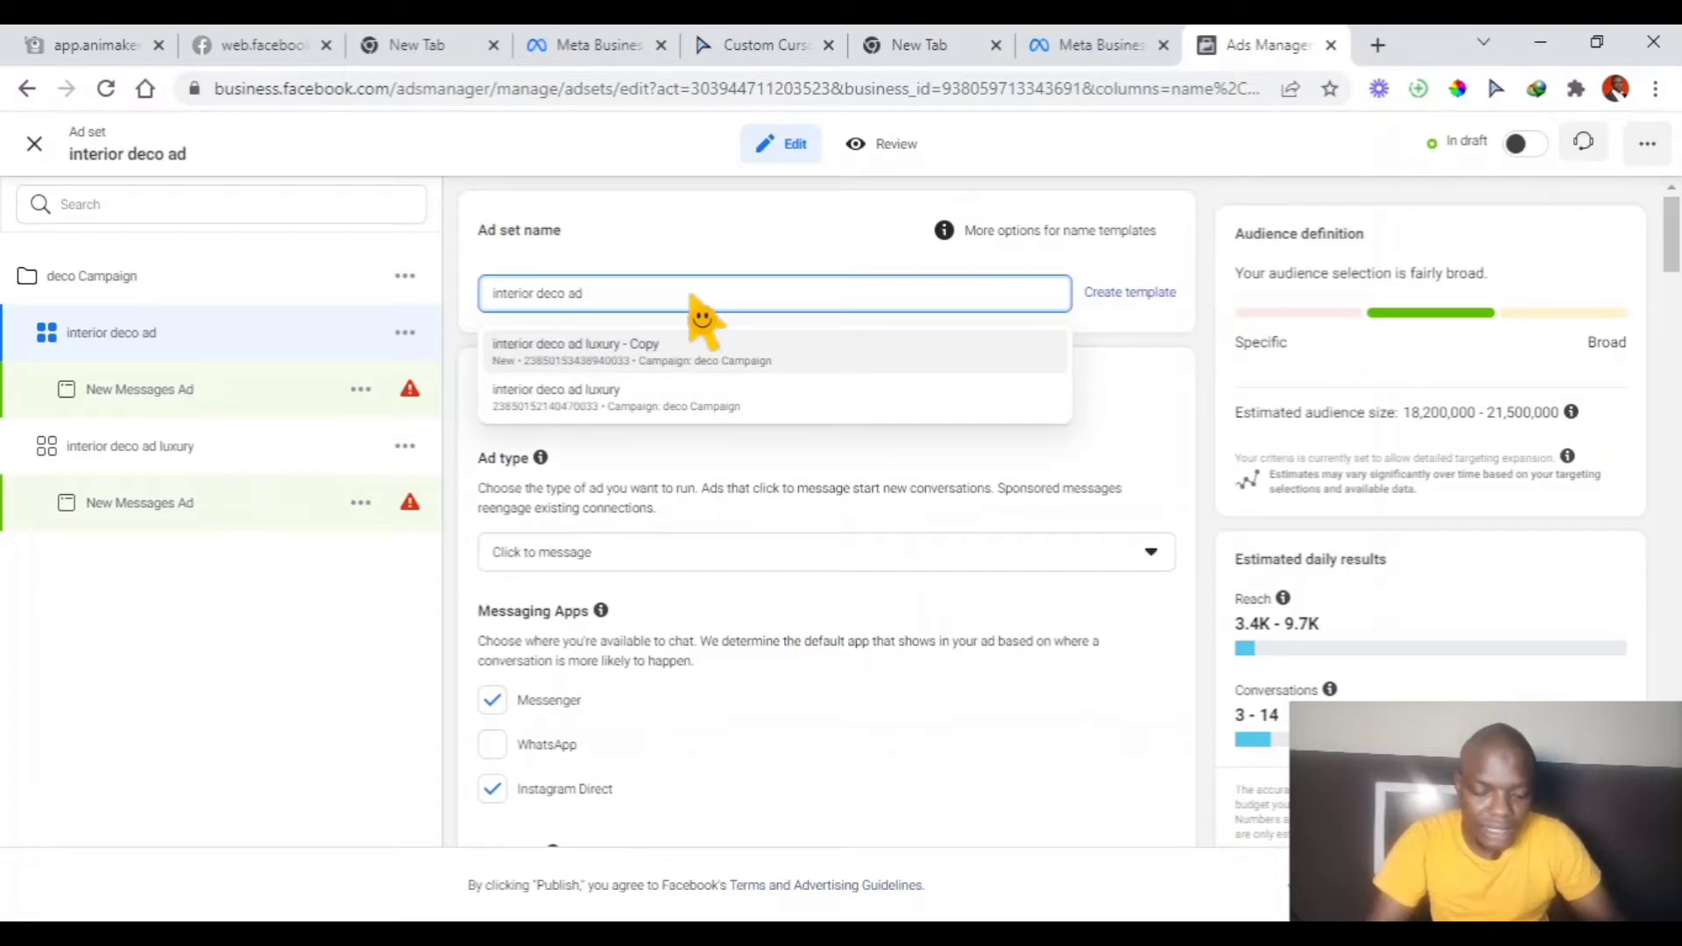
pyautogui.write('lu')
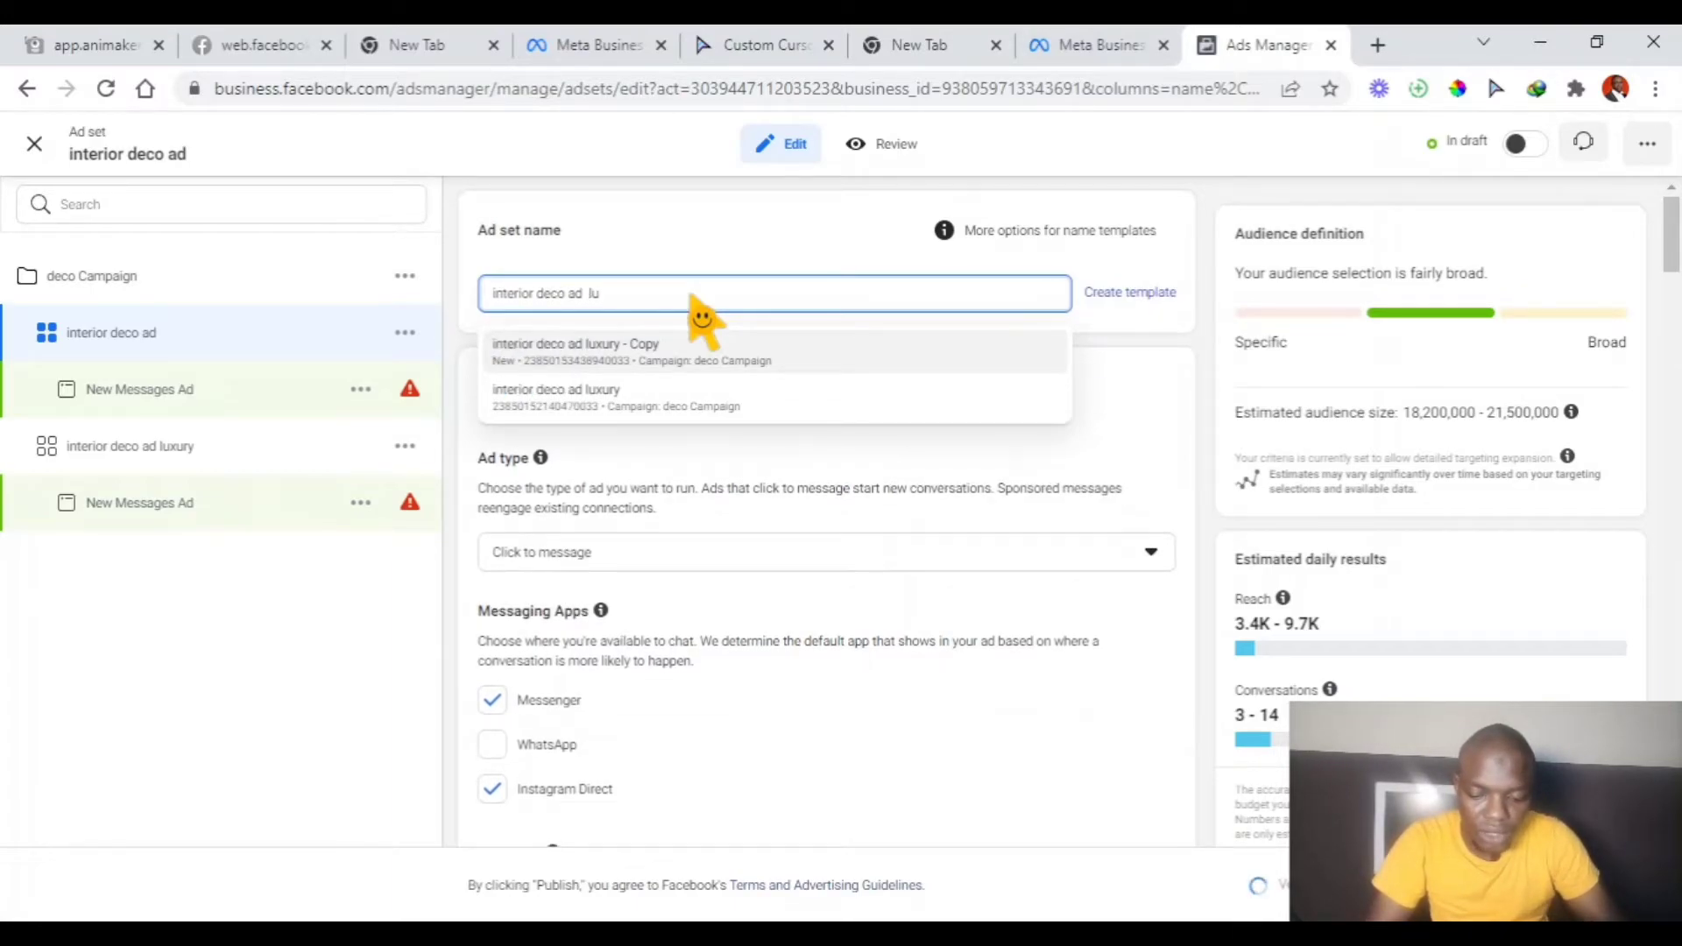
pyautogui.write('xury')
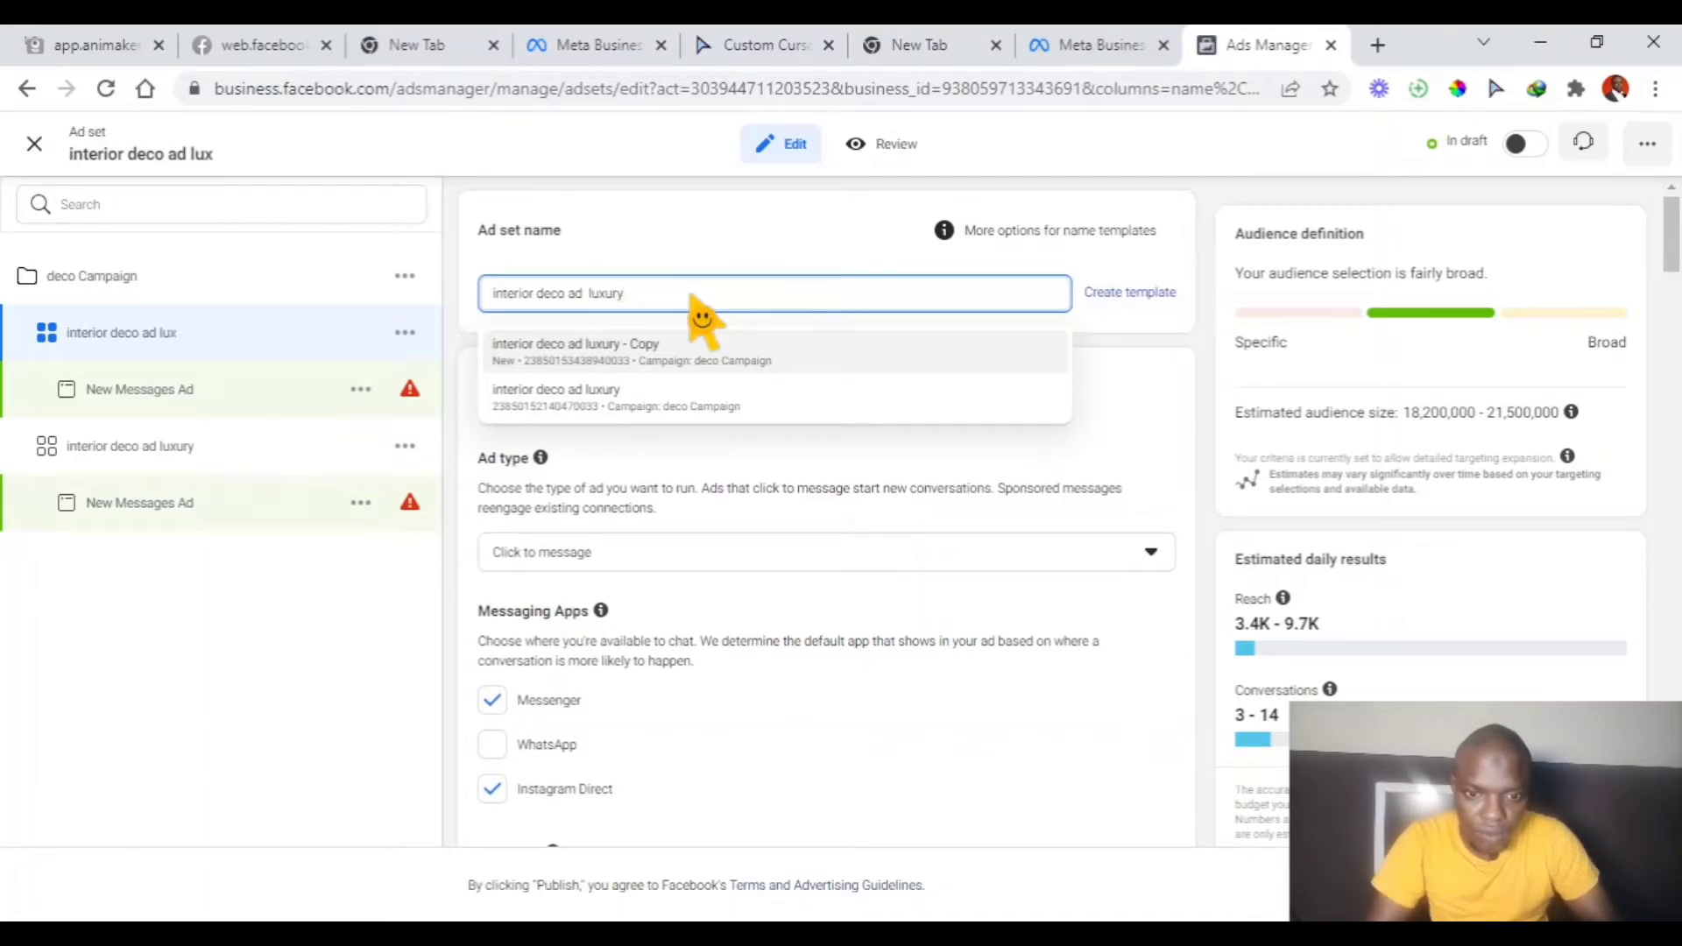
pyautogui.write(' ad')
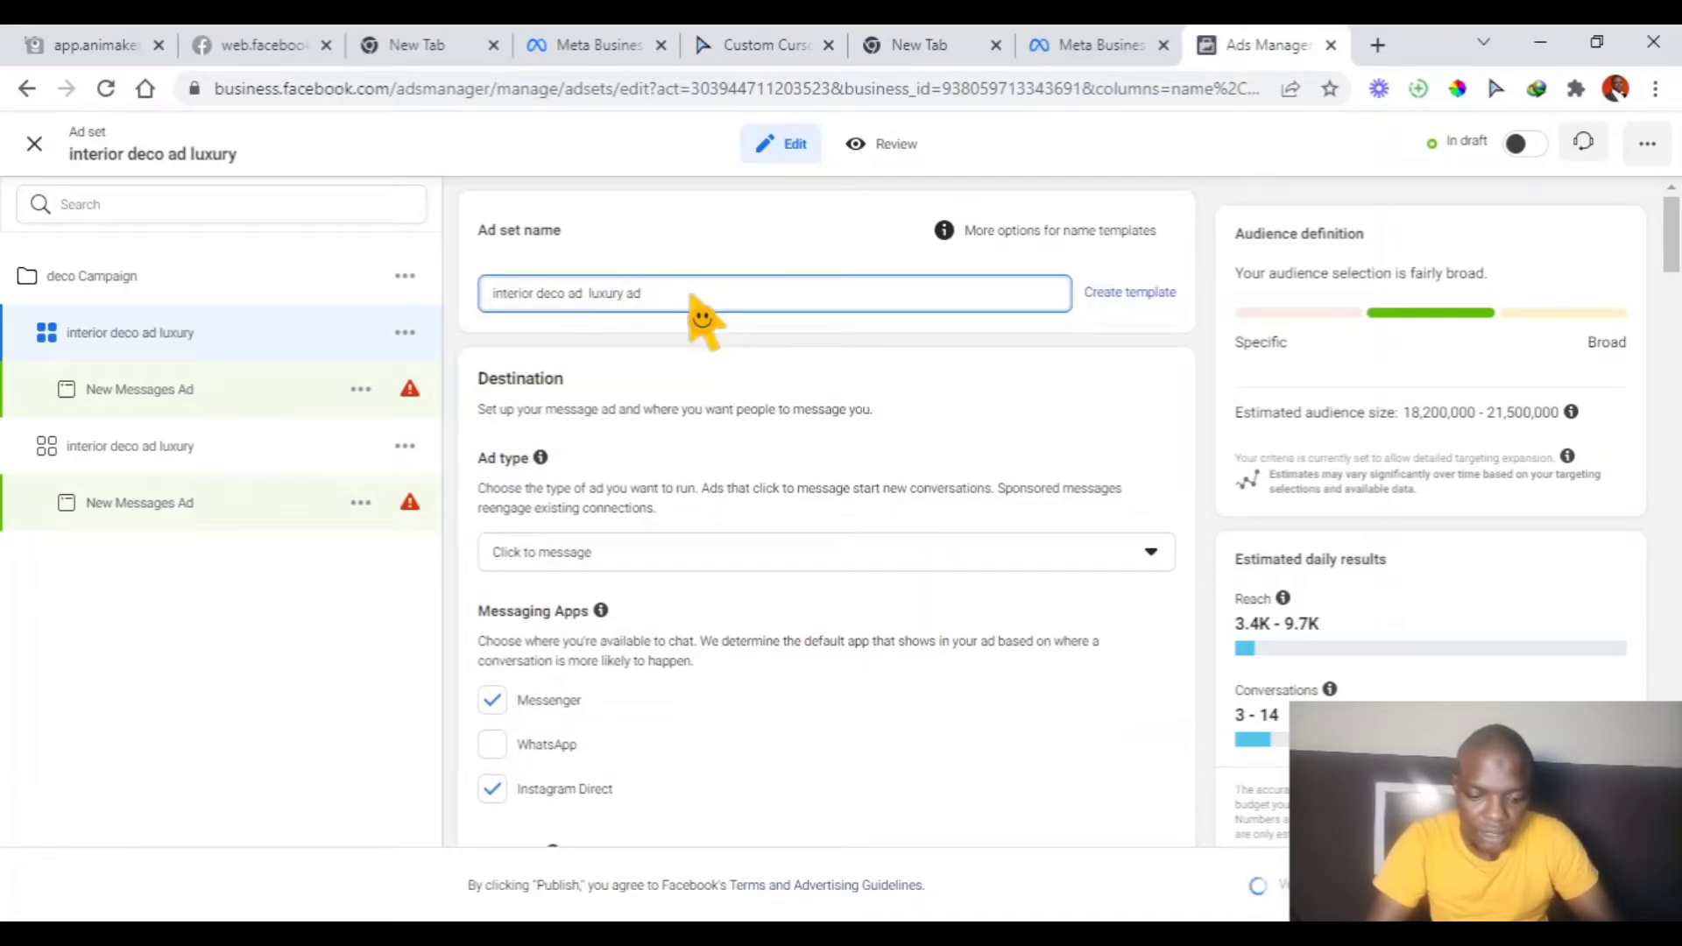
pyautogui.press('BackSpace')
pyautogui.write('ud.')
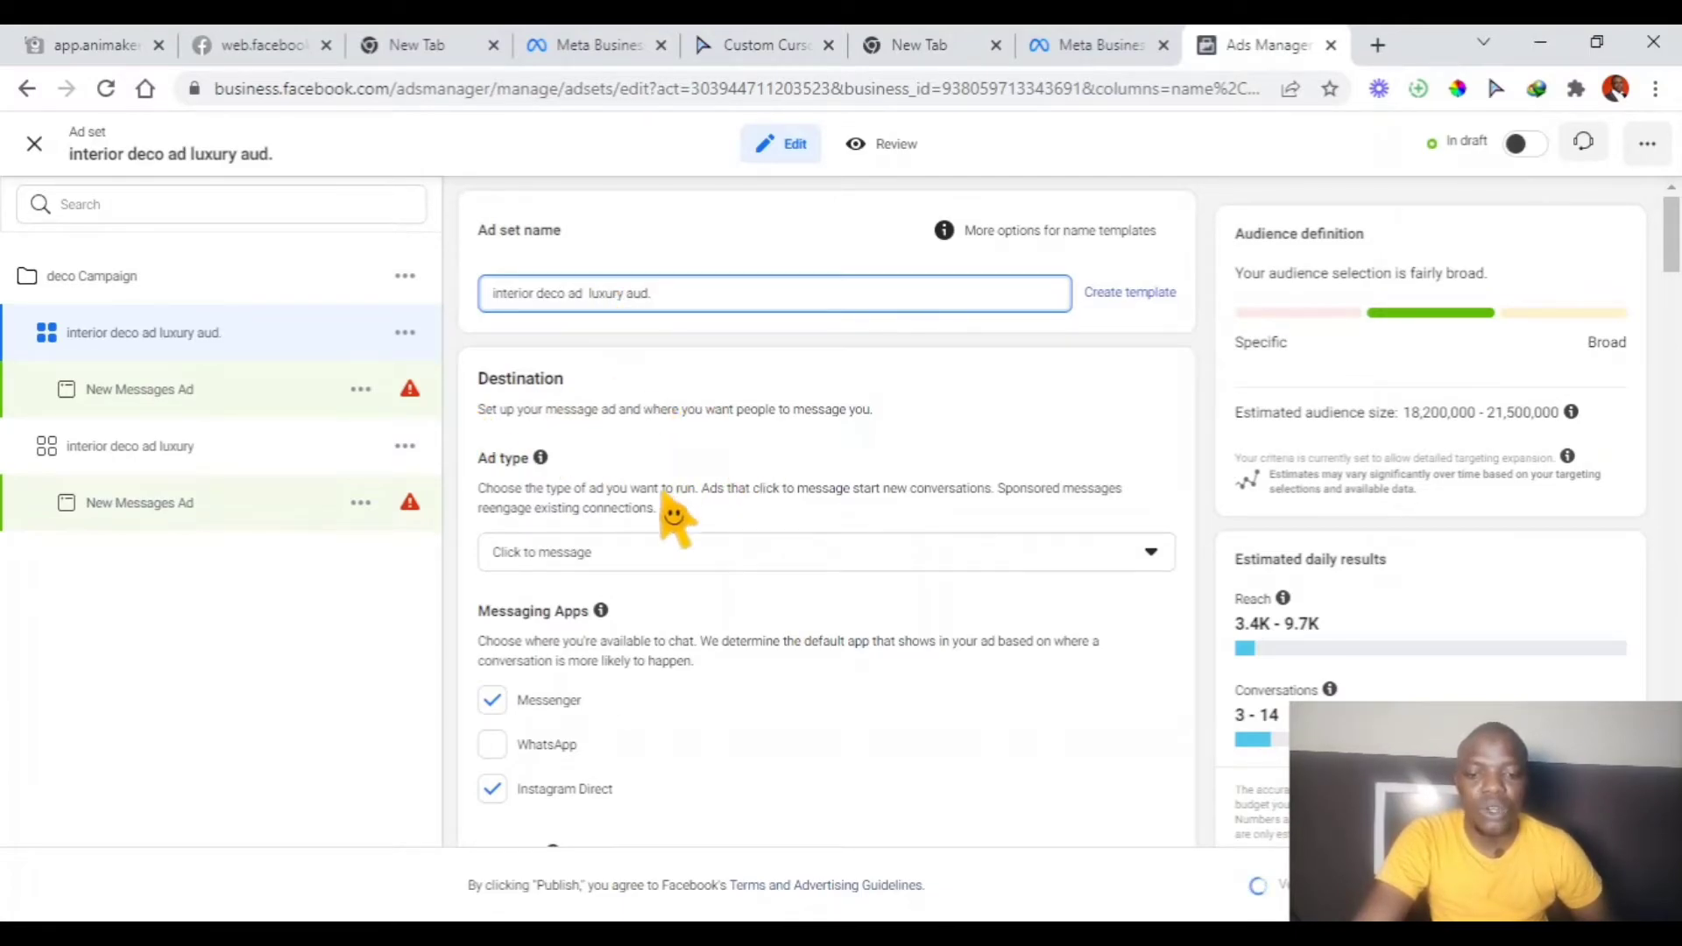
# Review the duplicated ad set's daily budget, audience settings and manual placements
pyautogui.scroll(-4, 653, 513)
pyautogui.scroll(-6, 525, 368)
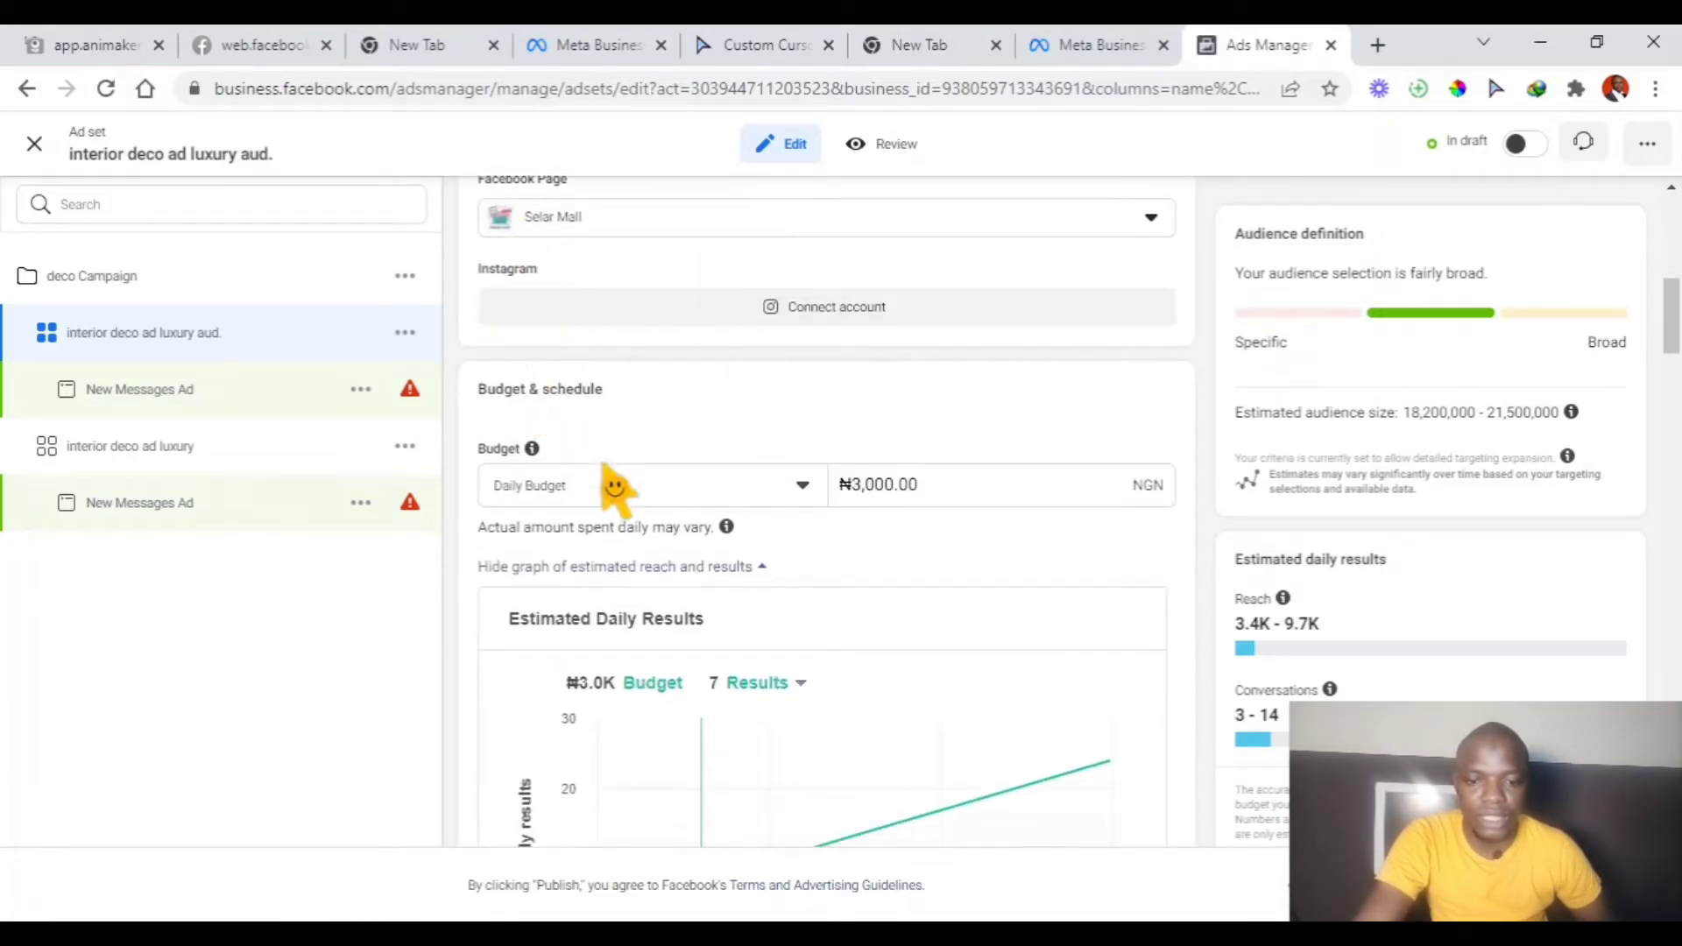
pyautogui.scroll(-2, 640, 490)
pyautogui.scroll(4, 719, 420)
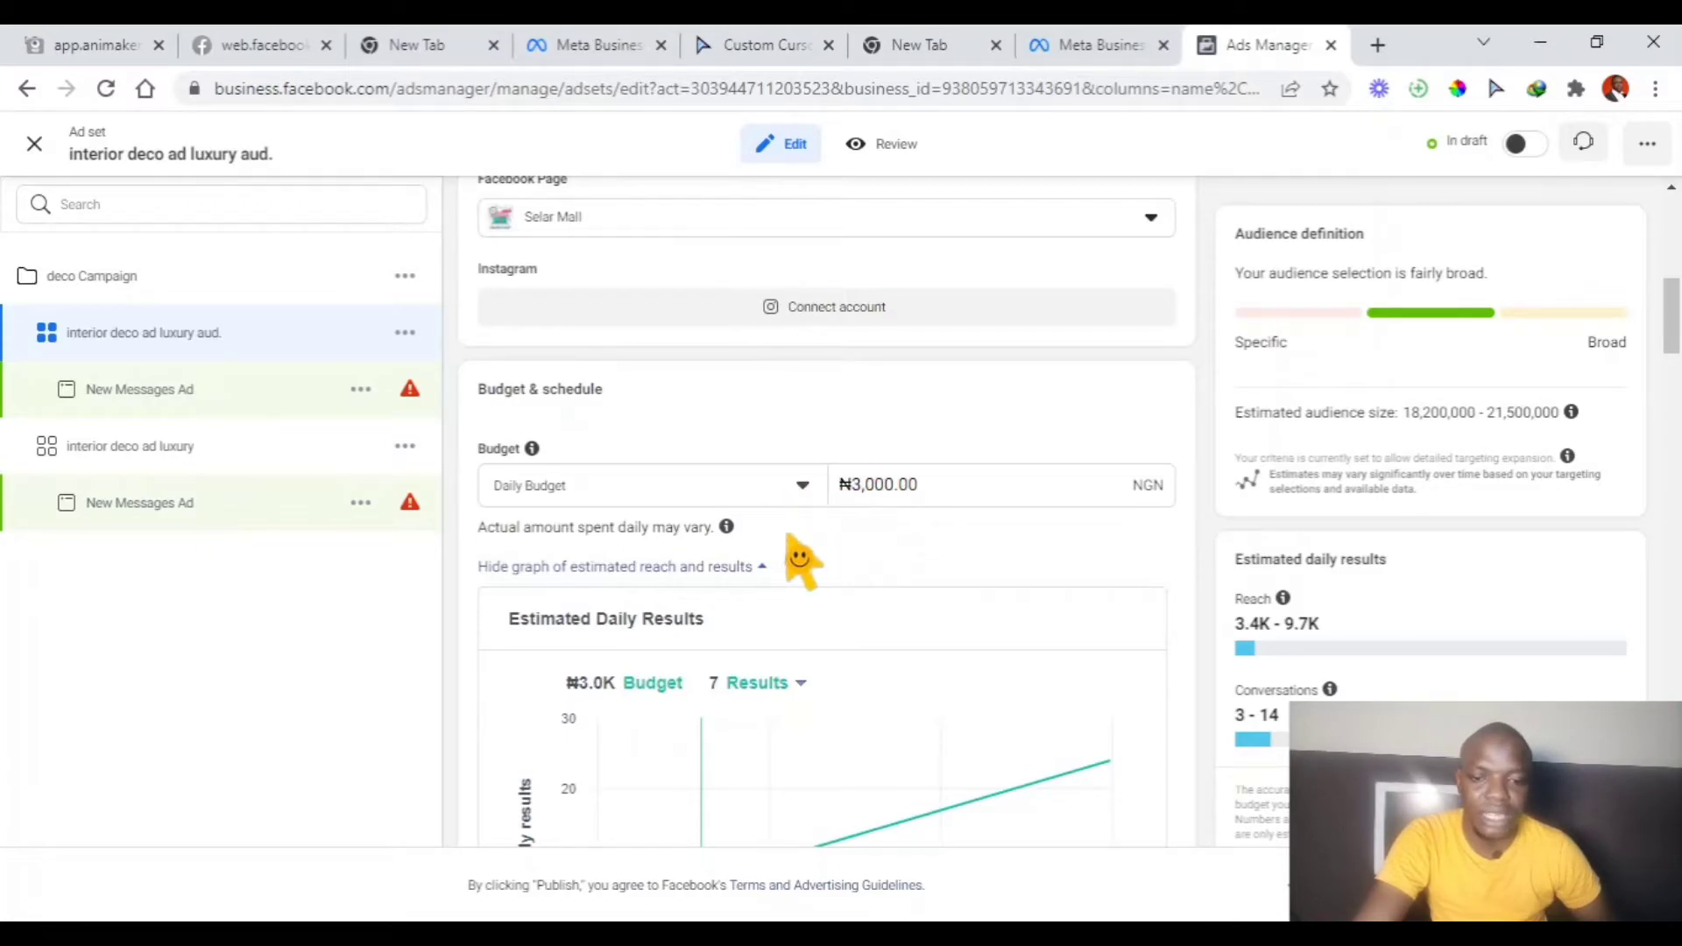
pyautogui.scroll(-9, 795, 561)
pyautogui.scroll(-7, 788, 565)
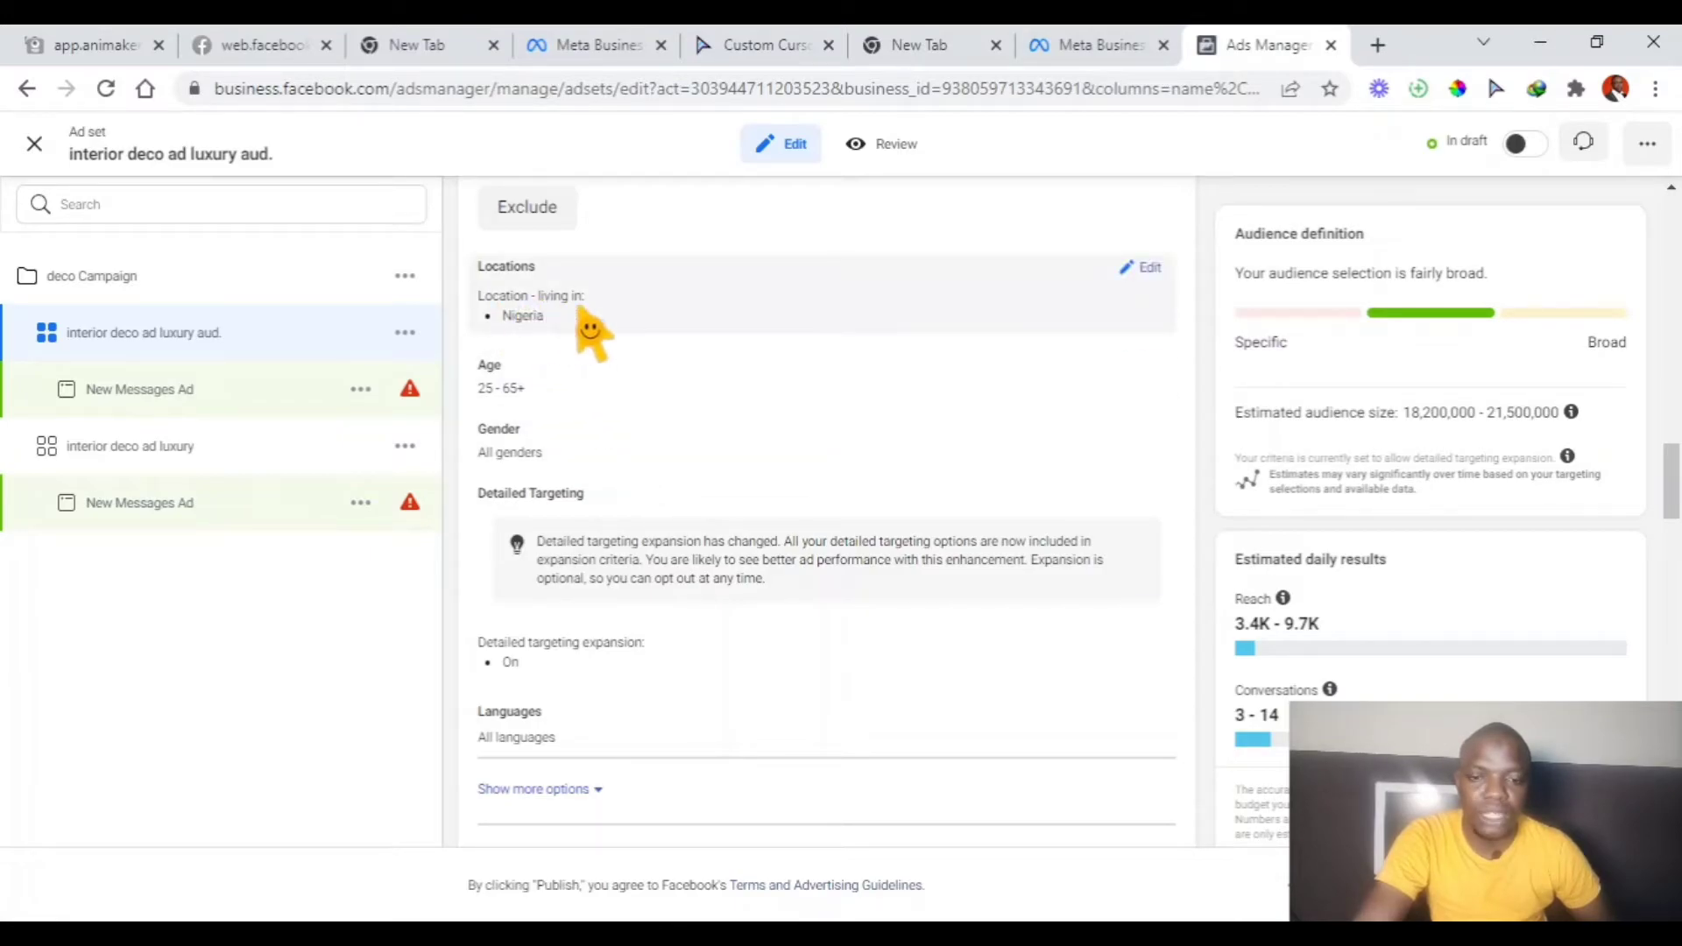
pyautogui.scroll(-3, 668, 517)
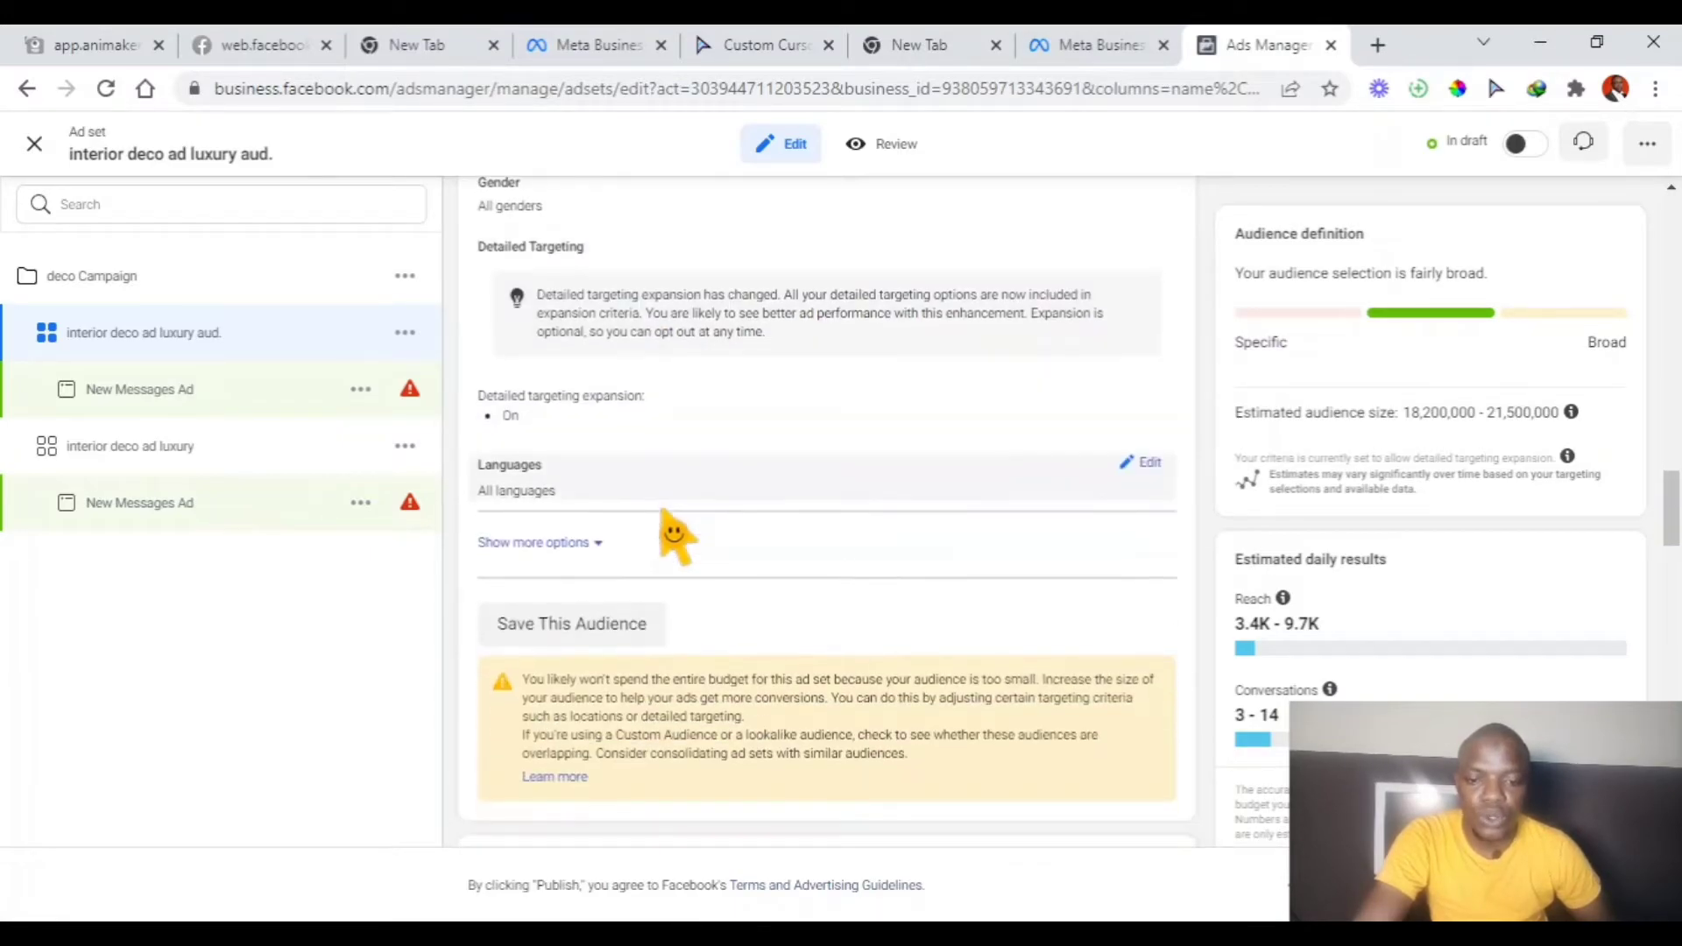
pyautogui.scroll(-3, 543, 526)
pyautogui.scroll(1, 543, 526)
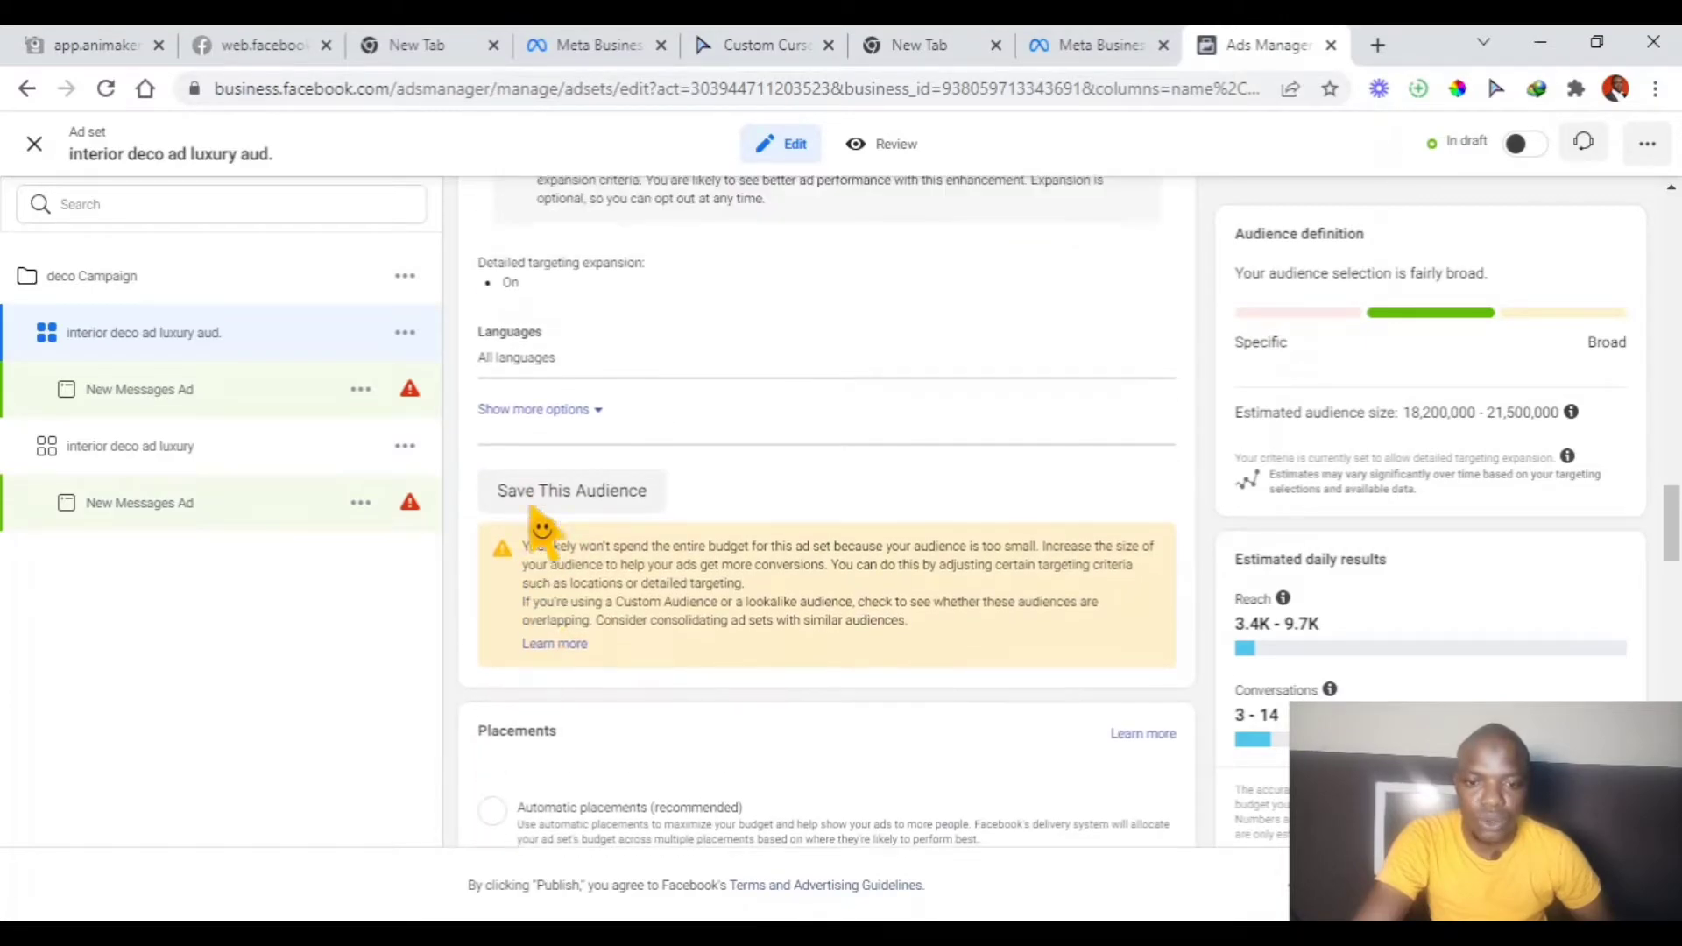
pyautogui.scroll(-4, 543, 525)
pyautogui.scroll(-3, 541, 532)
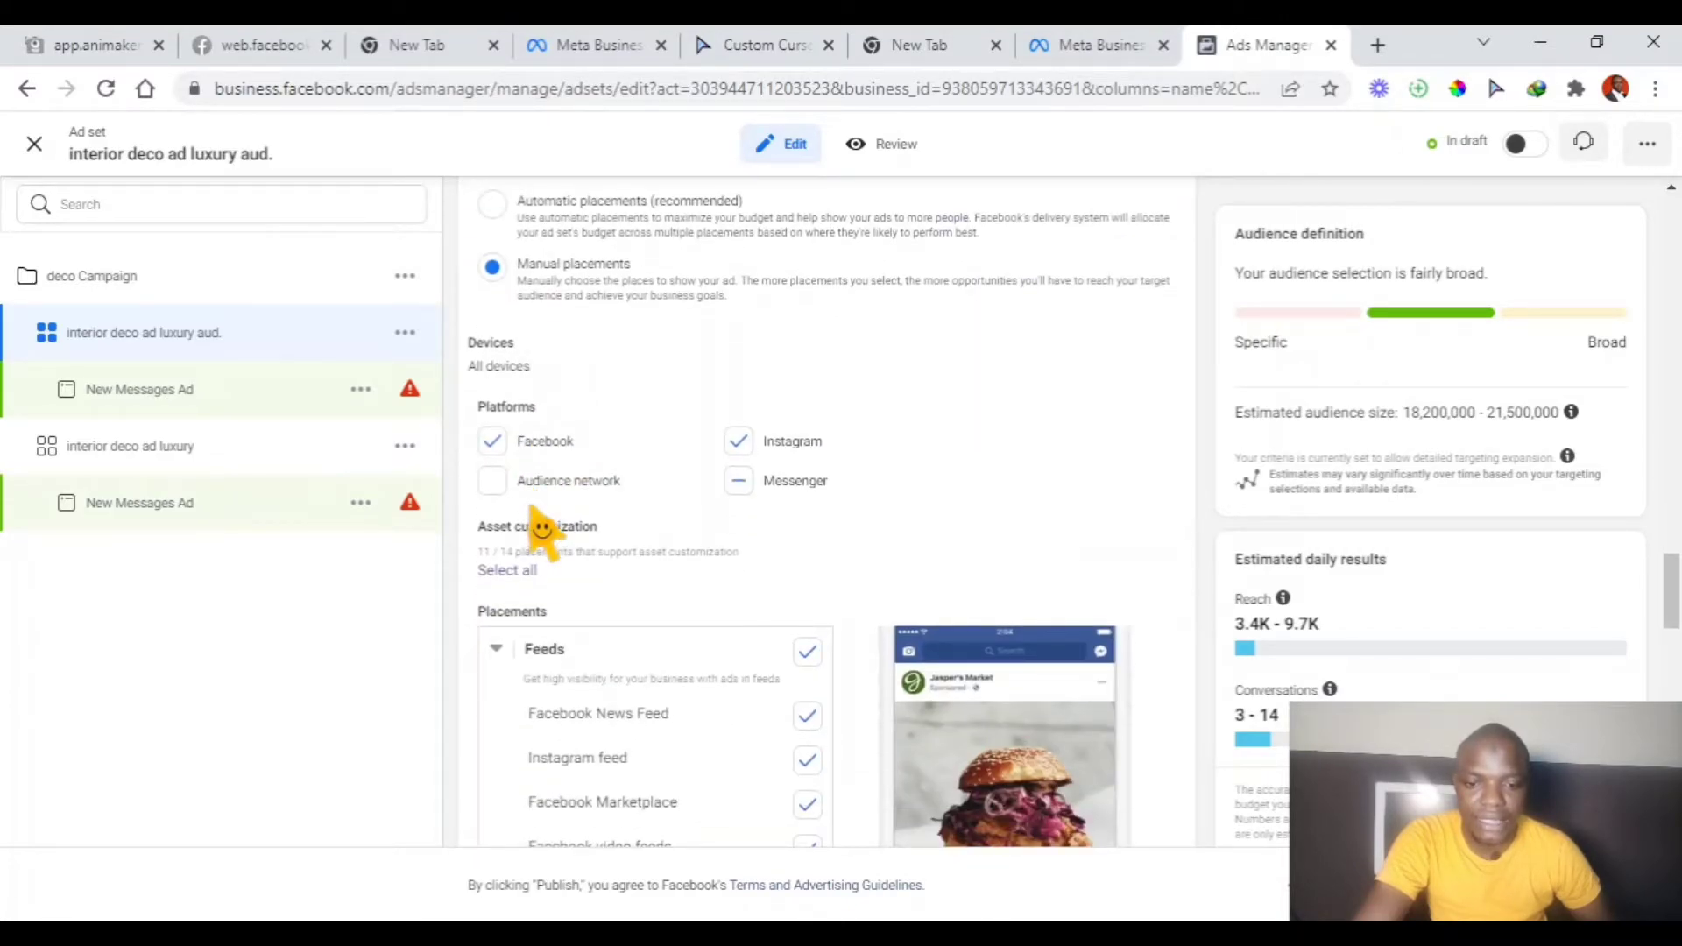
pyautogui.scroll(-5, 542, 531)
pyautogui.scroll(15, 542, 530)
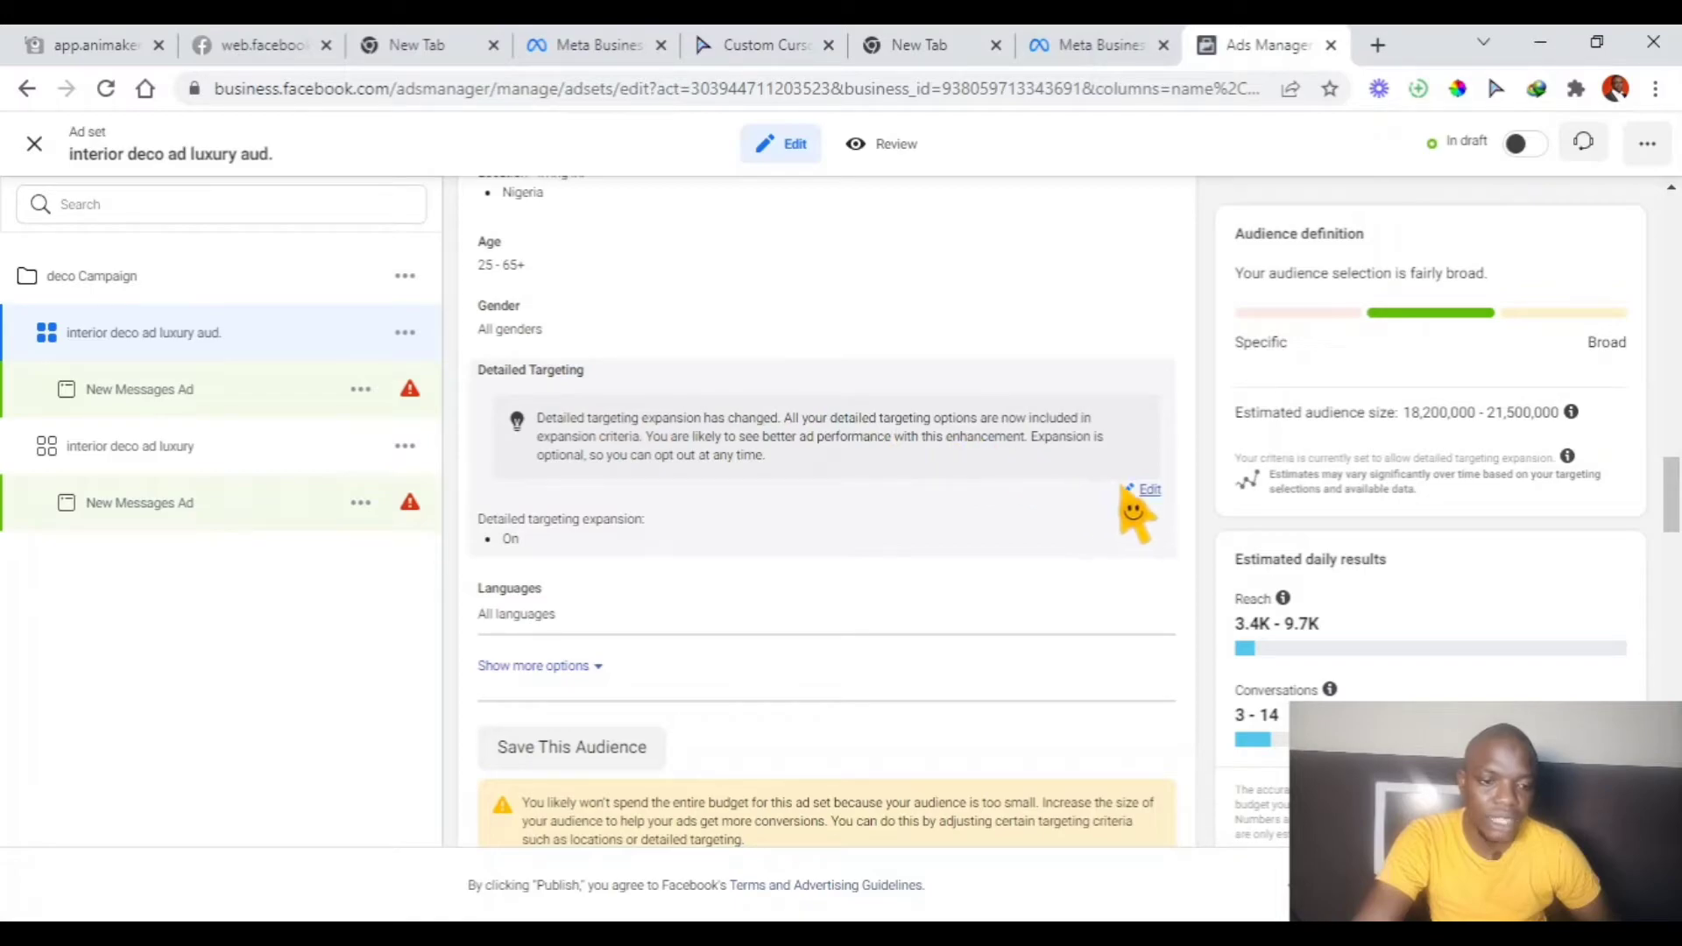
# Open the ad set's detailed targeting for editing and add the interest Luxury
pyautogui.click(1147, 491)
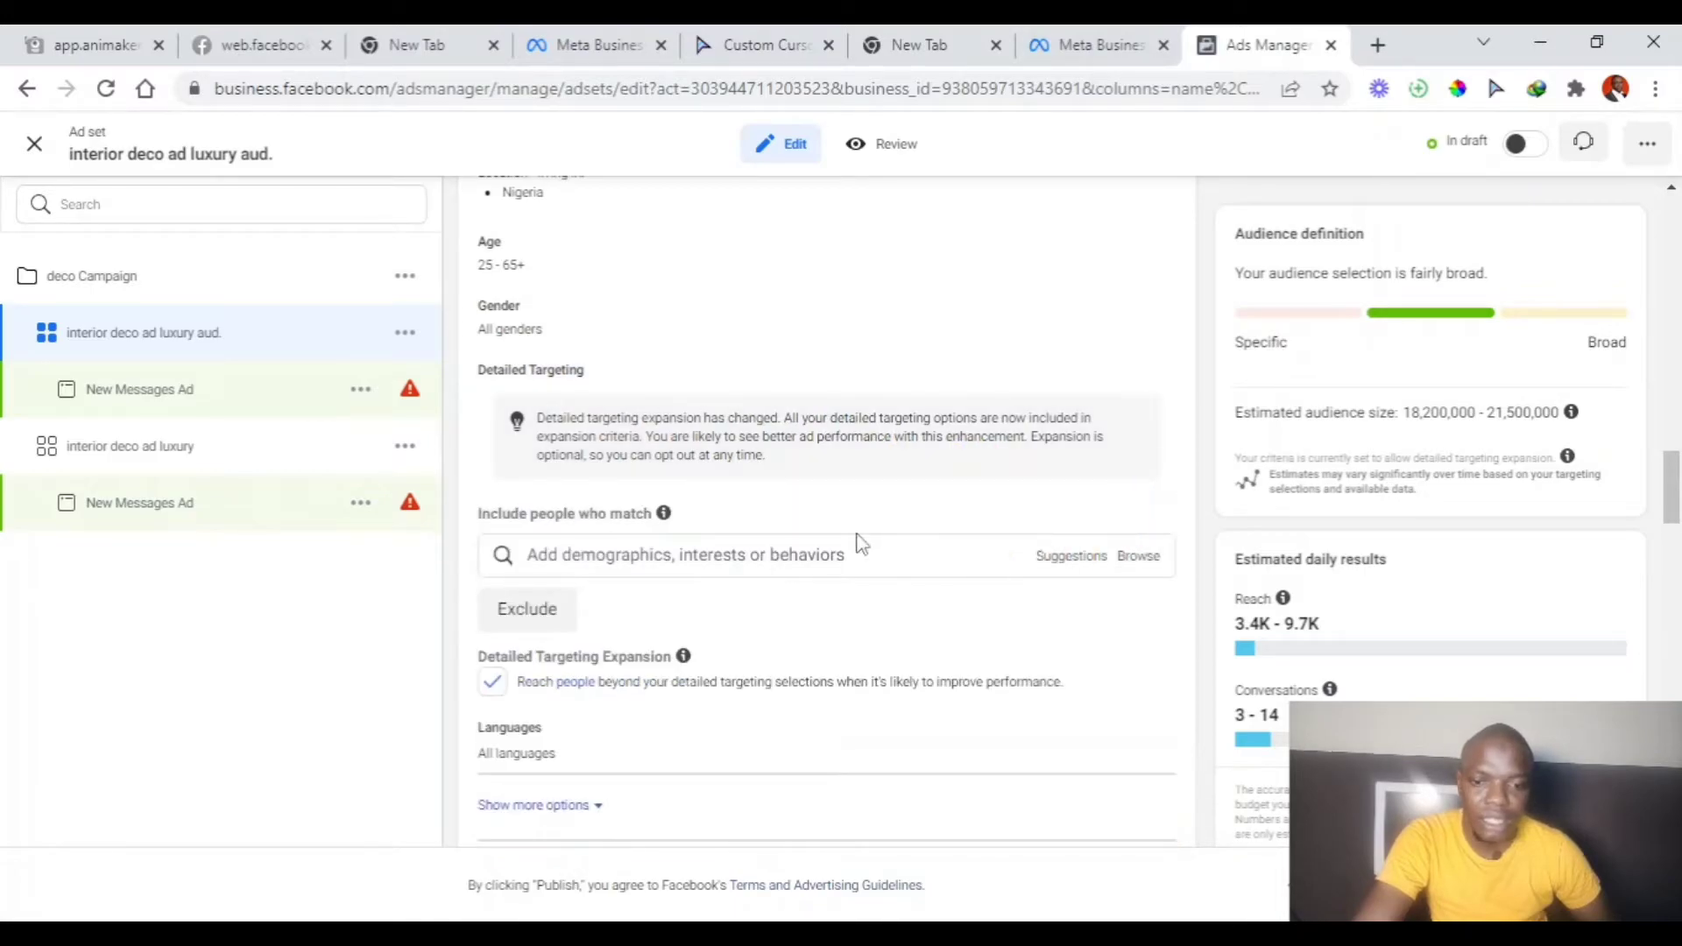
pyautogui.click(594, 550)
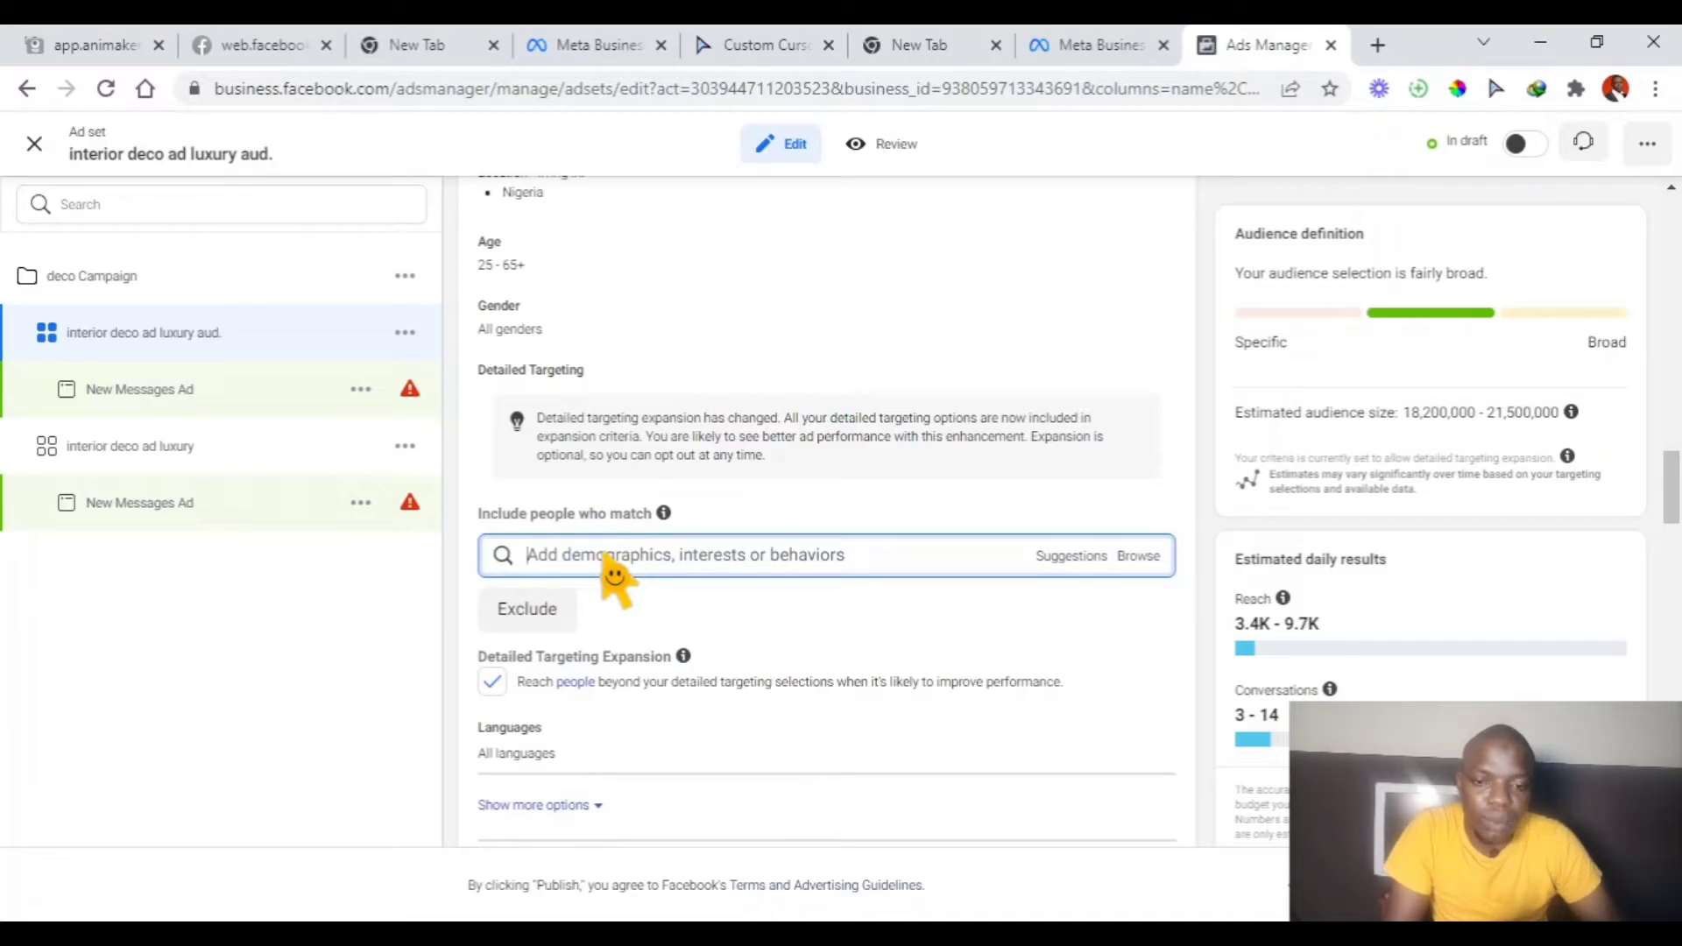
pyautogui.click(616, 578)
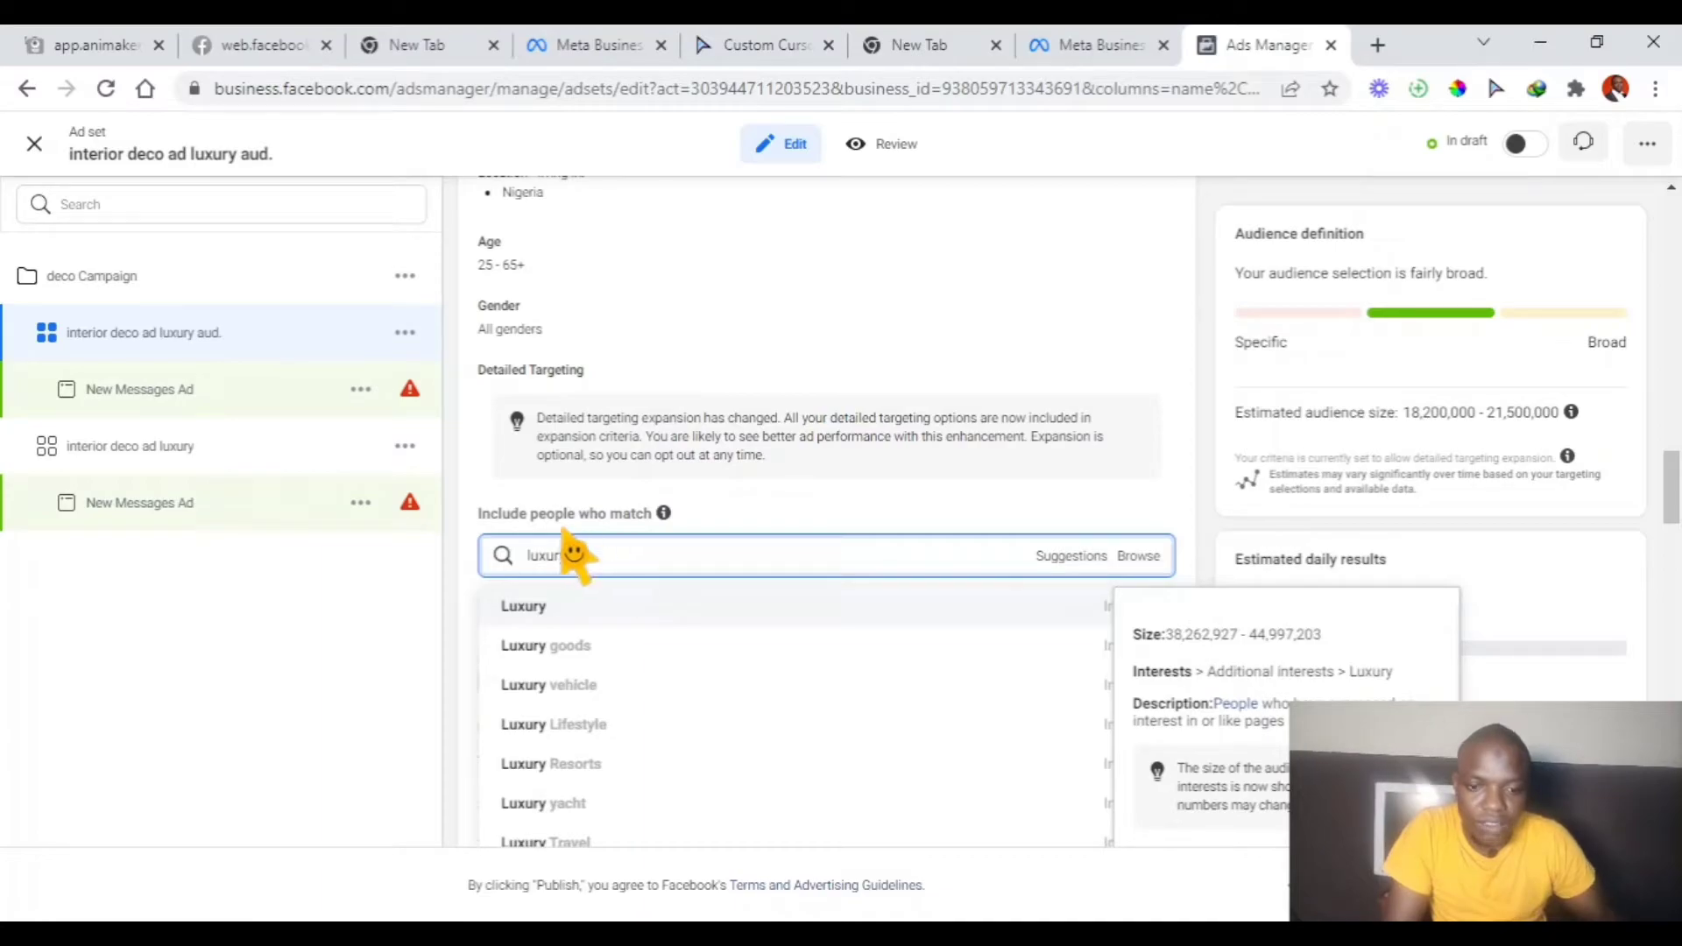
pyautogui.click(564, 614)
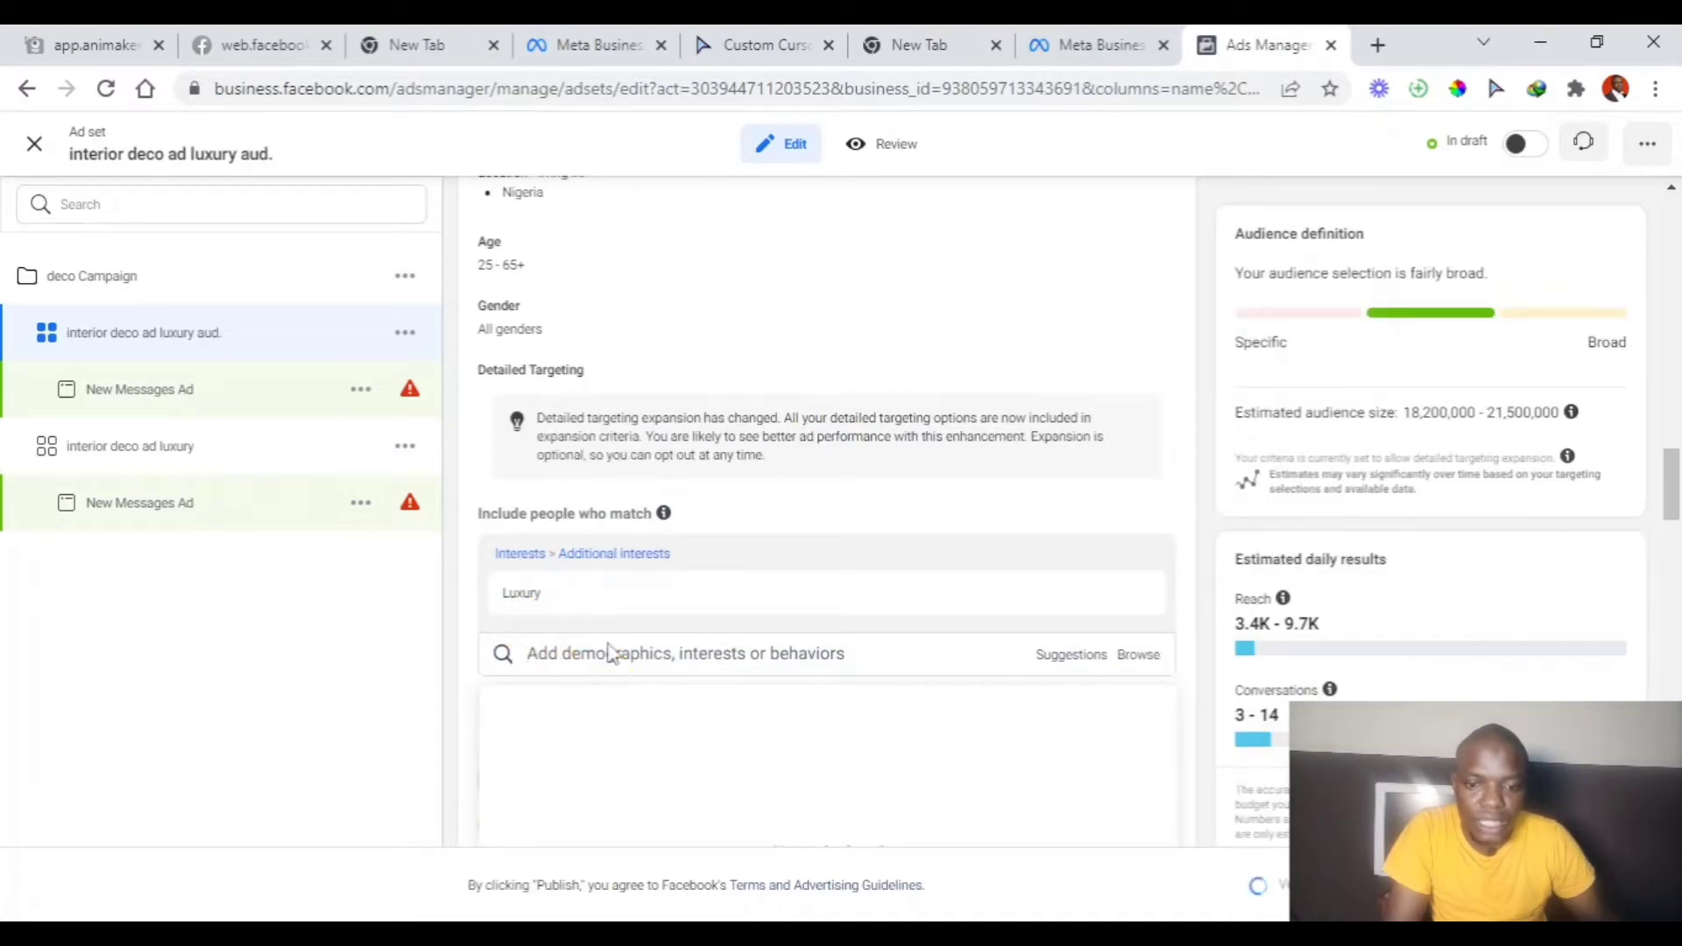
# Search the targeting options for more luxury interests and add Luxury Lifestyle to the included audience
pyautogui.write('lu')
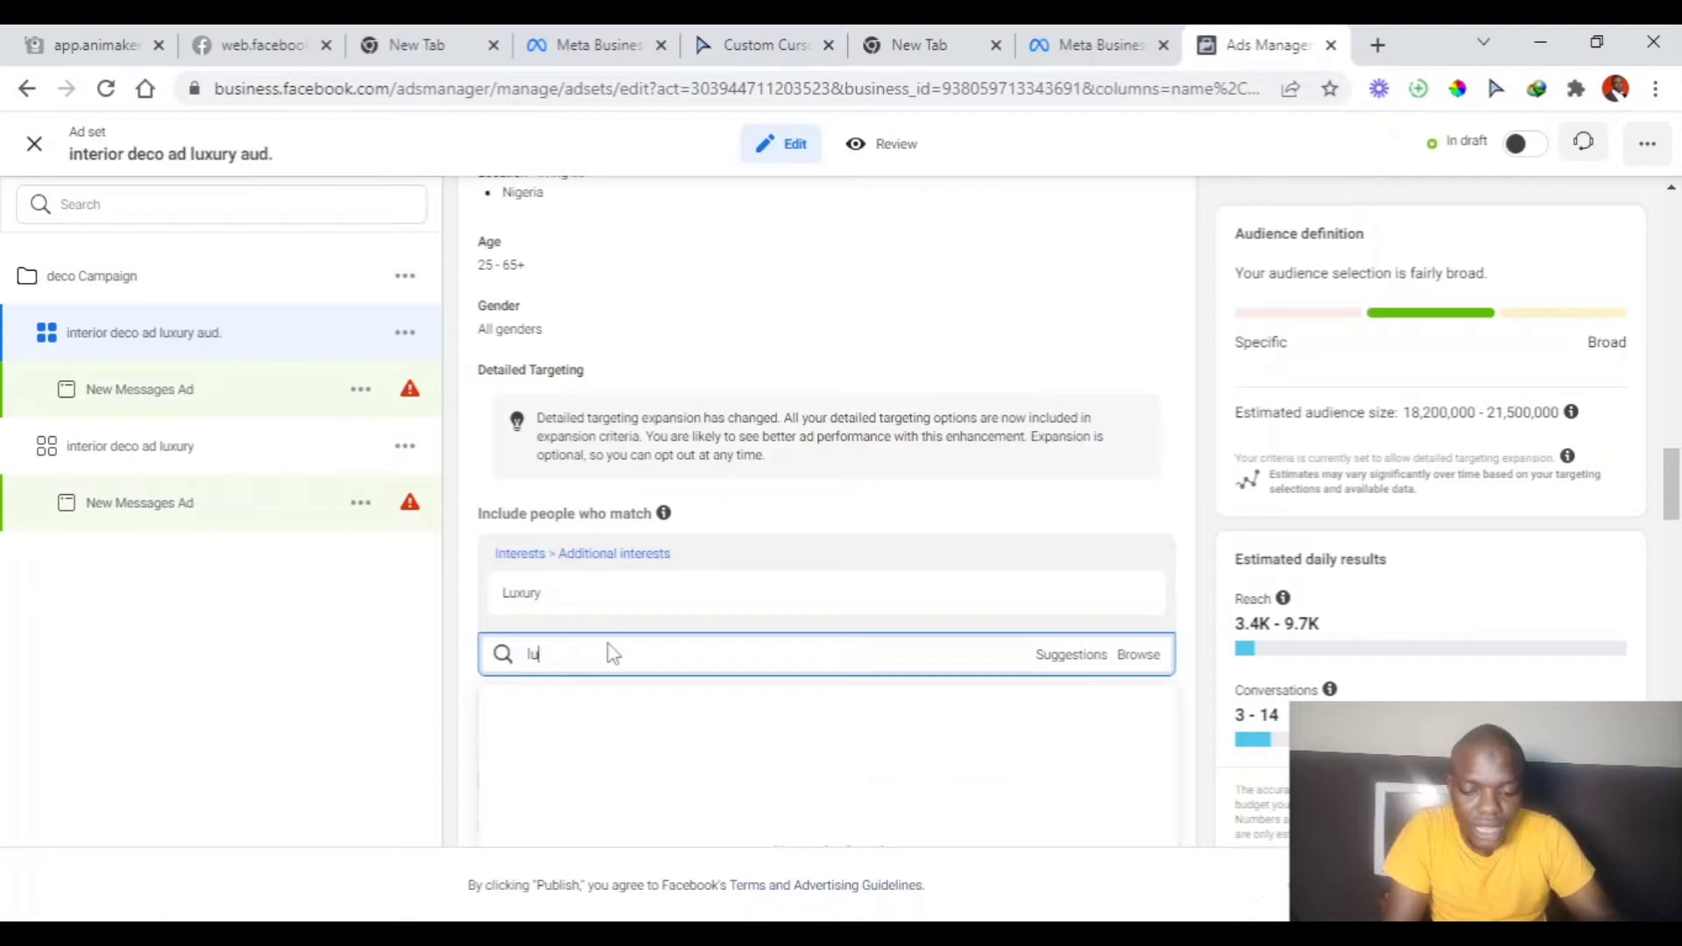
pyautogui.write('xur')
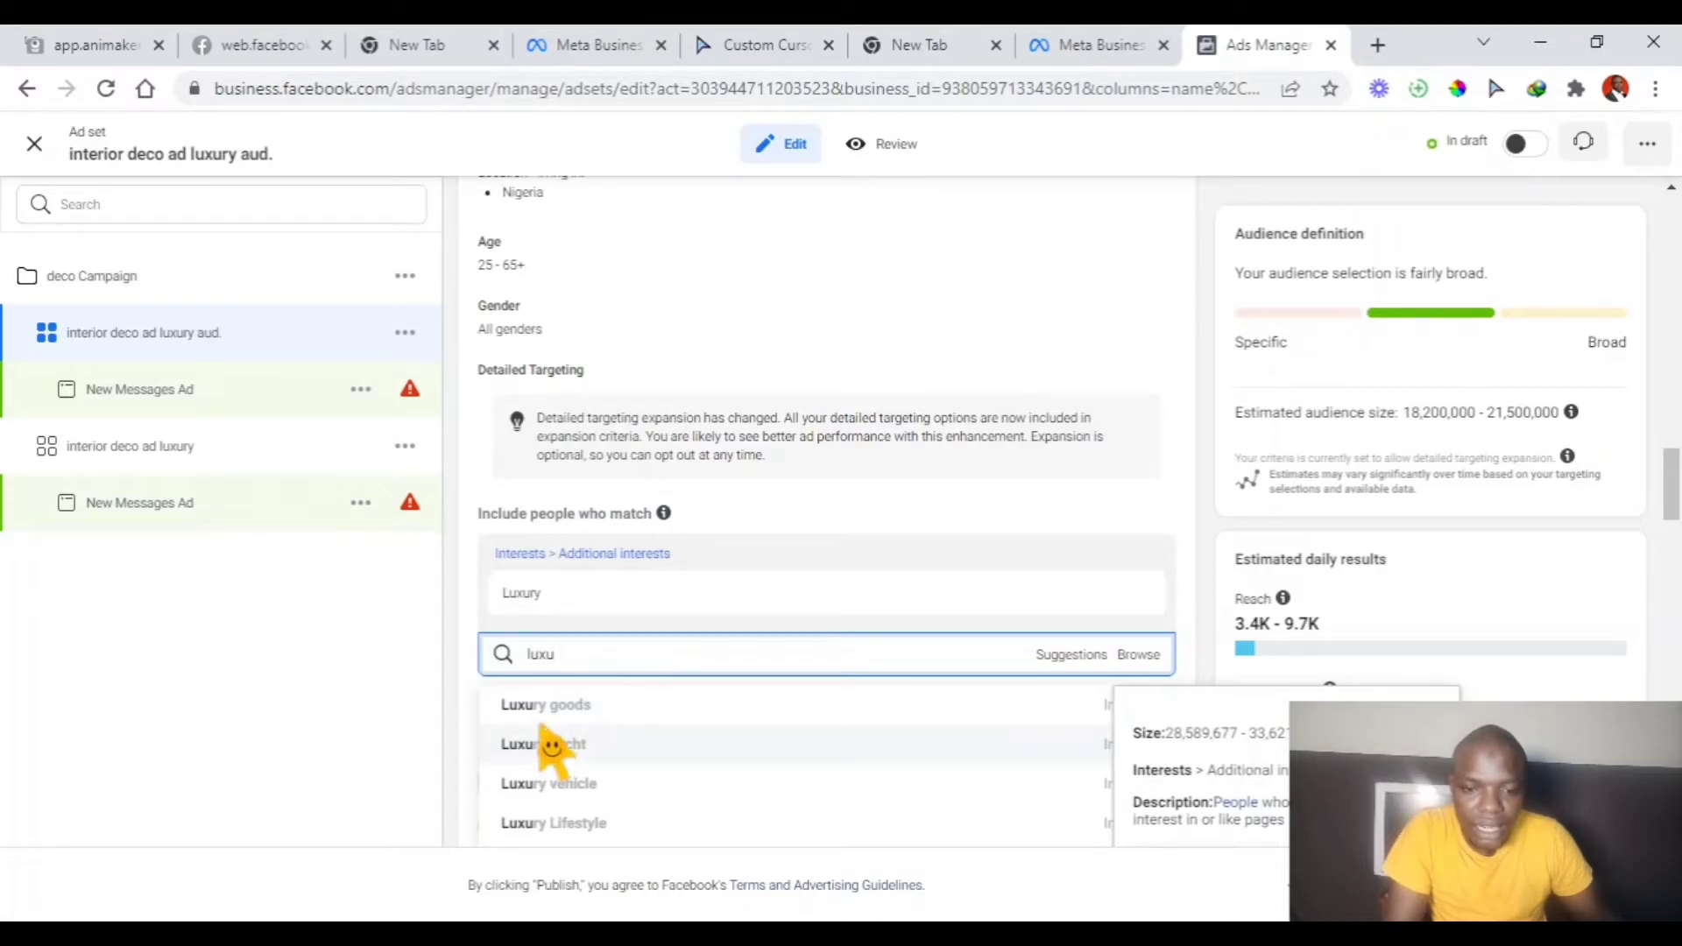
pyautogui.scroll(3, 548, 745)
pyautogui.scroll(-2, 561, 758)
pyautogui.scroll(-1, 565, 767)
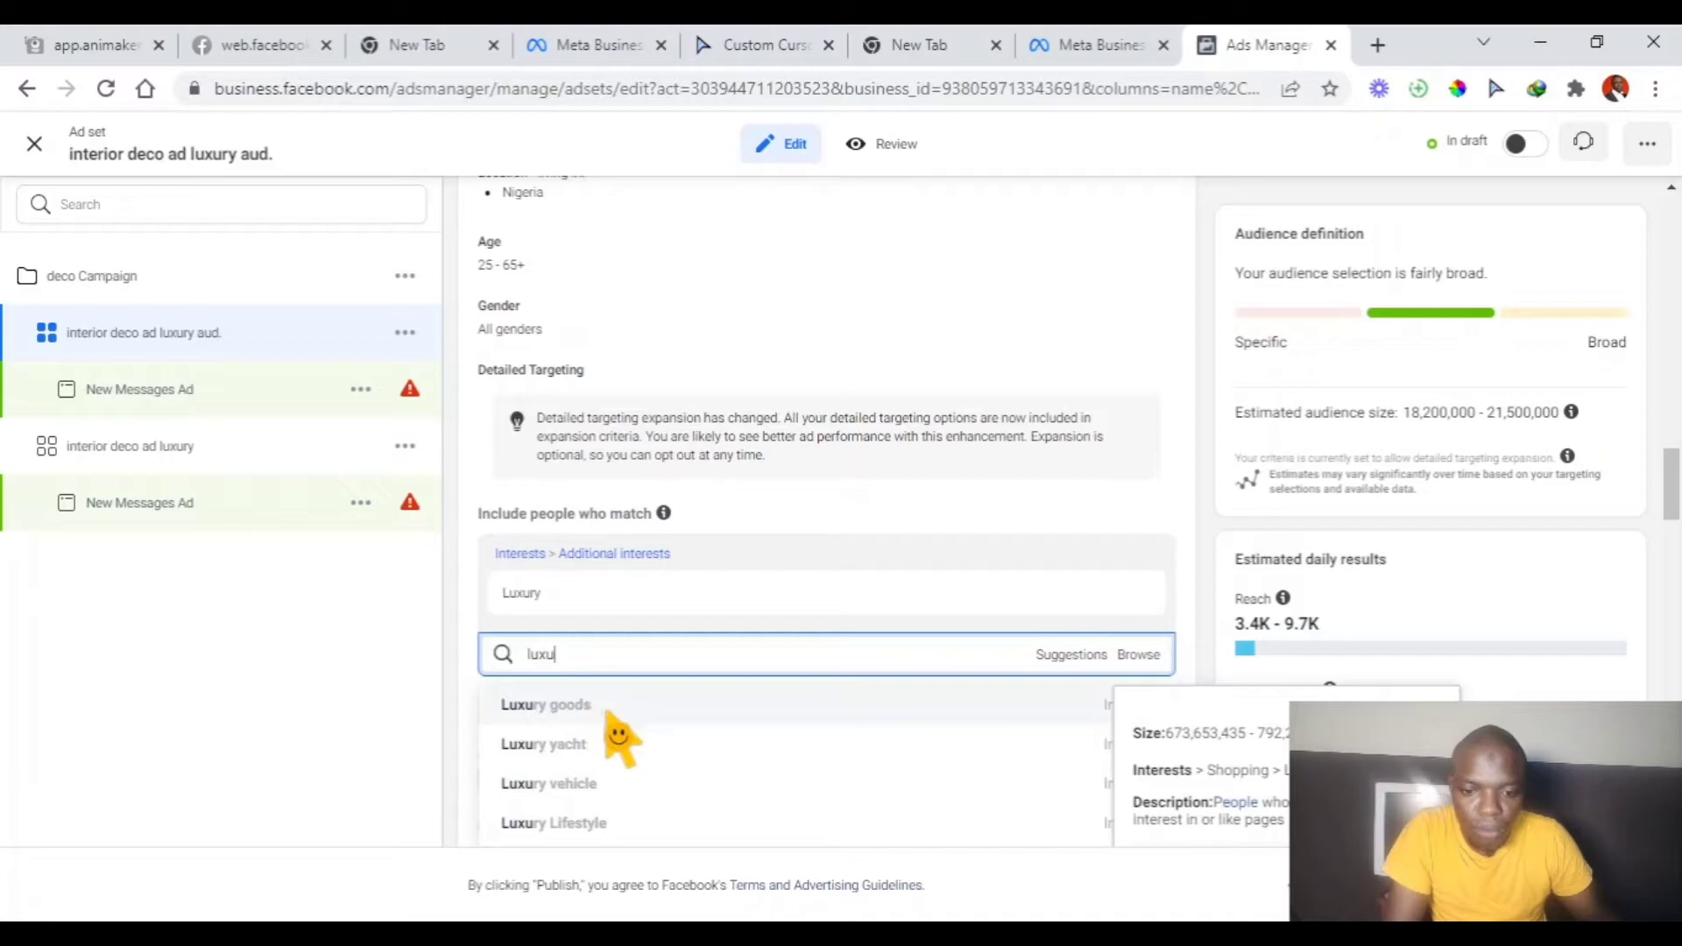
pyautogui.scroll(-2, 614, 775)
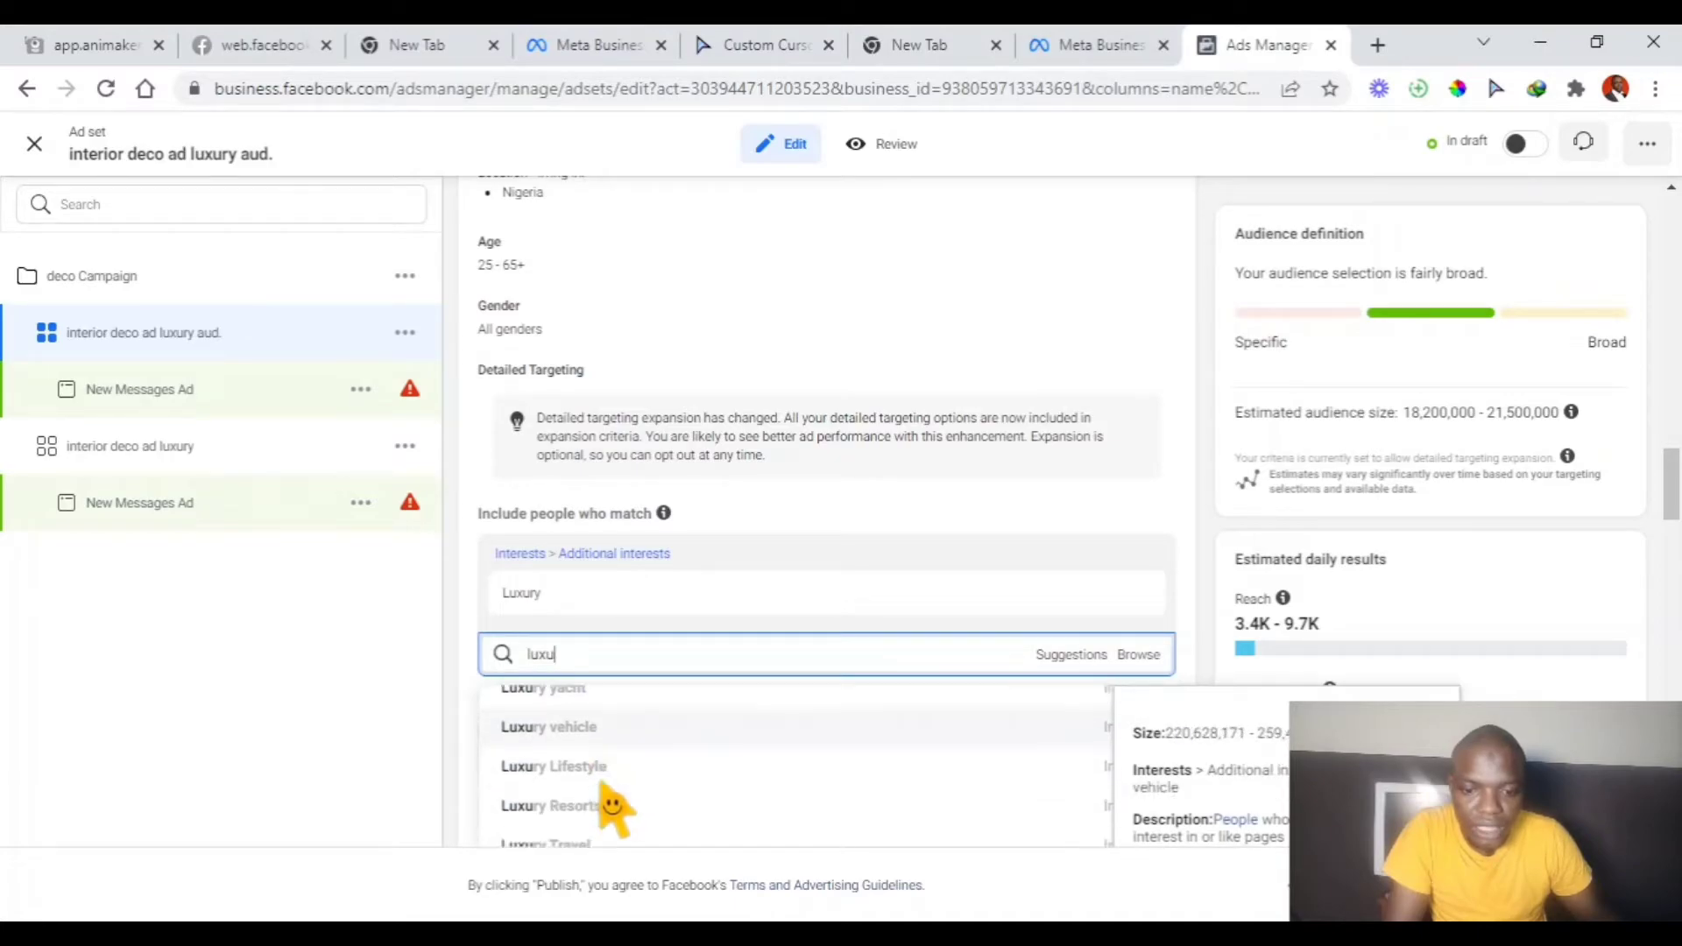
pyautogui.scroll(2, 603, 802)
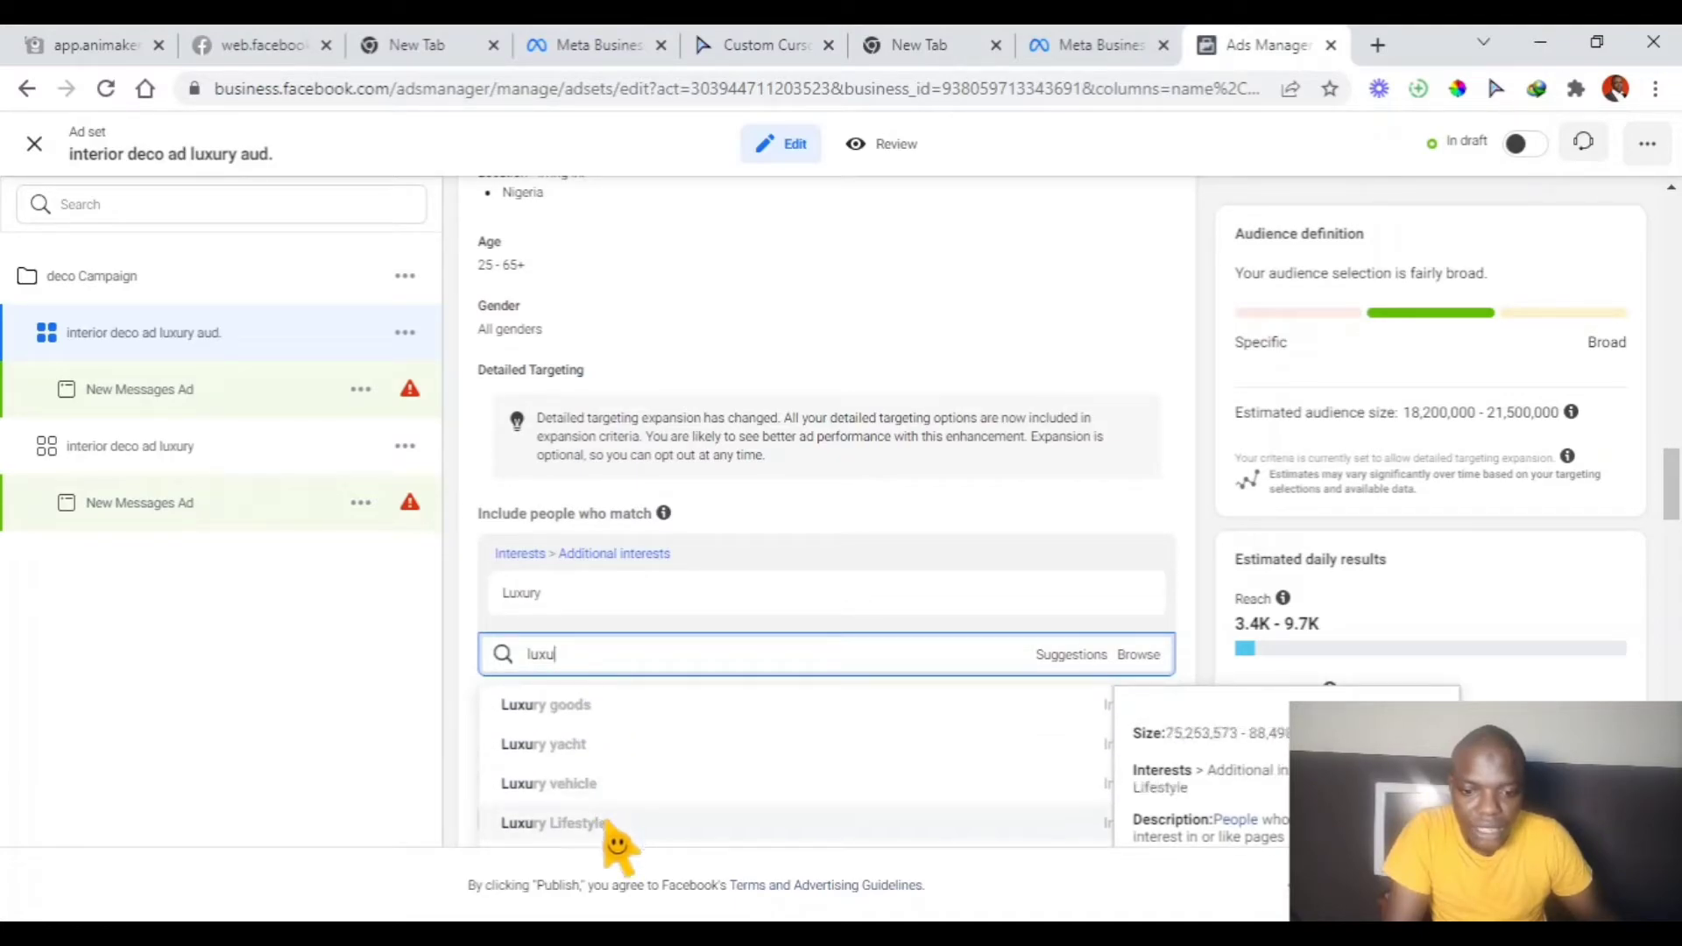
pyautogui.click(607, 824)
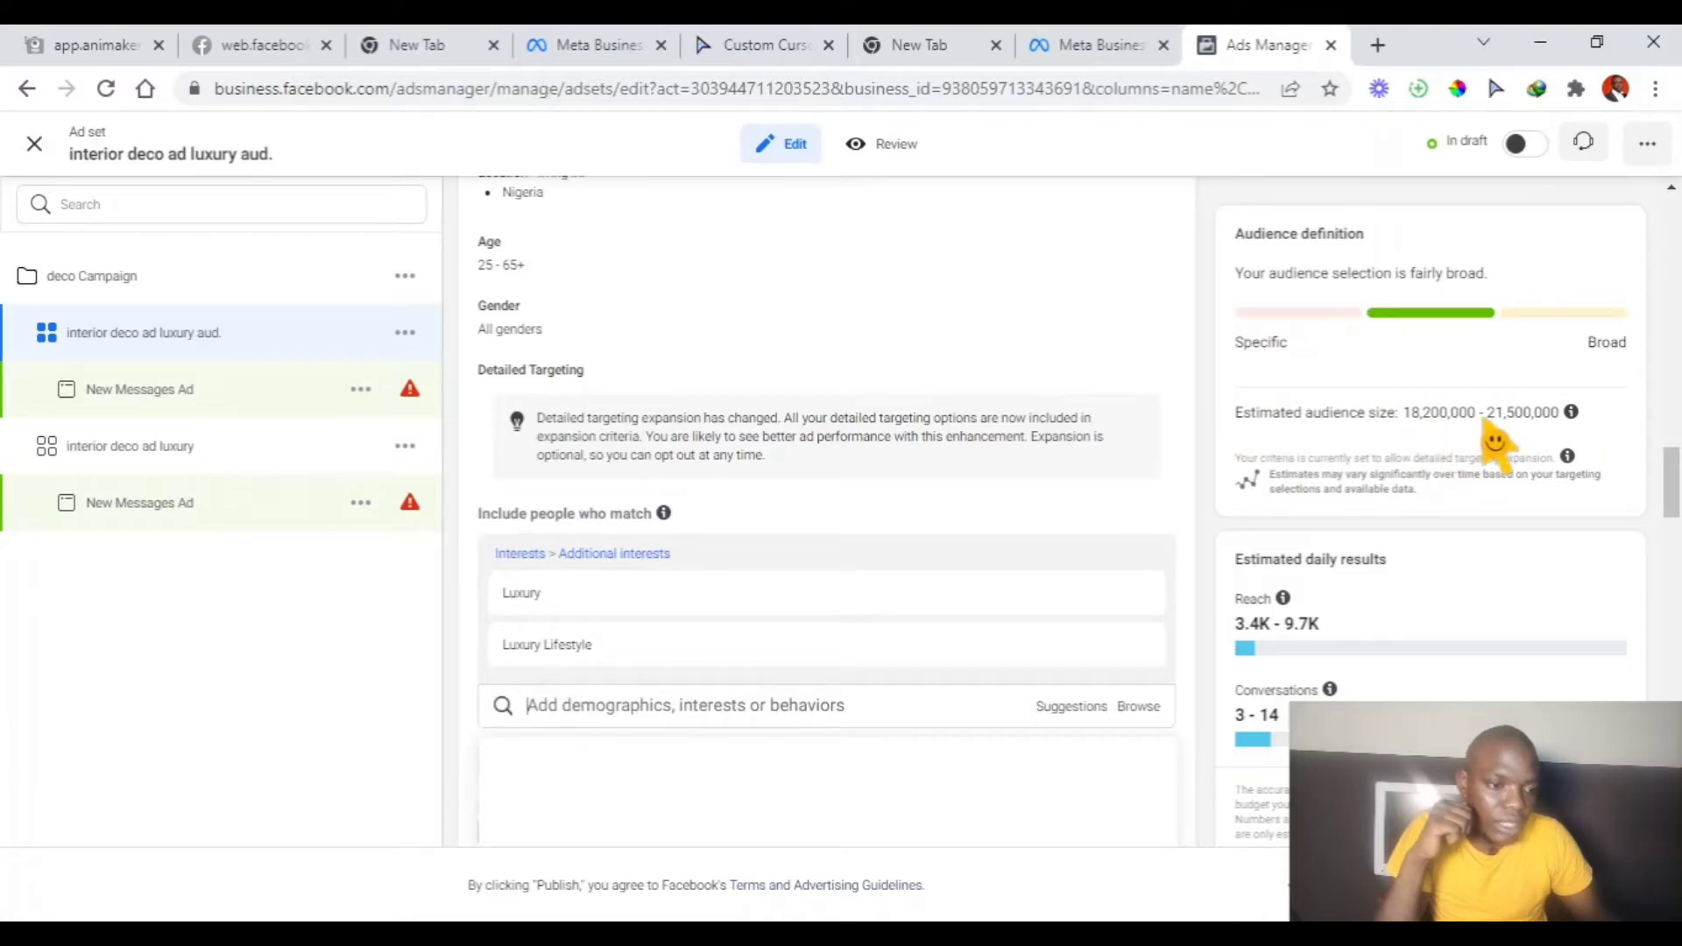
# Search the targeting options for luxury and luxury home interests, and add Luxury Resorts to the included audience
pyautogui.click(649, 705)
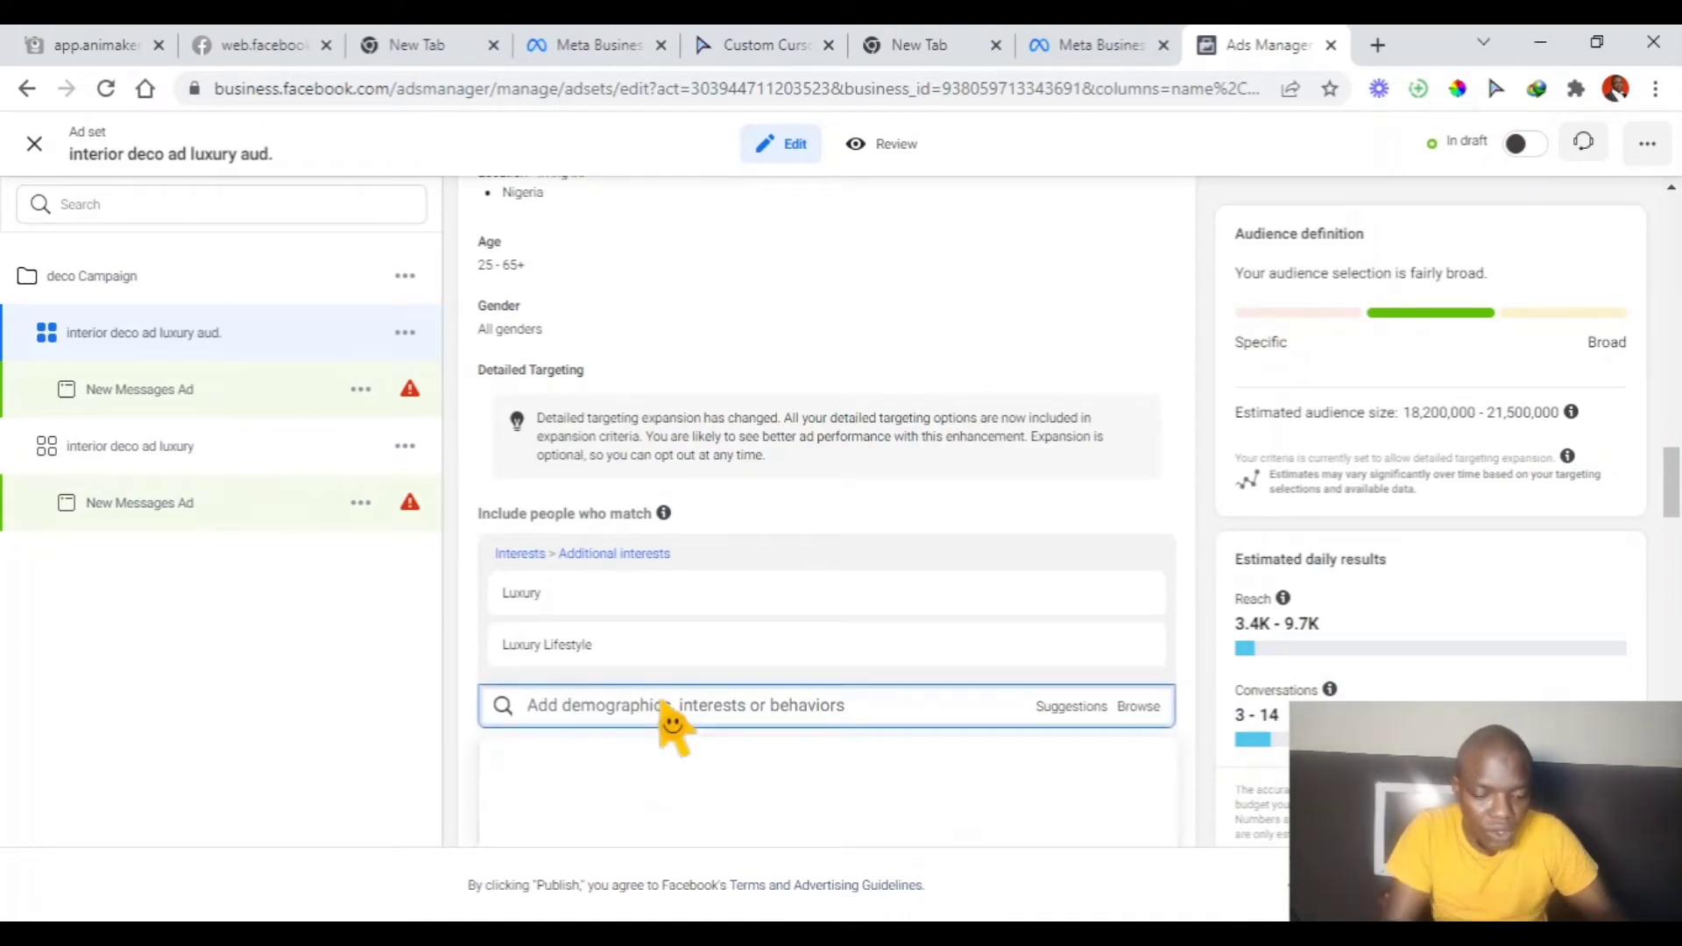
pyautogui.write('luxury')
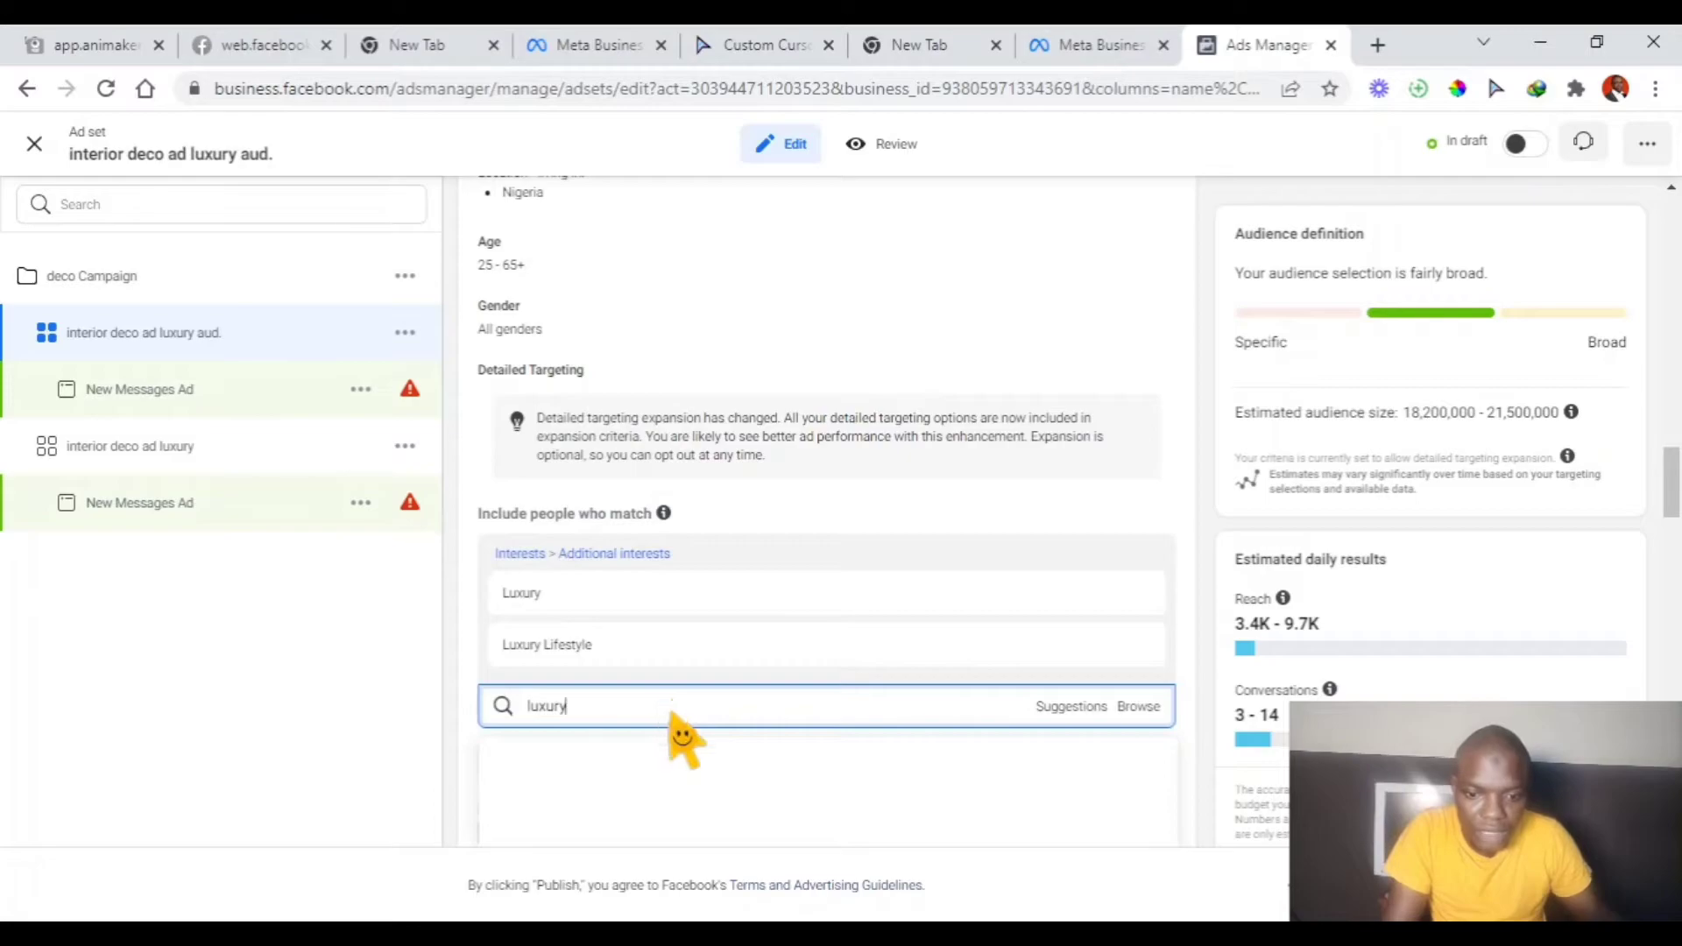
pyautogui.scroll(-3, 675, 736)
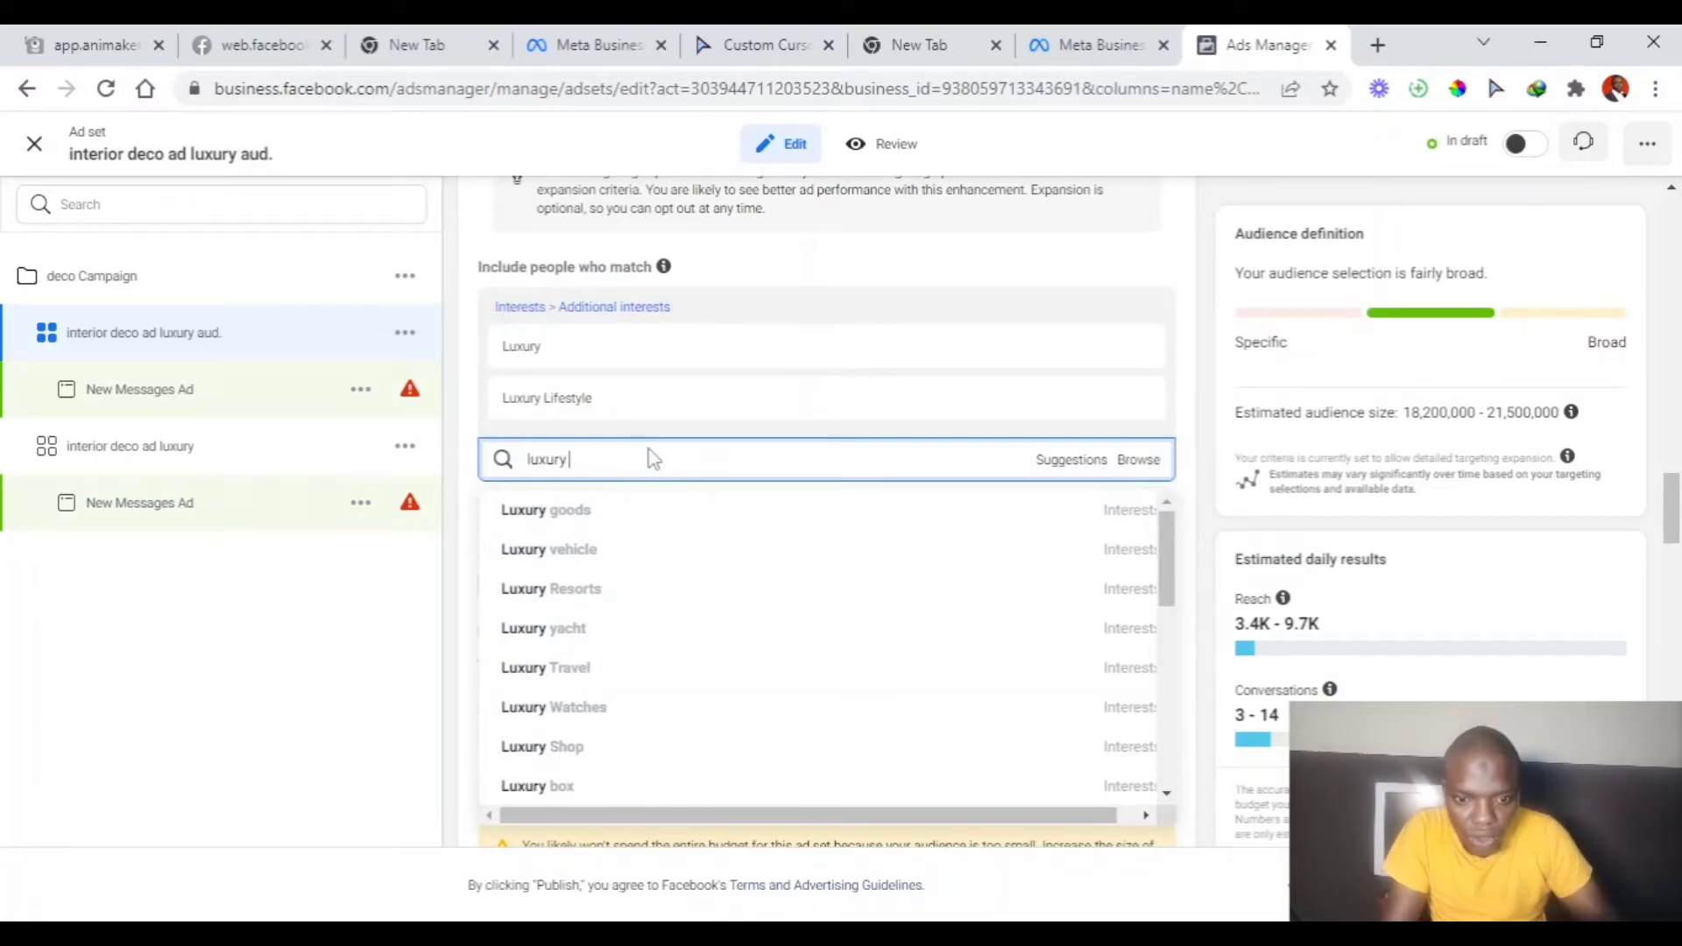
pyautogui.write('home')
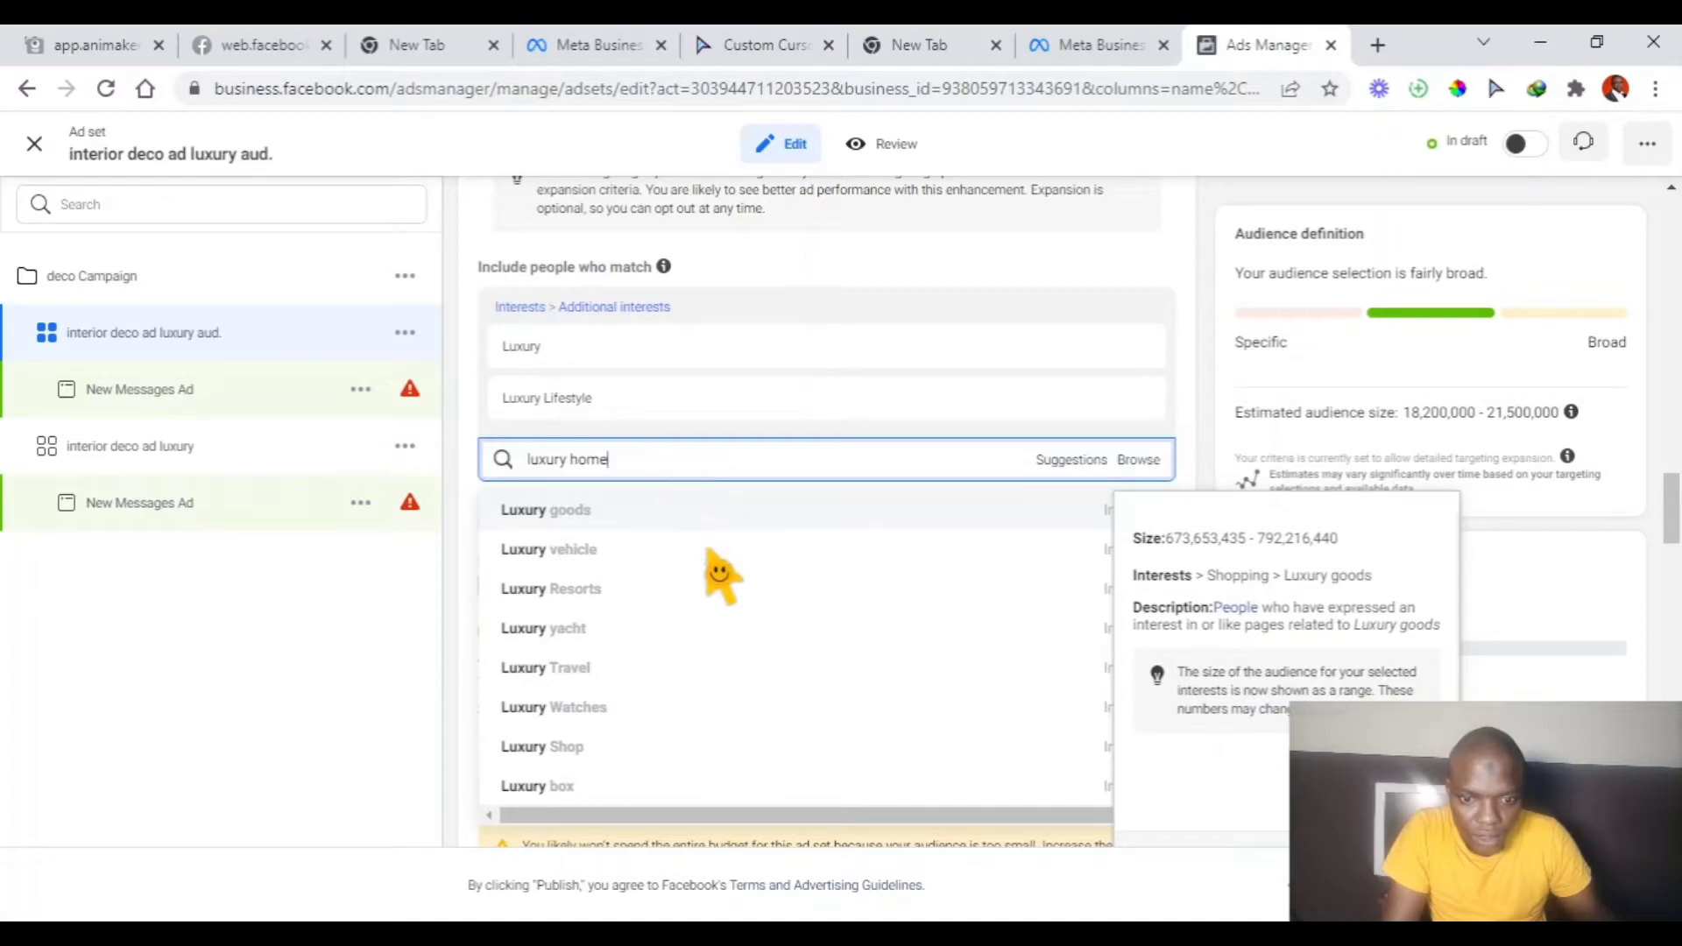
pyautogui.scroll(2, 711, 712)
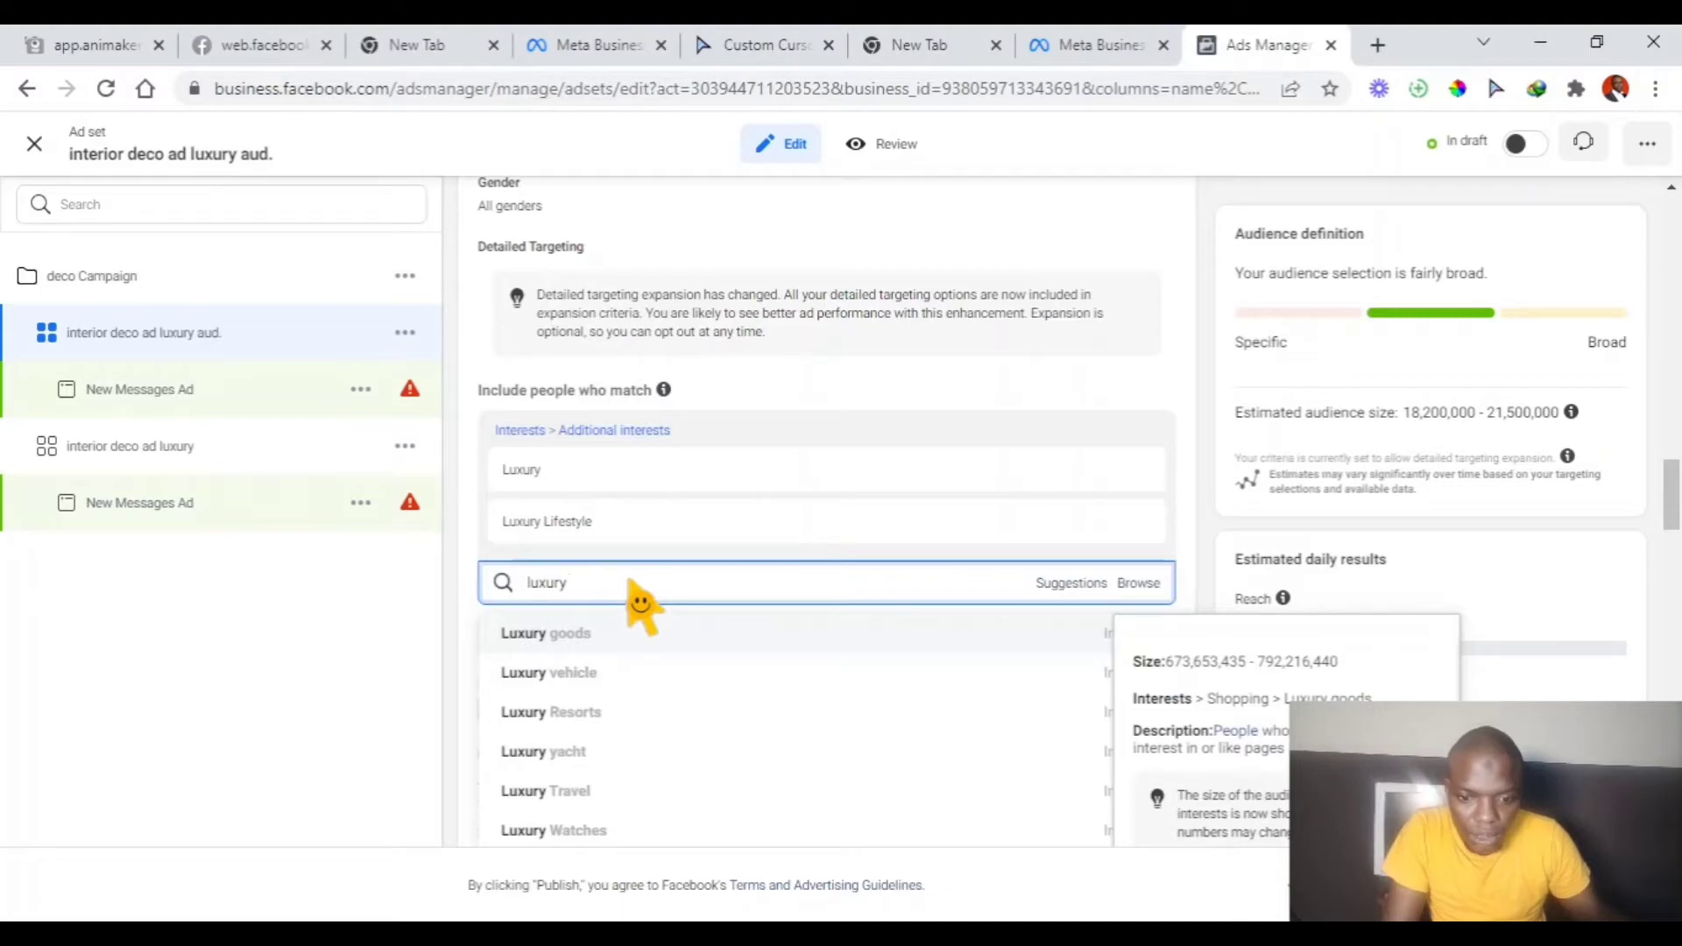
pyautogui.click(578, 714)
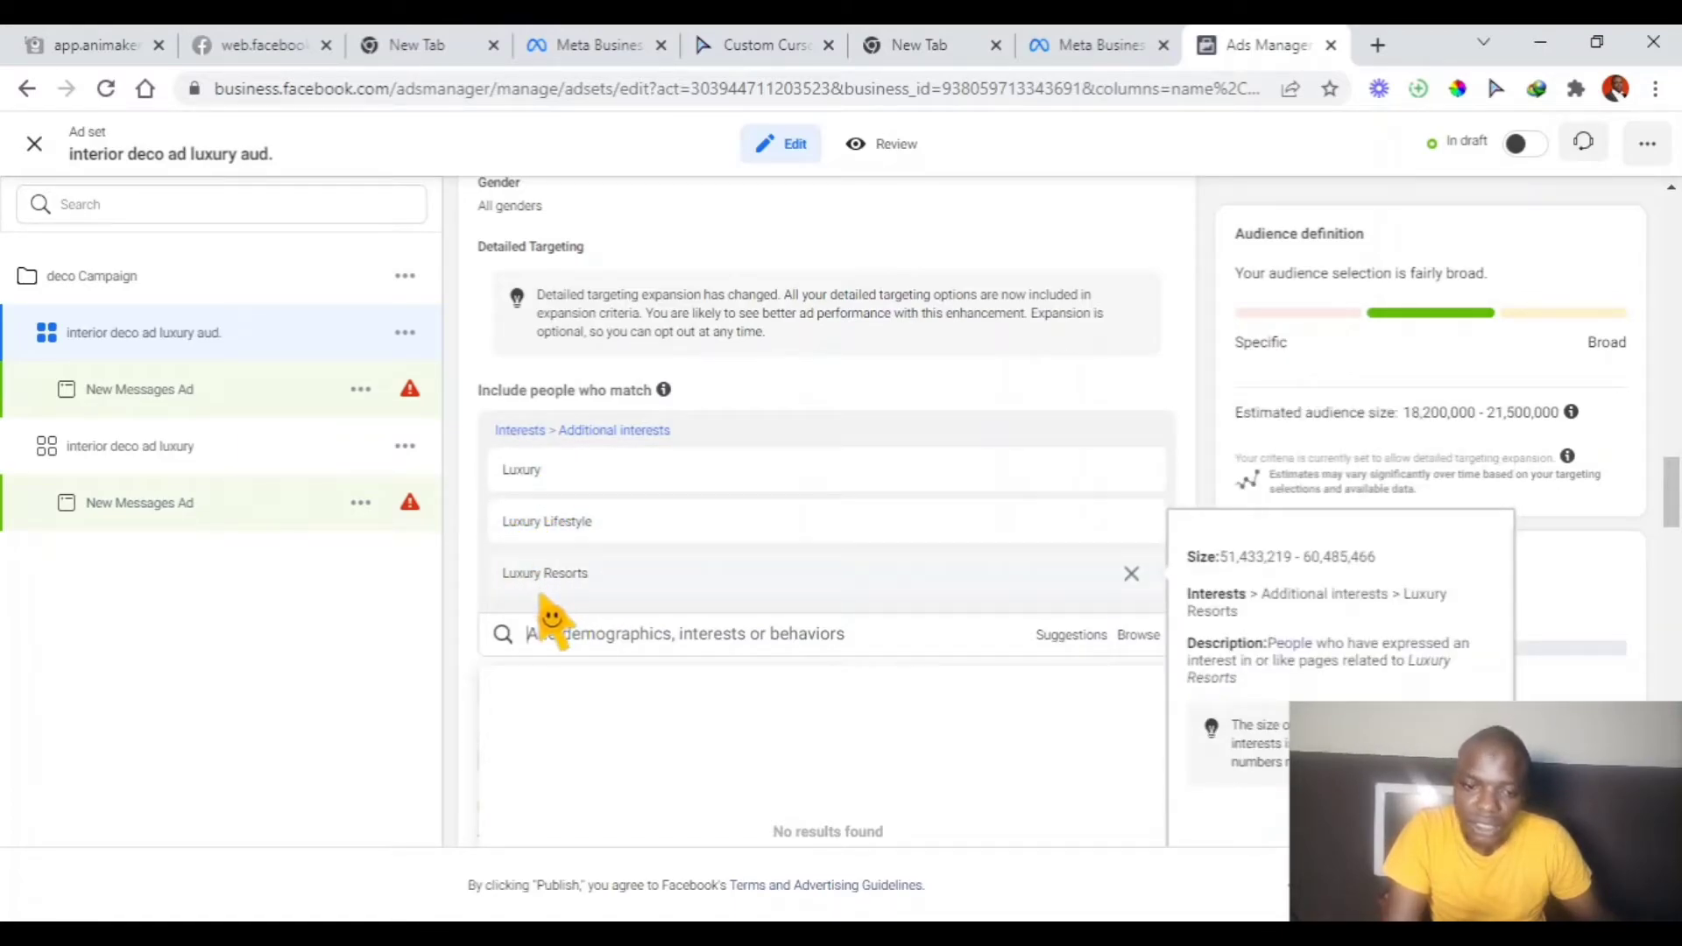
# Review the suggested interests for the luxury audience, the included interests and the remaining detailed targeting options
pyautogui.click(1060, 649)
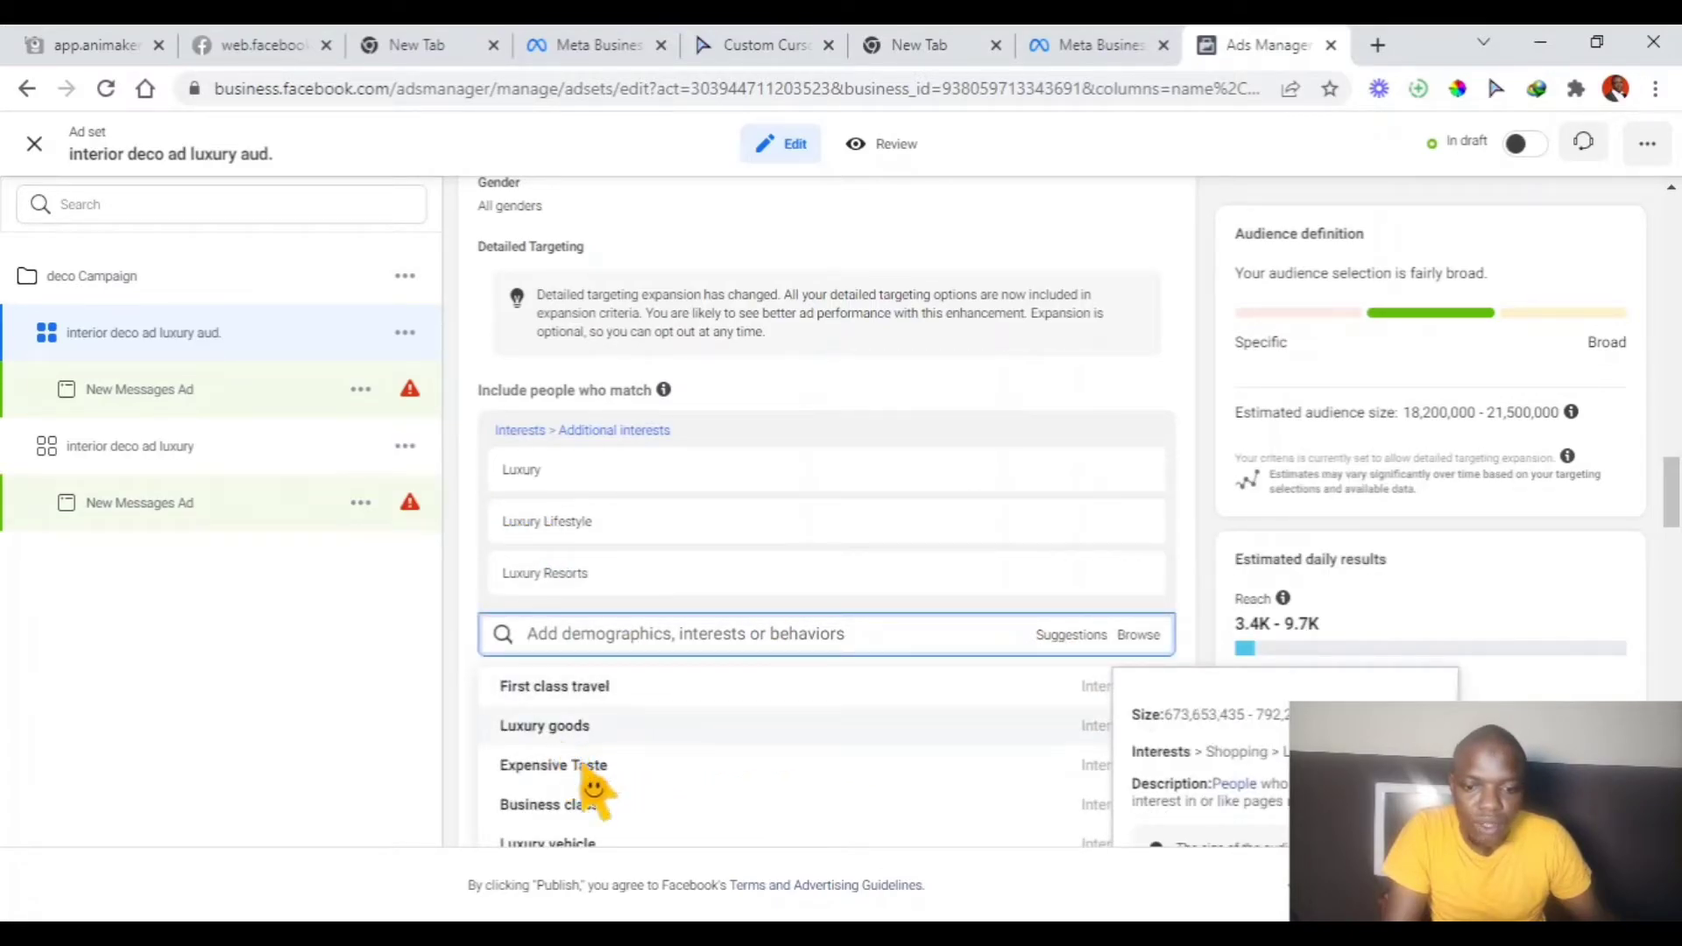
pyautogui.scroll(-3, 644, 811)
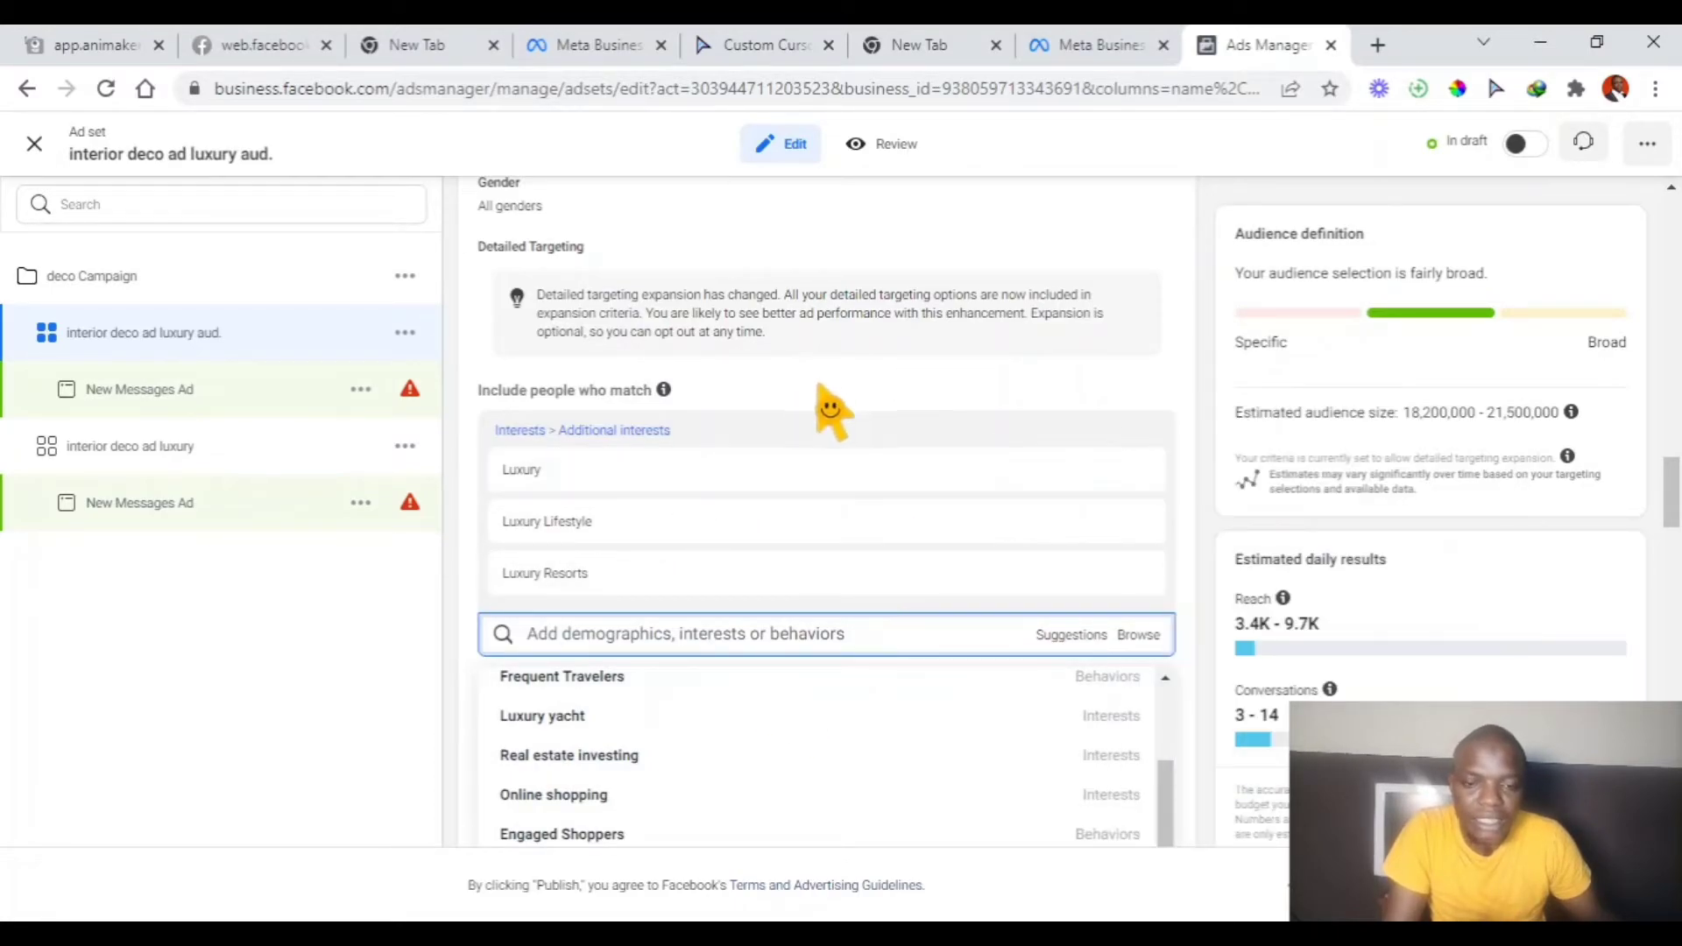
pyautogui.click(829, 412)
pyautogui.moveTo(631, 603)
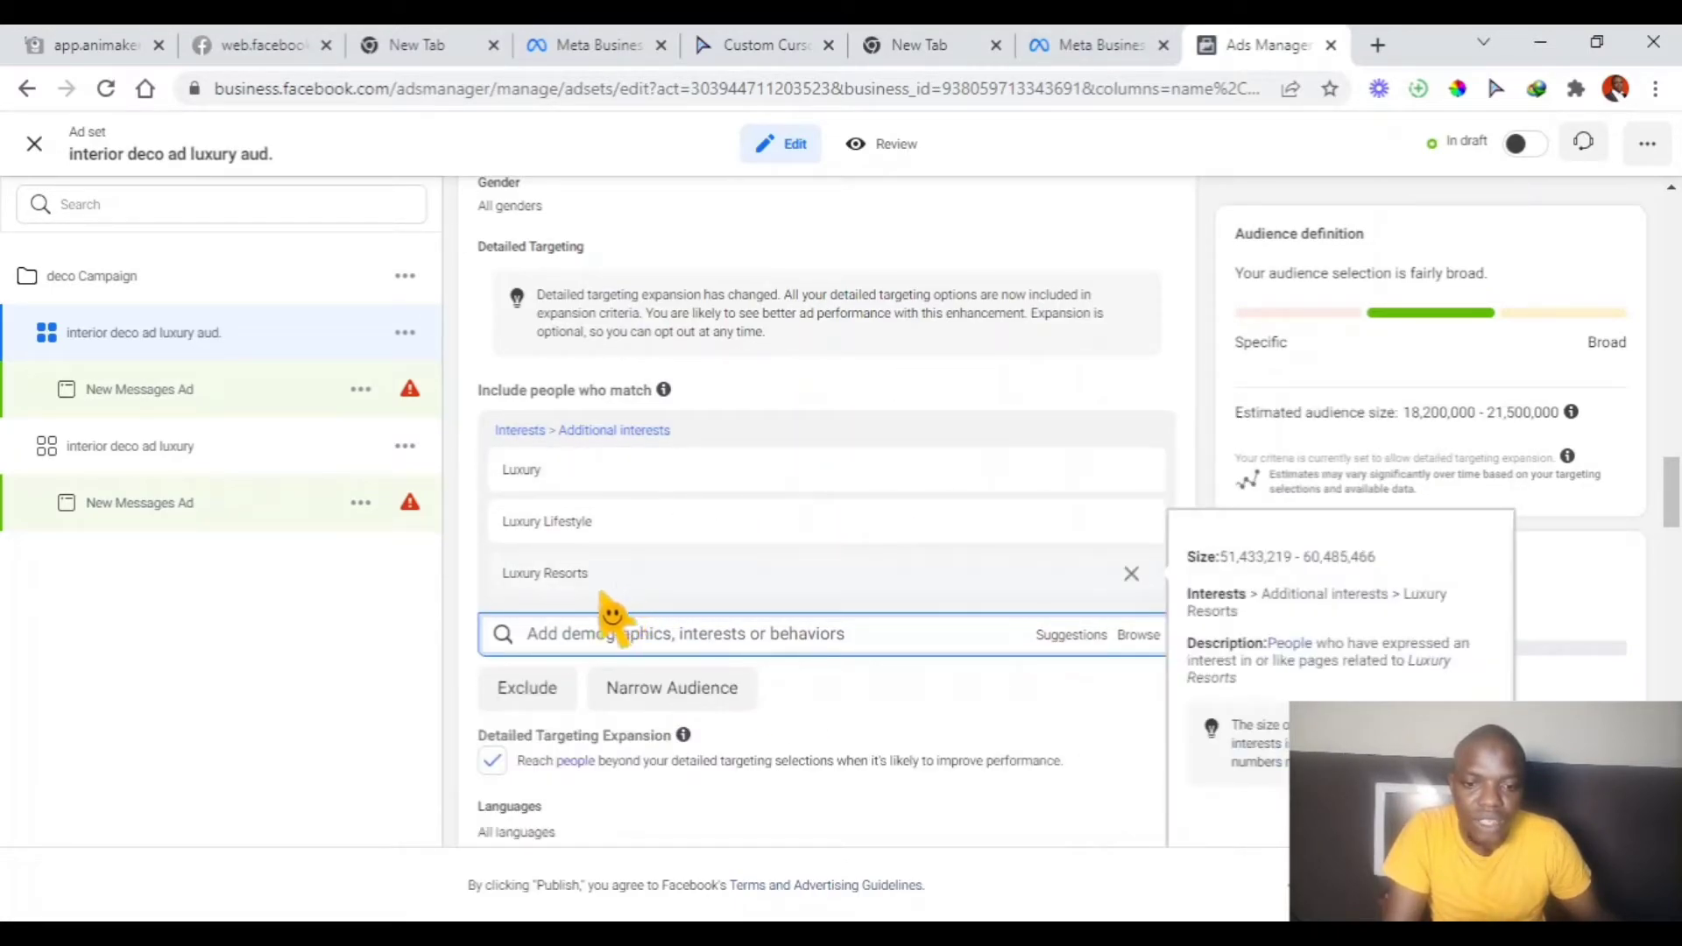
pyautogui.moveTo(519, 531)
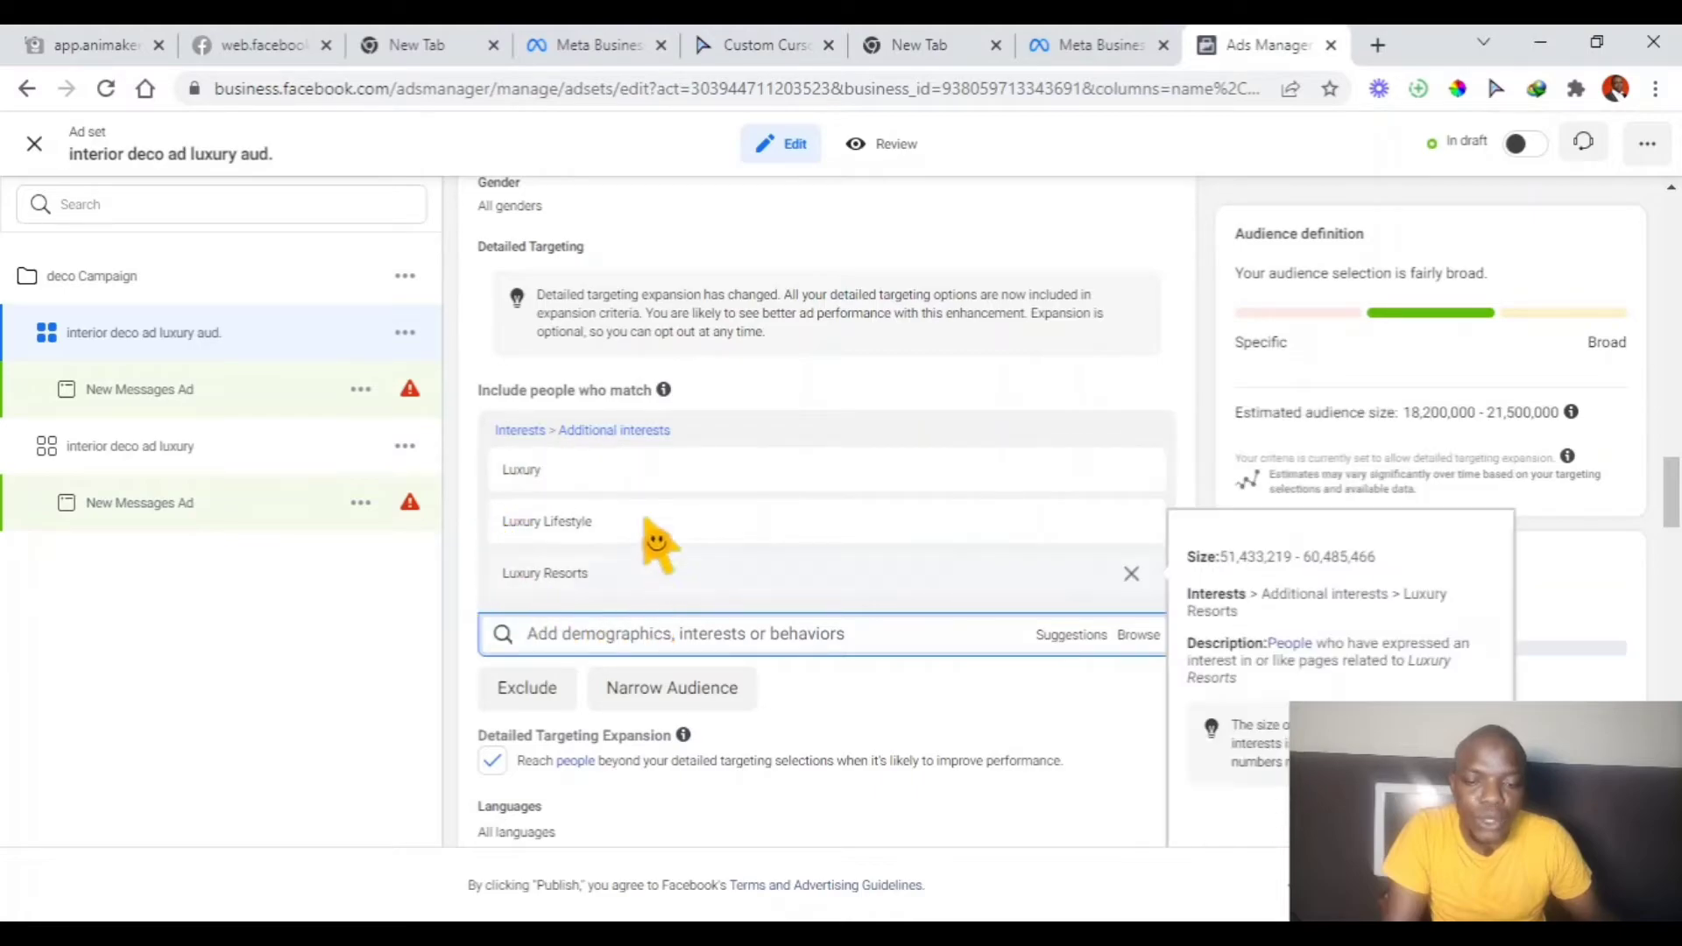
pyautogui.moveTo(588, 544)
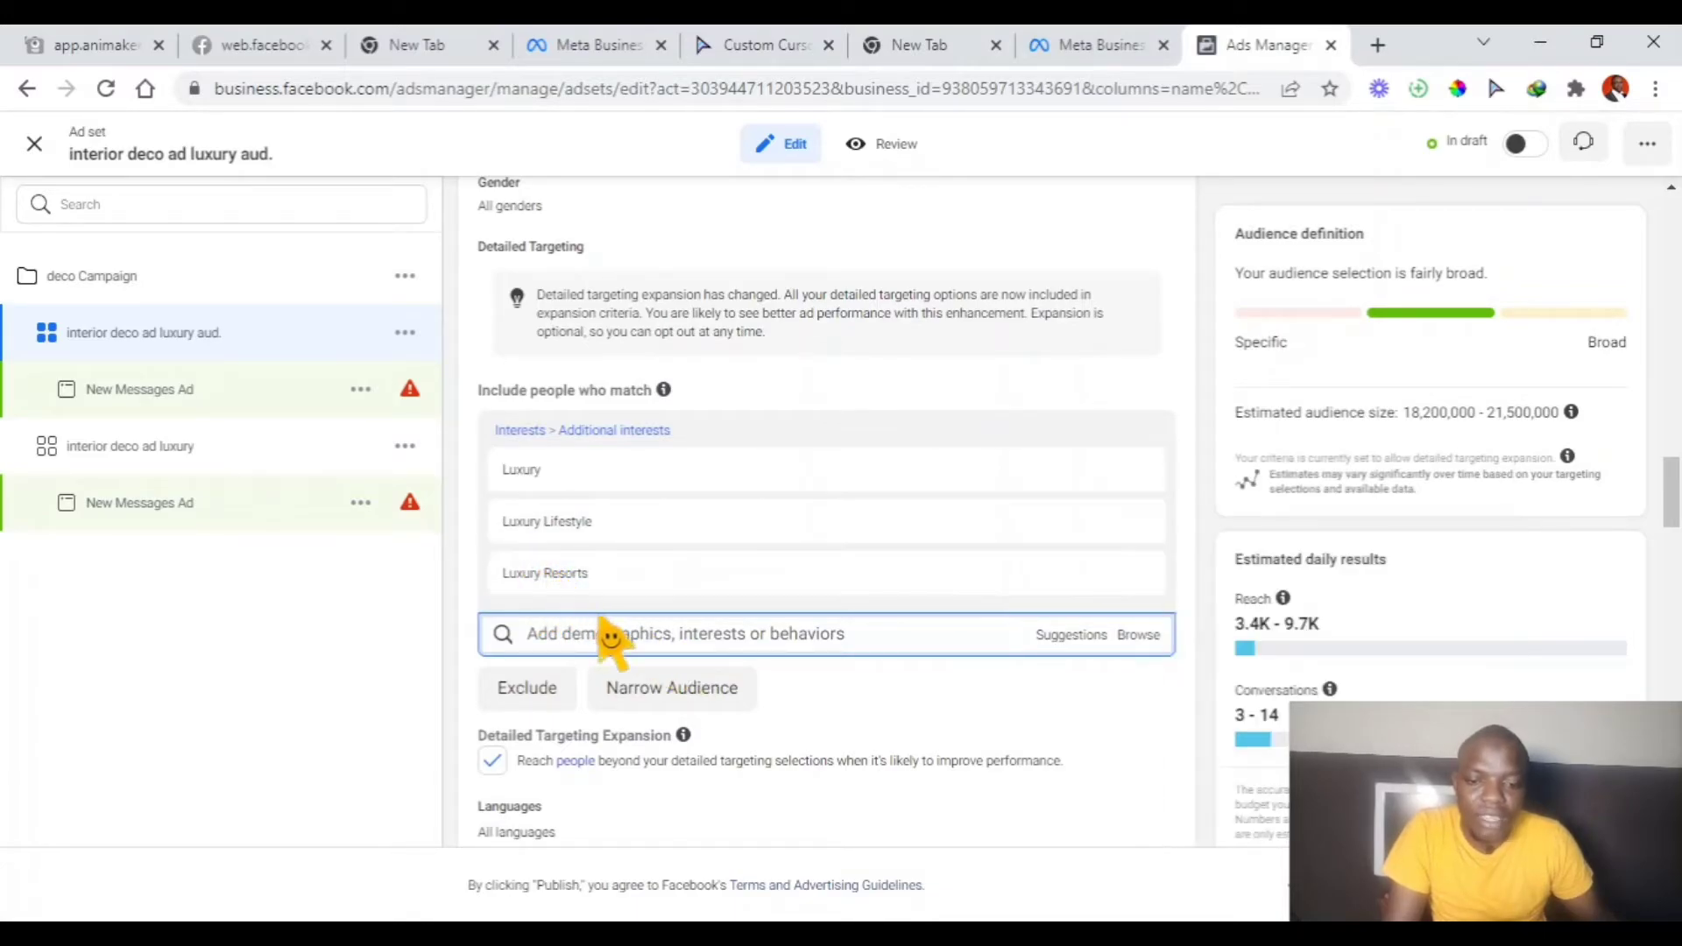
pyautogui.scroll(-4, 920, 705)
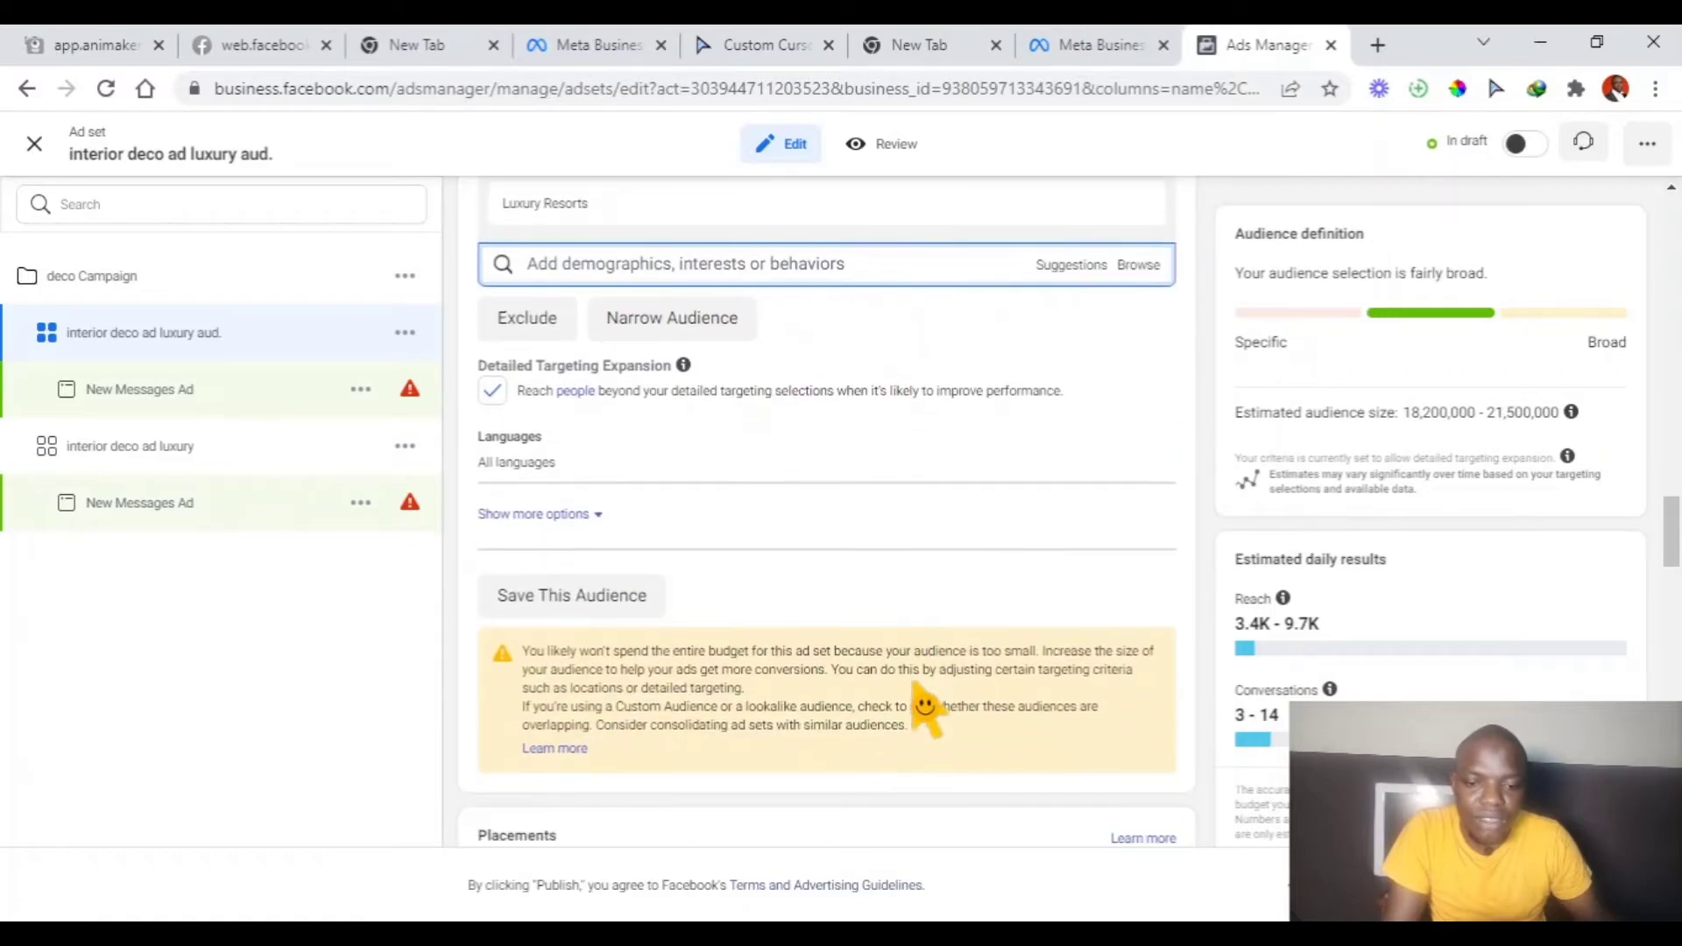
pyautogui.scroll(4, 876, 639)
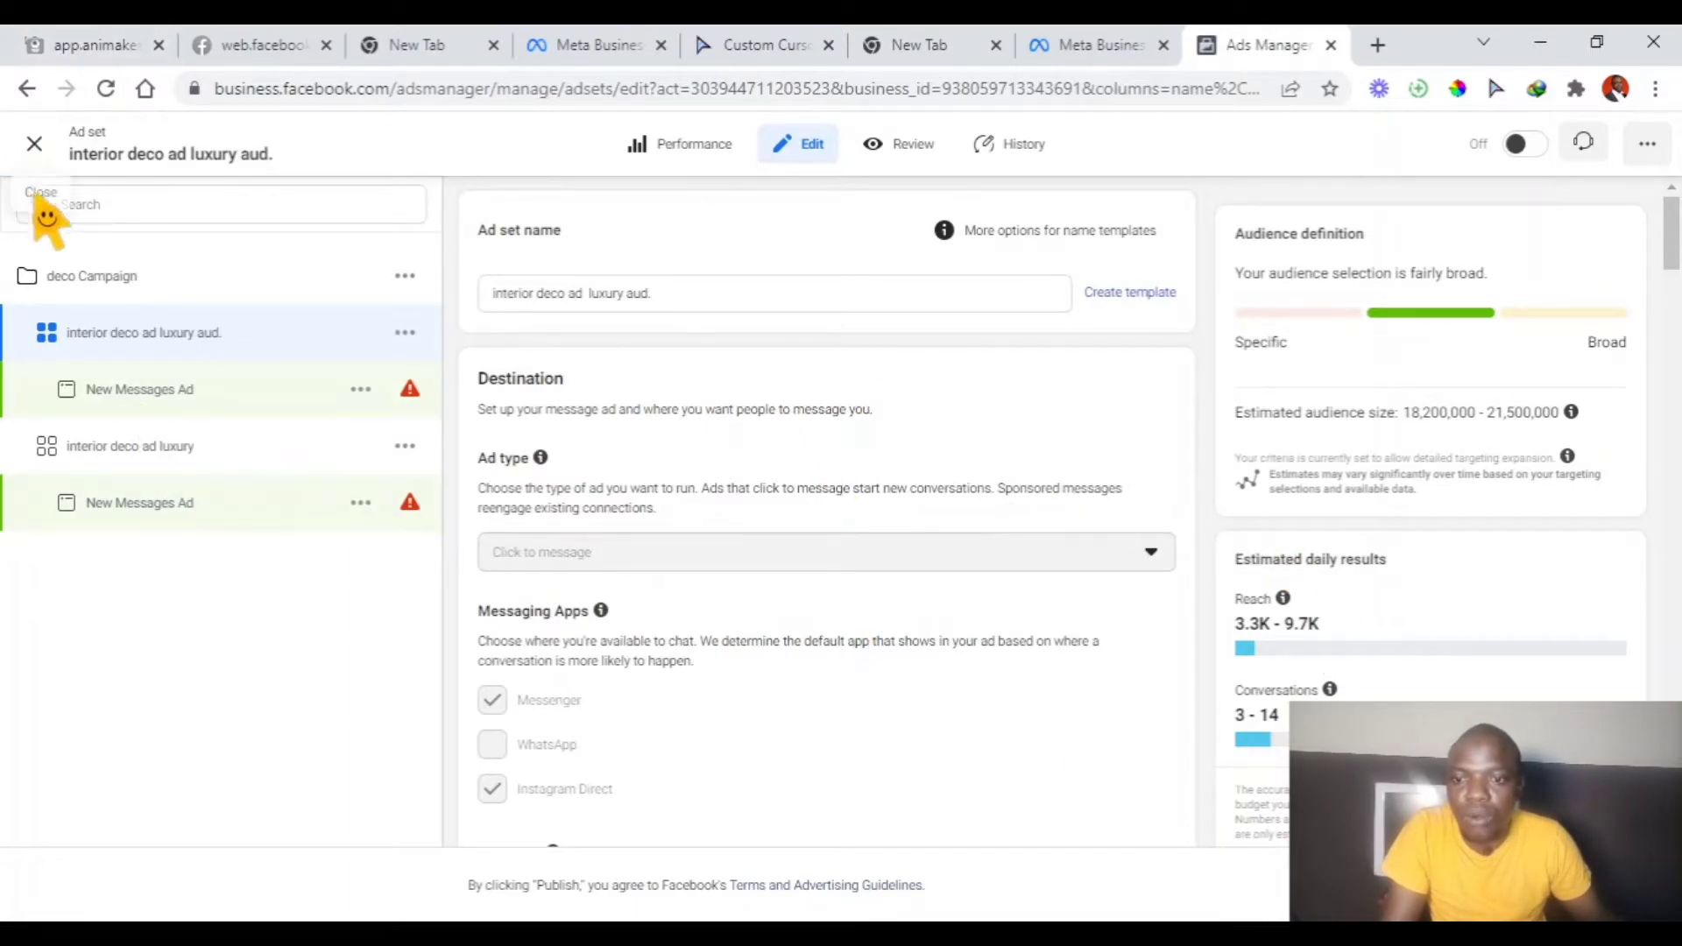
# Close the ad set editor, check the campaign list and return to the ad sets of deco Campaign
pyautogui.click(34, 144)
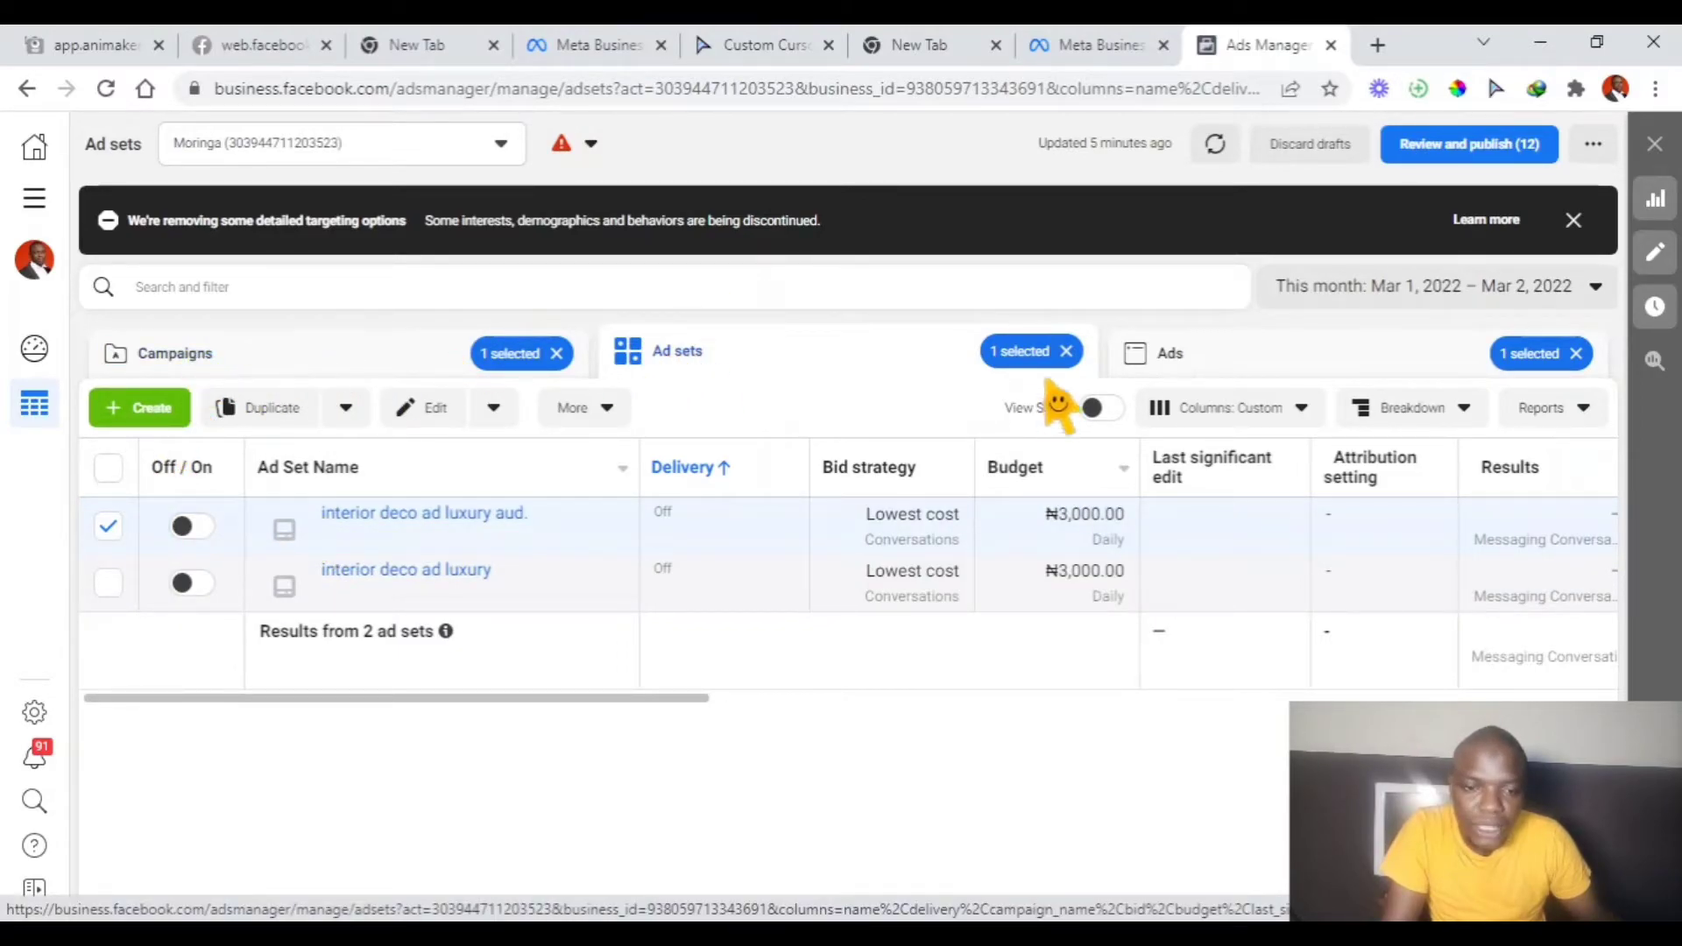
pyautogui.click(189, 359)
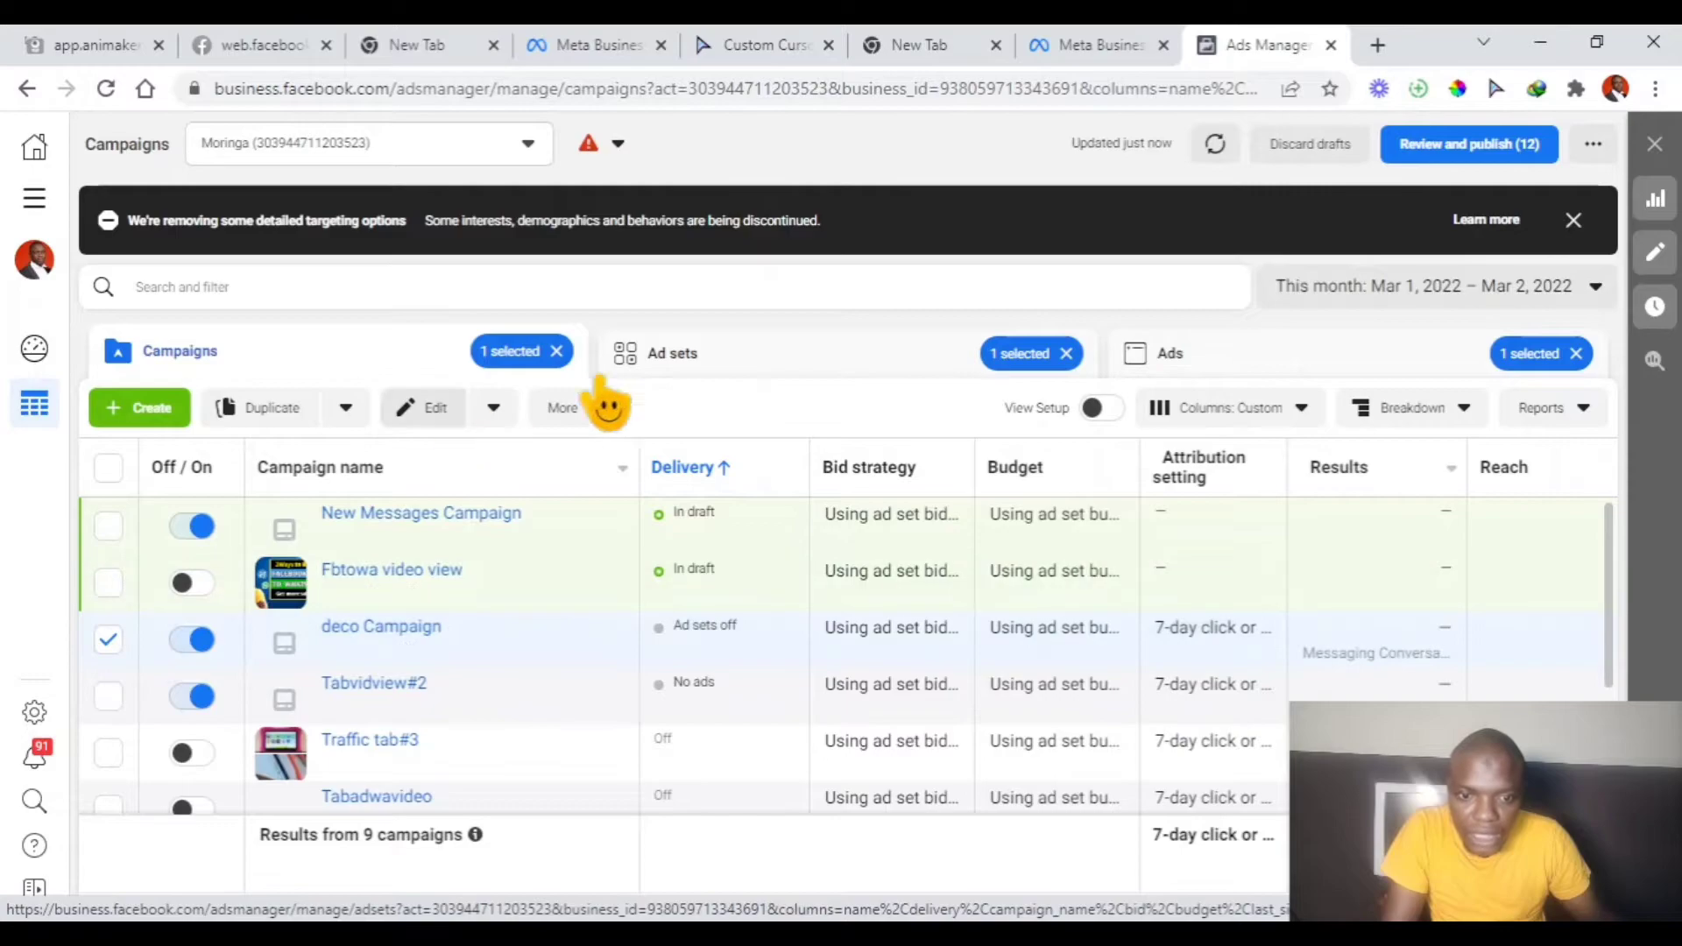
pyautogui.click(706, 380)
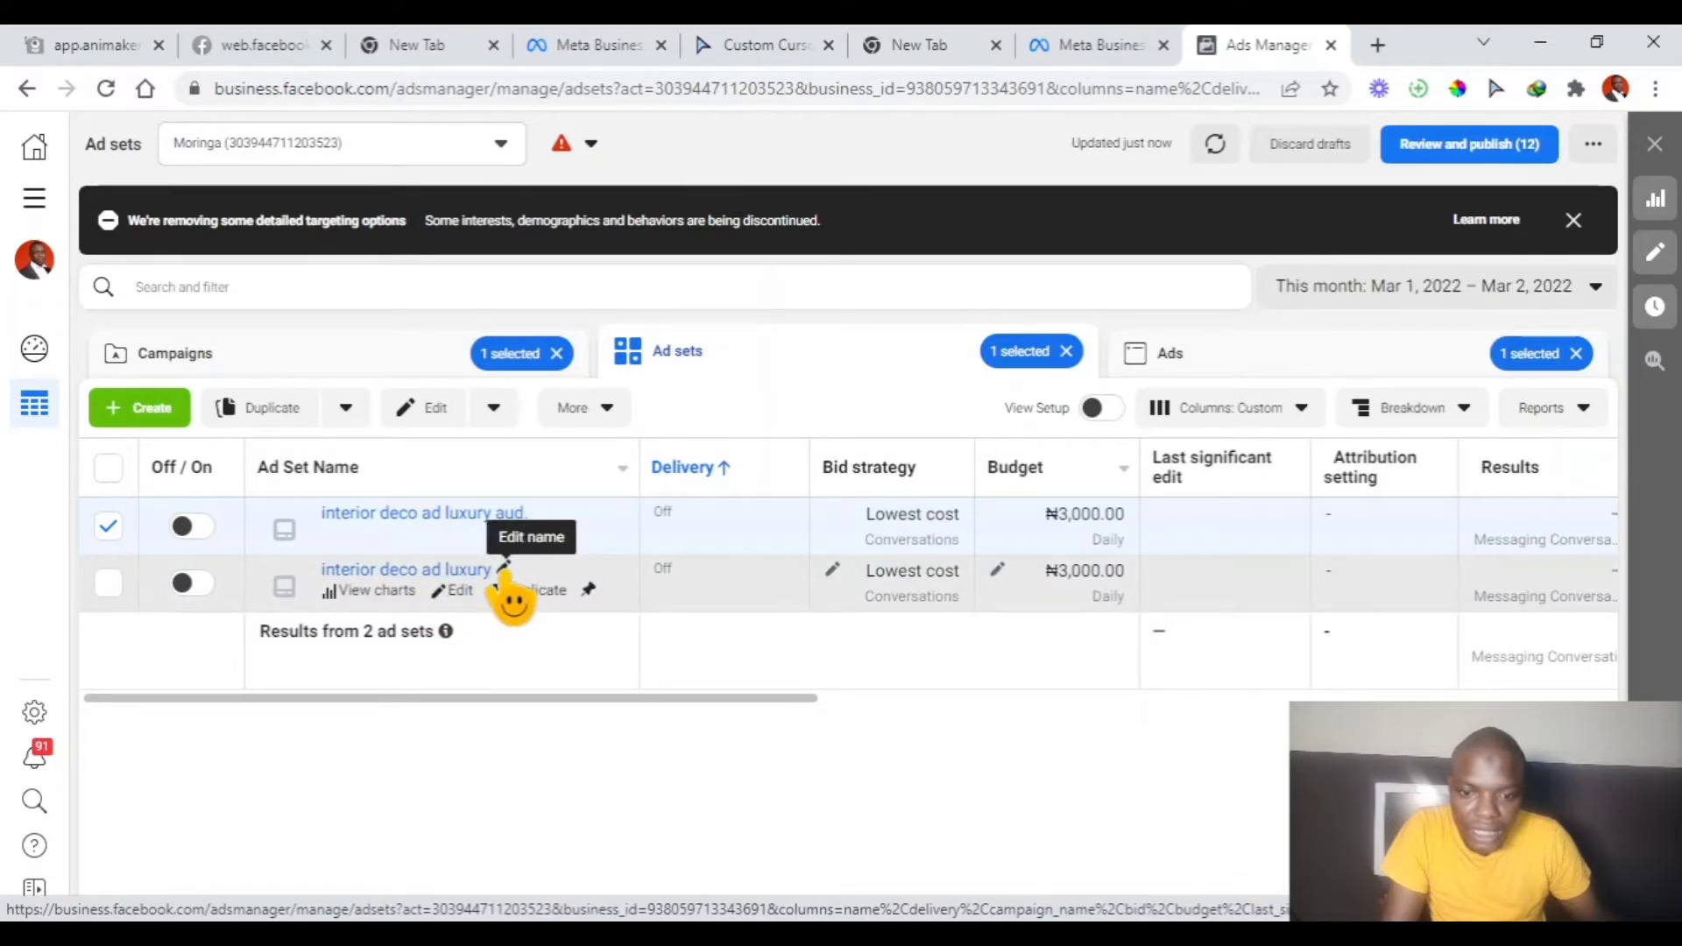
# Rename the ad set "interior deco ad luxury" as "interior deco ad zero aud" and save the change to draft
pyautogui.click(504, 569)
pyautogui.press('BackSpace')
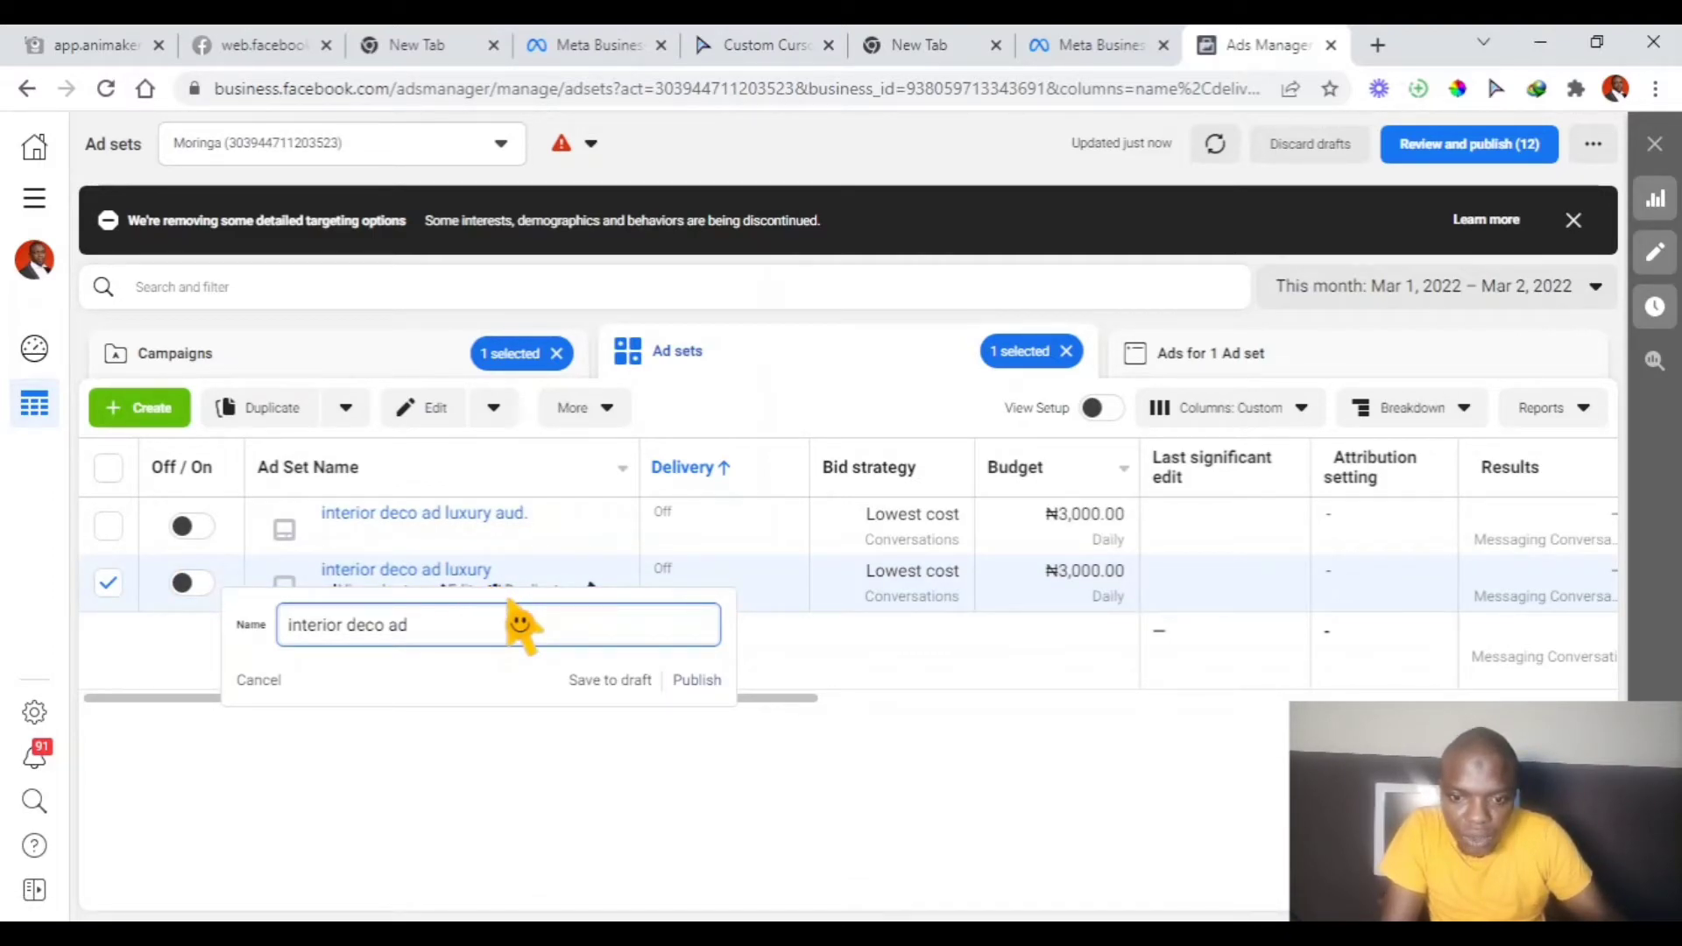
pyautogui.write('zero aud')
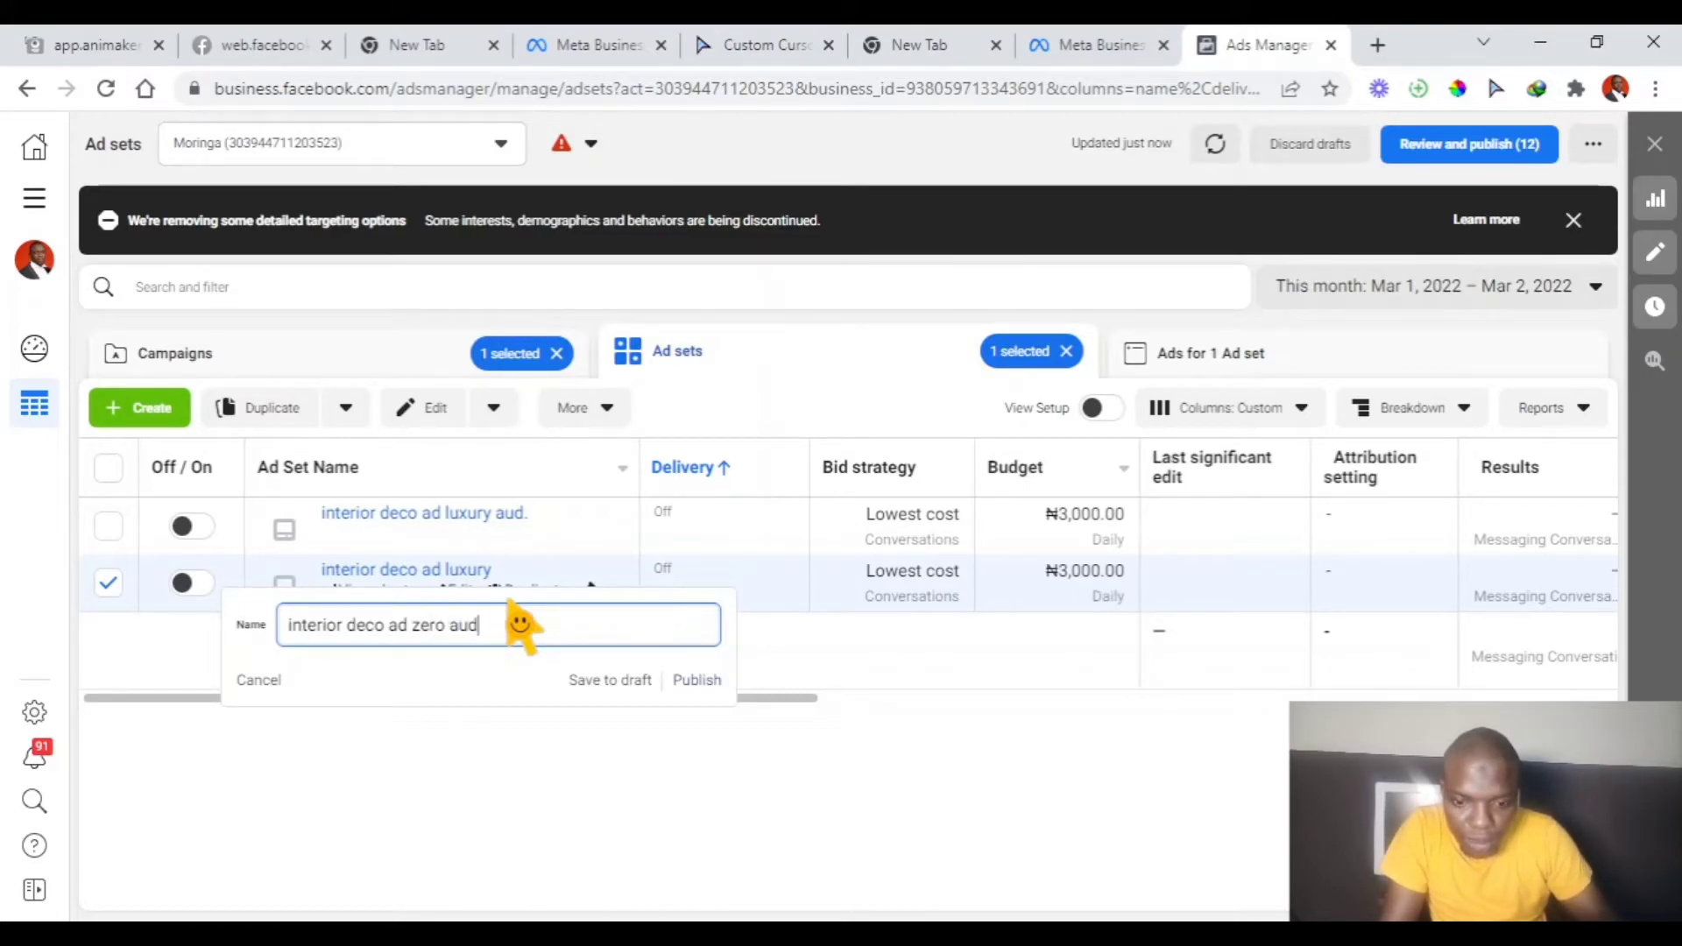
pyautogui.click(609, 683)
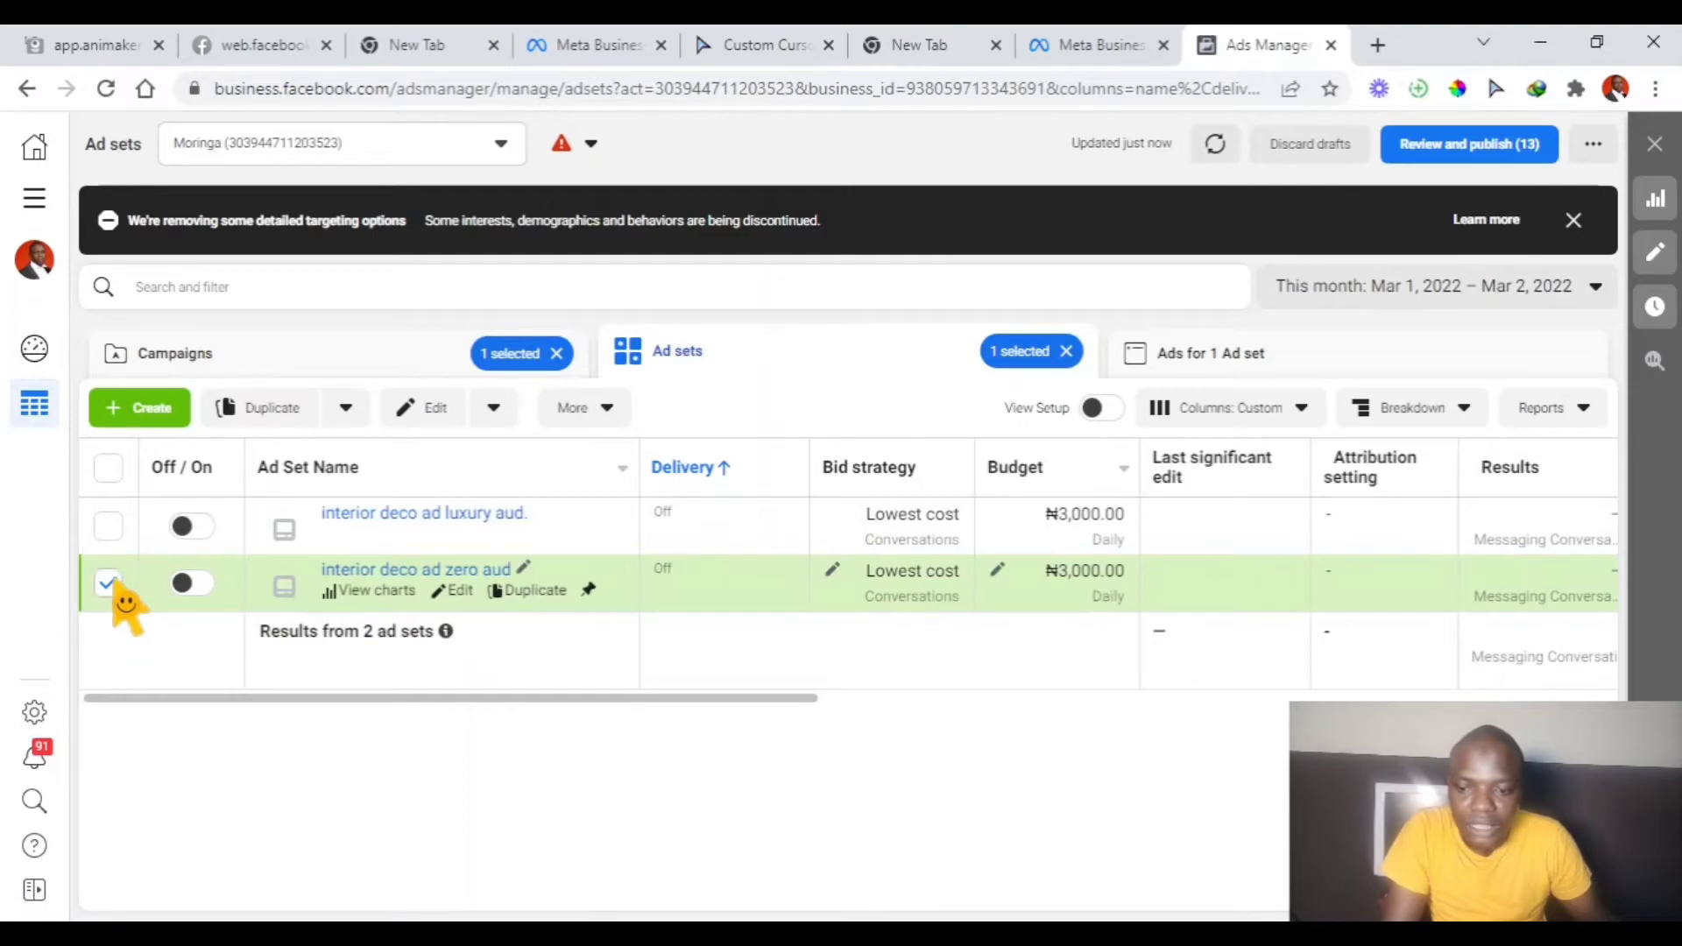
# Duplicate the "interior deco ad zero aud" ad set once in its original campaign and name the copy "interior deco ad travel aud."
pyautogui.click(254, 412)
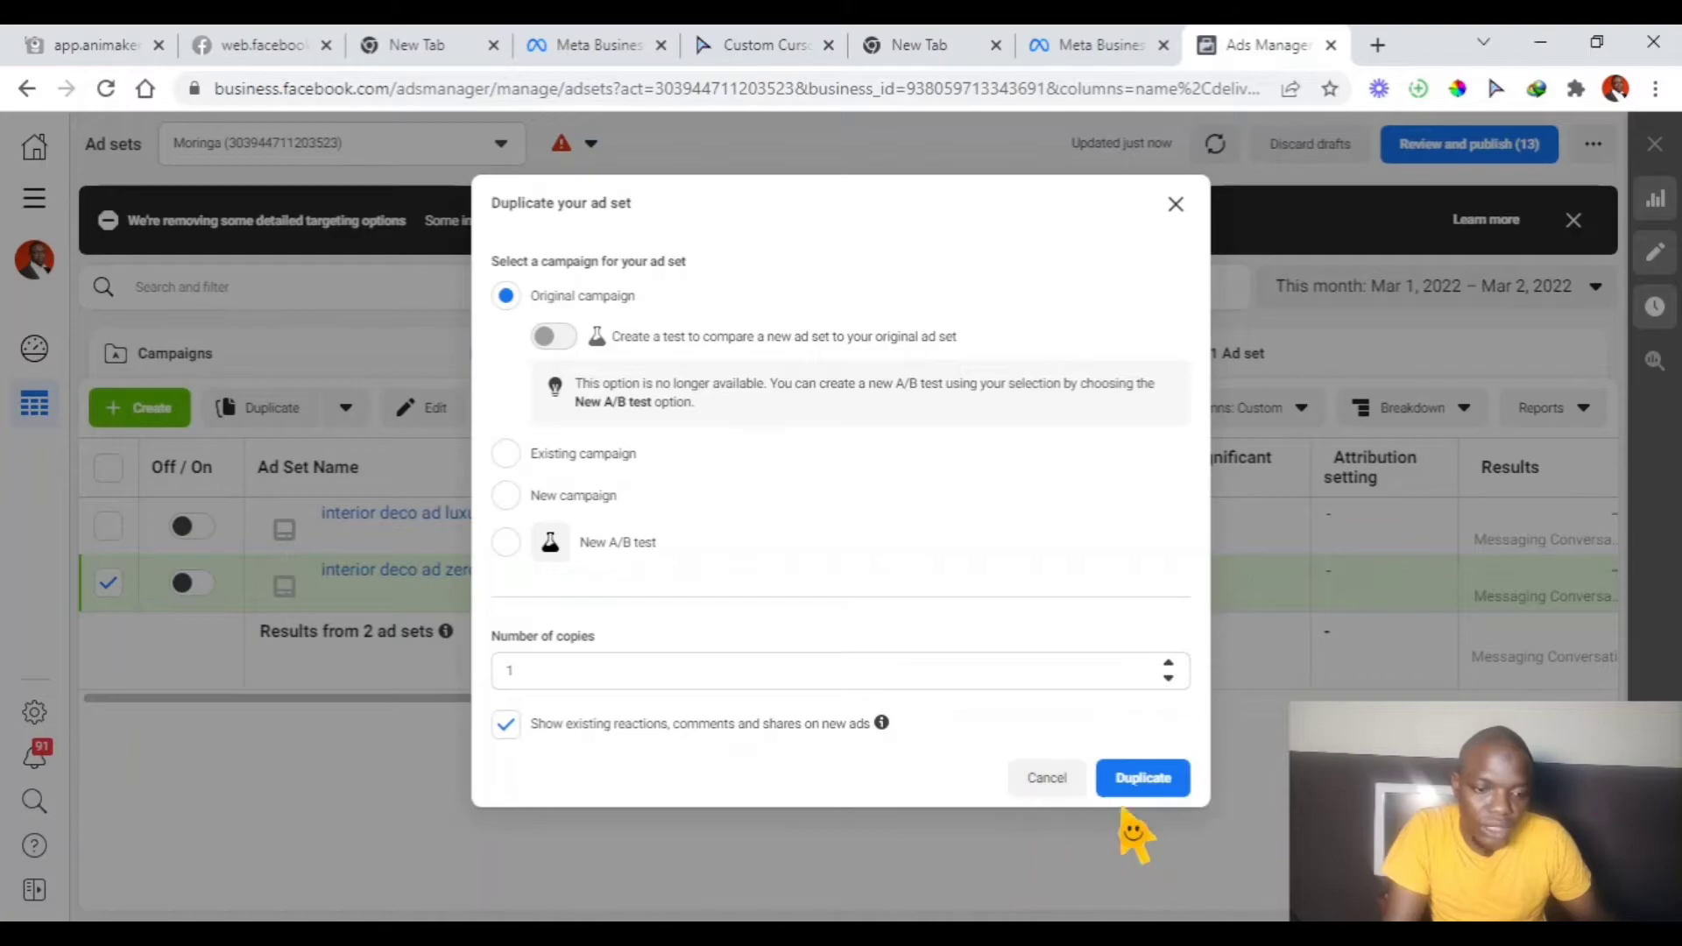
pyautogui.click(1144, 783)
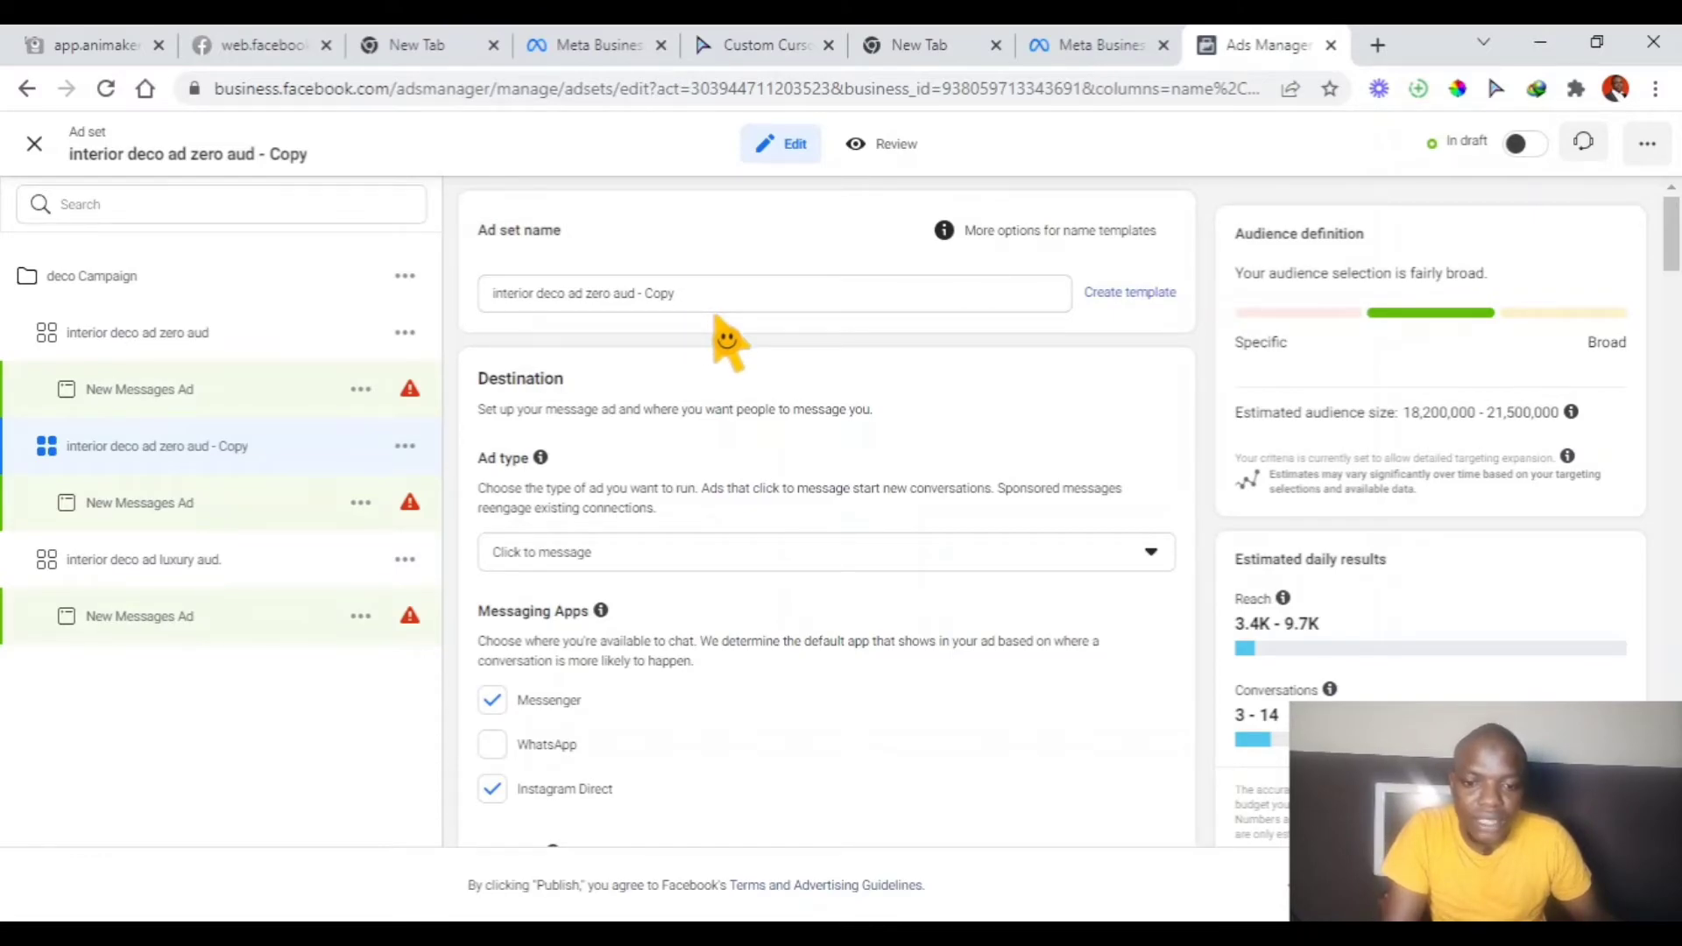
pyautogui.click(692, 294)
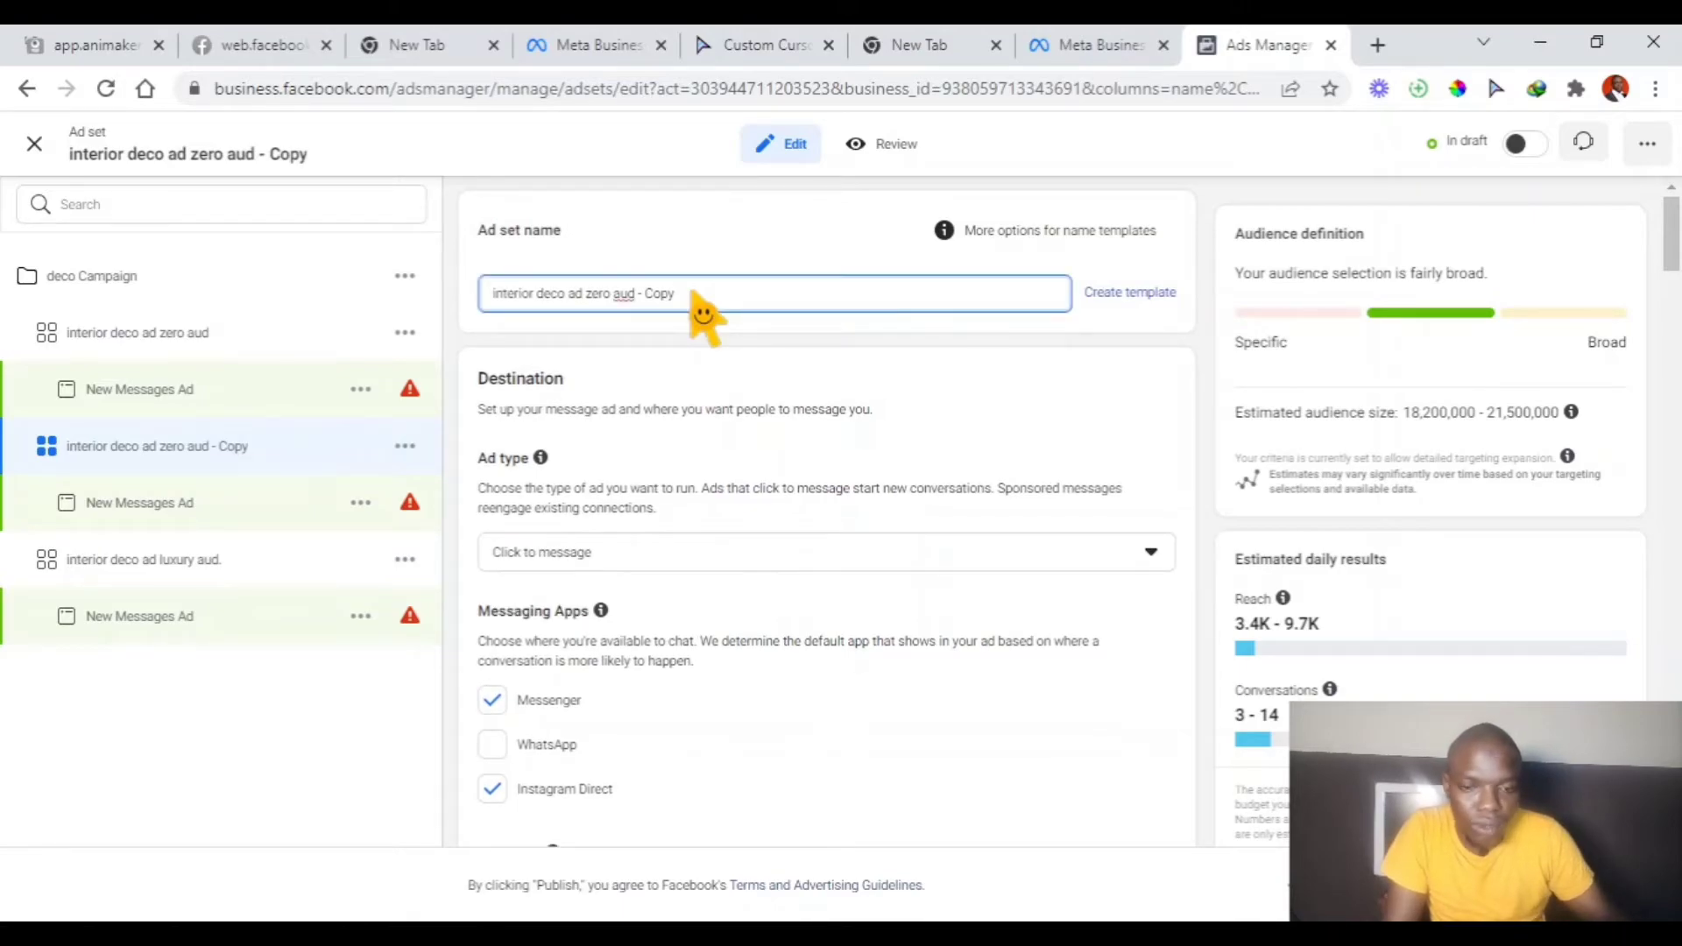
pyautogui.press('BackSpace')
pyautogui.press('BackSpace')
pyautogui.press('BackSpace')
pyautogui.press('BackSpace')
pyautogui.press('BackSpace')
pyautogui.press('BackSpace')
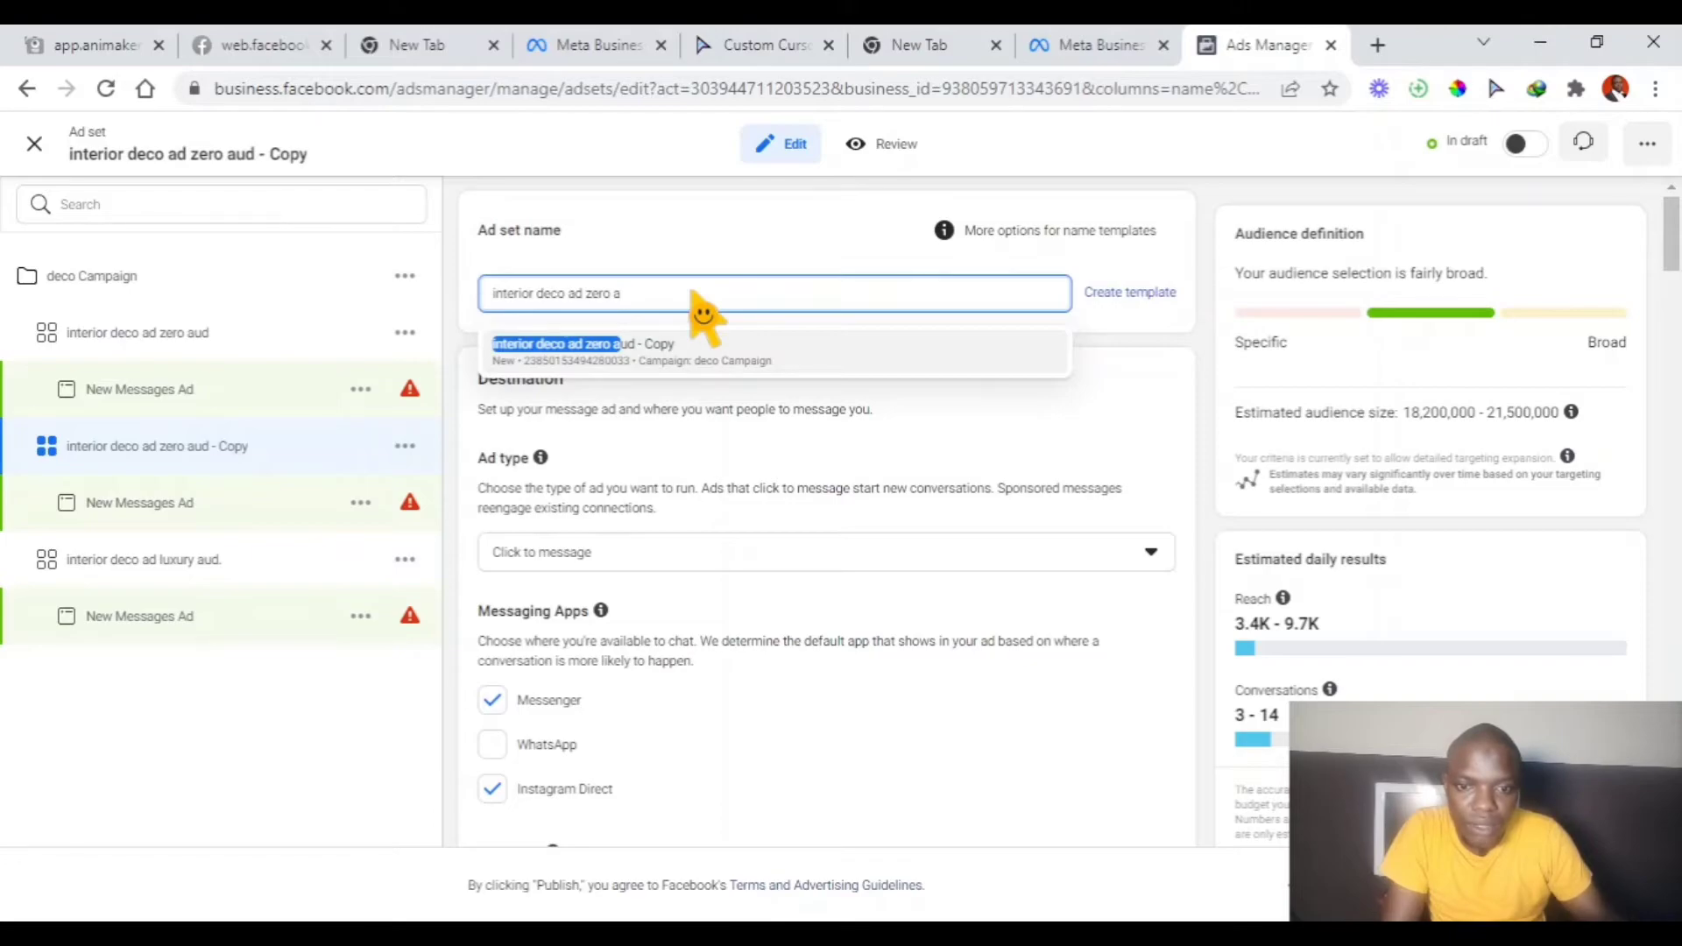
pyautogui.press('BackSpace')
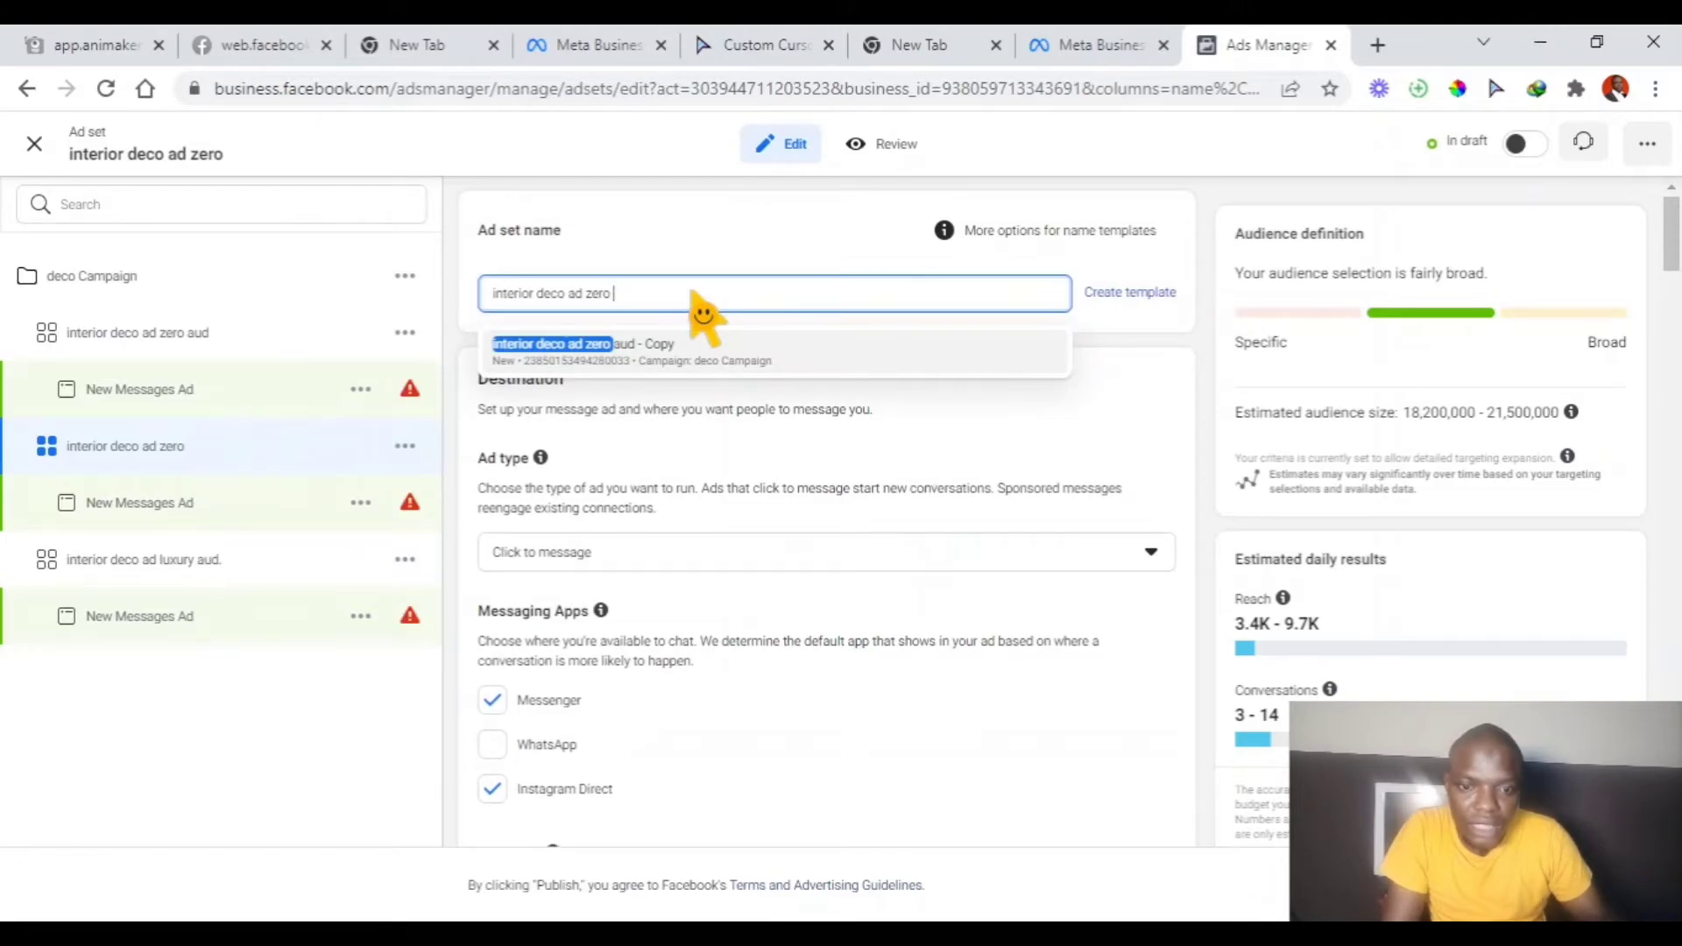
pyautogui.press('BackSpace')
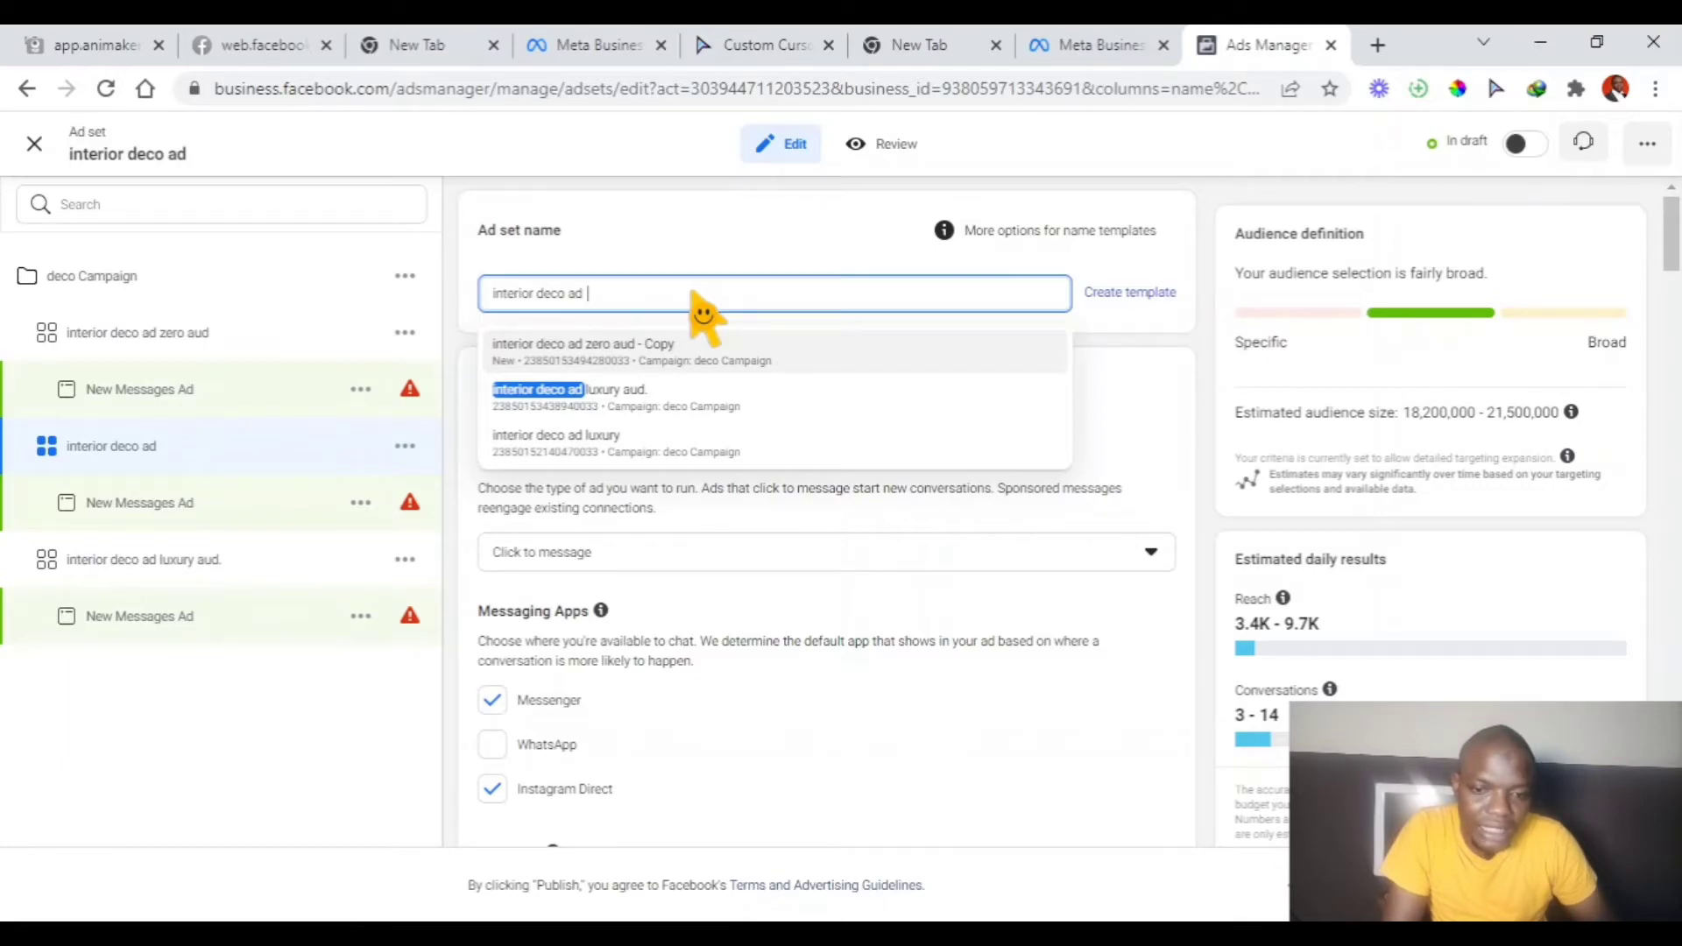
pyautogui.write('r')
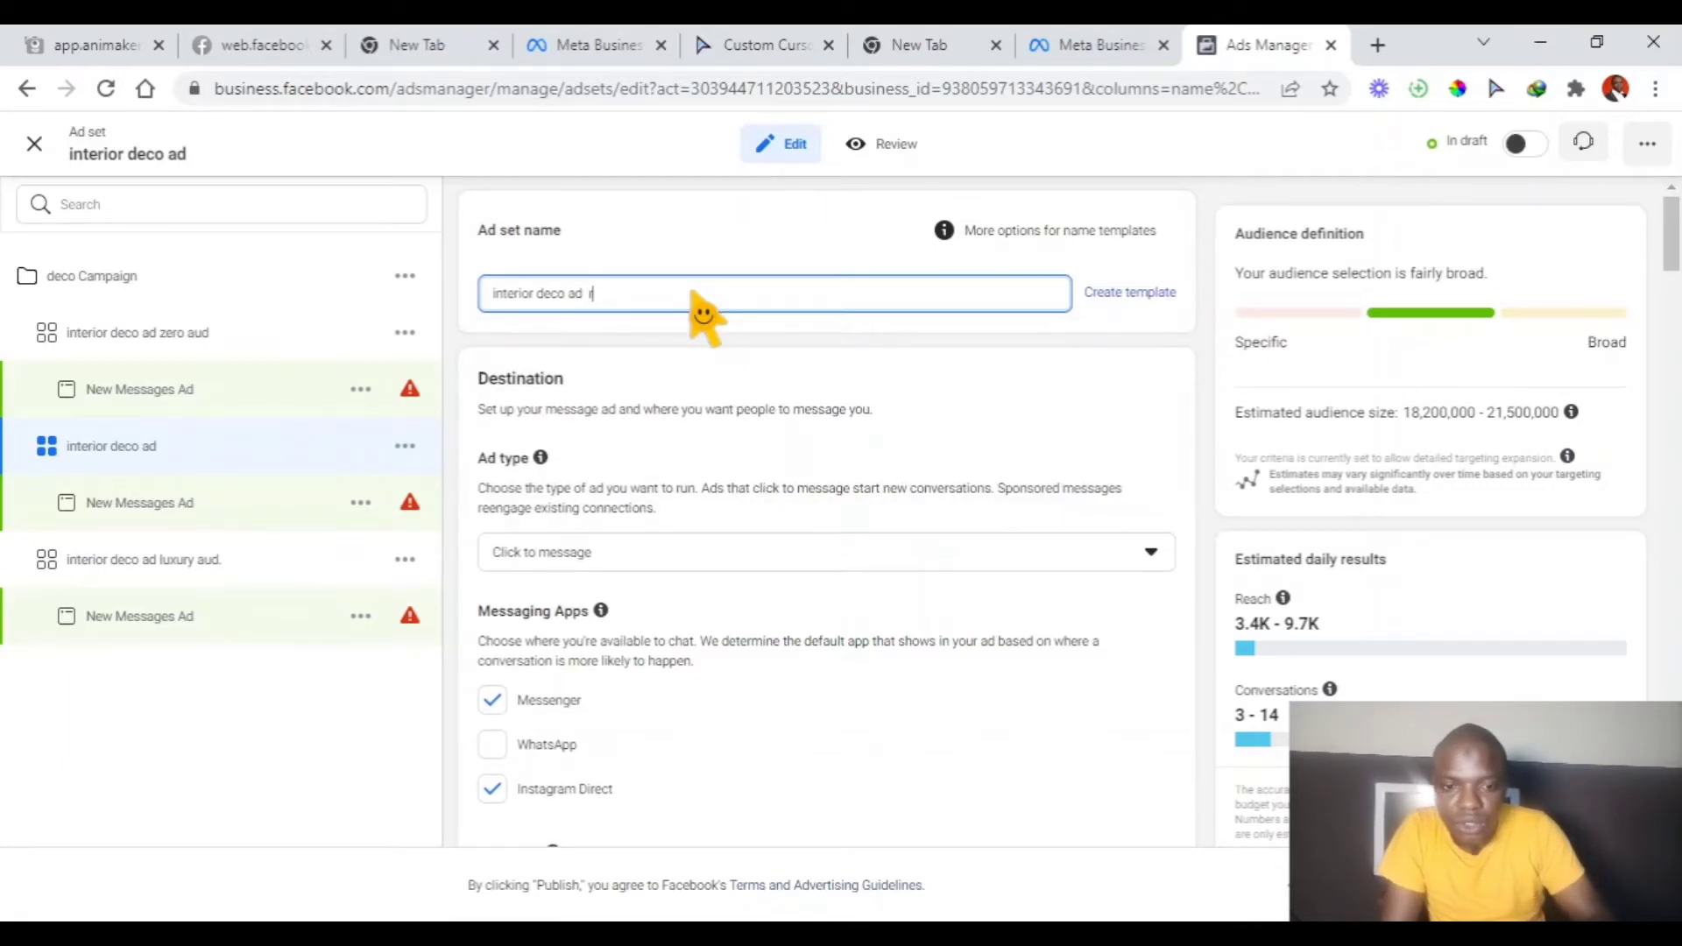
pyautogui.write('ea')
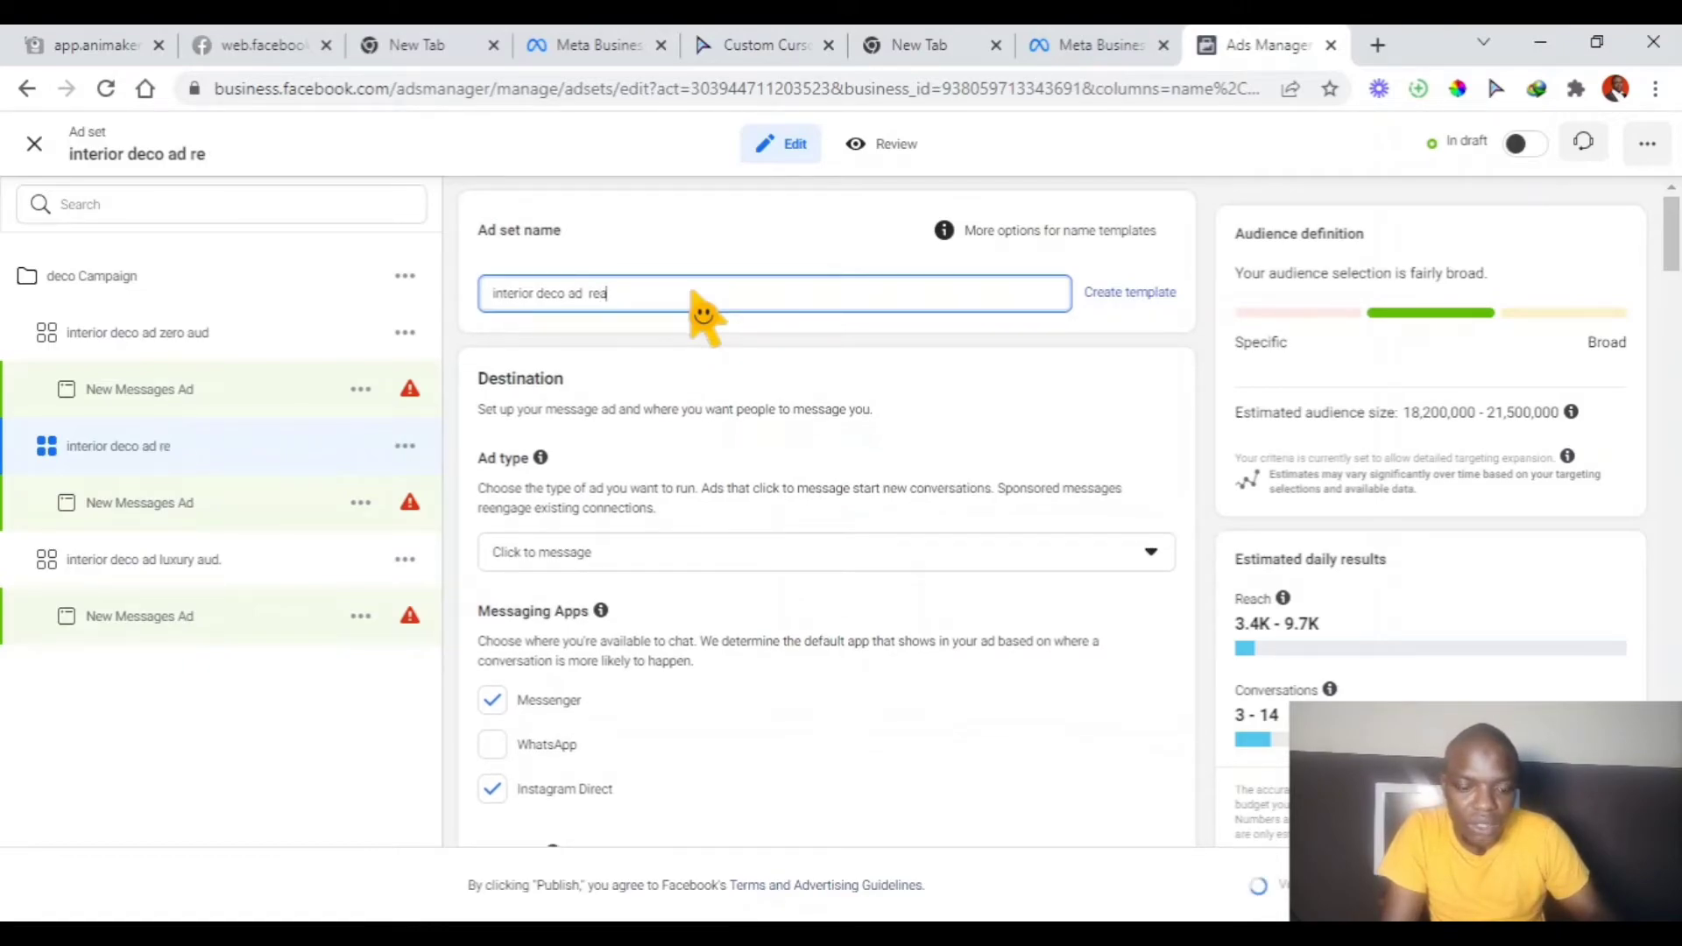
pyautogui.write('l')
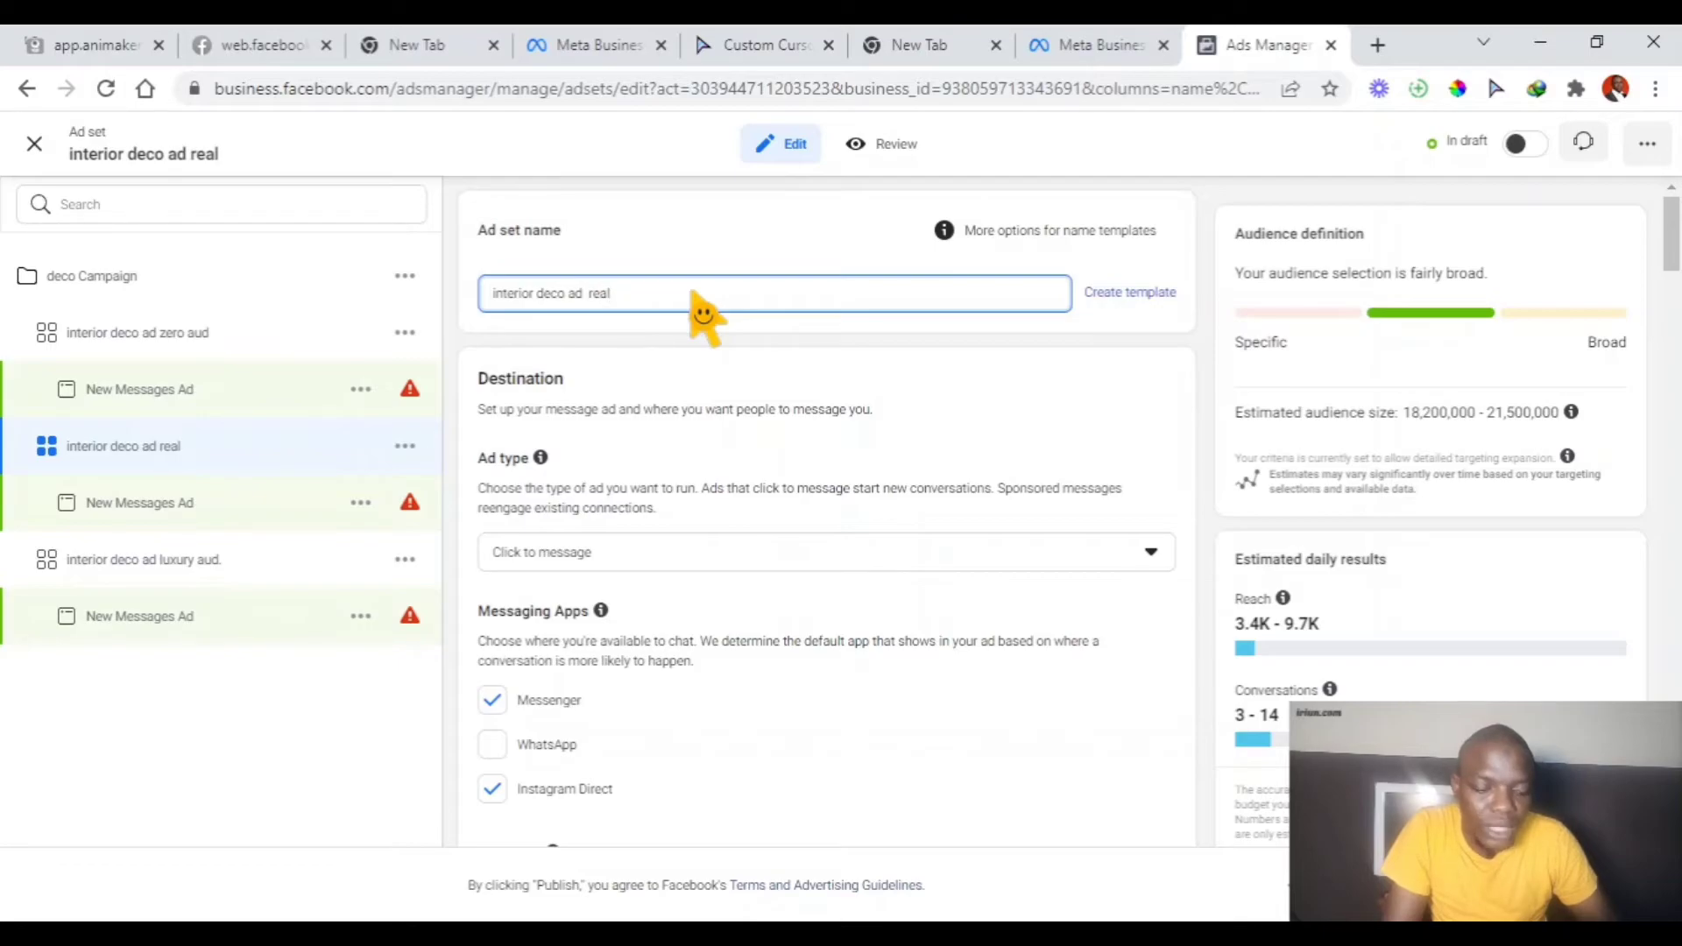
pyautogui.press('BackSpace')
pyautogui.press('BackSpace')
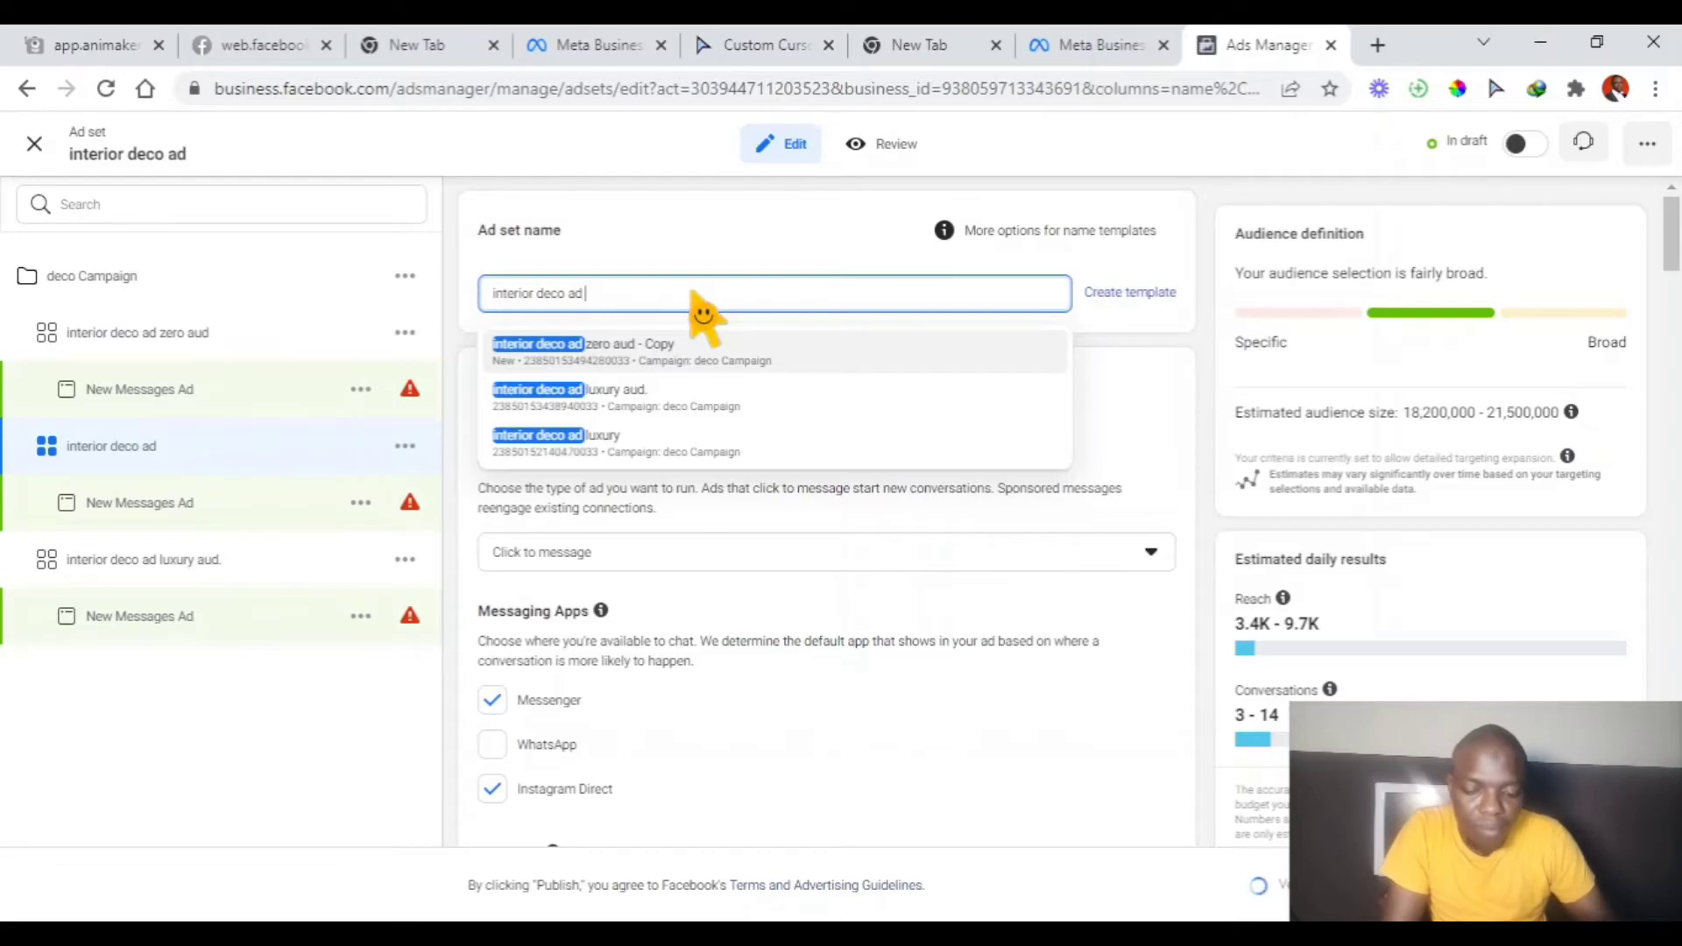
pyautogui.write('tr')
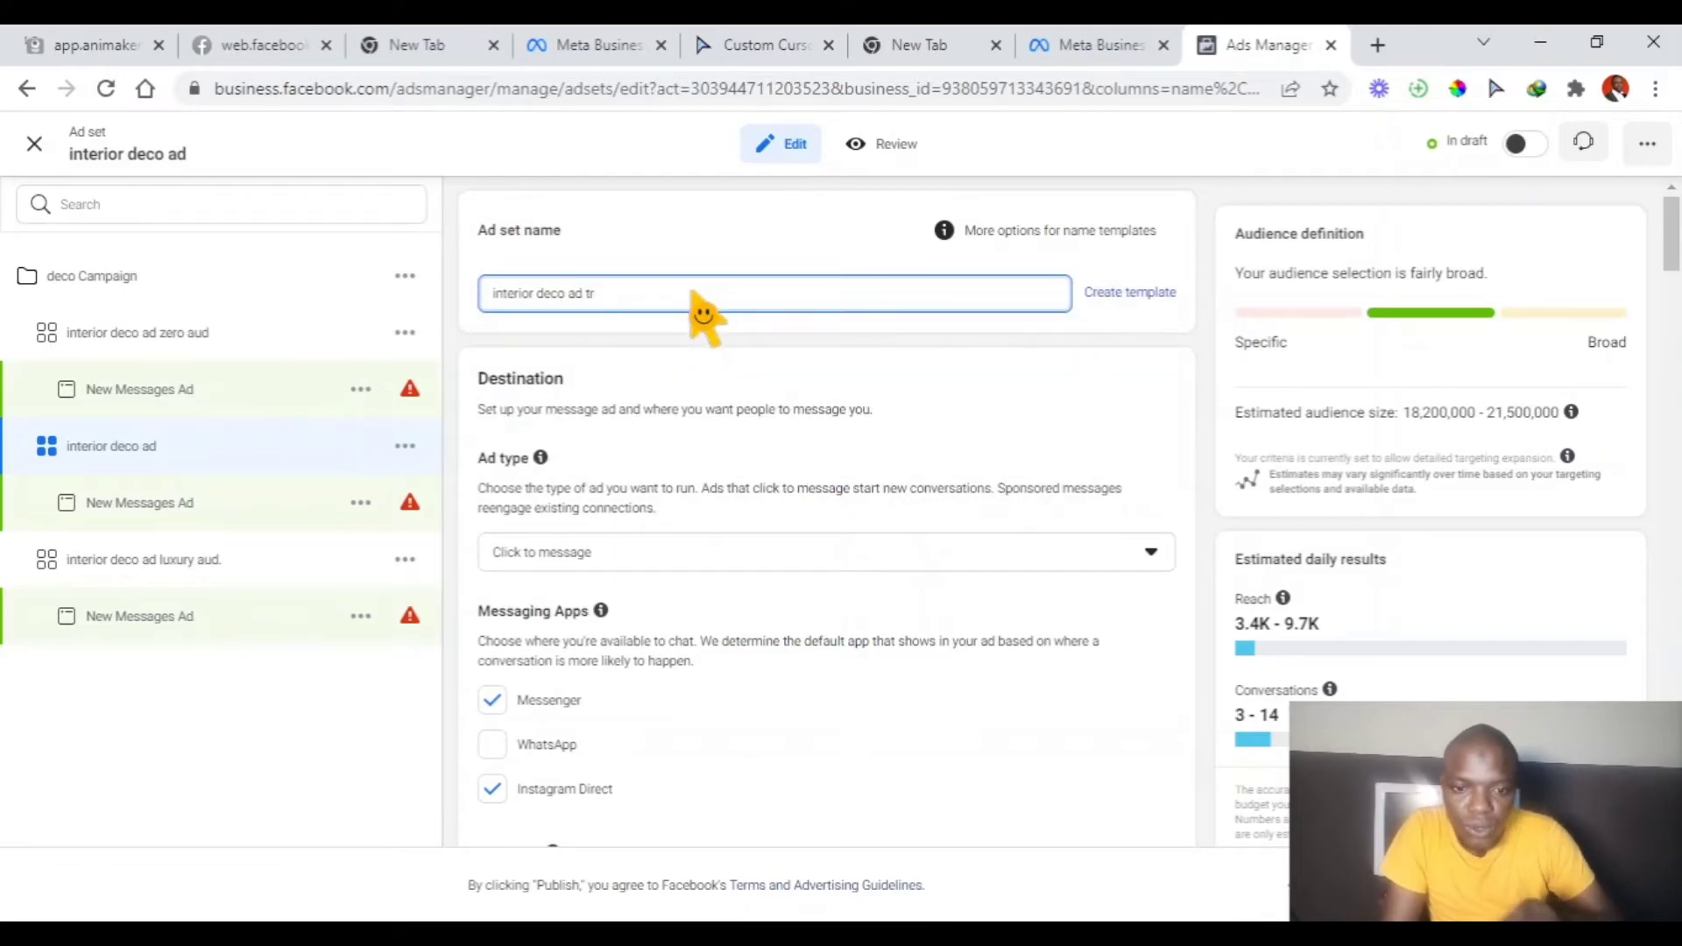
pyautogui.write('ve')
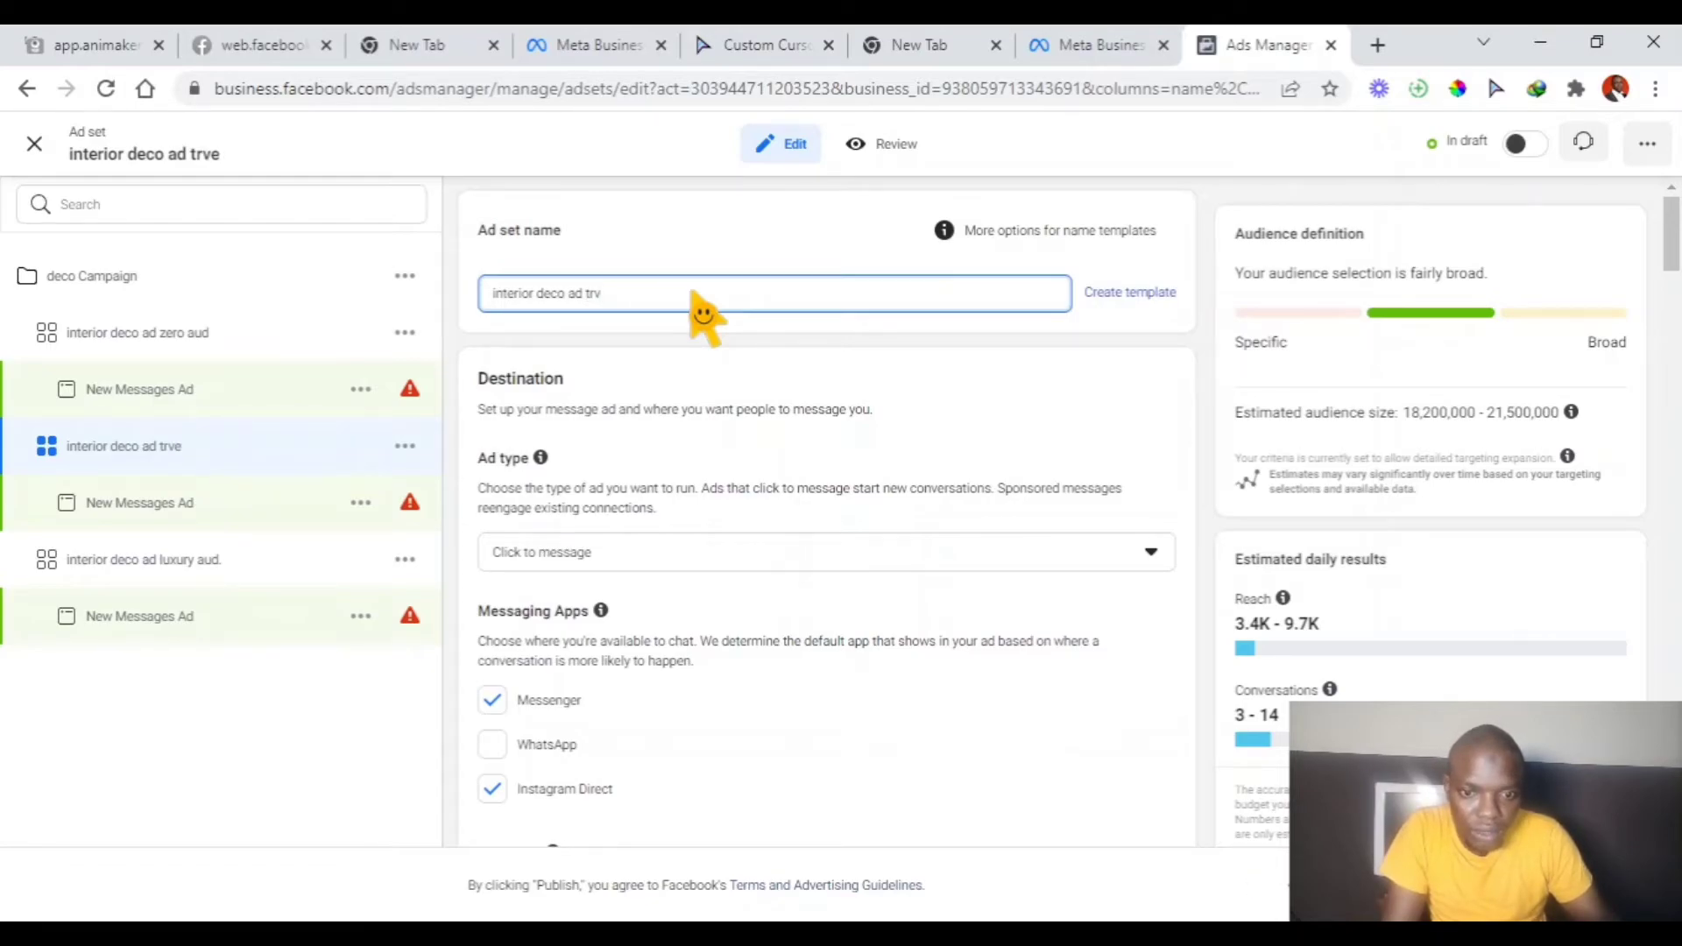
pyautogui.write('a')
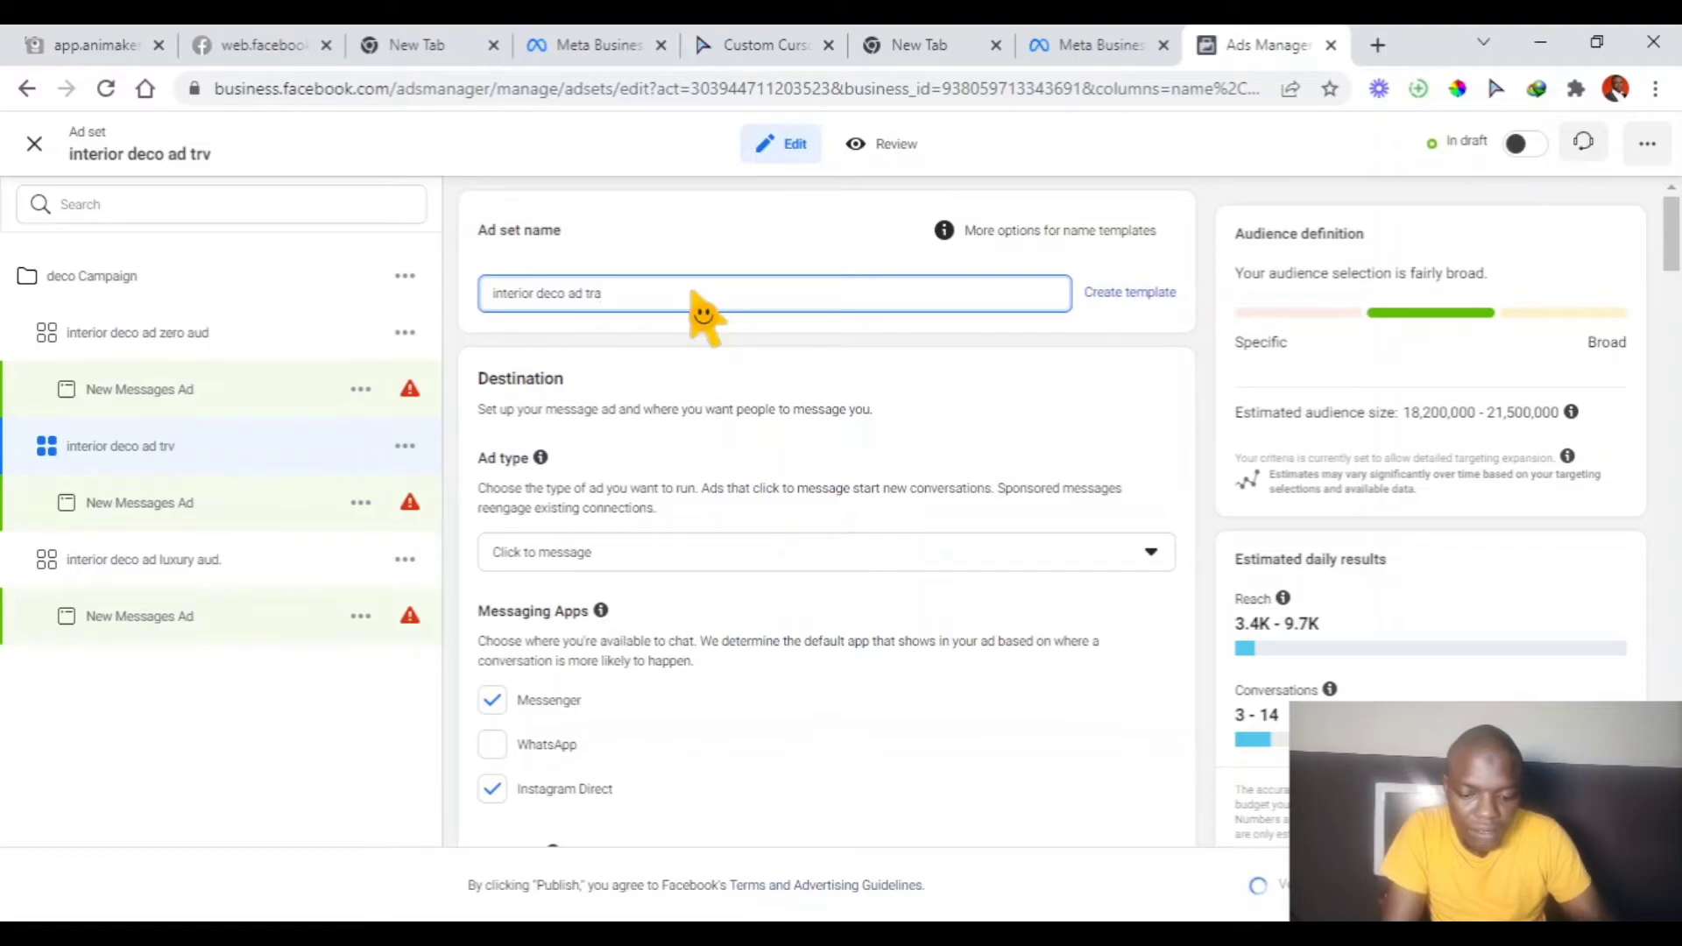
pyautogui.write('vel')
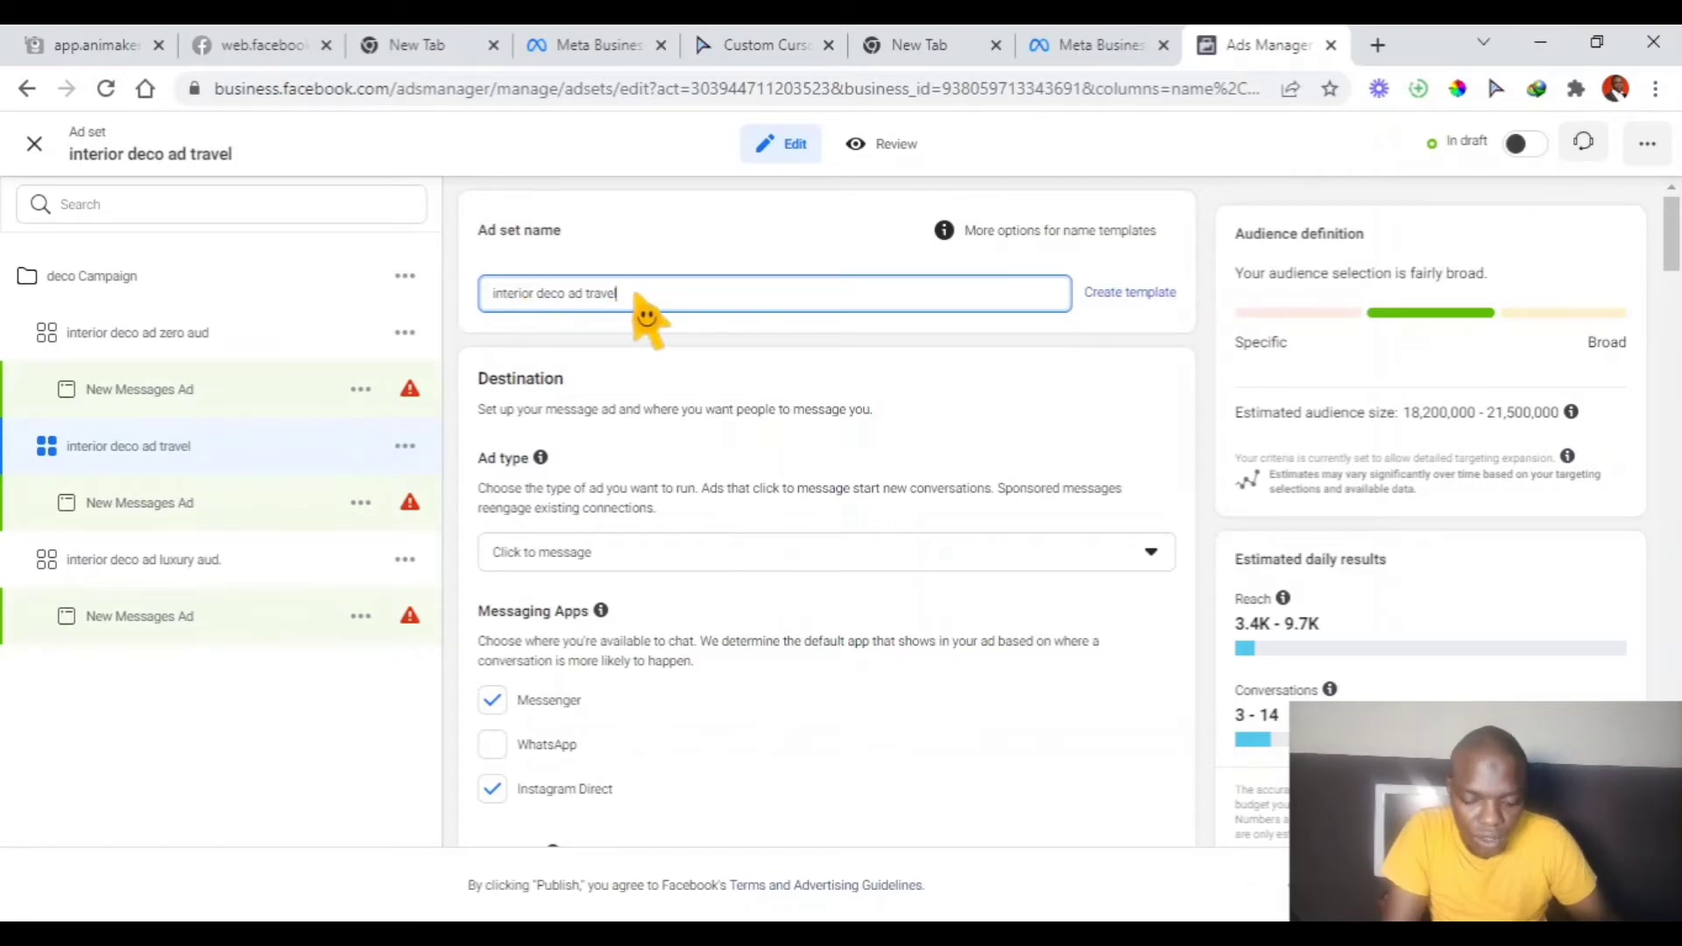
pyautogui.write('aud.')
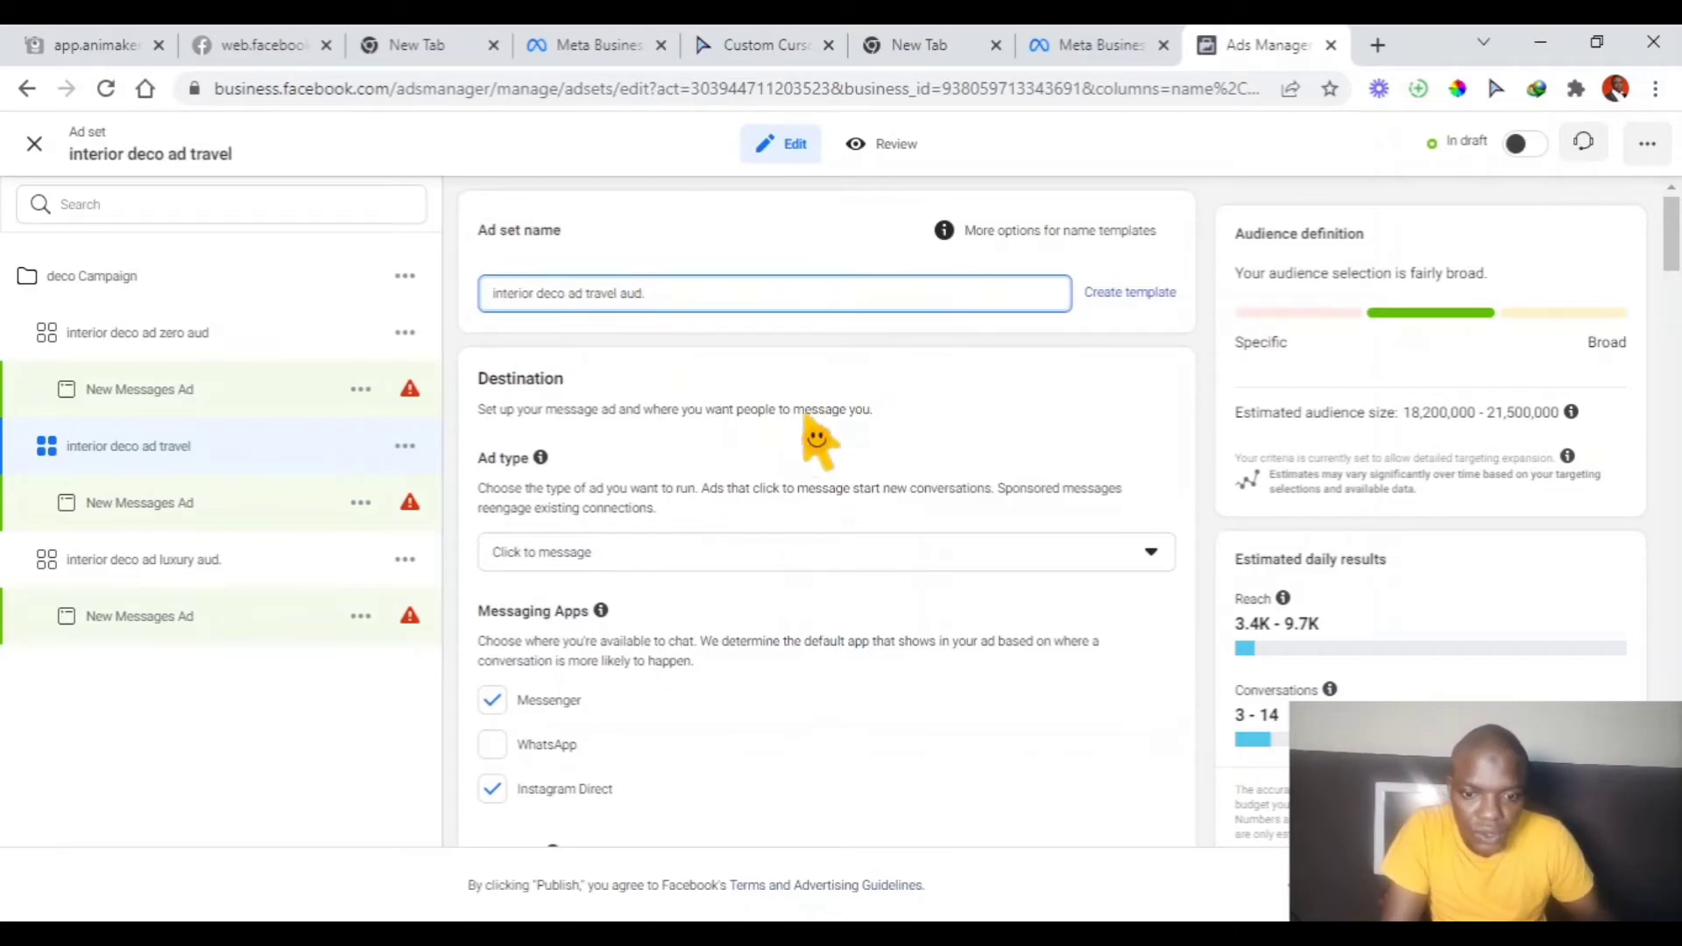
# Set the maximum age of the travel ad set's audience to 55
pyautogui.scroll(-5, 793, 455)
pyautogui.scroll(-3, 780, 465)
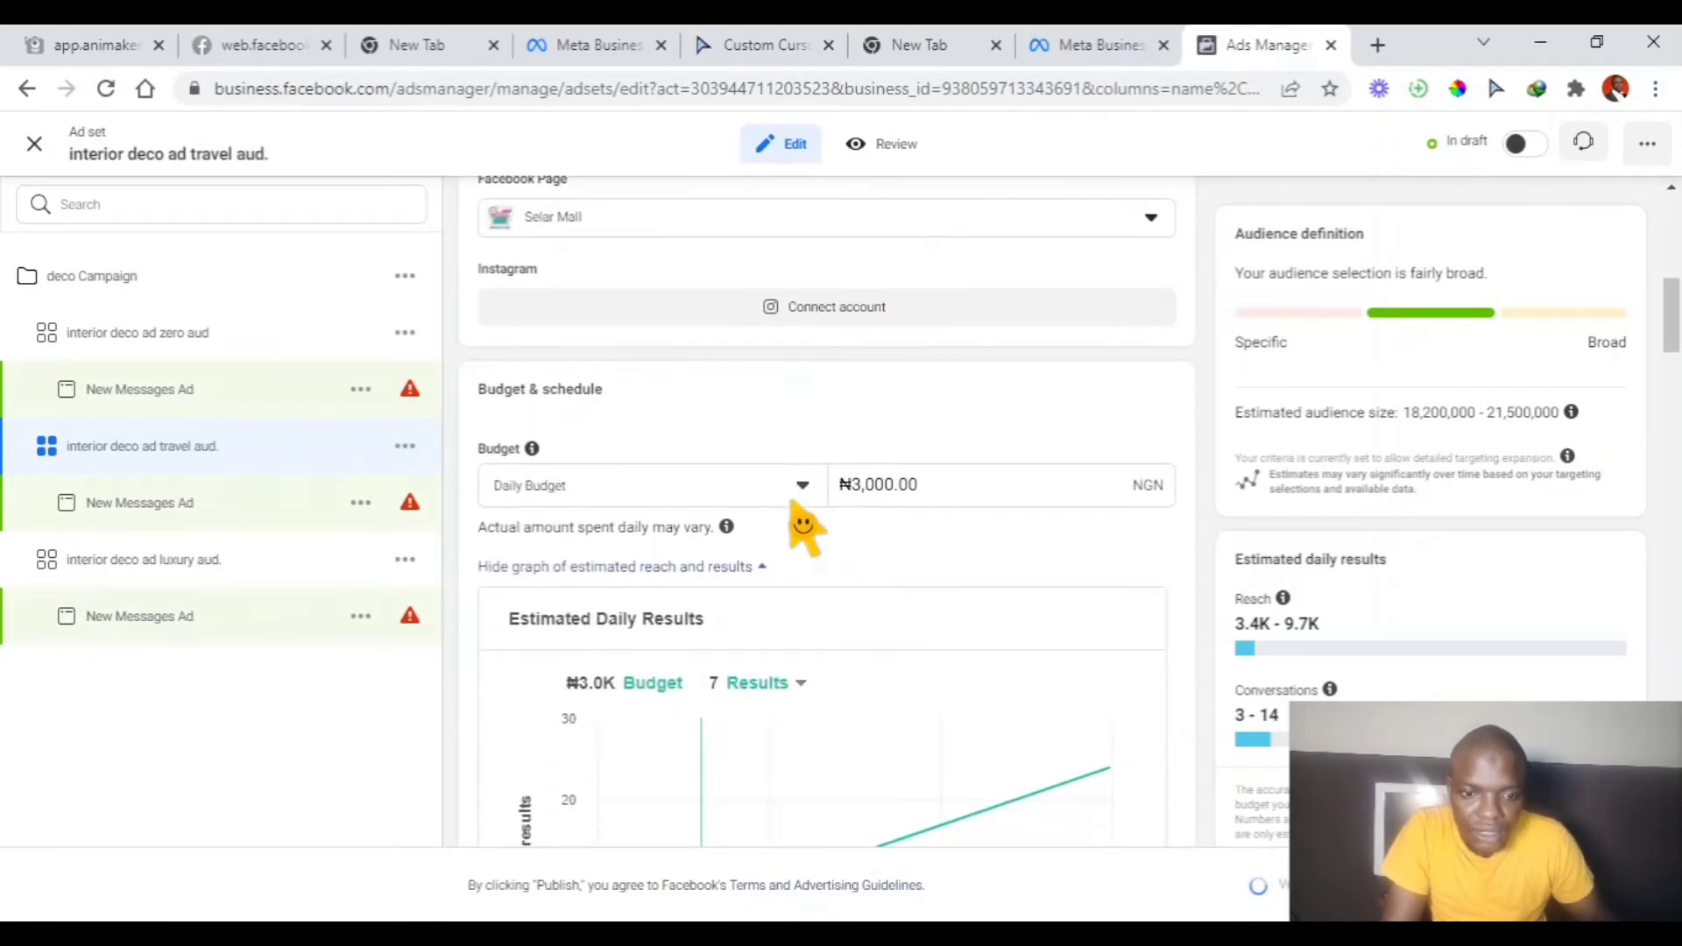
pyautogui.scroll(-10, 845, 583)
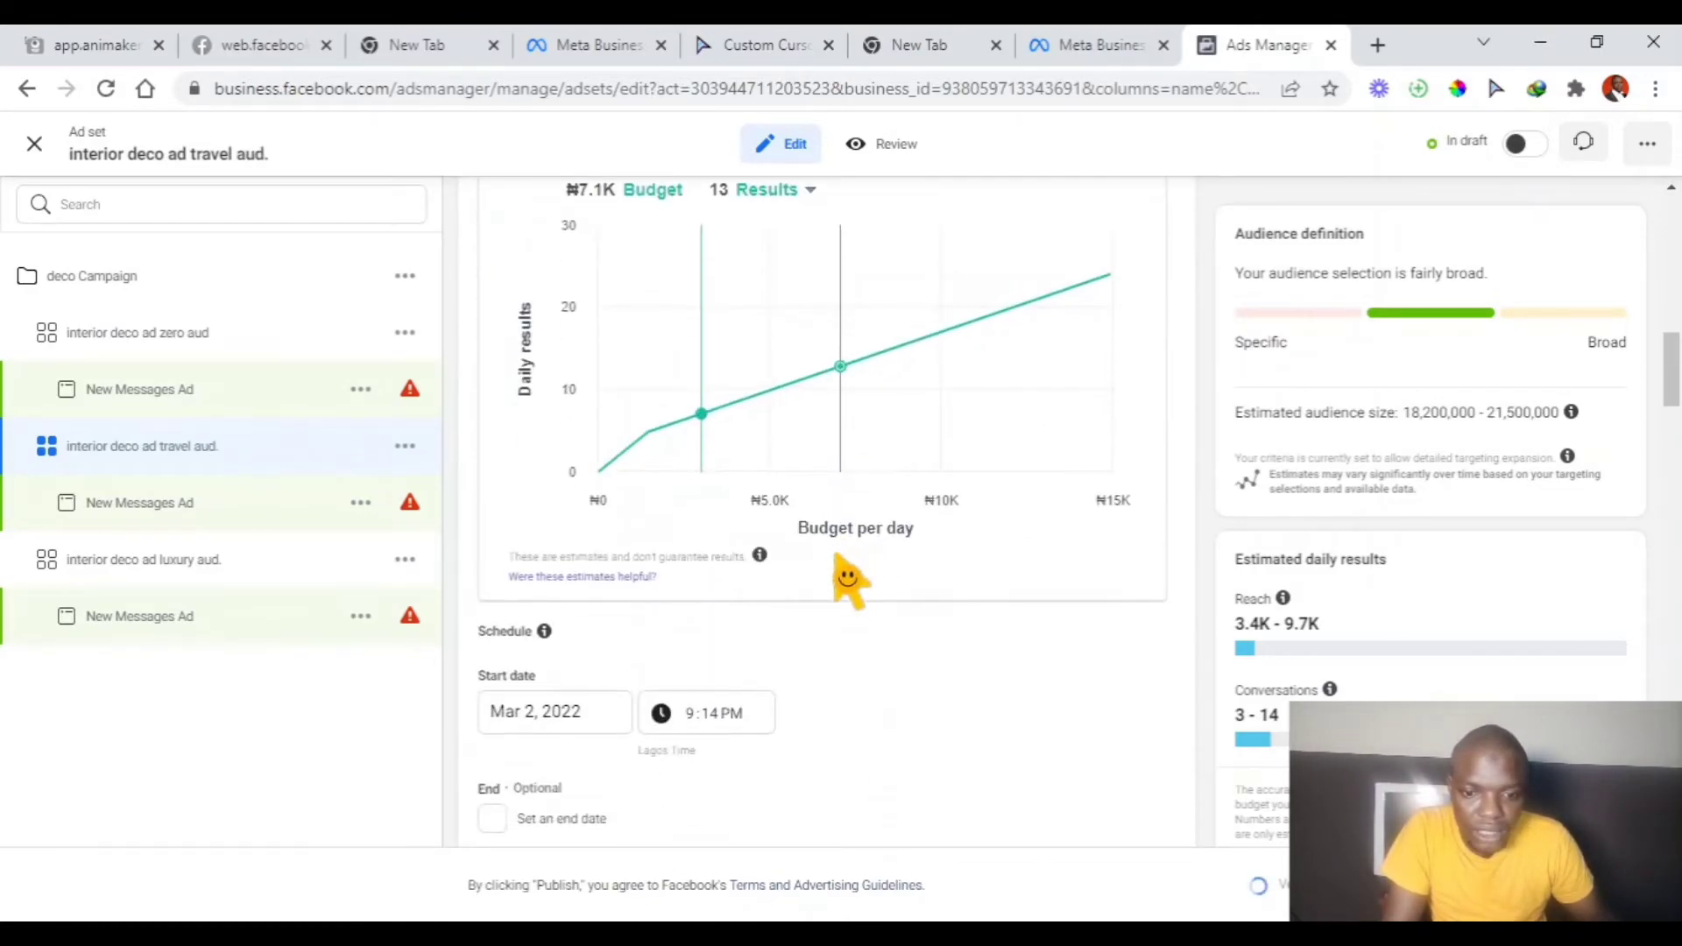
pyautogui.scroll(-4, 828, 587)
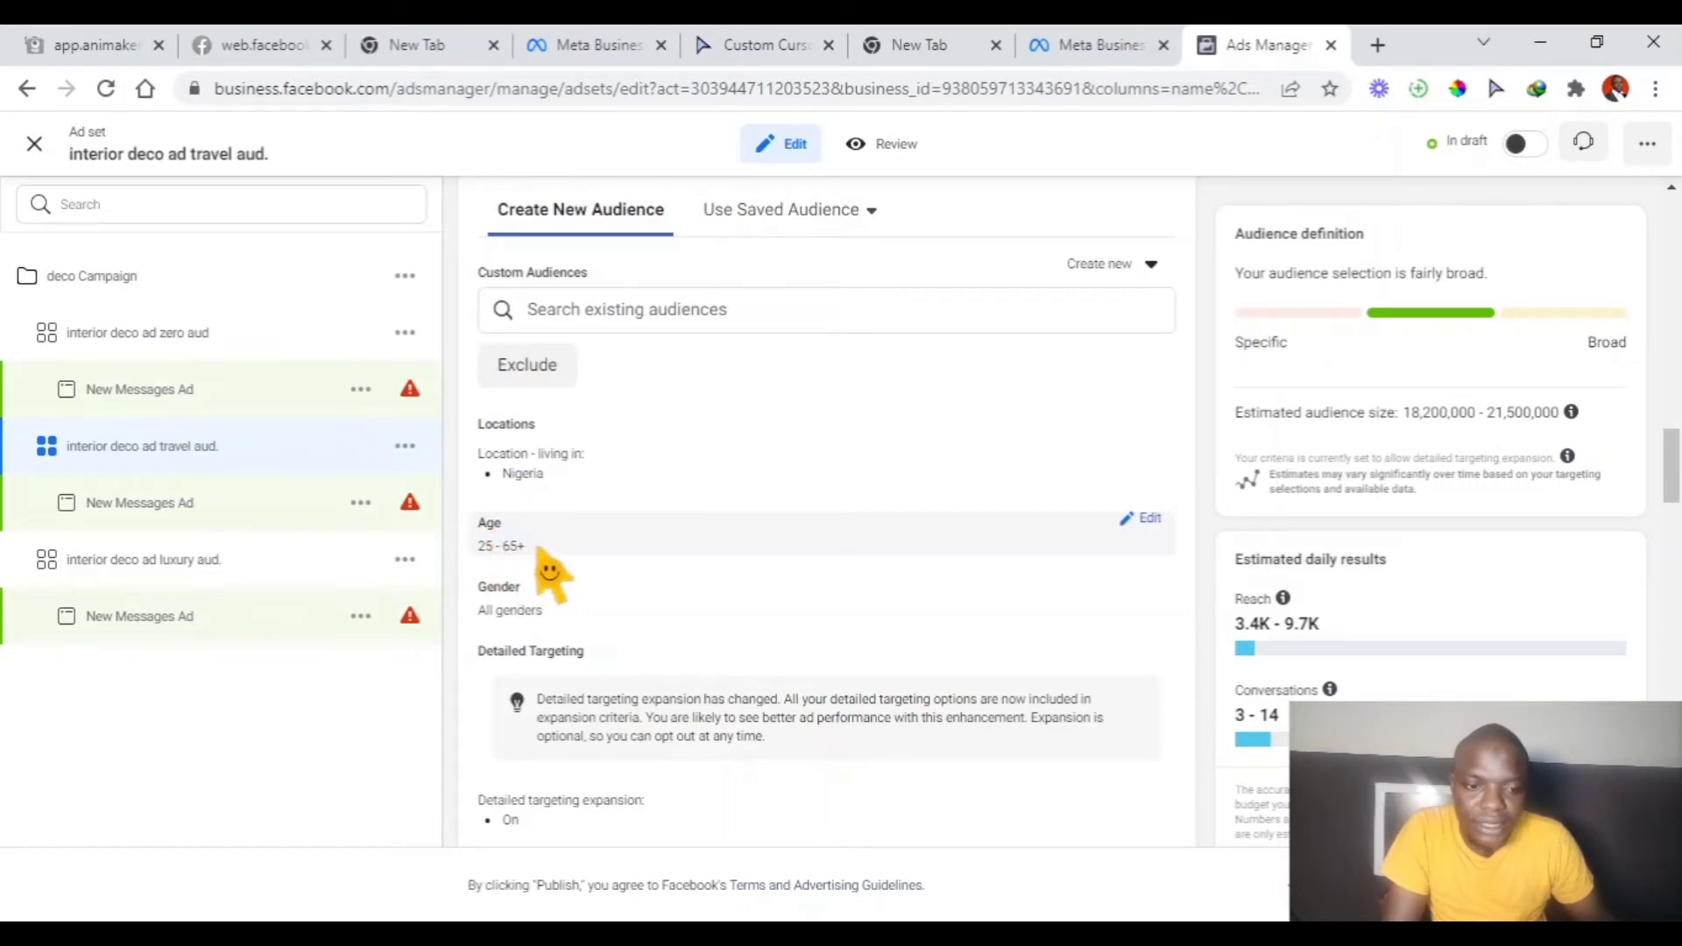
pyautogui.click(1150, 519)
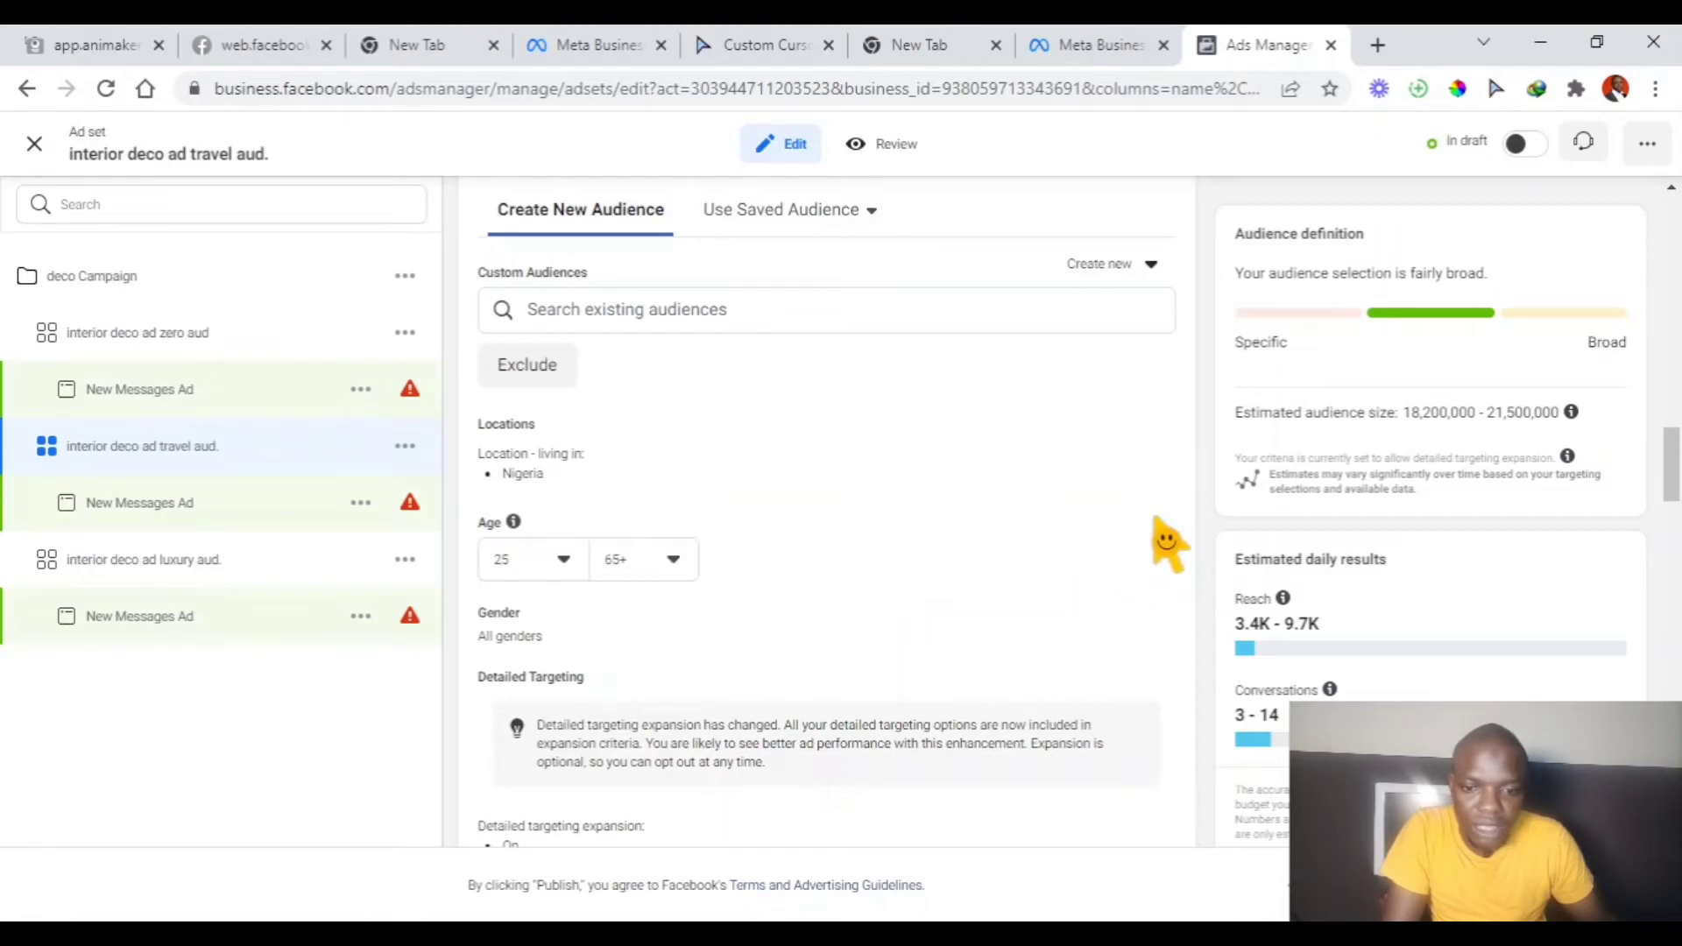
pyautogui.click(673, 561)
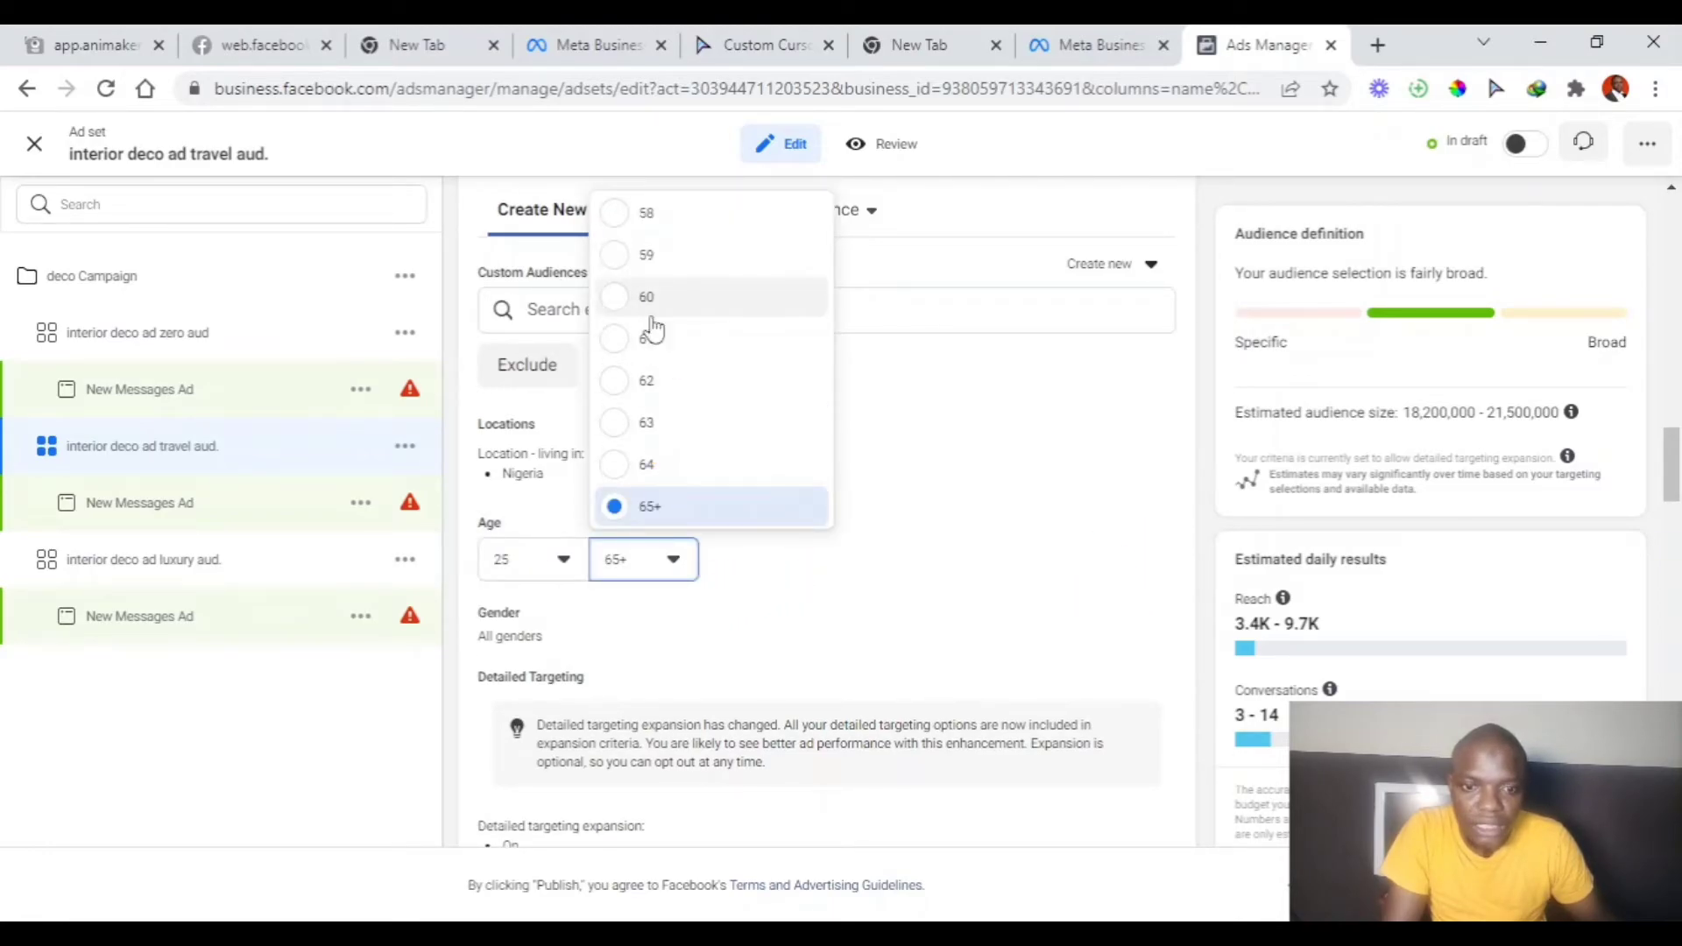
pyautogui.scroll(5, 642, 342)
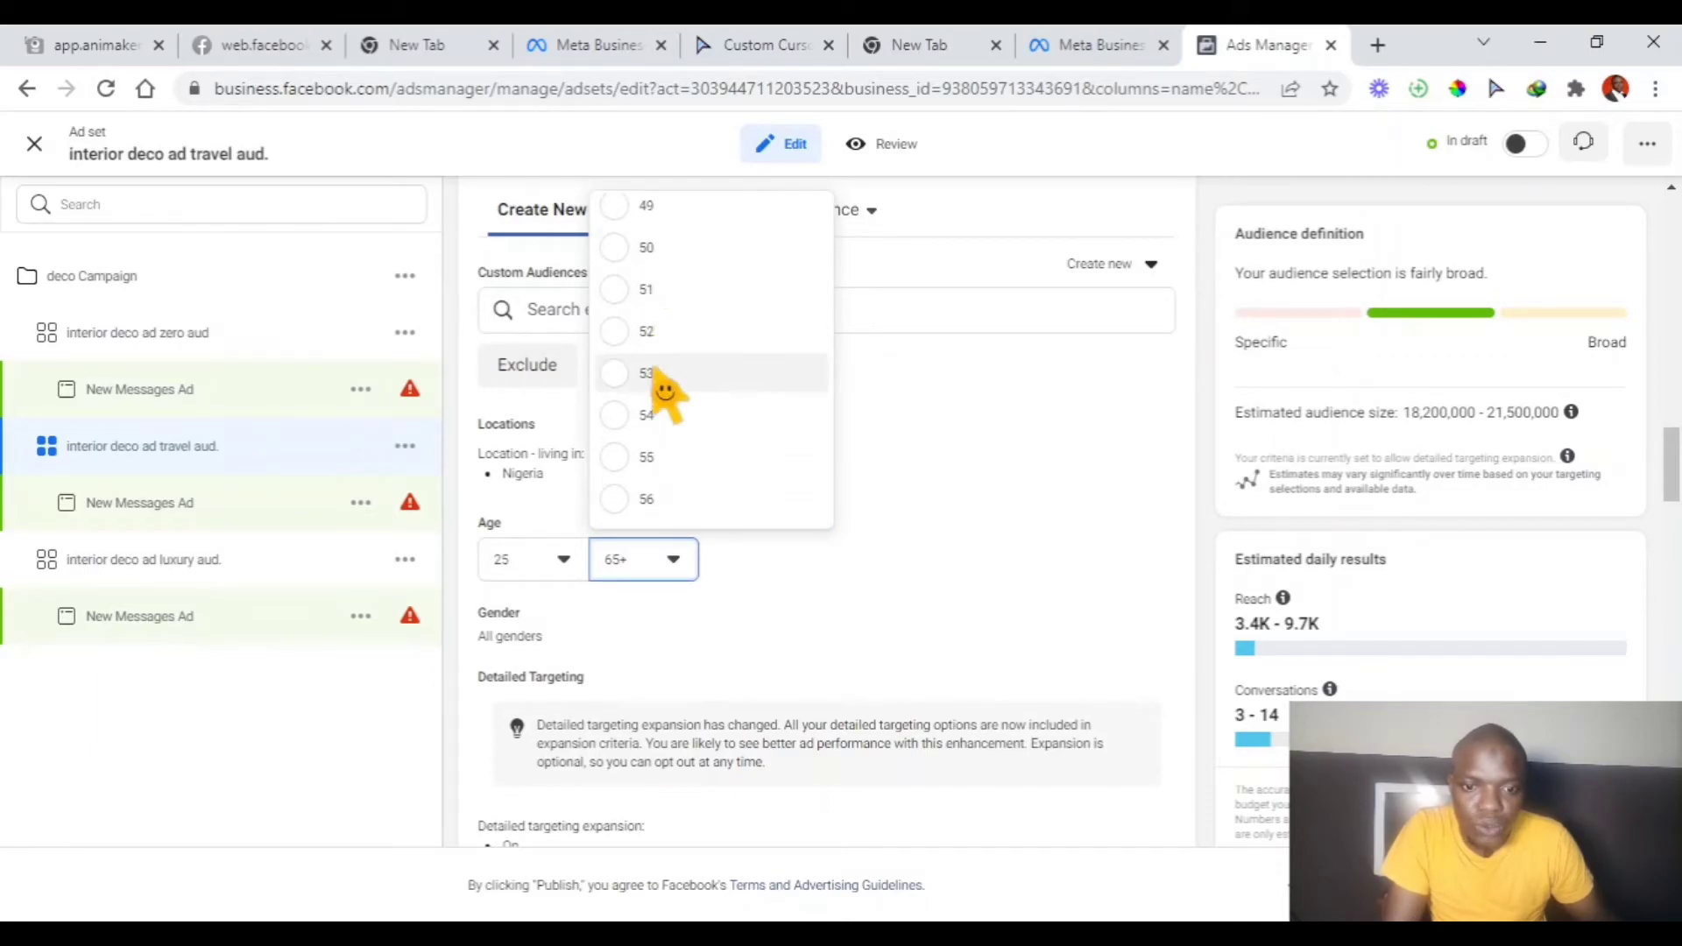
pyautogui.click(662, 457)
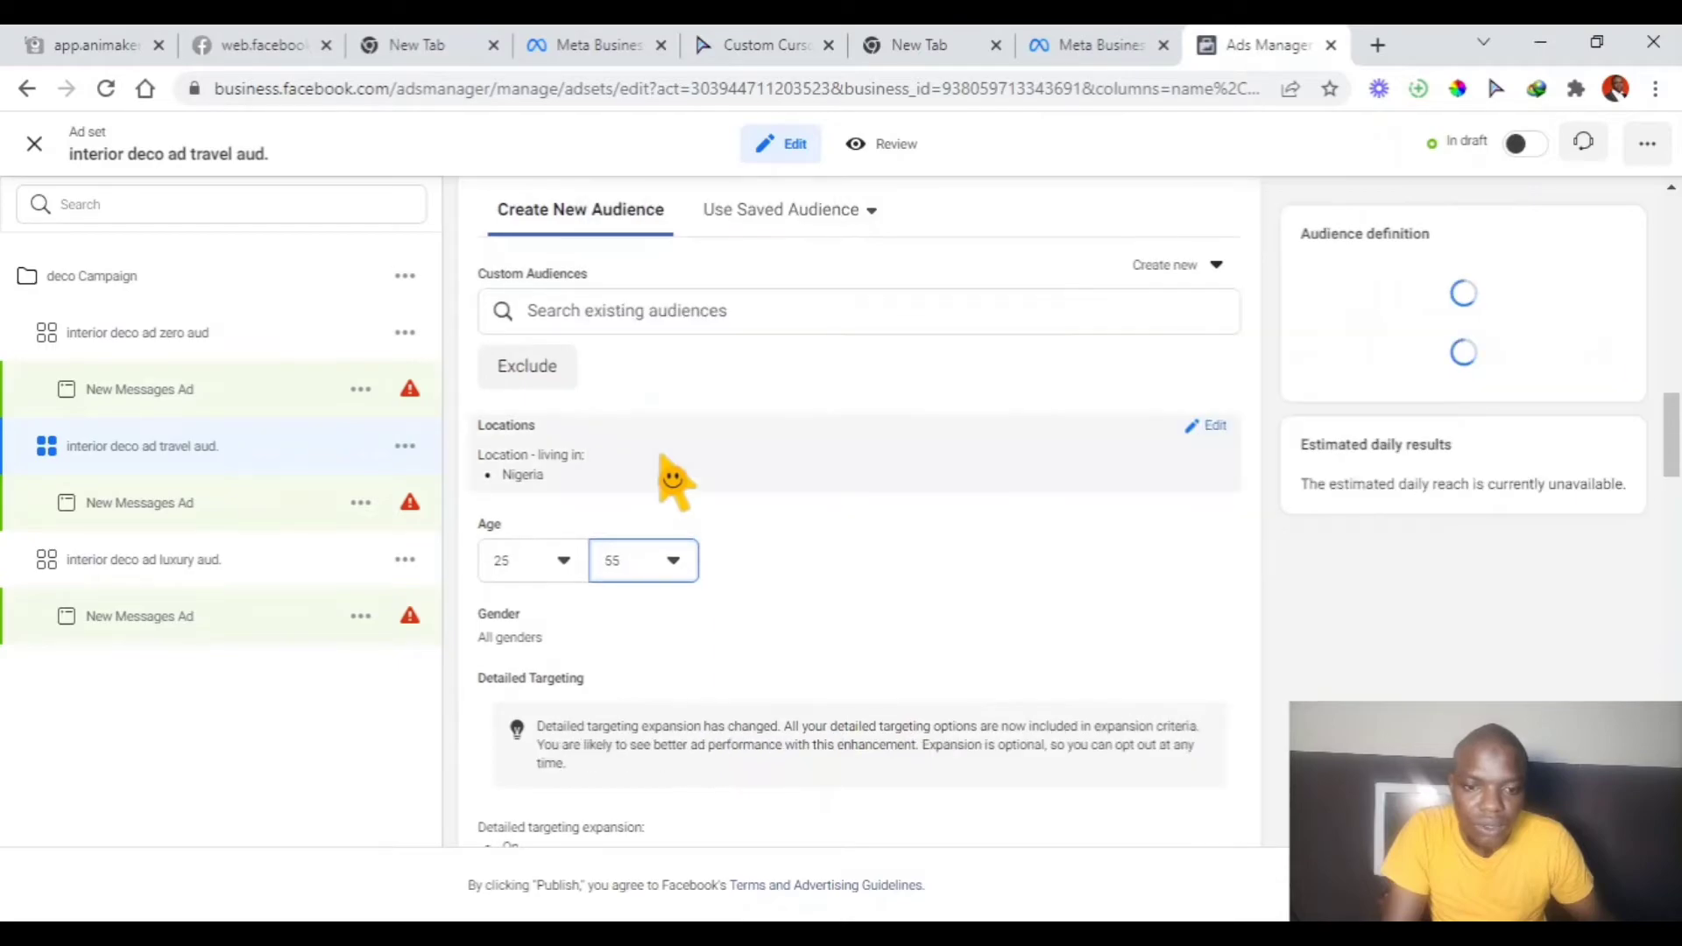
# Open the travel ad set's detailed targeting for editing and add the Frequent Travelers behavior
pyautogui.scroll(-3, 631, 631)
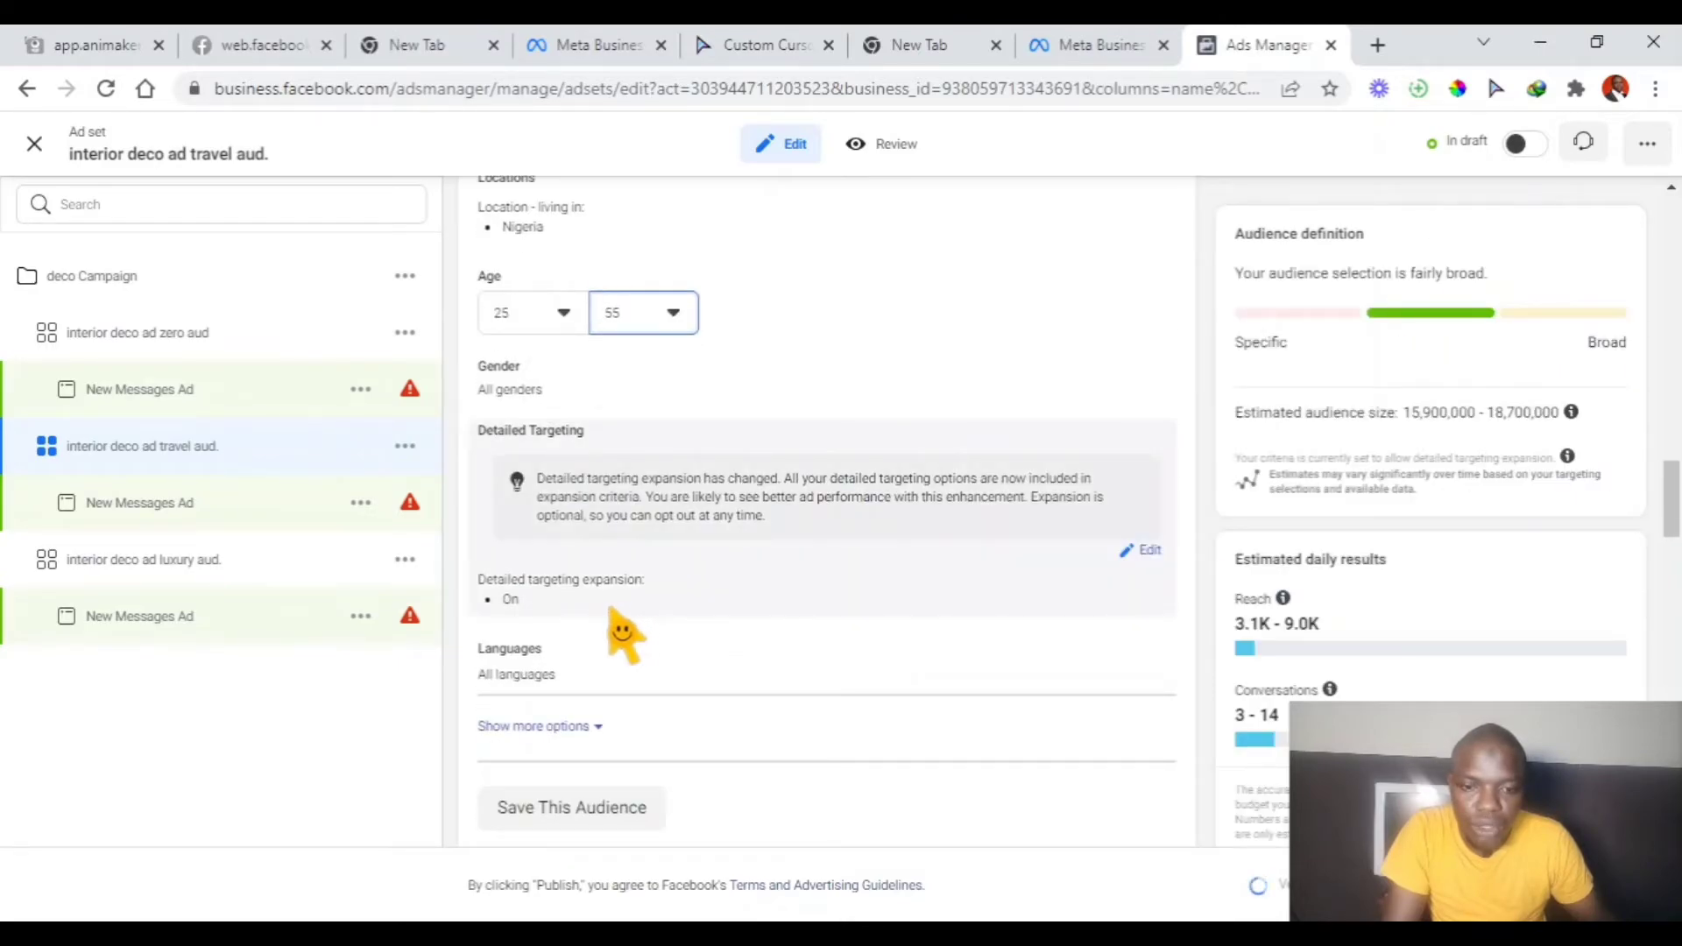
pyautogui.scroll(-1, 584, 638)
pyautogui.scroll(-5, 584, 638)
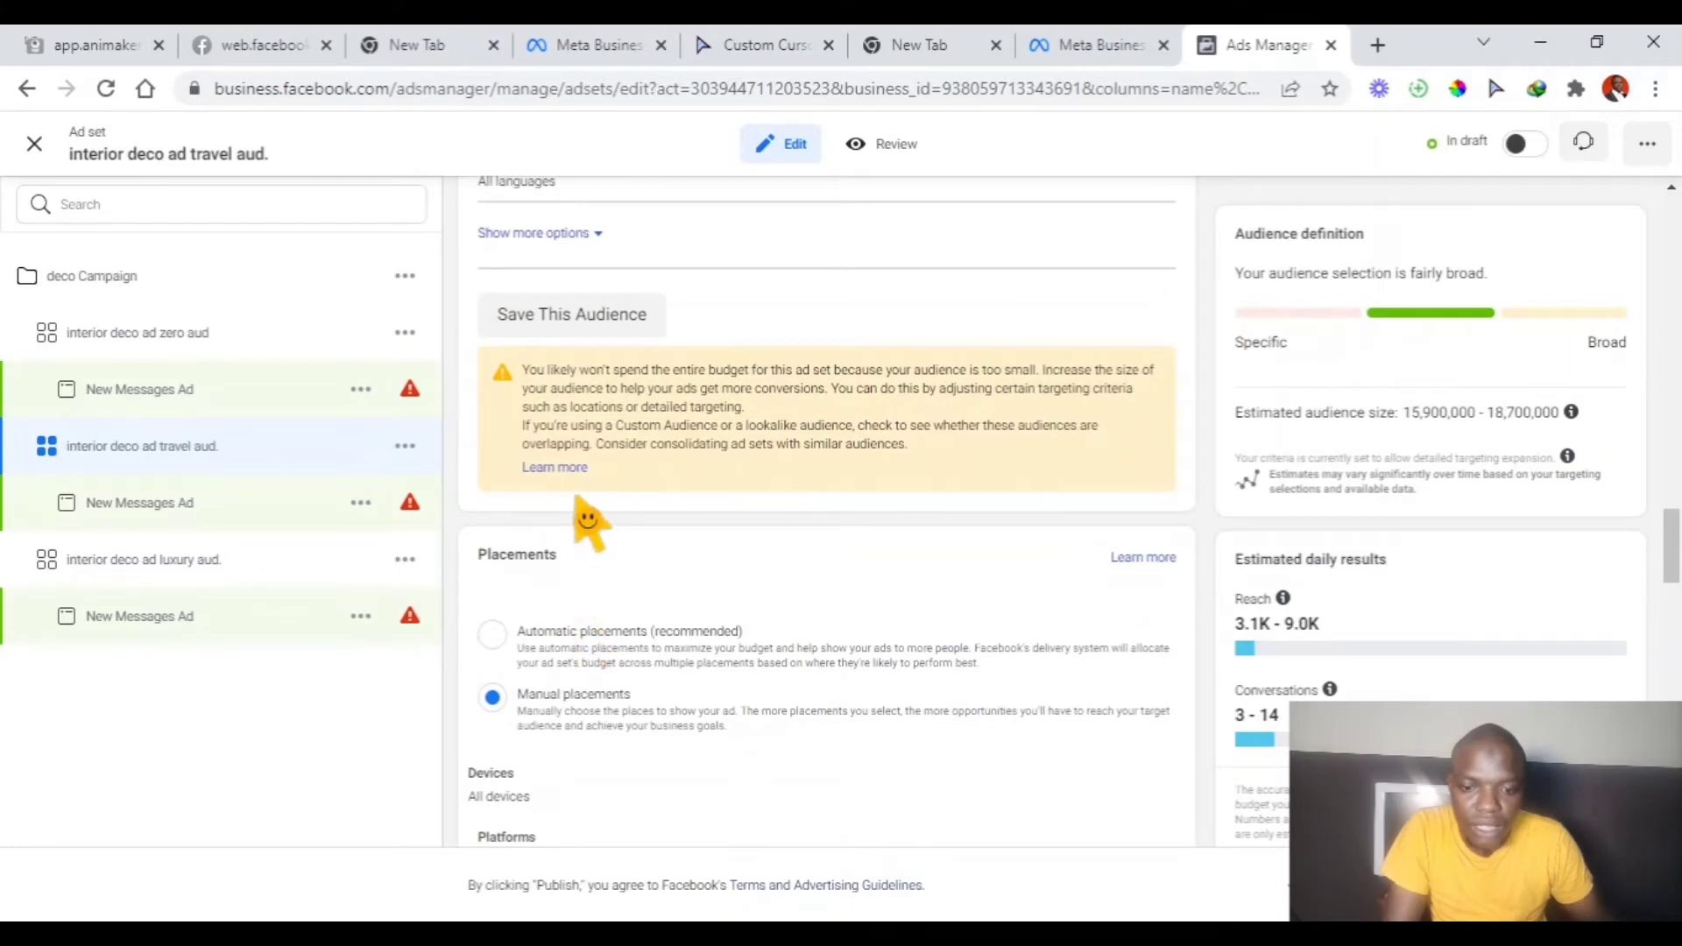
pyautogui.scroll(7, 584, 513)
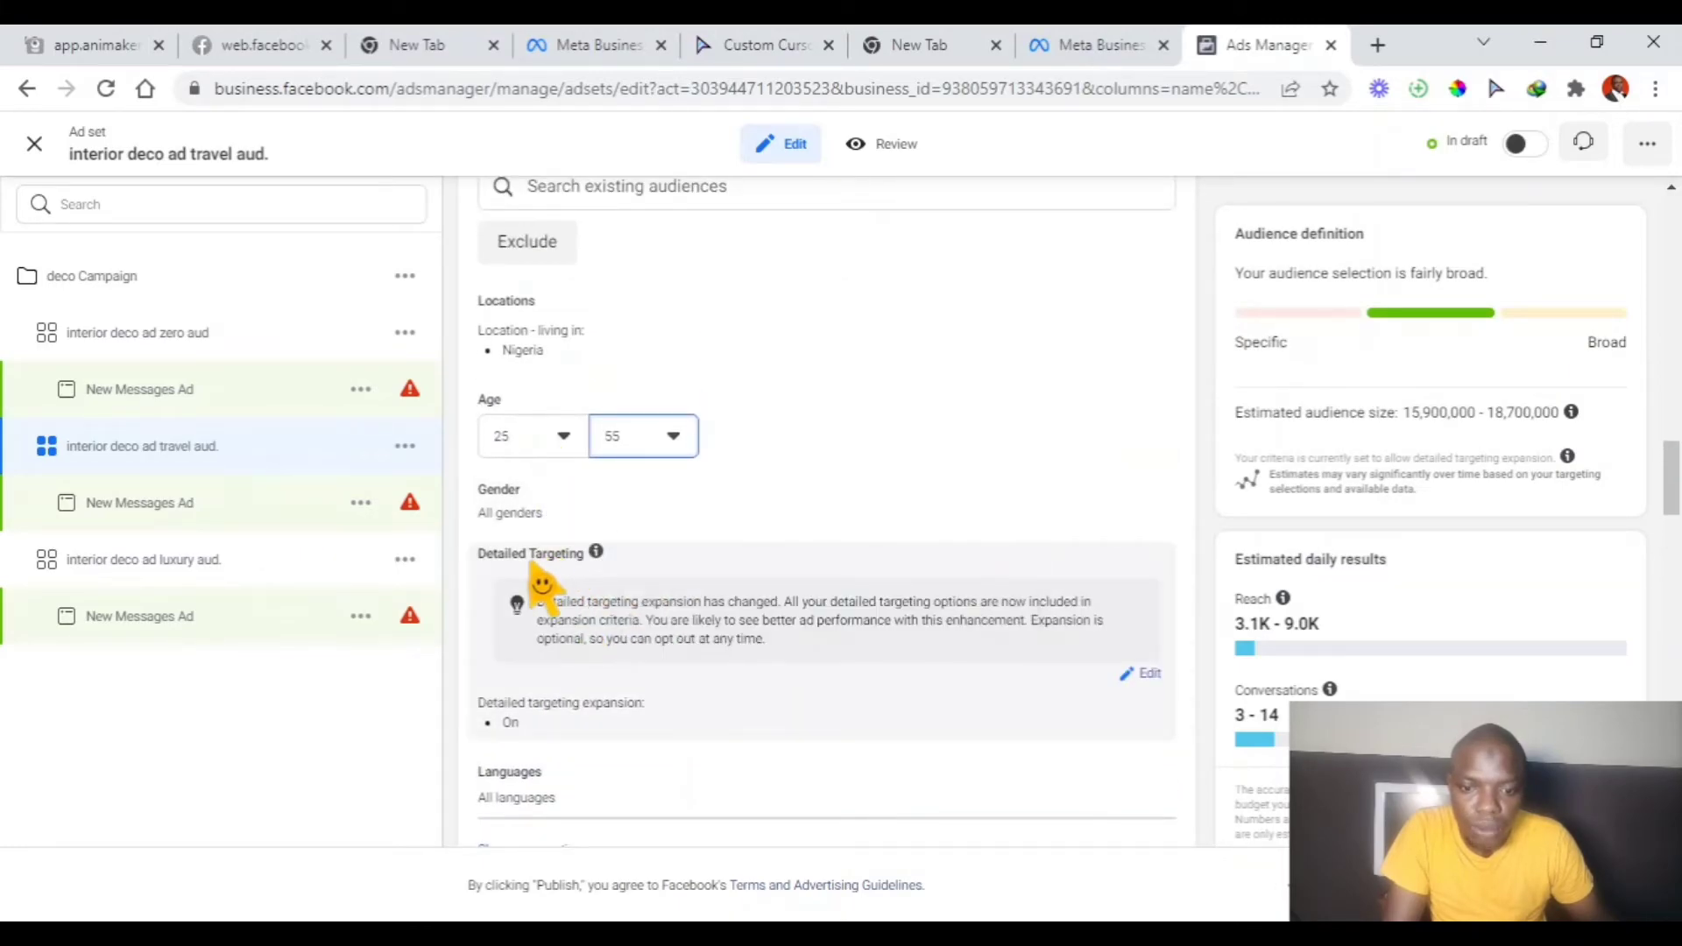
pyautogui.click(1149, 674)
pyautogui.scroll(-3, 763, 713)
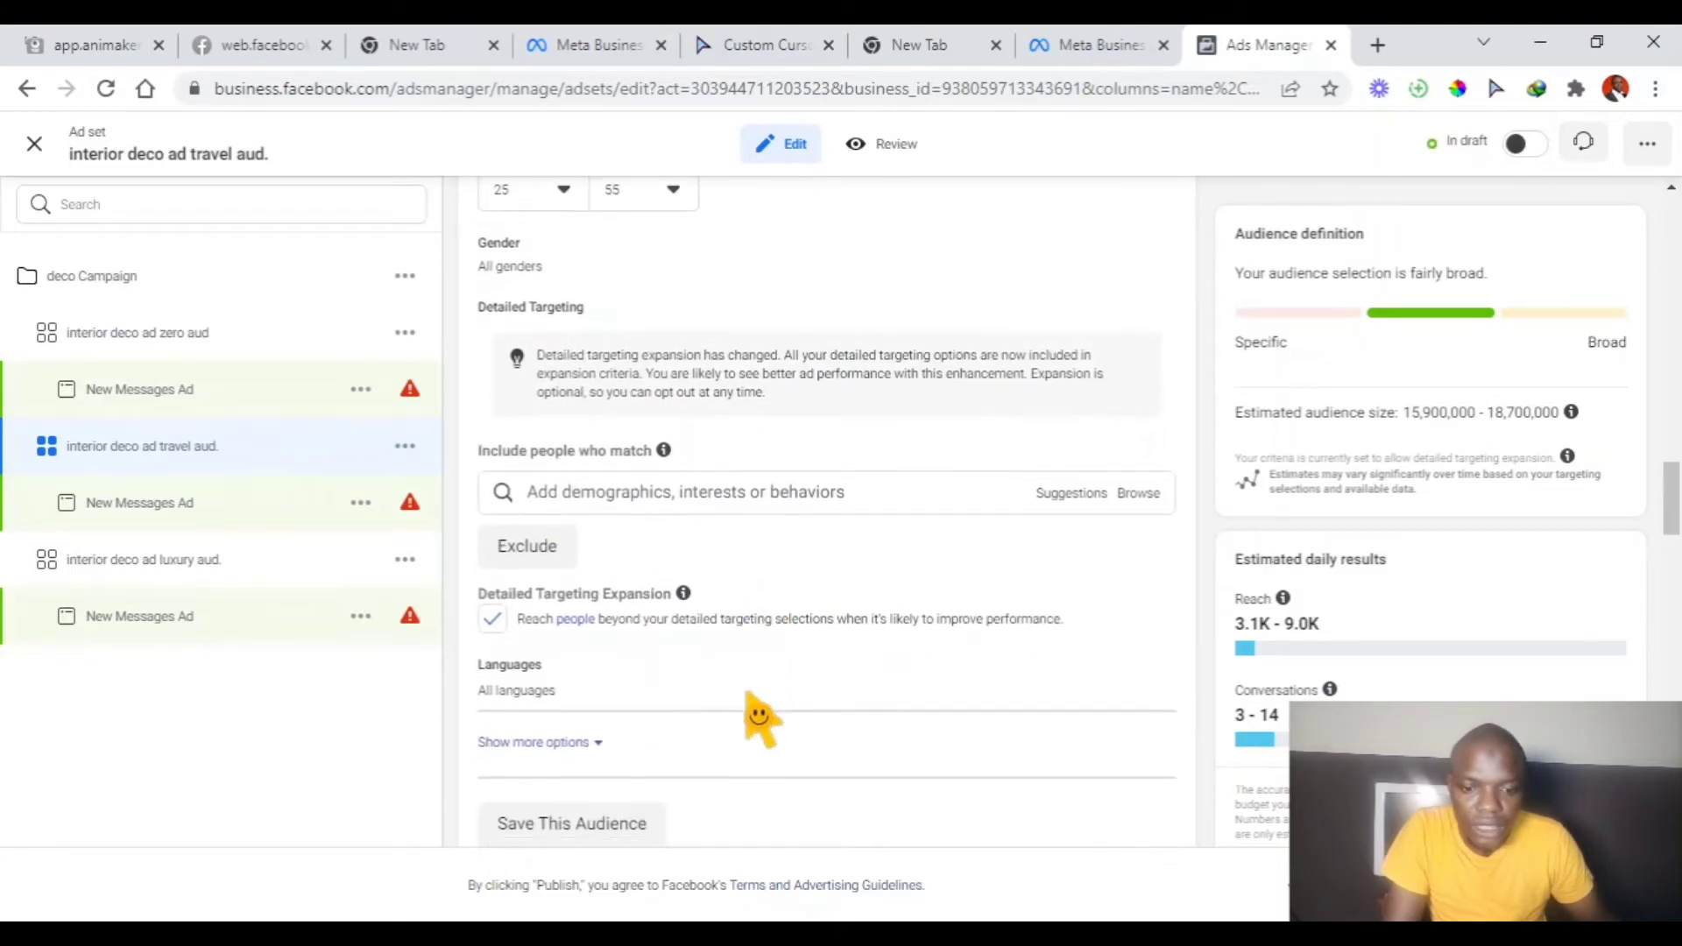
pyautogui.click(578, 491)
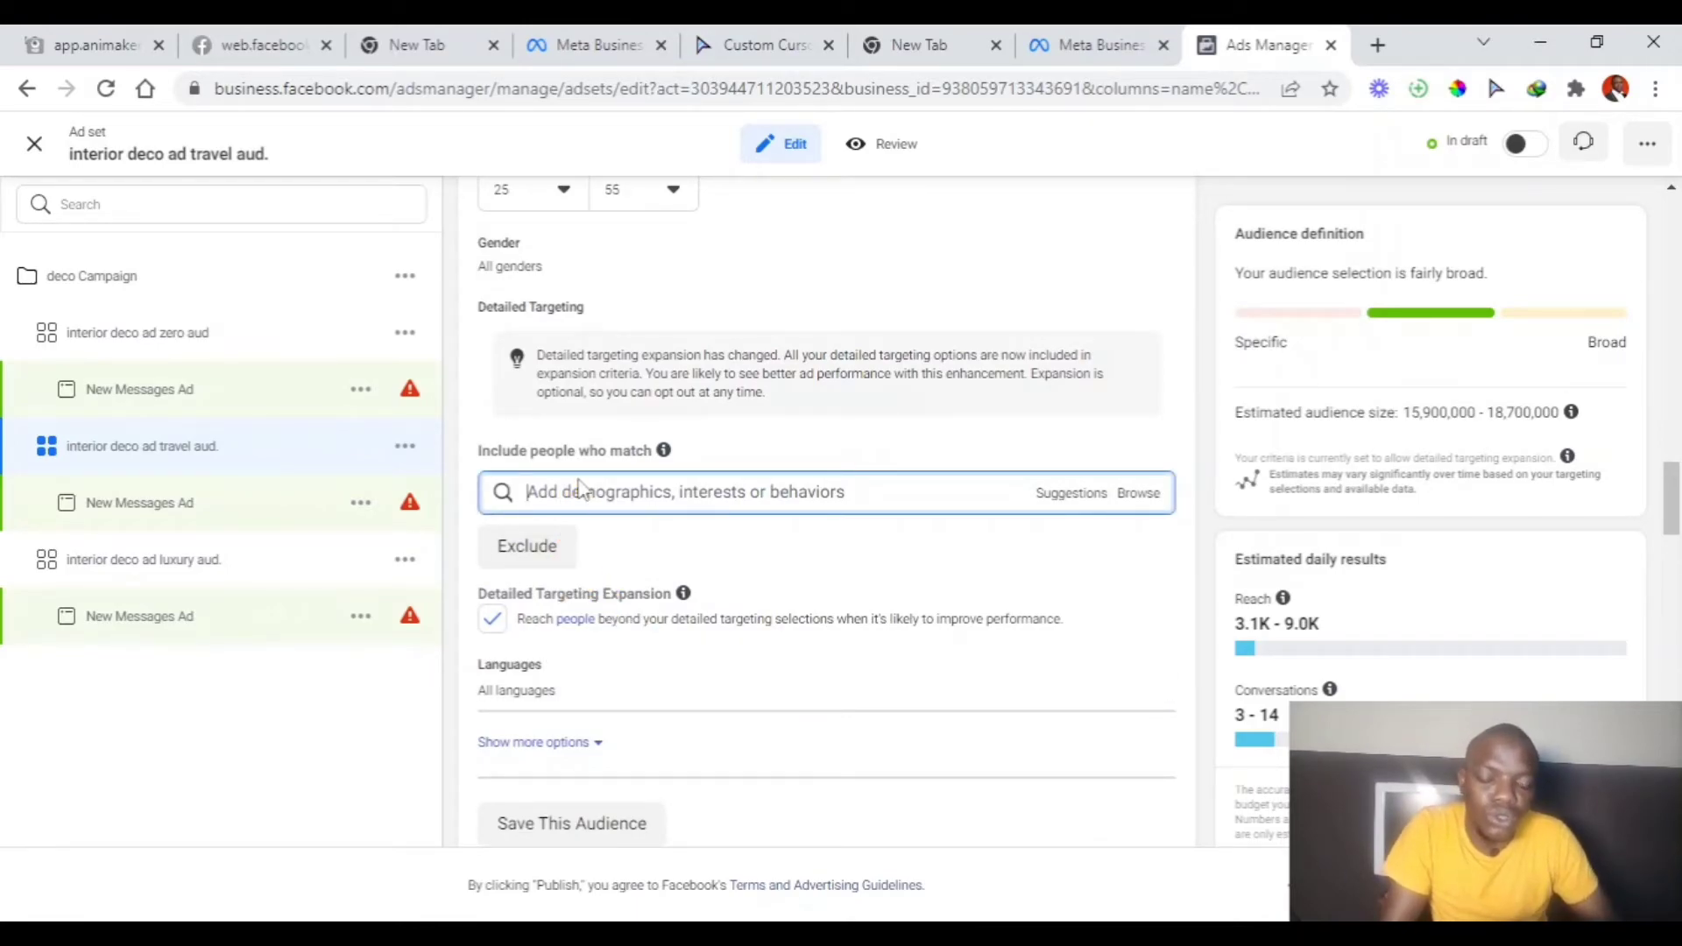
pyautogui.write('trav')
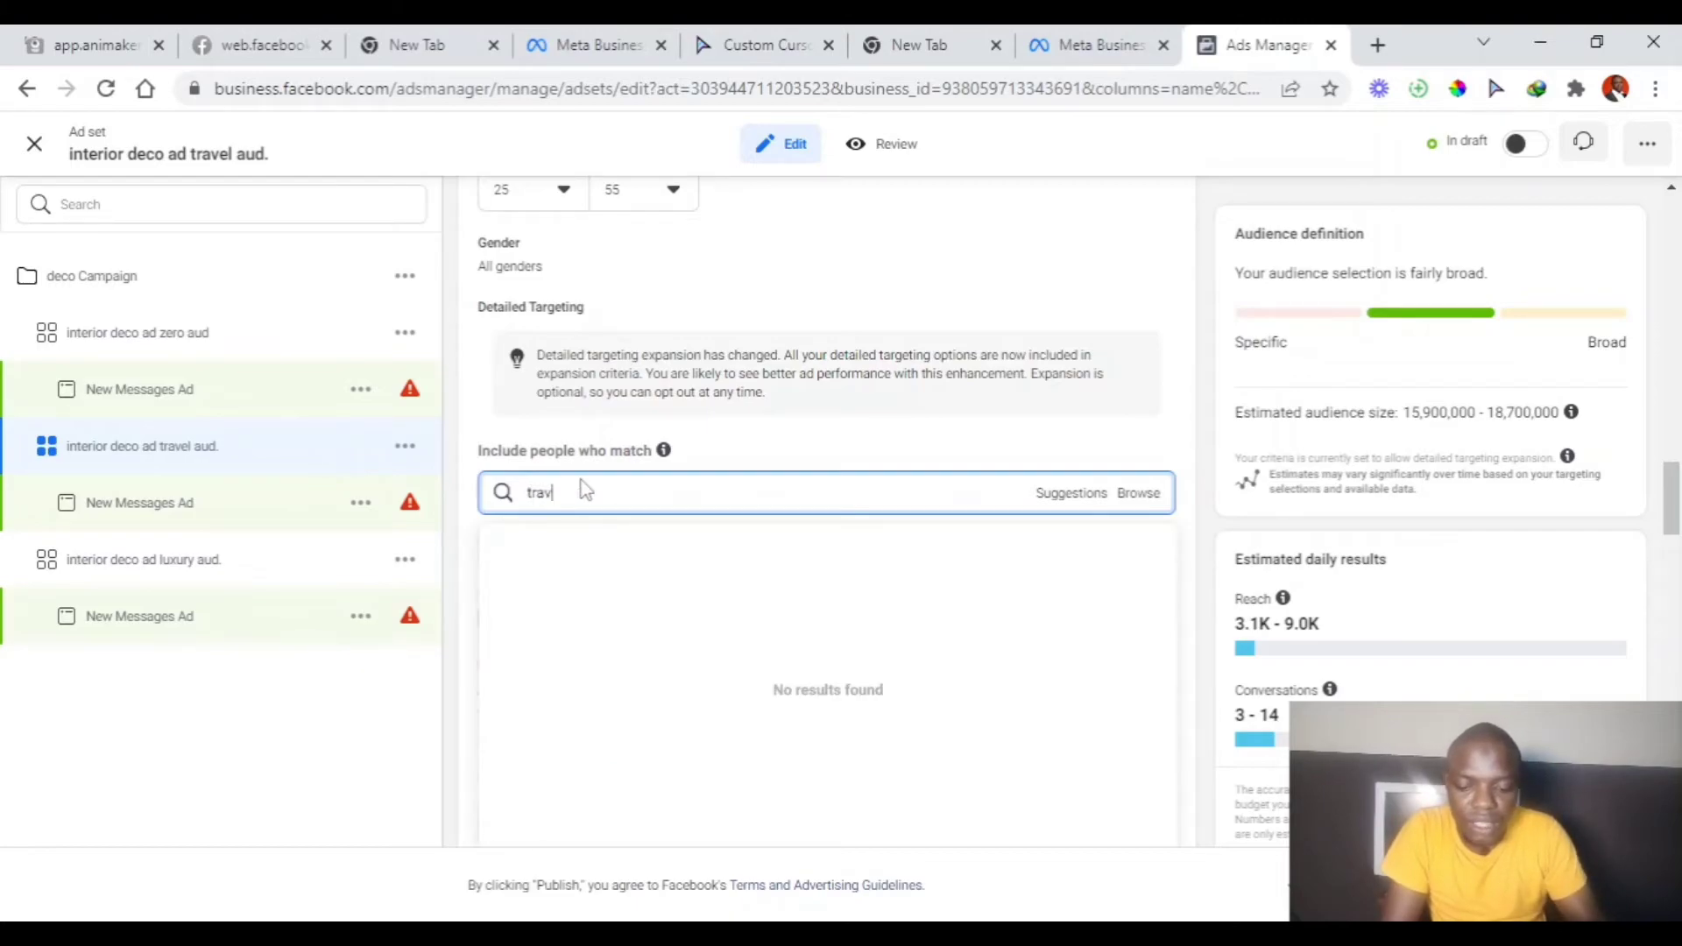
pyautogui.write('el')
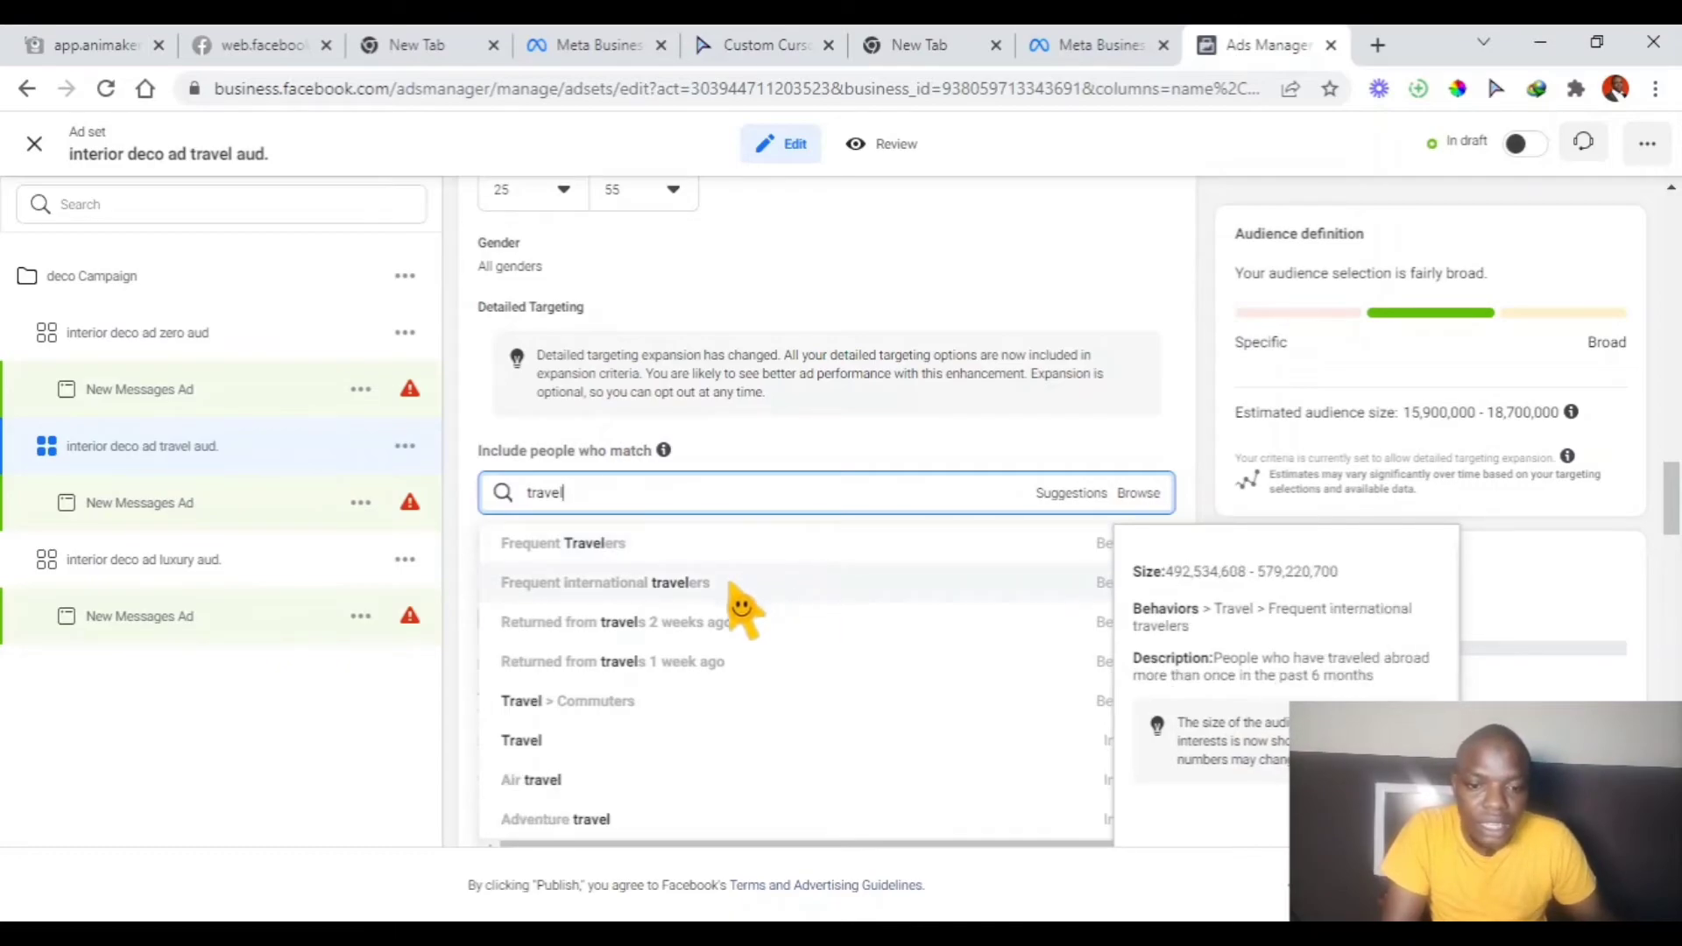
pyautogui.click(578, 547)
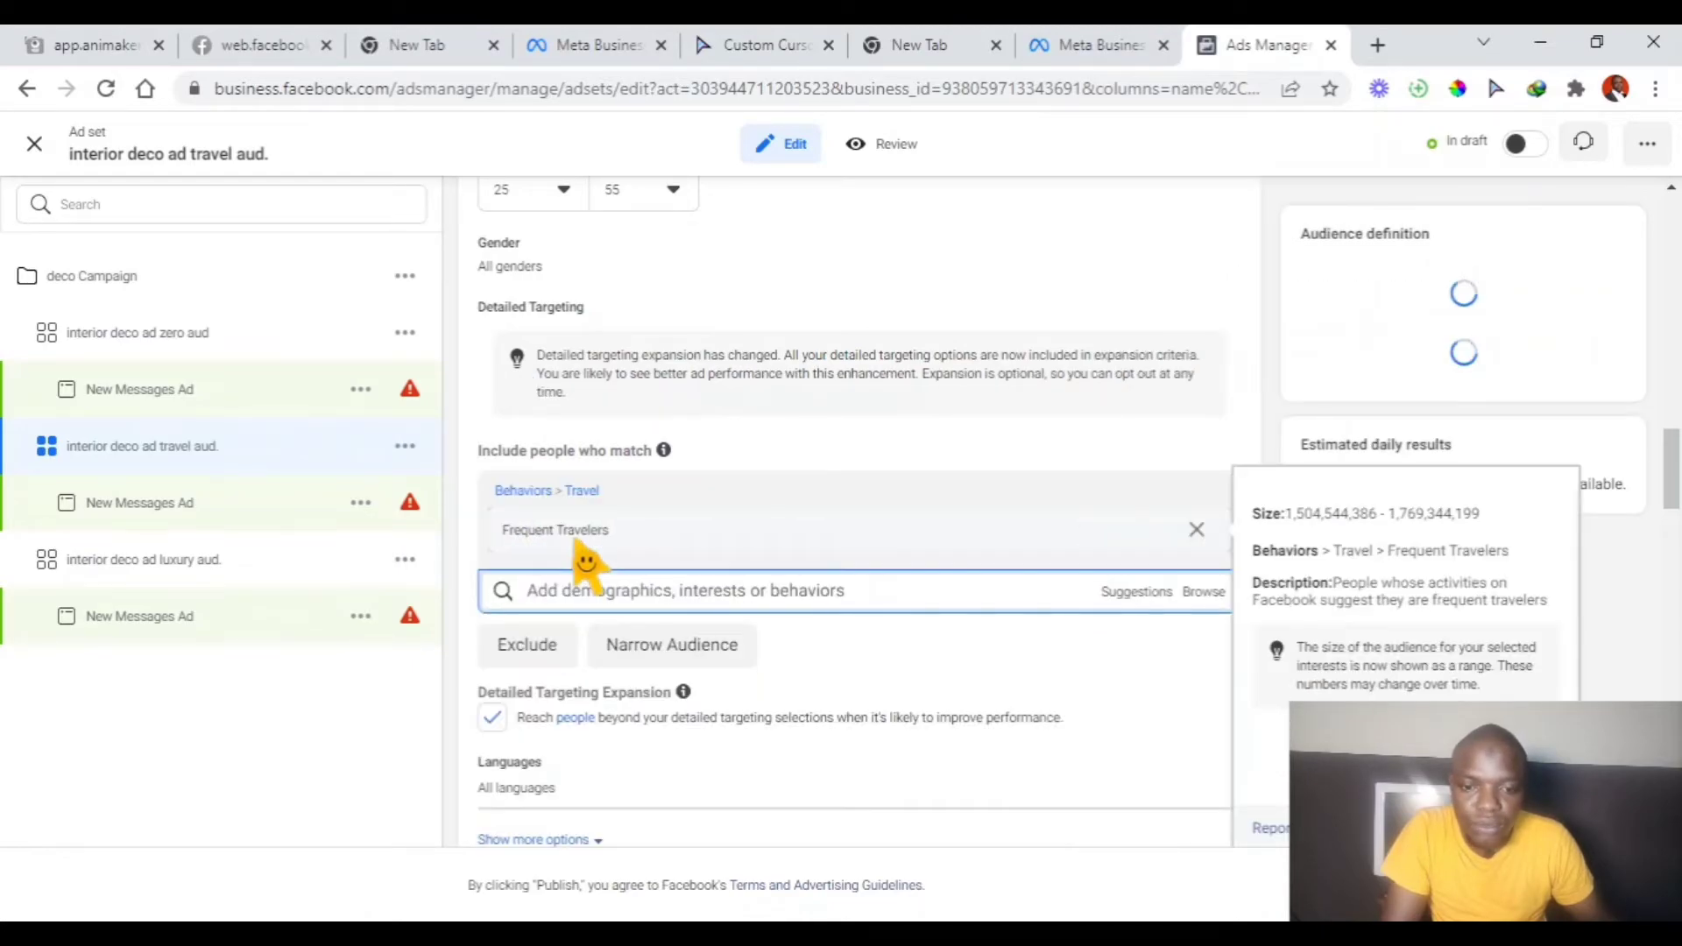
# Search the detailed targeting for "travel by air" and add the Frequent international travelers behavior
pyautogui.click(618, 591)
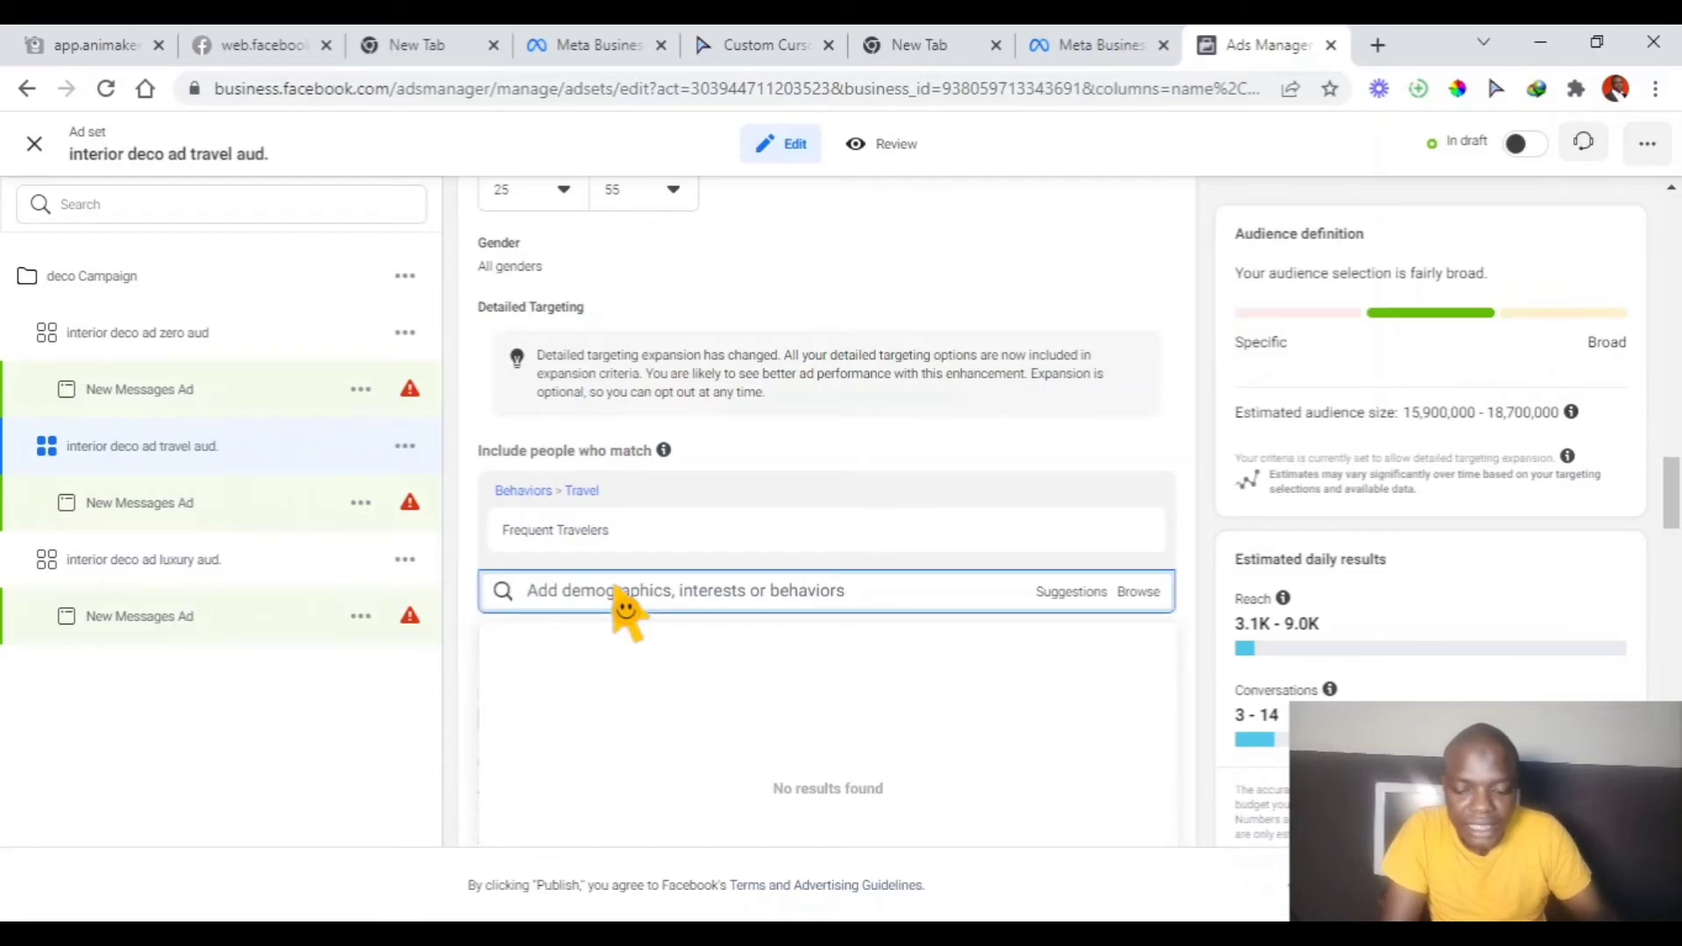
pyautogui.write('travel')
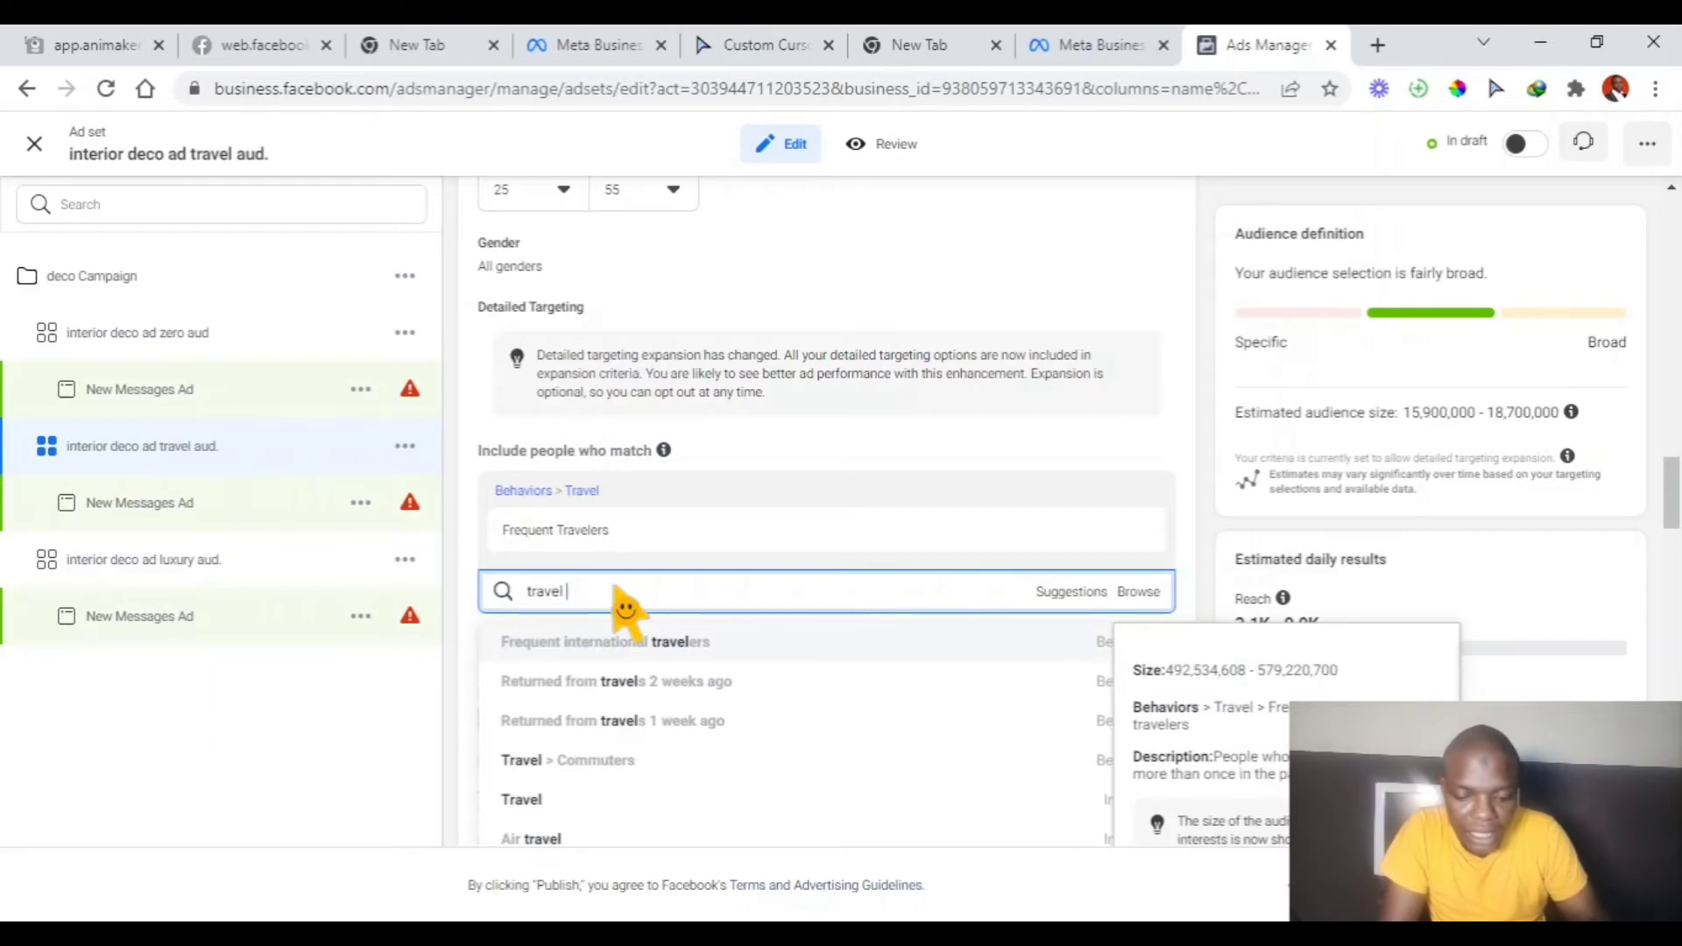
pyautogui.write('ir')
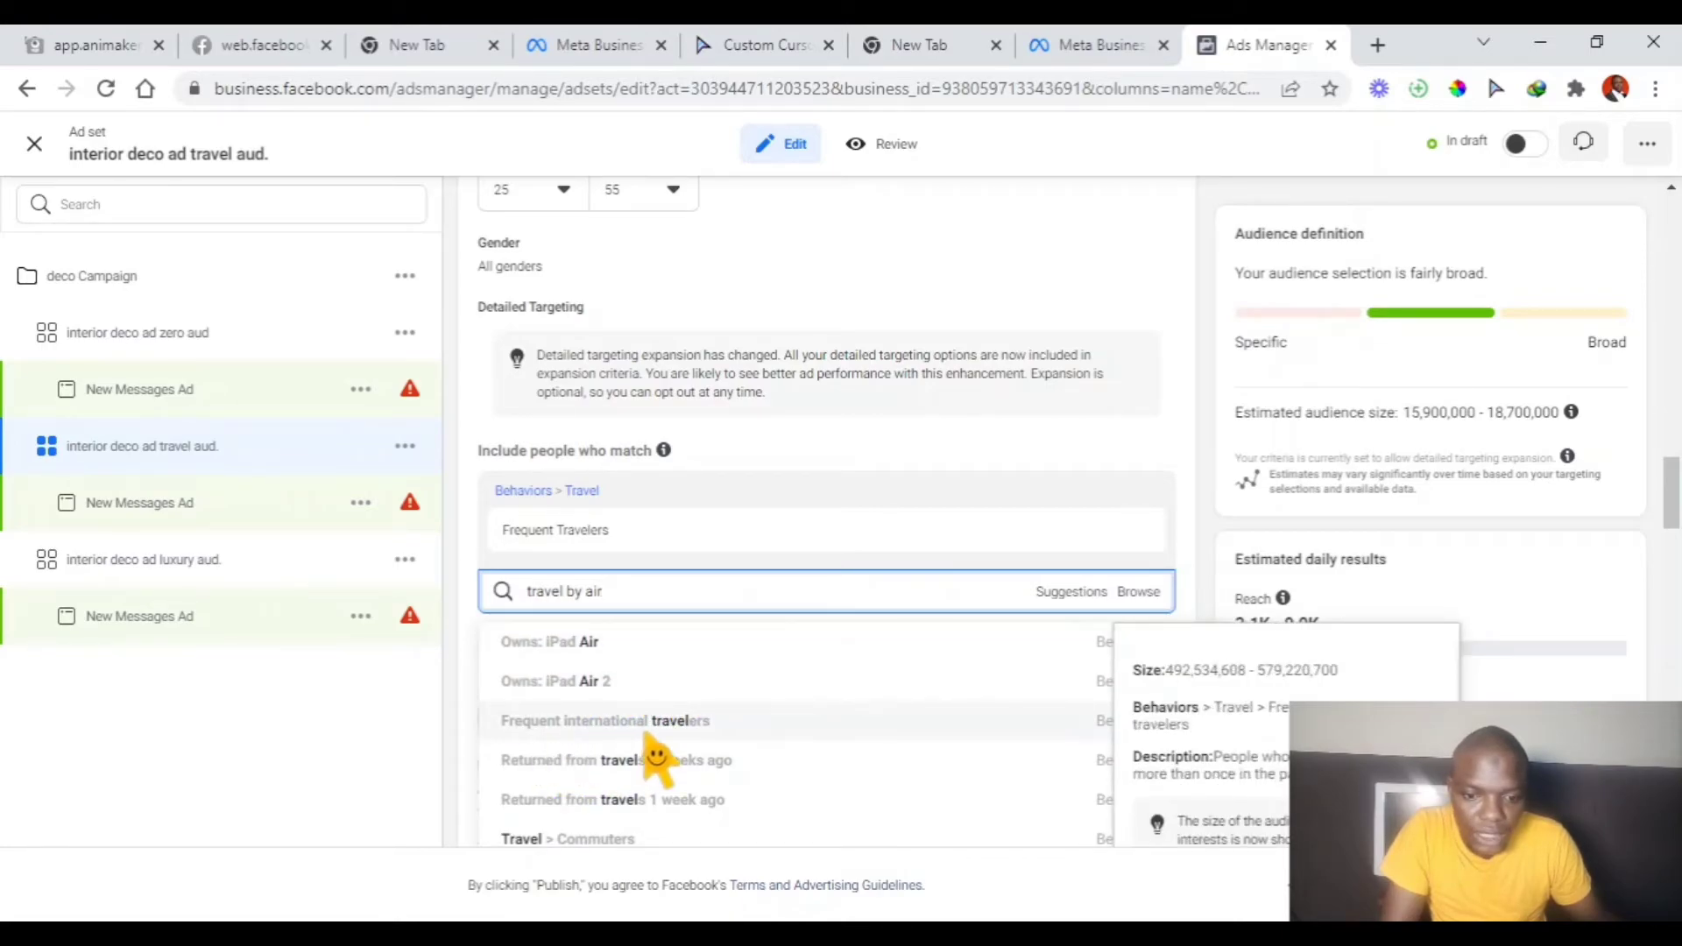
pyautogui.scroll(-3, 655, 752)
pyautogui.scroll(3, 656, 752)
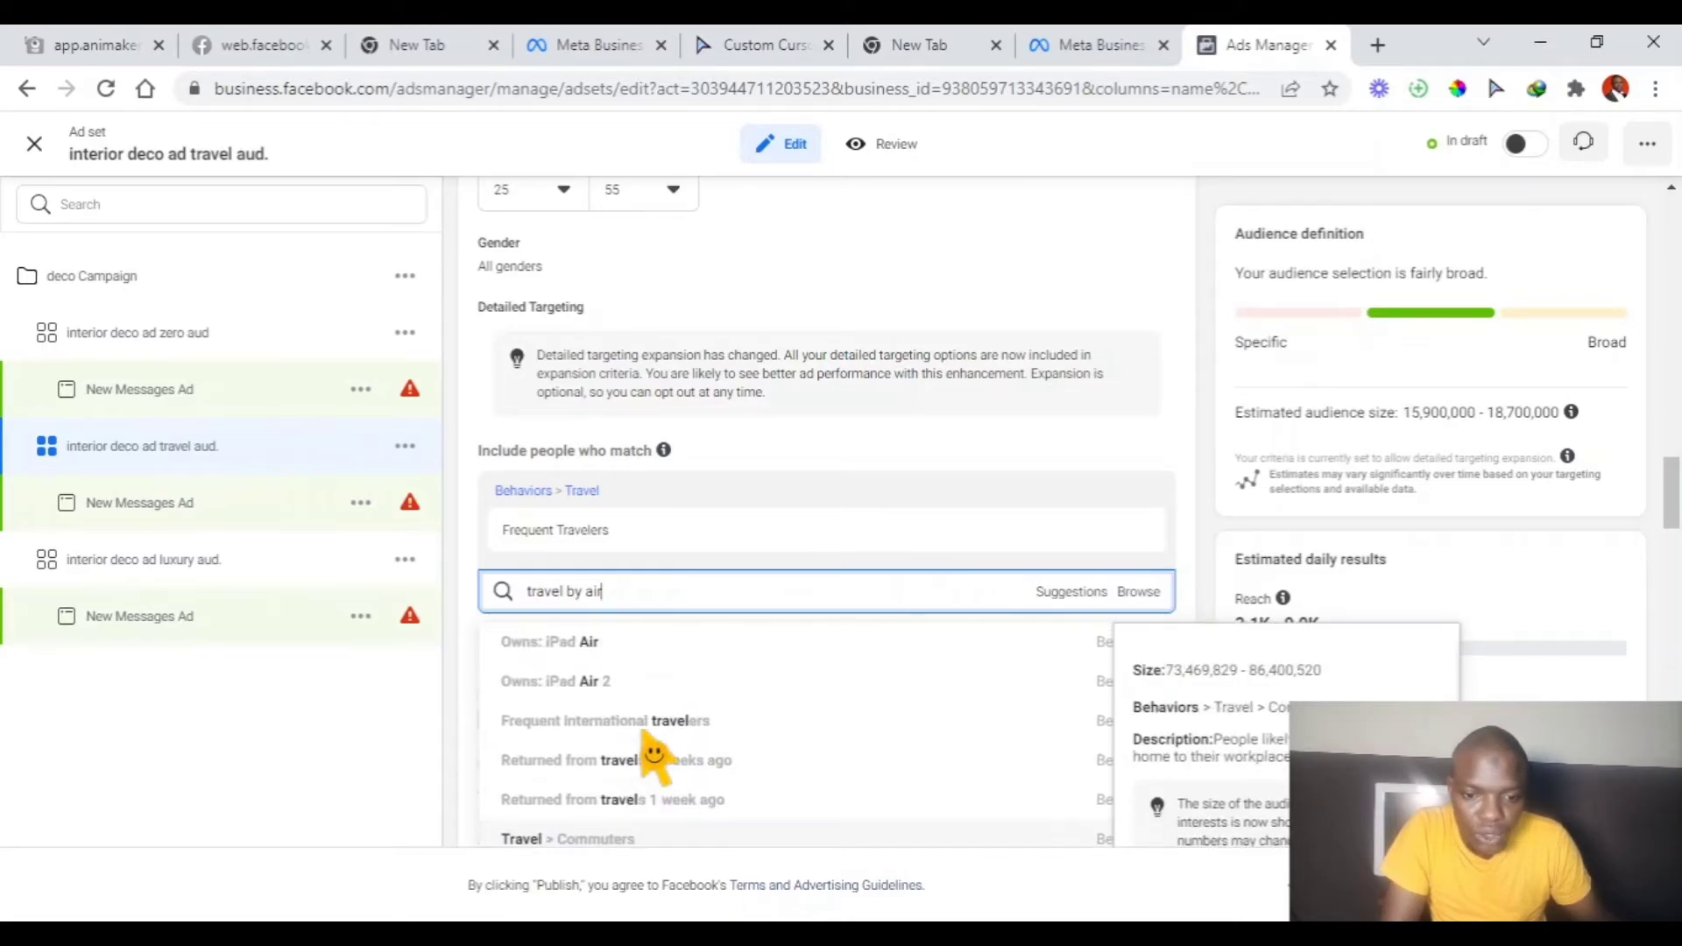
pyautogui.click(755, 736)
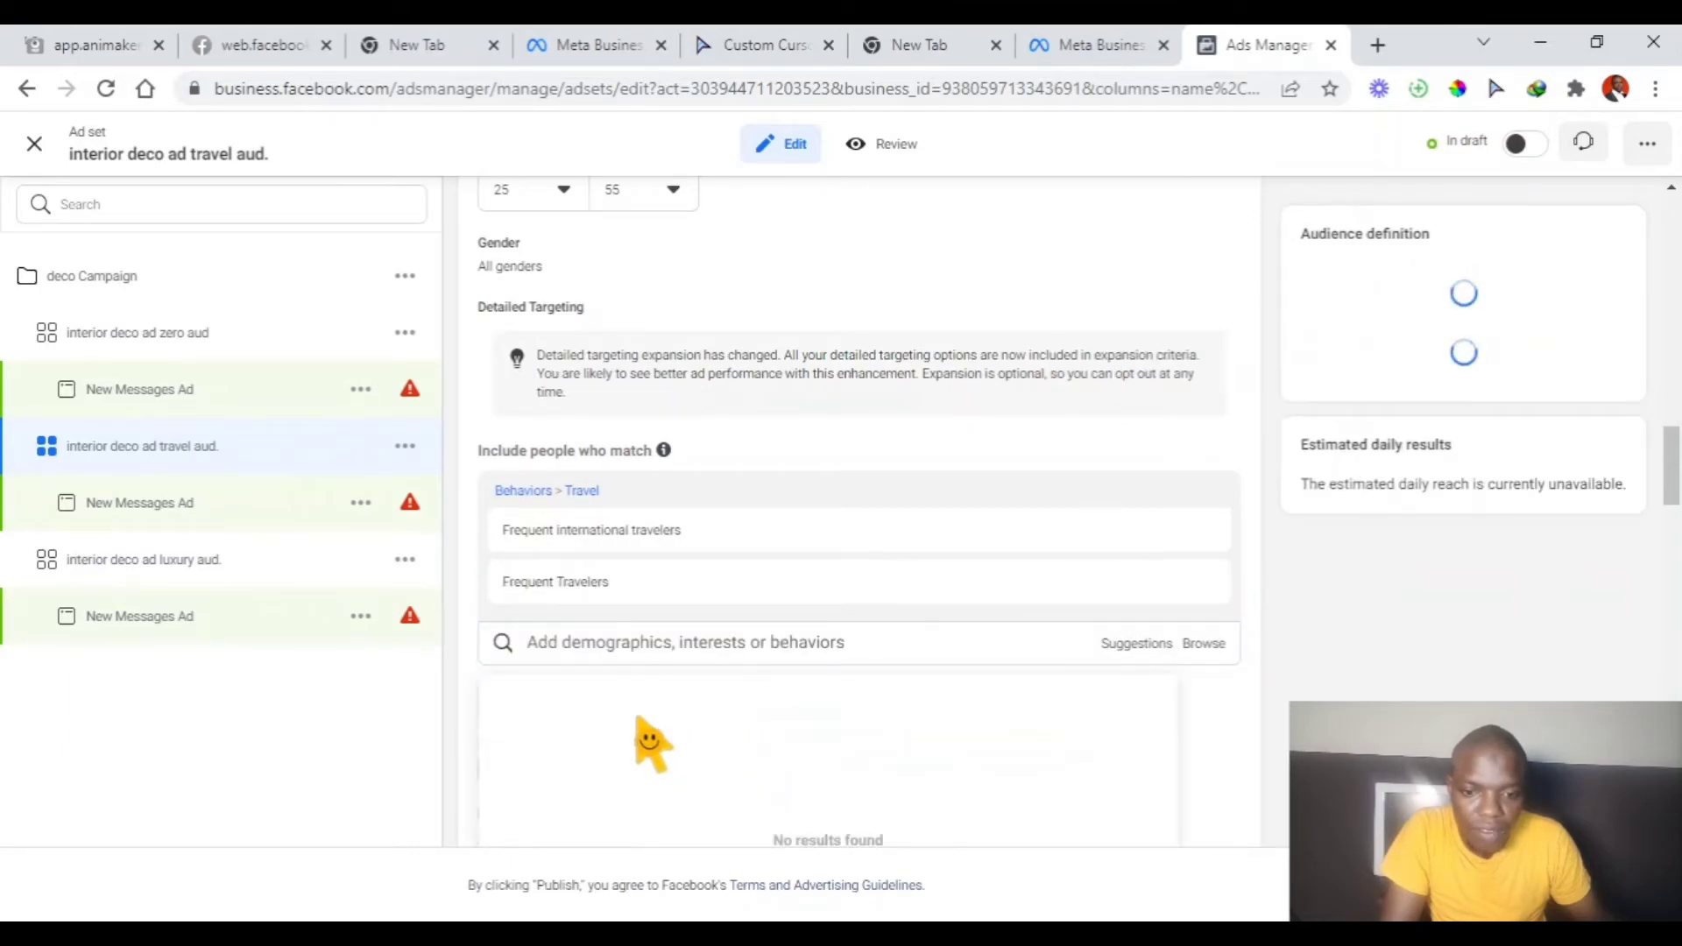
pyautogui.moveTo(616, 552)
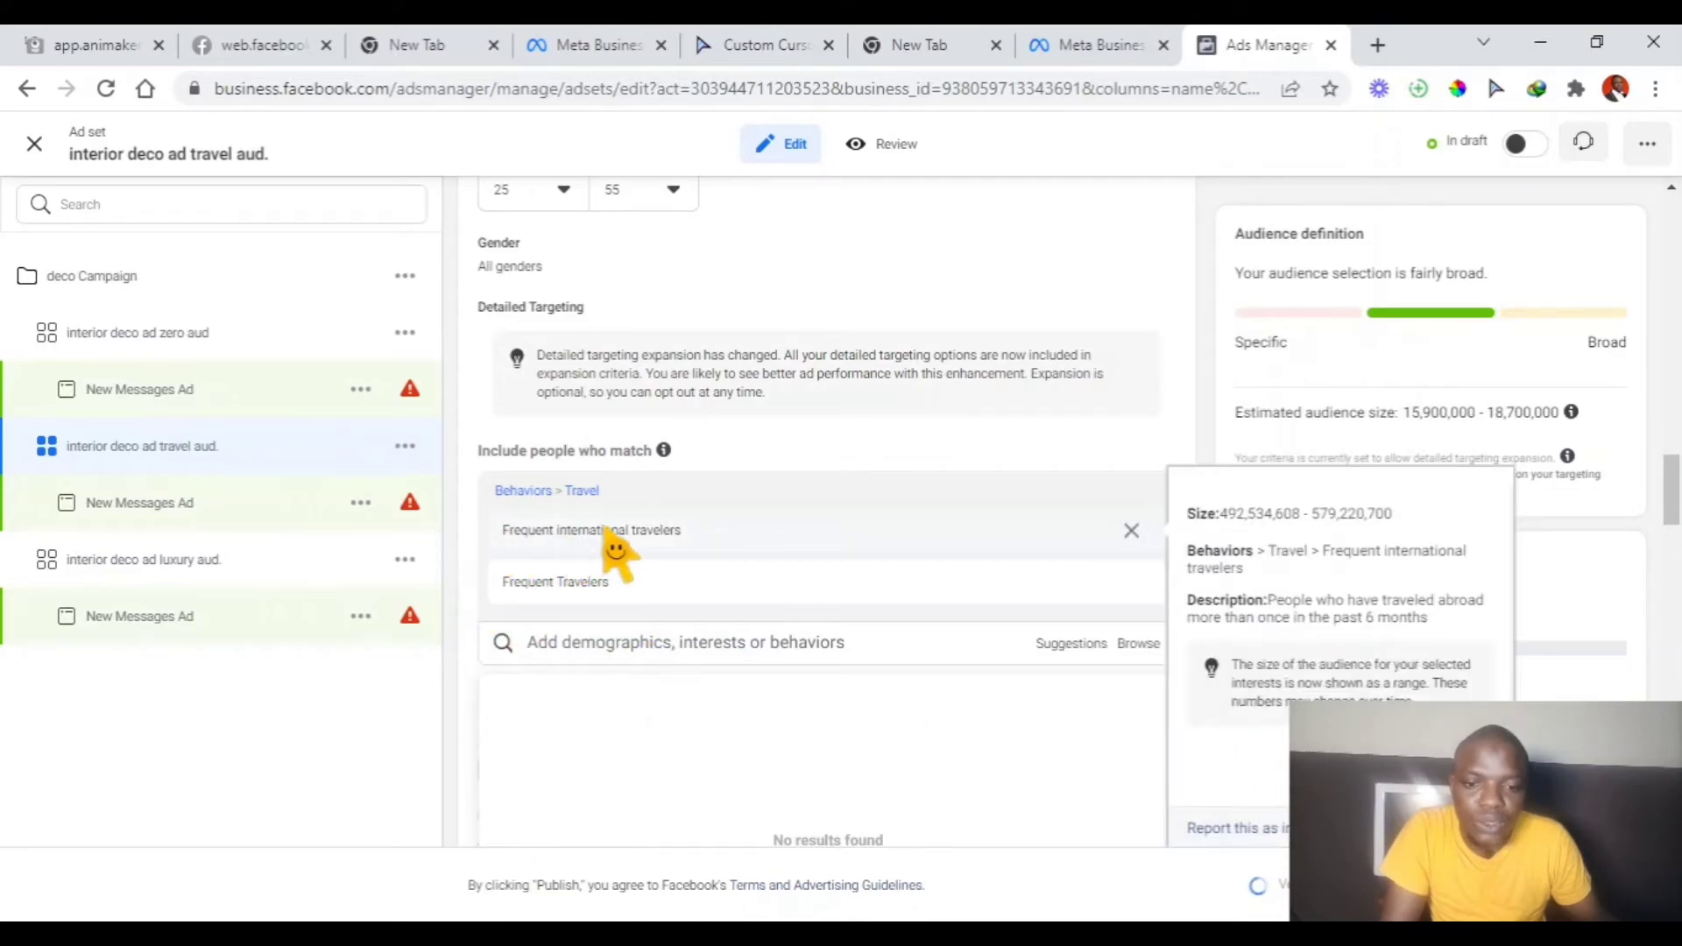
# Search the detailed targeting for "travelers" and "travel", and examine the matching travel interests and behaviors
pyautogui.click(659, 650)
pyautogui.write('travelers')
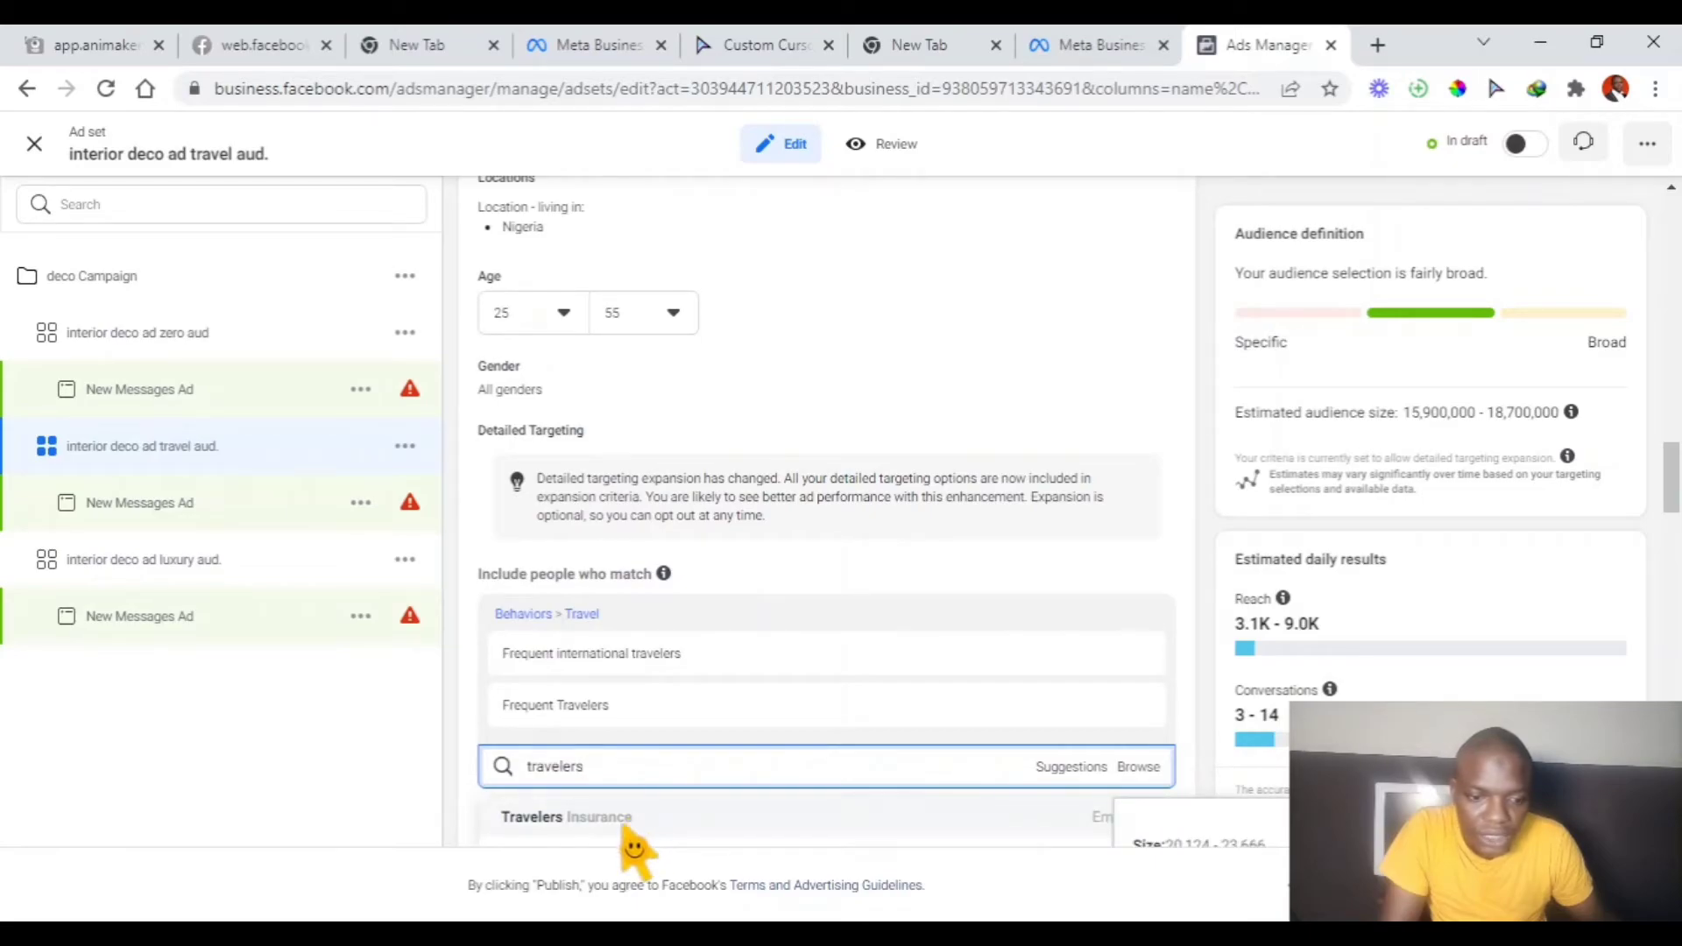
pyautogui.press('BackSpace')
pyautogui.press('BackSpace')
pyautogui.press('BackSpace')
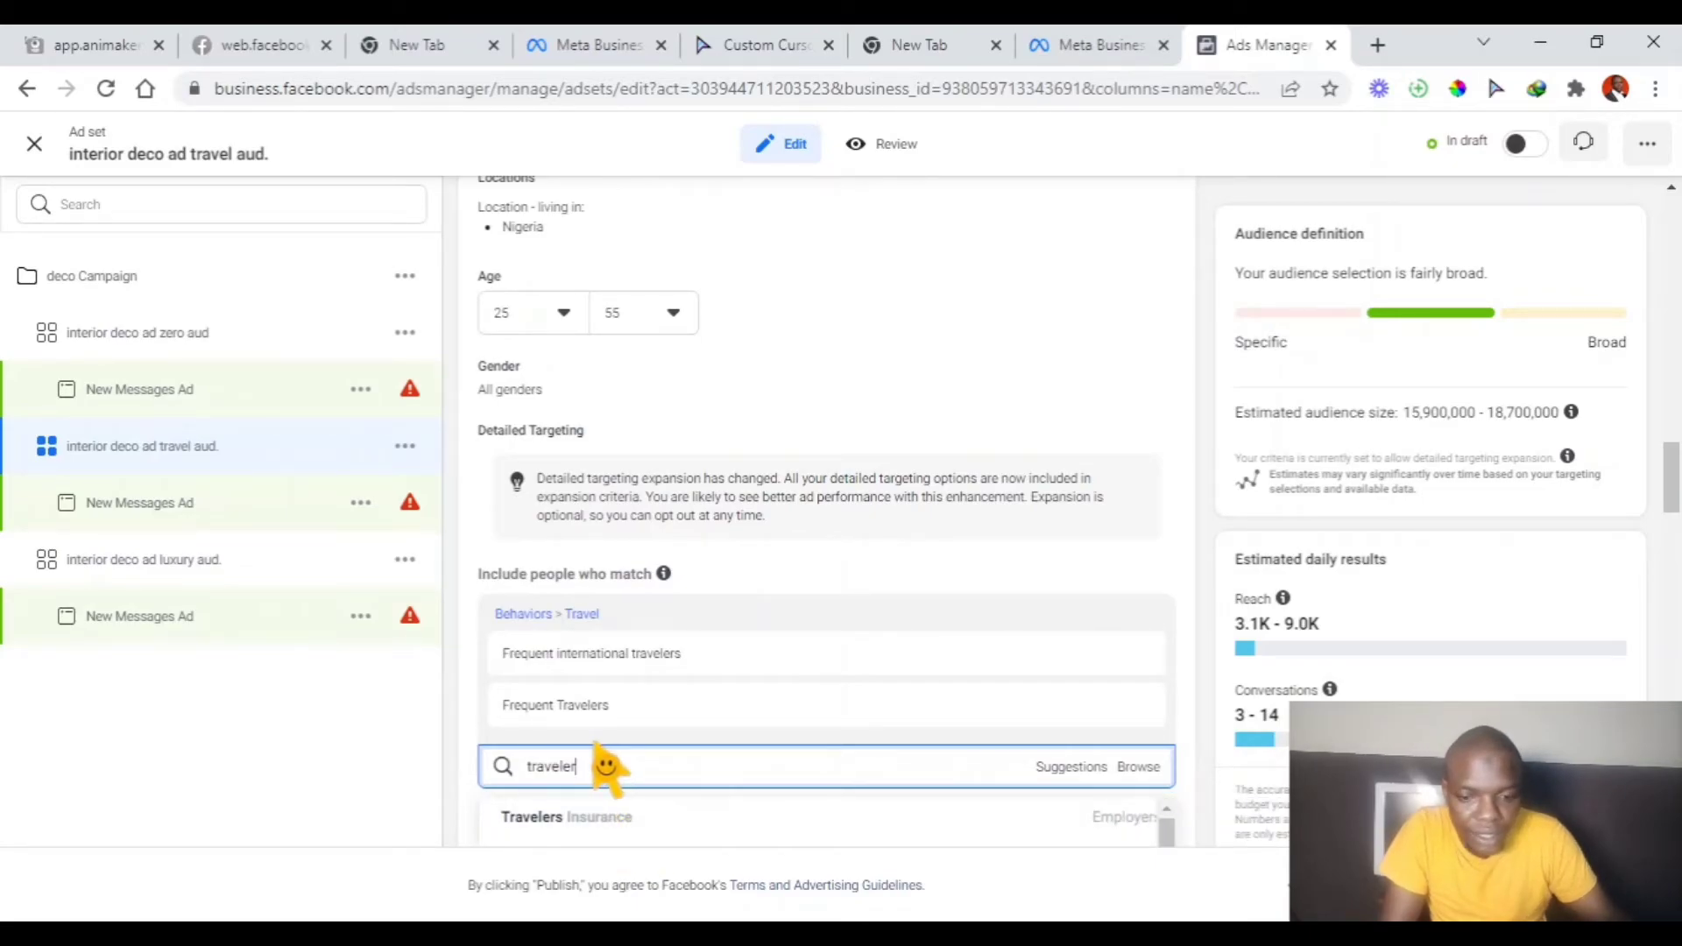
pyautogui.scroll(-3, 778, 815)
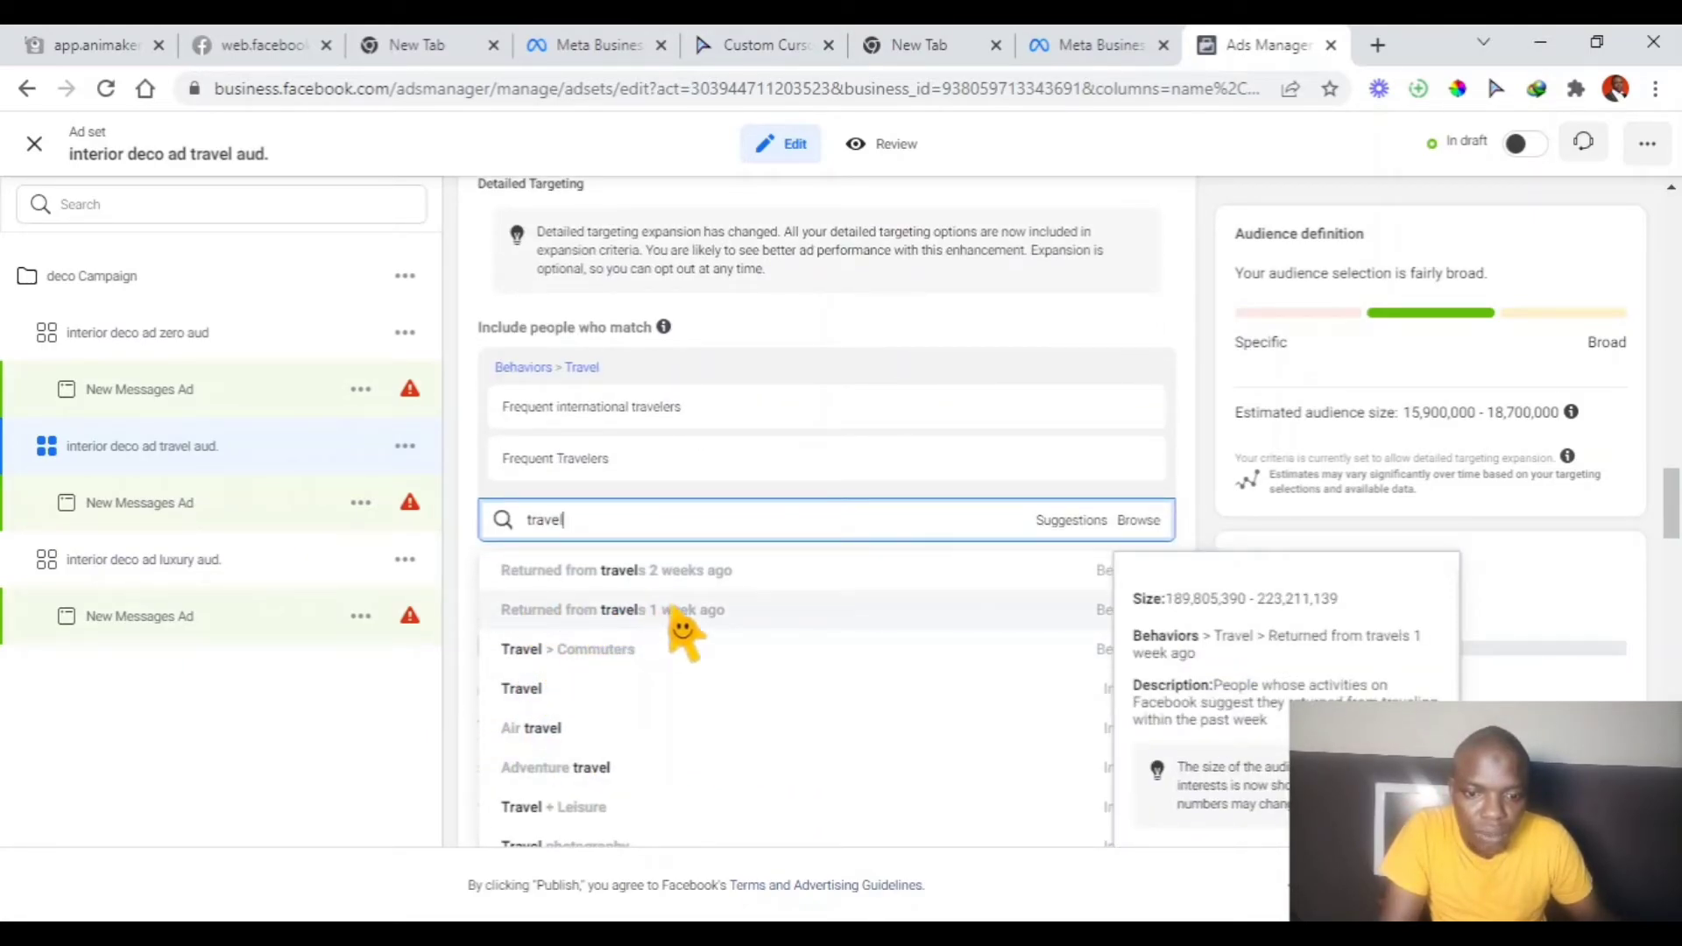
pyautogui.scroll(-3, 683, 631)
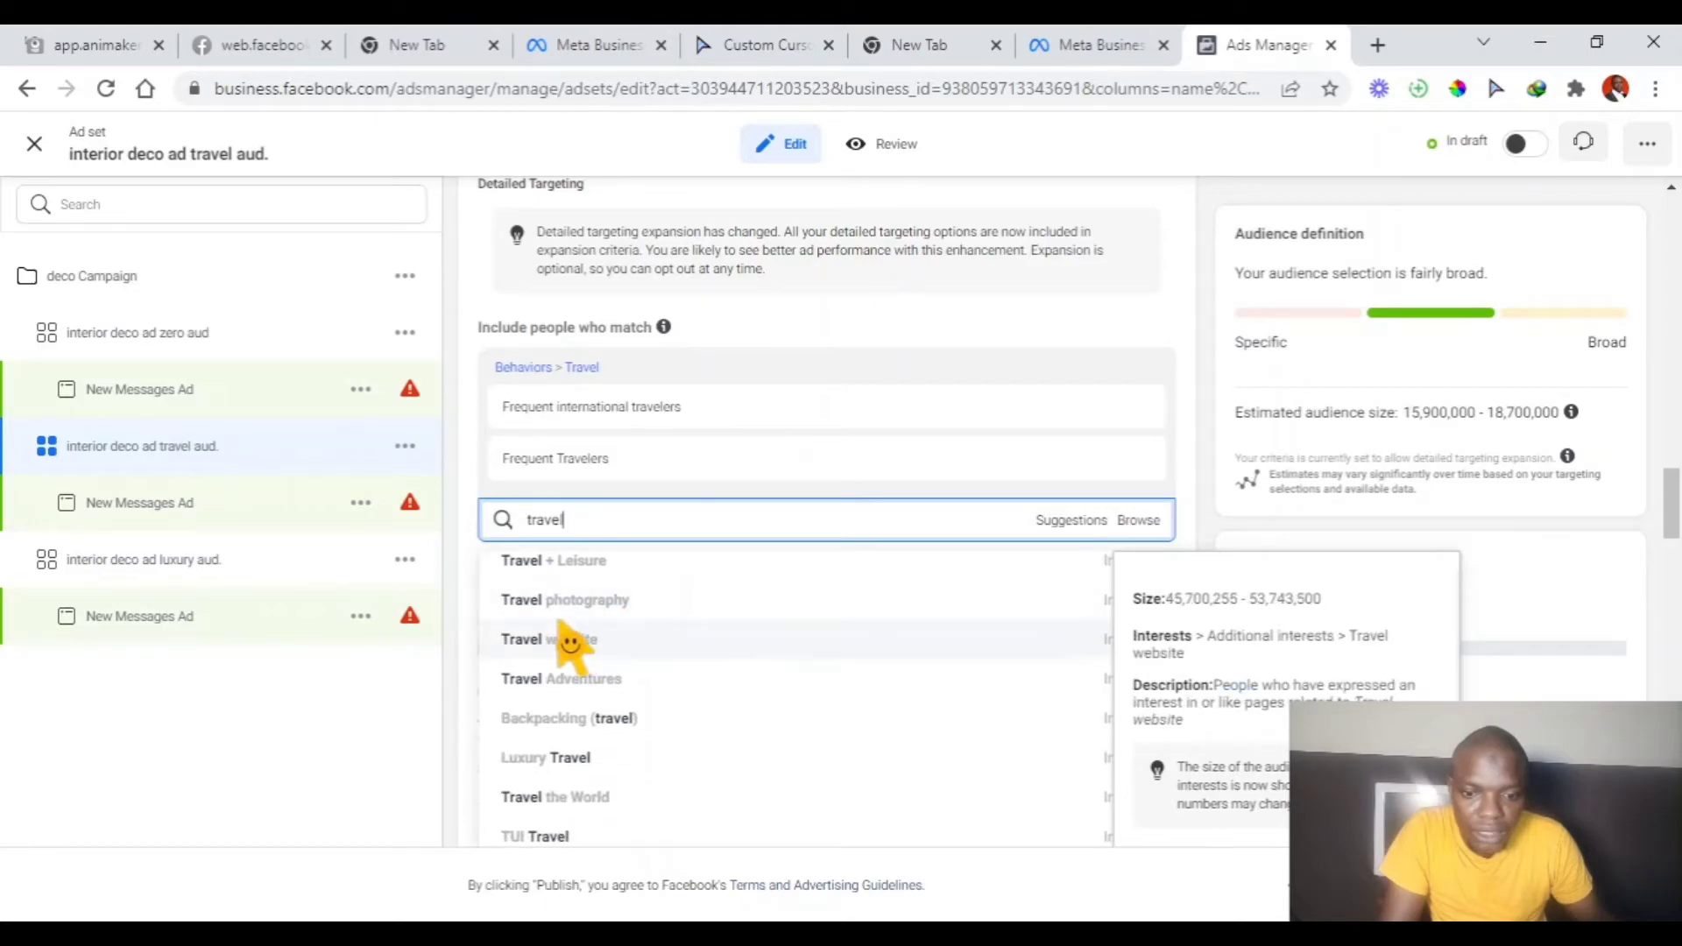
pyautogui.scroll(3, 539, 607)
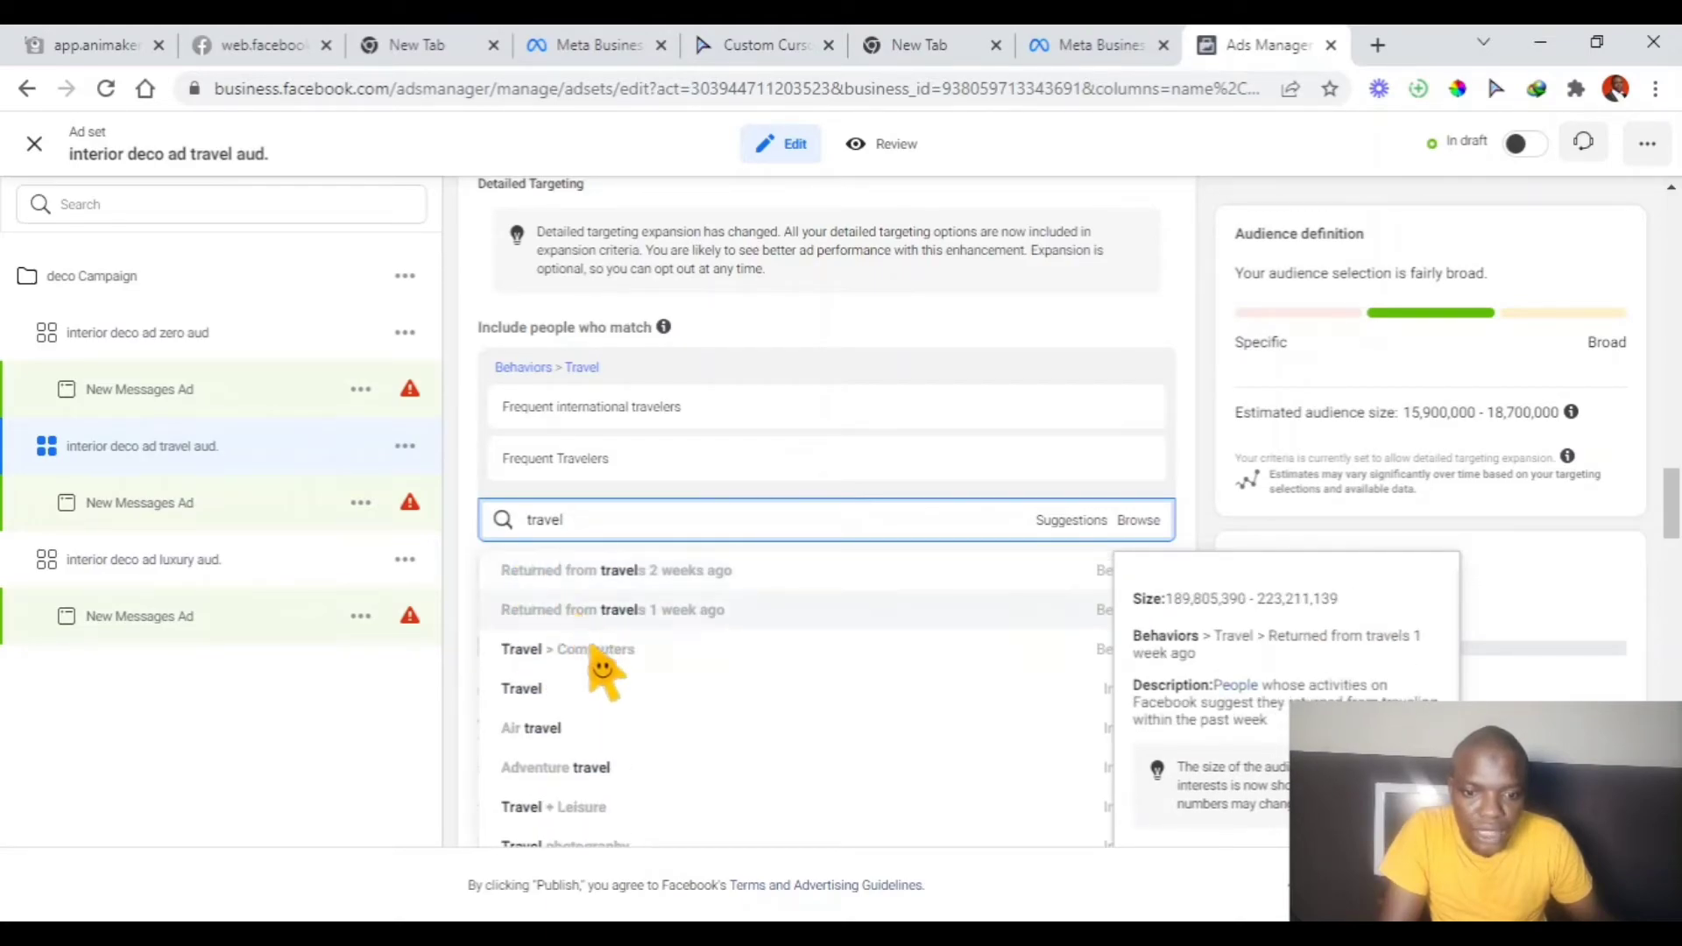
pyautogui.scroll(-2, 601, 695)
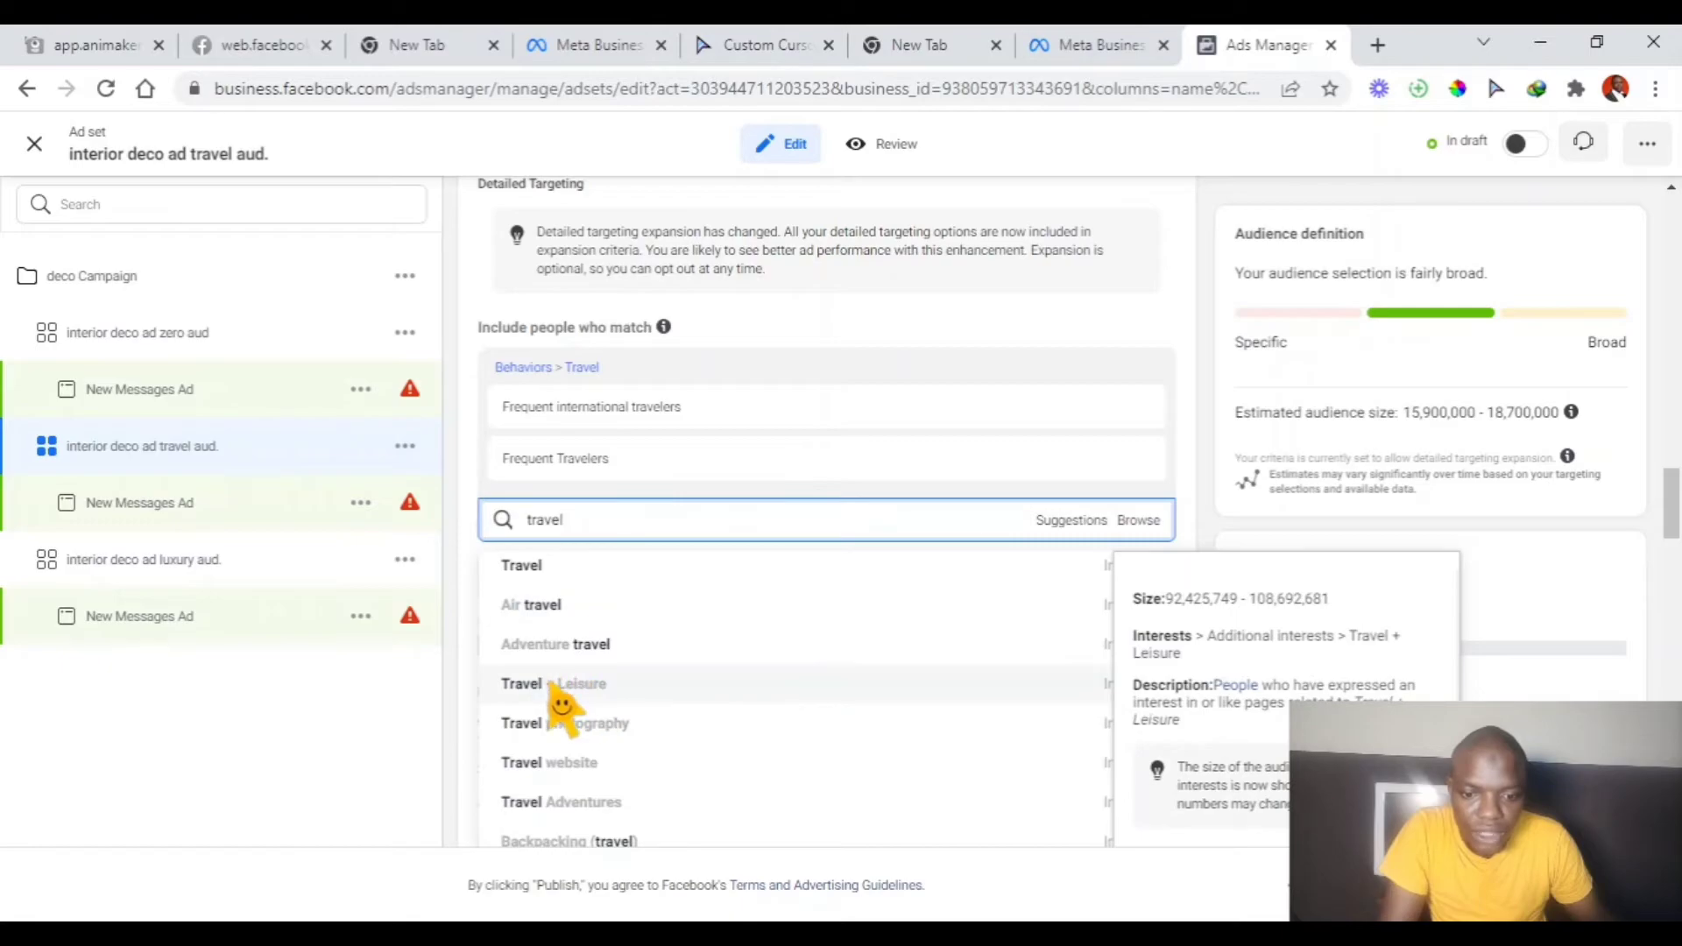
pyautogui.scroll(-3, 562, 704)
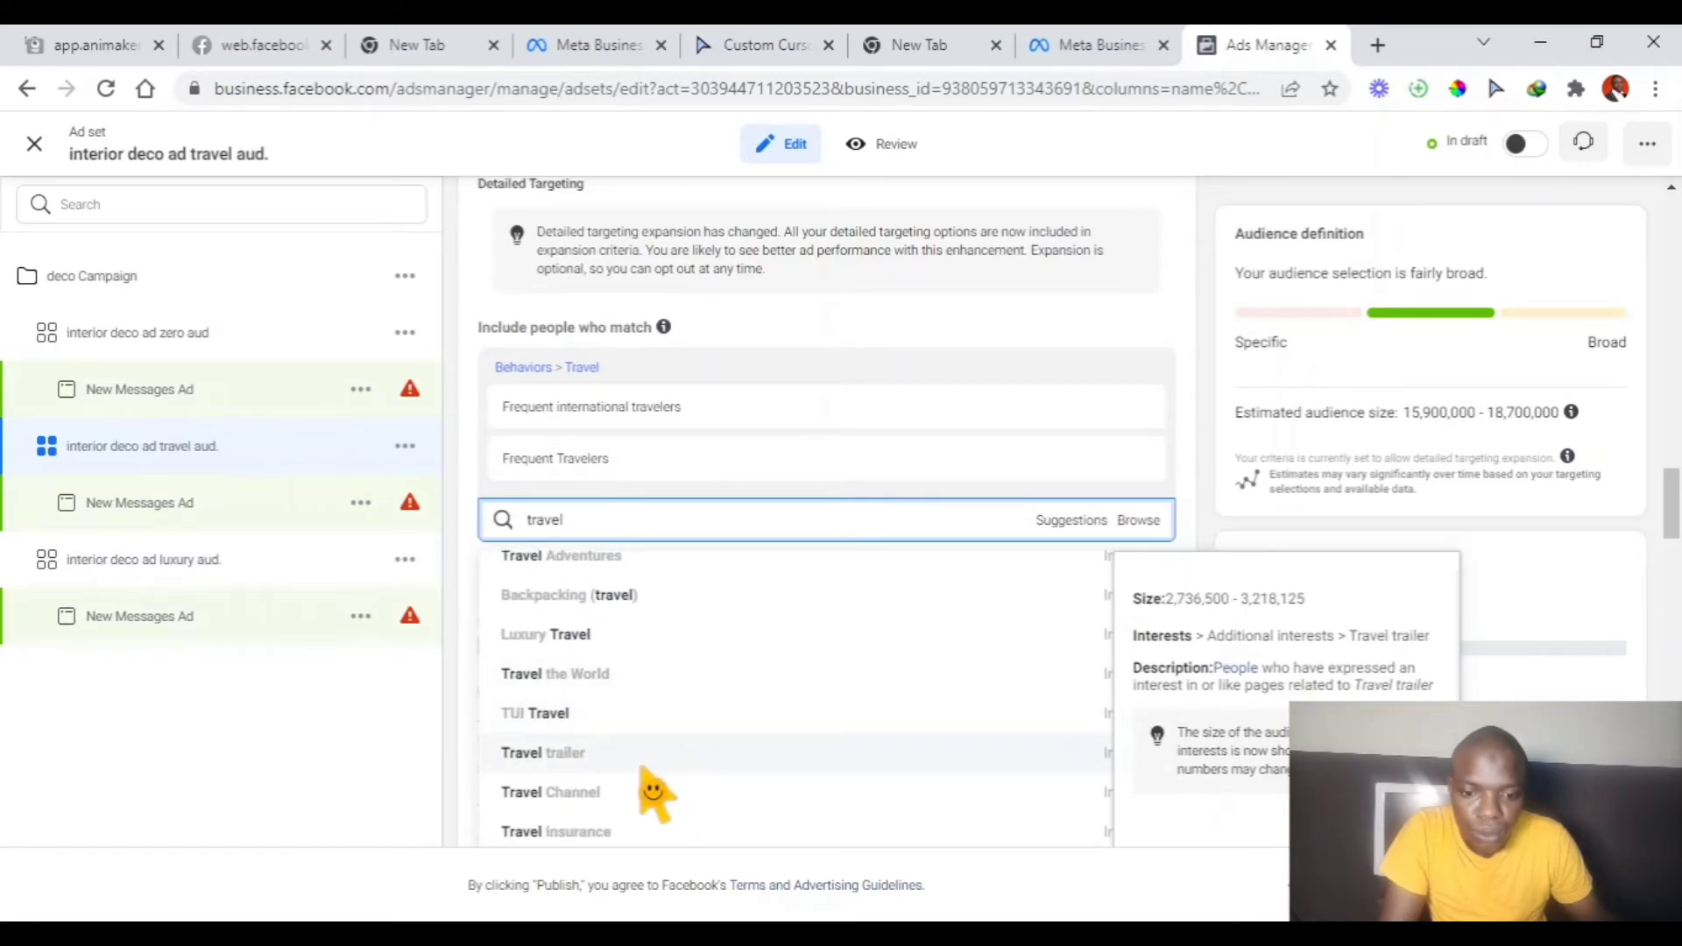
pyautogui.scroll(-3, 582, 807)
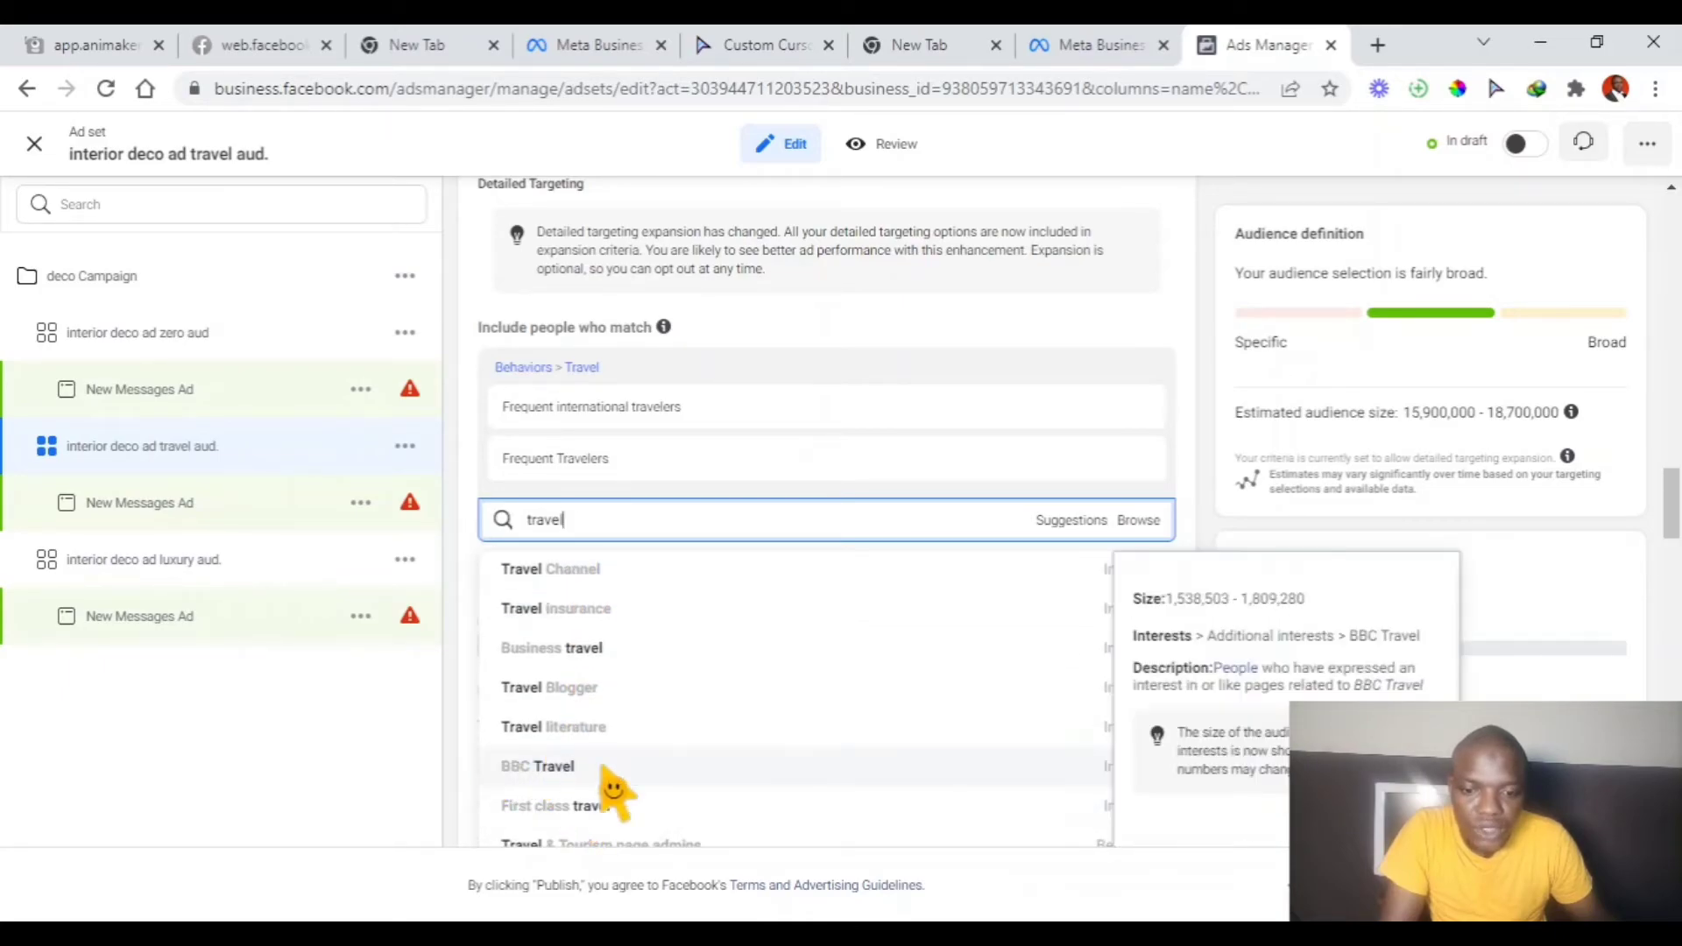
pyautogui.scroll(-3, 652, 793)
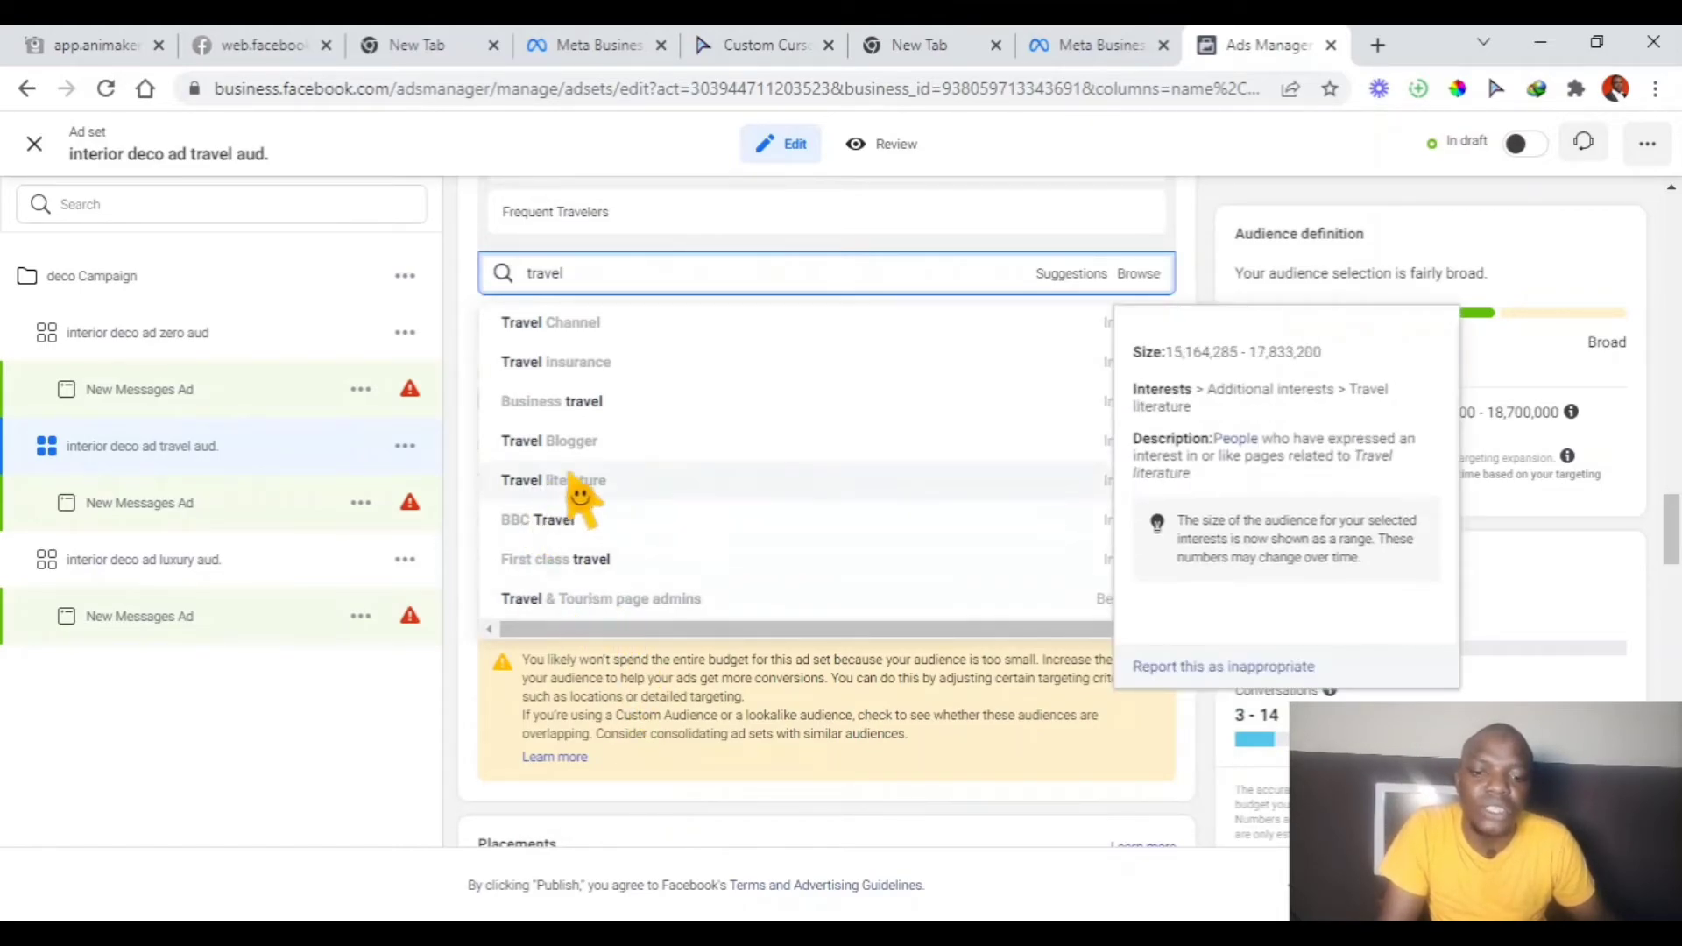
pyautogui.scroll(5, 882, 338)
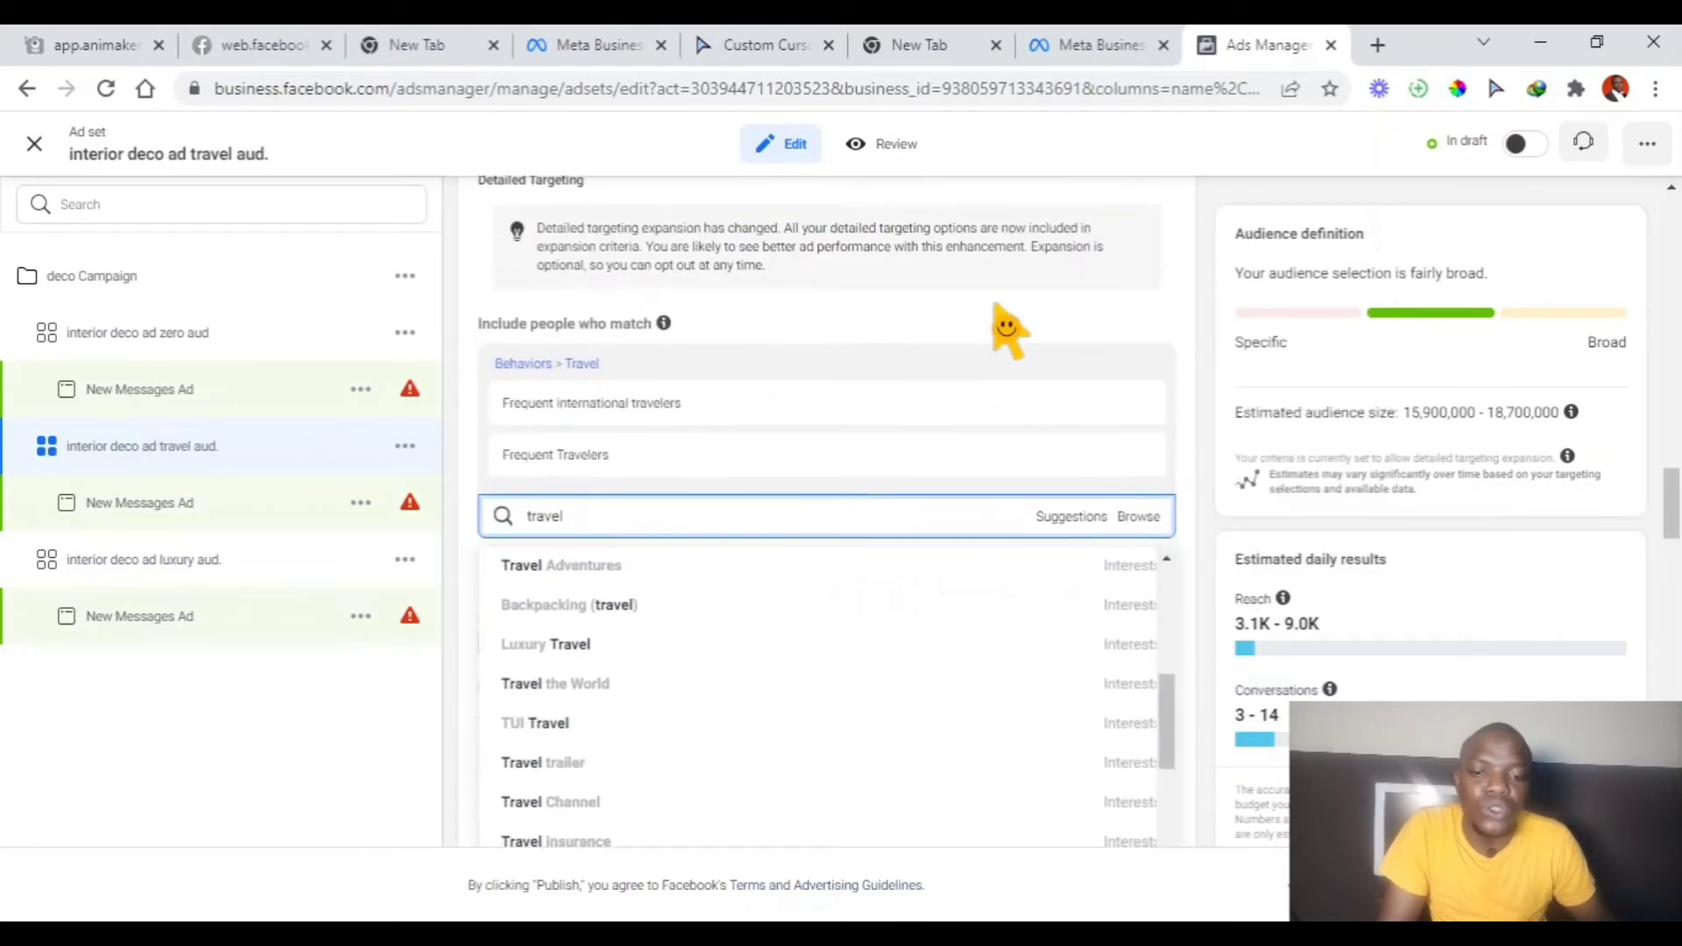
pyautogui.scroll(5, 545, 583)
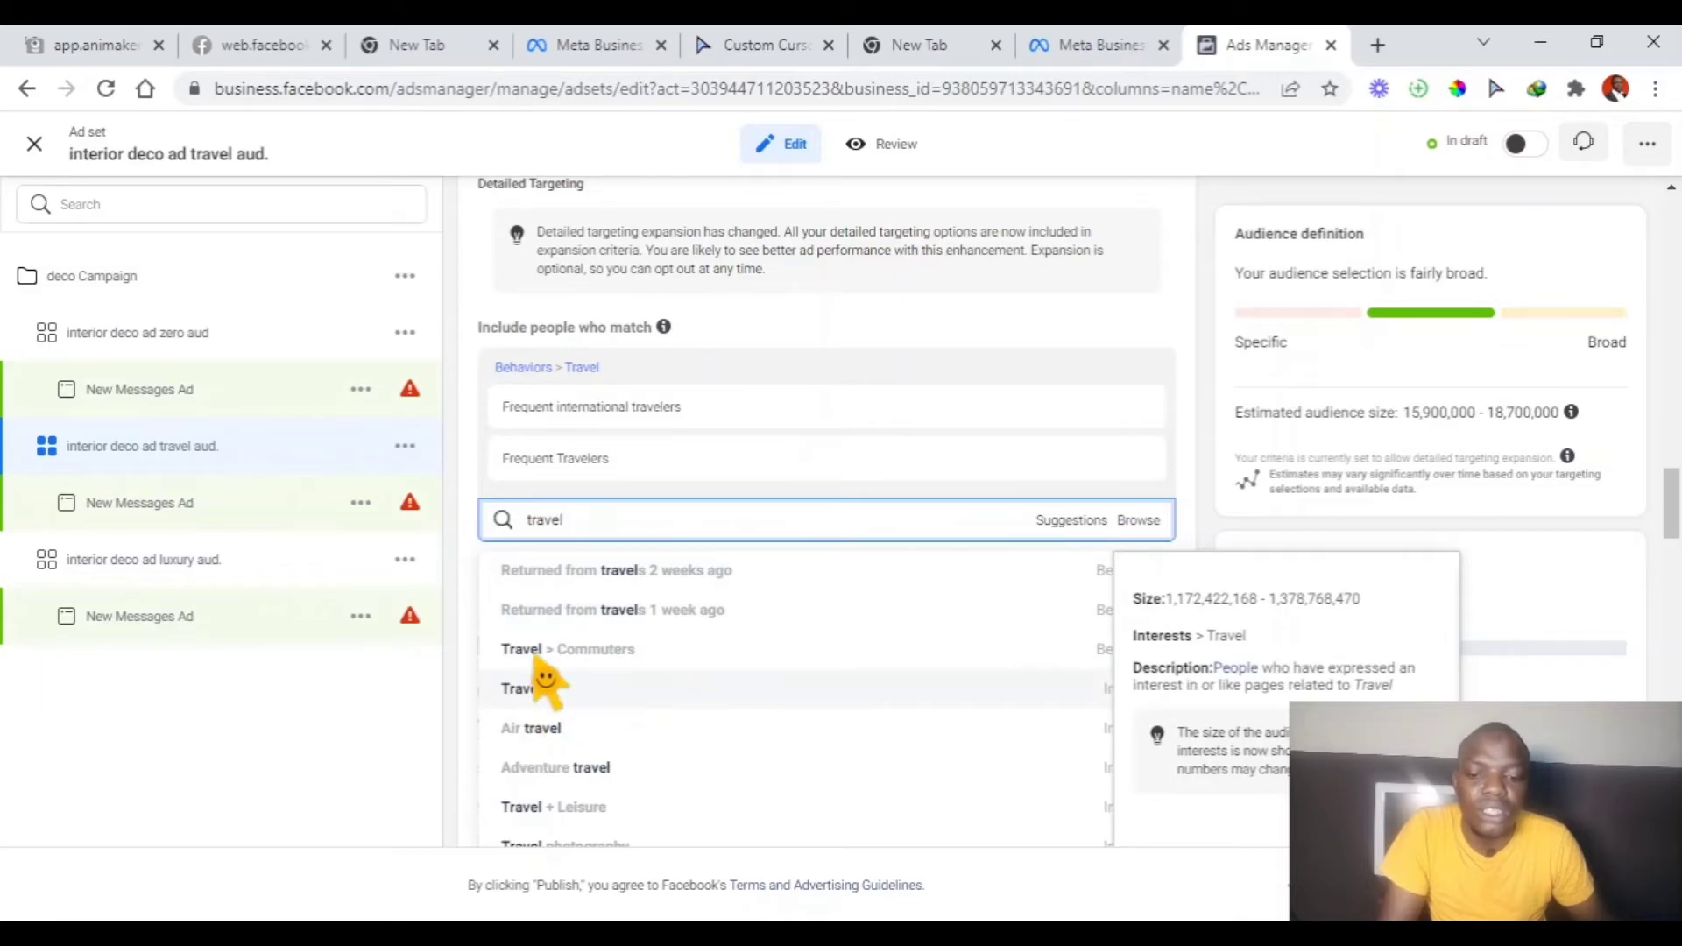
# Add the suggested interests Tourism and Vacations to the travel ad set's detailed targeting and dismiss the suggestion list
pyautogui.click(1084, 525)
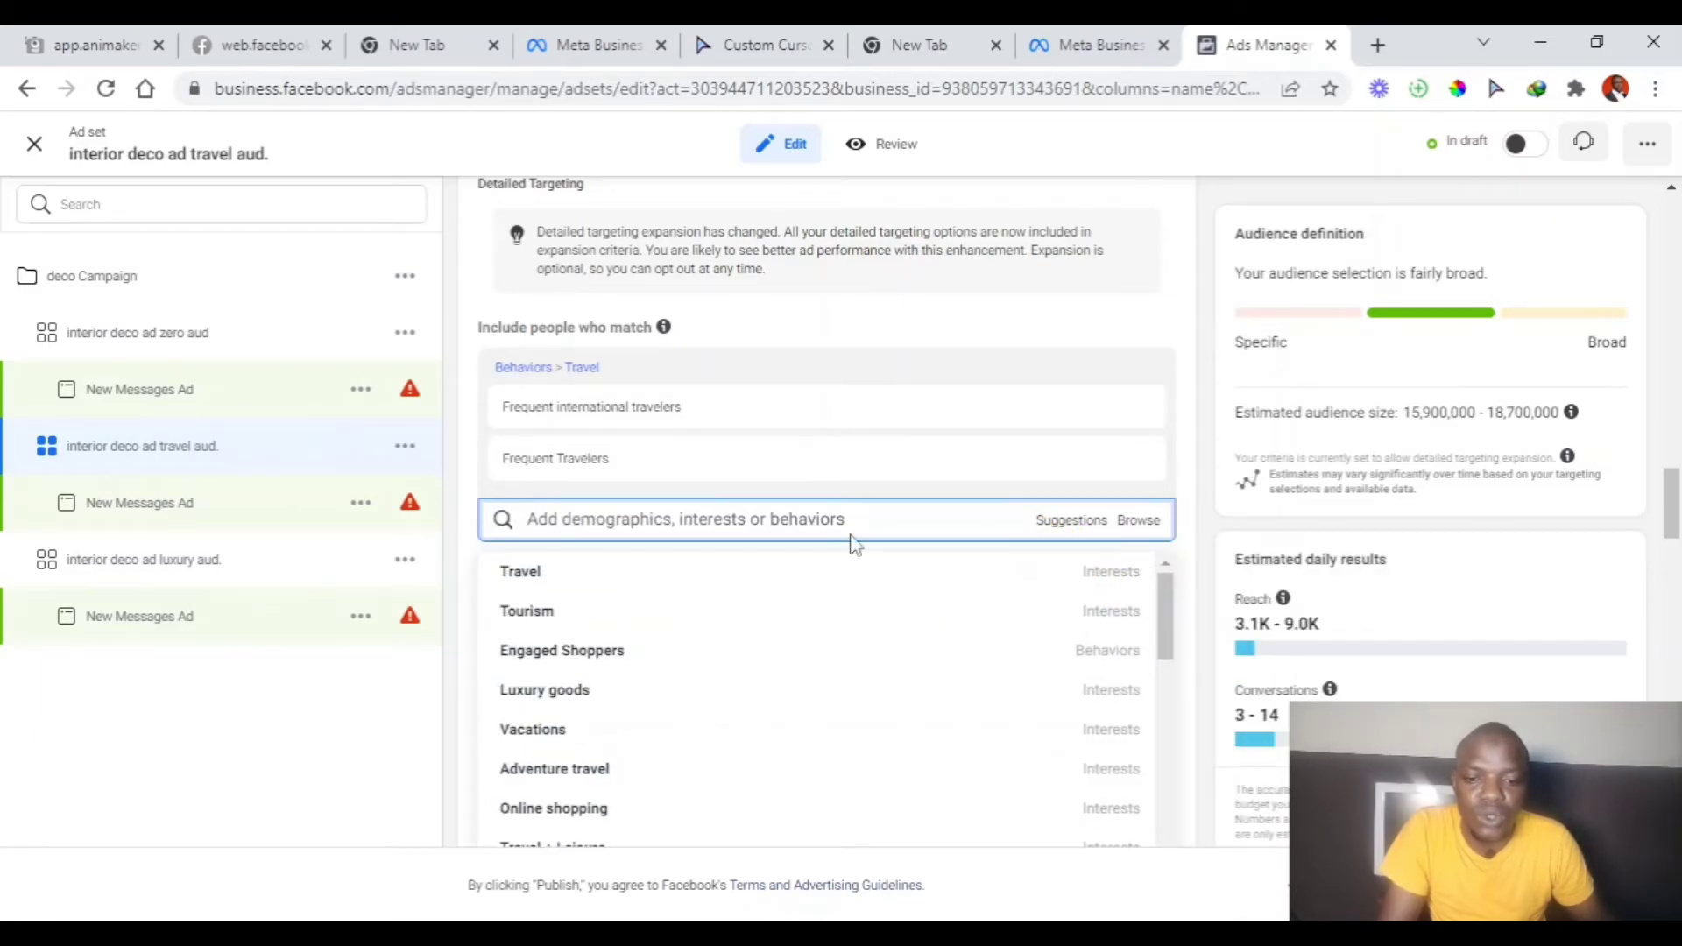
pyautogui.click(527, 611)
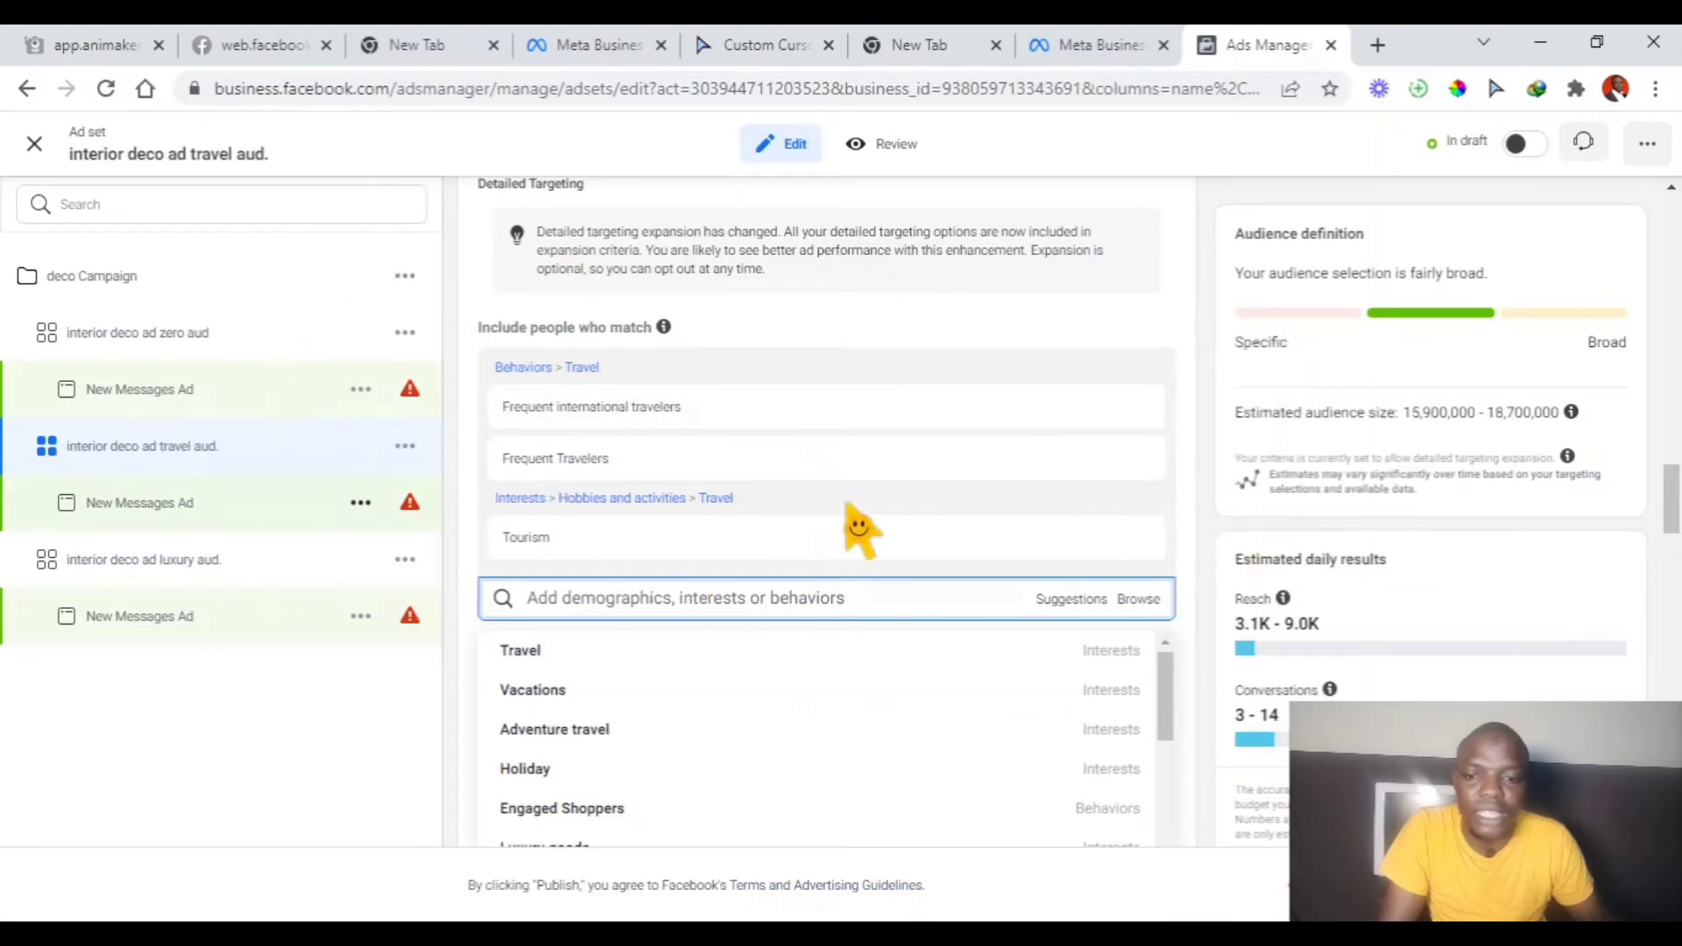
pyautogui.scroll(1, 734, 572)
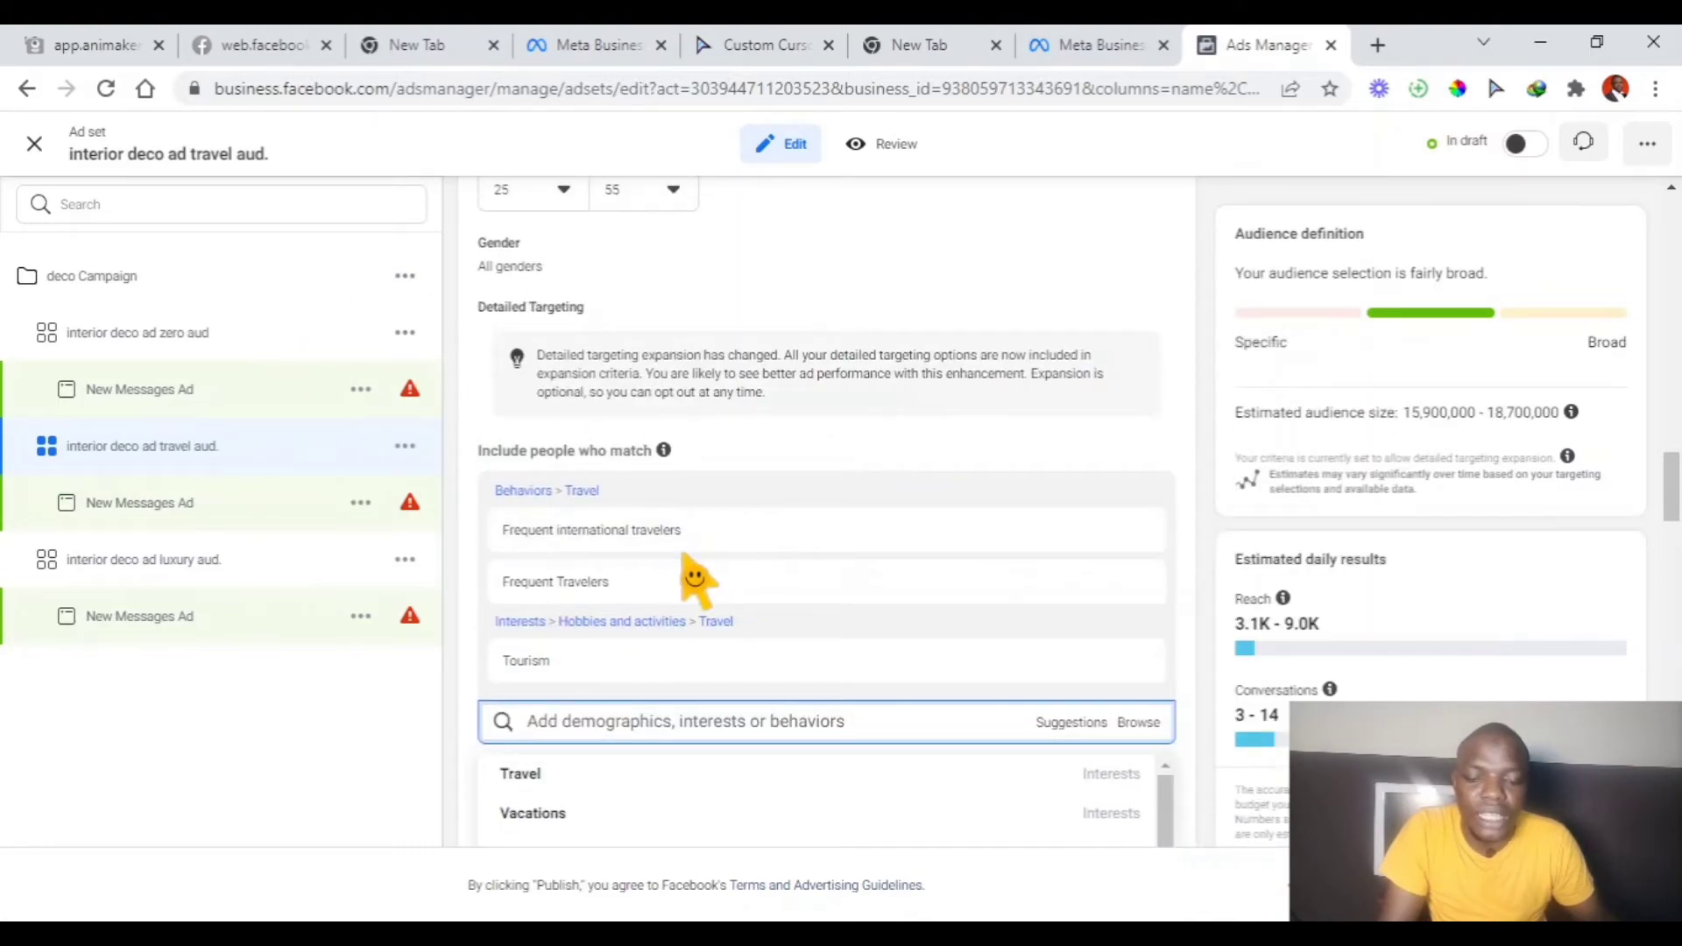
pyautogui.click(561, 828)
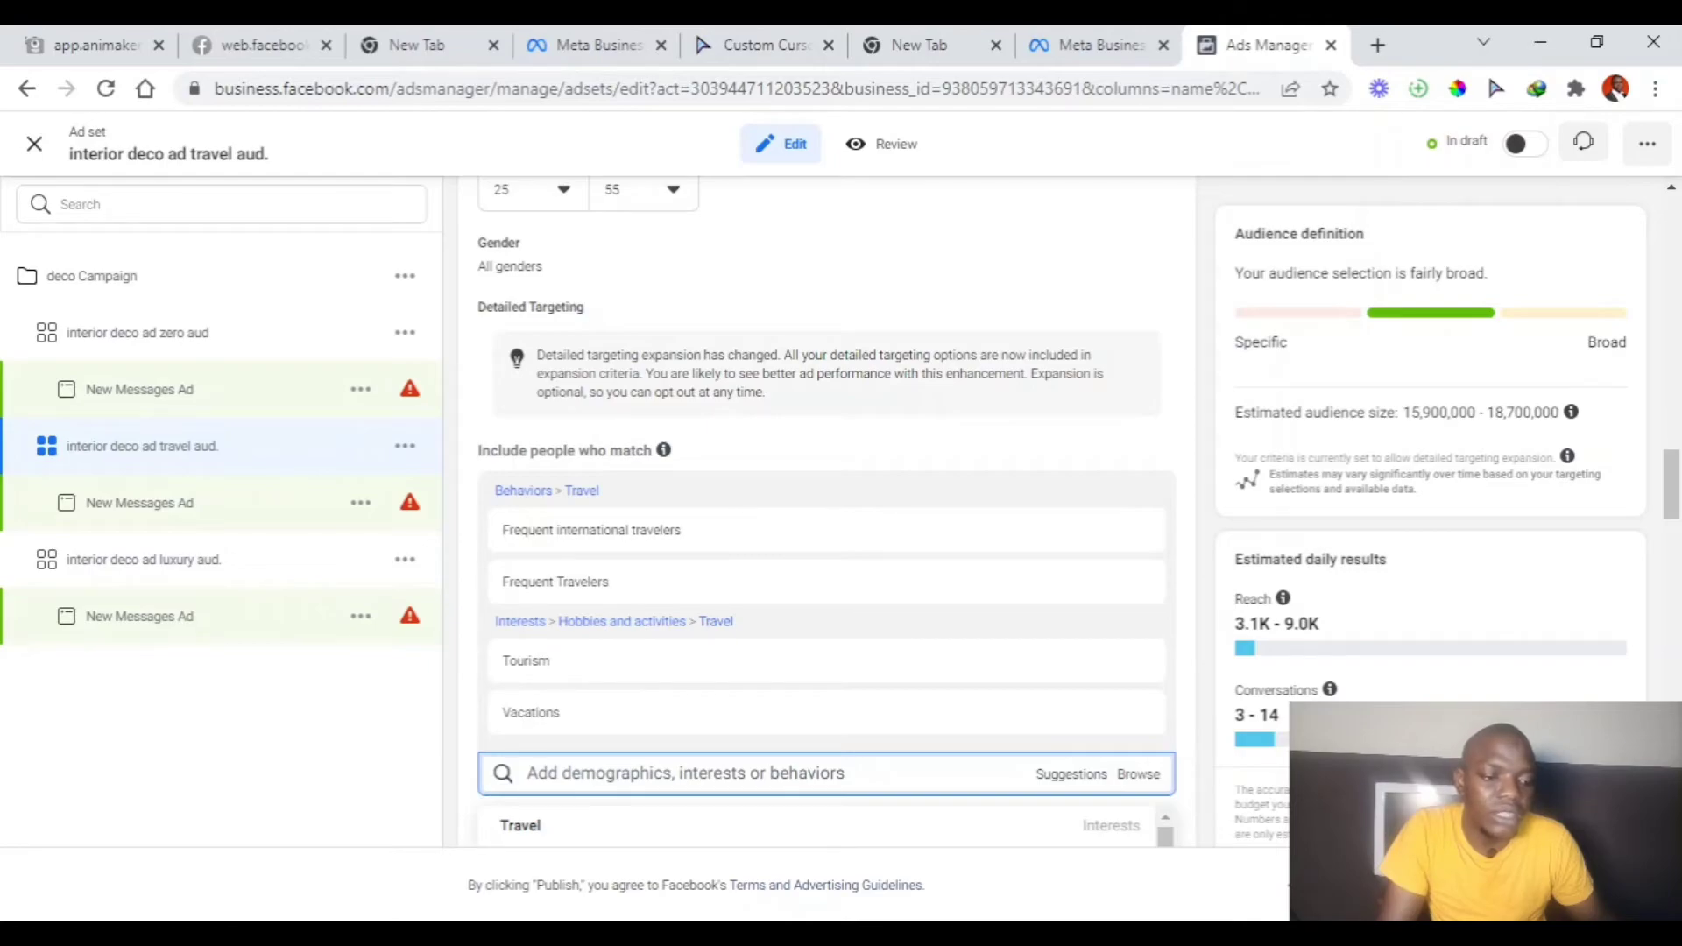
pyautogui.press('Escape')
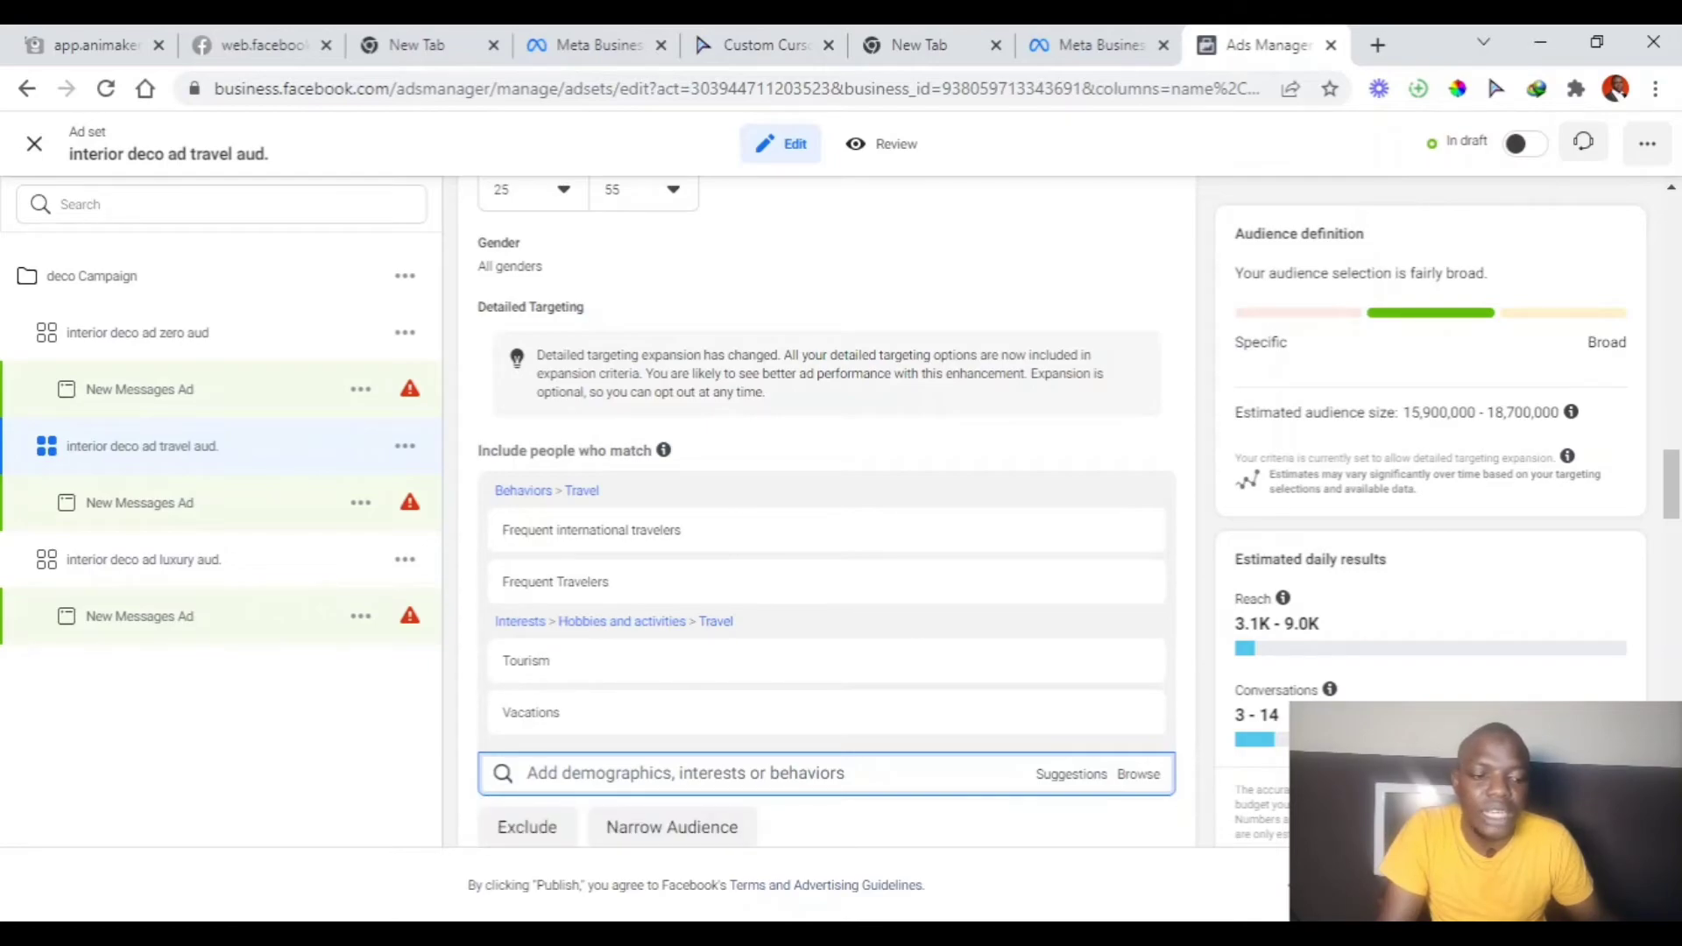
# Publish the "interior deco ad travel aud." ad set and close its editor
pyautogui.click(1604, 885)
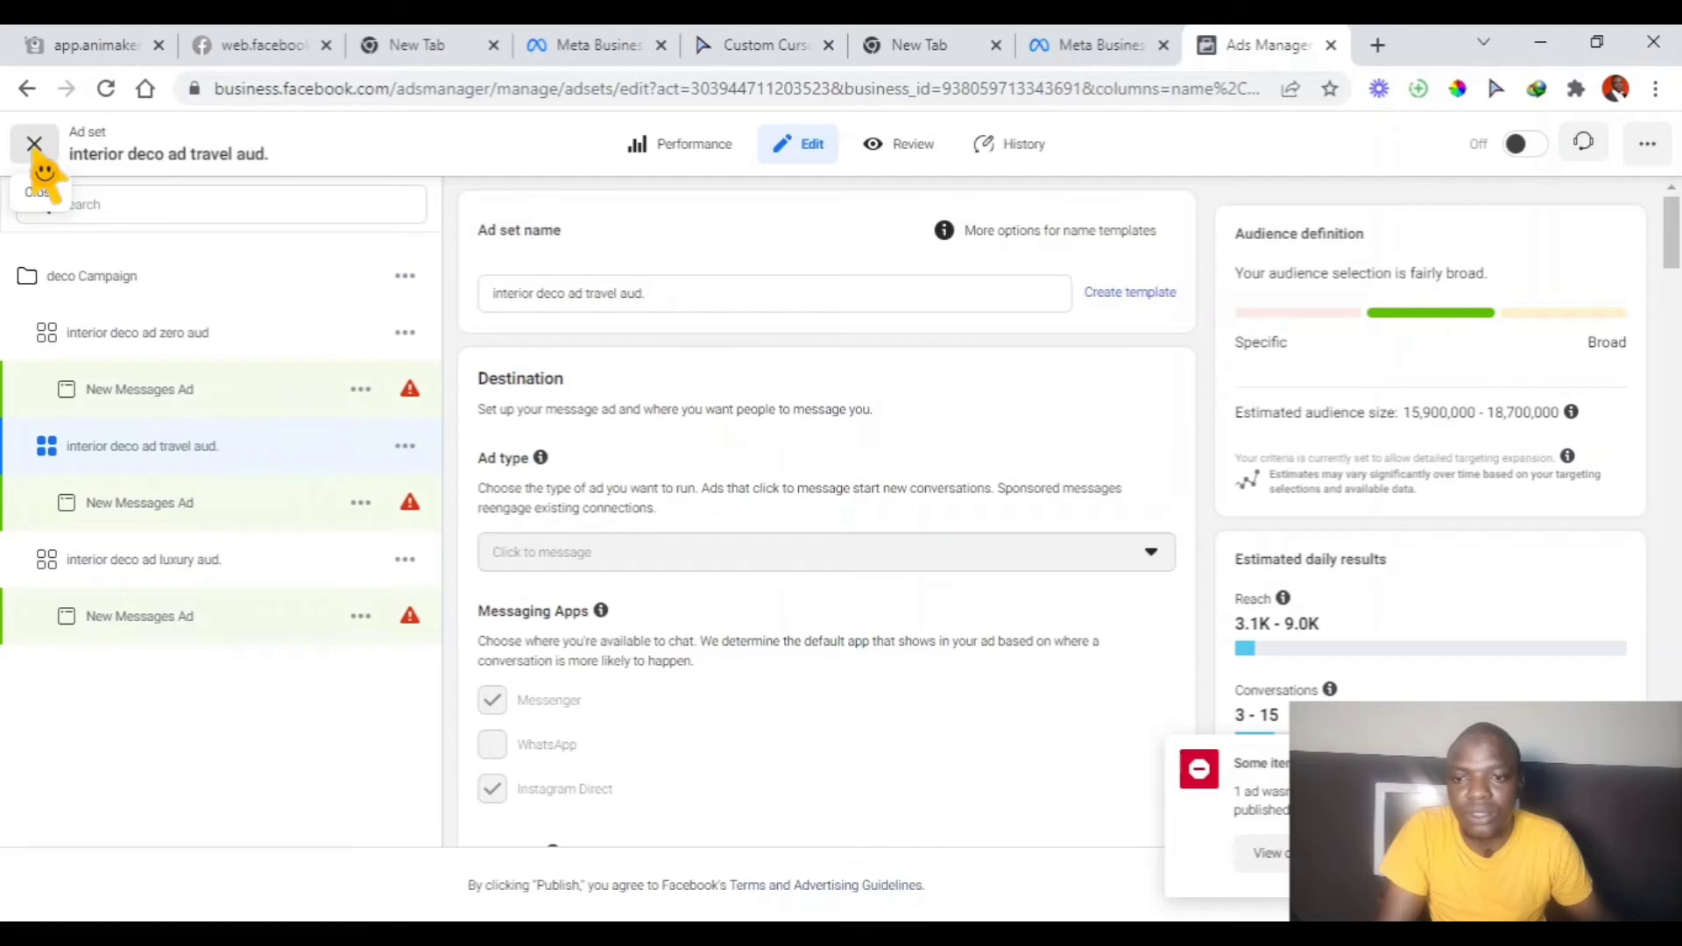
pyautogui.click(34, 144)
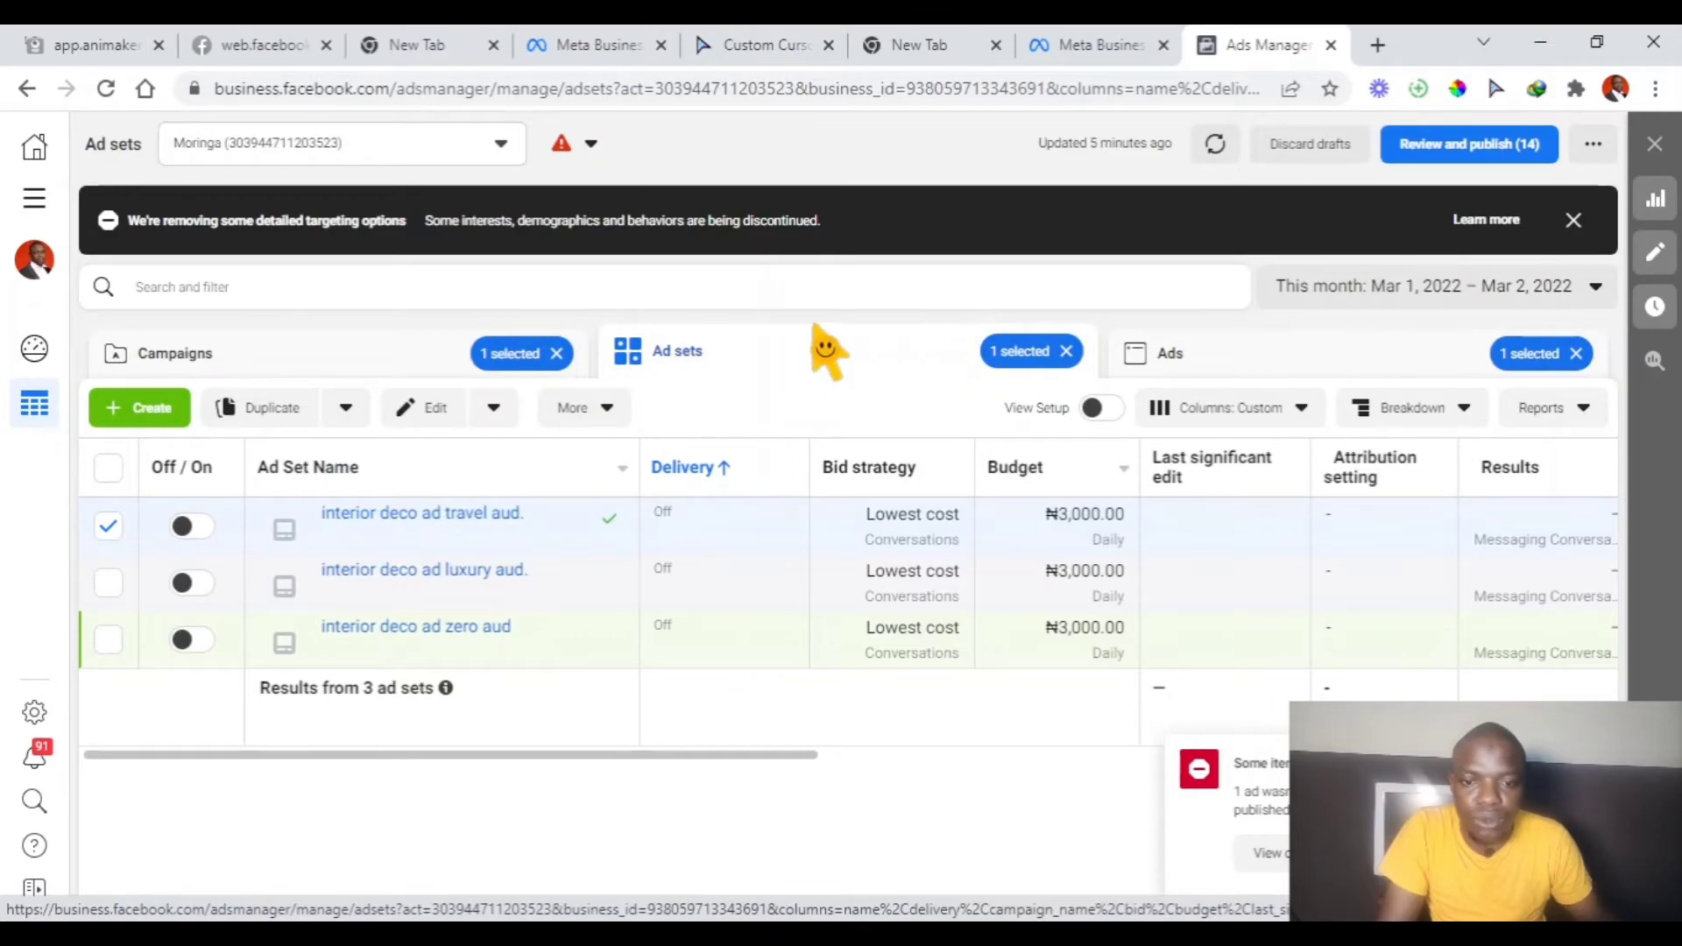
# Check deco Campaign in the campaign list, and return to its ad sets to review the travel, luxury and zero audience entries
pyautogui.click(298, 367)
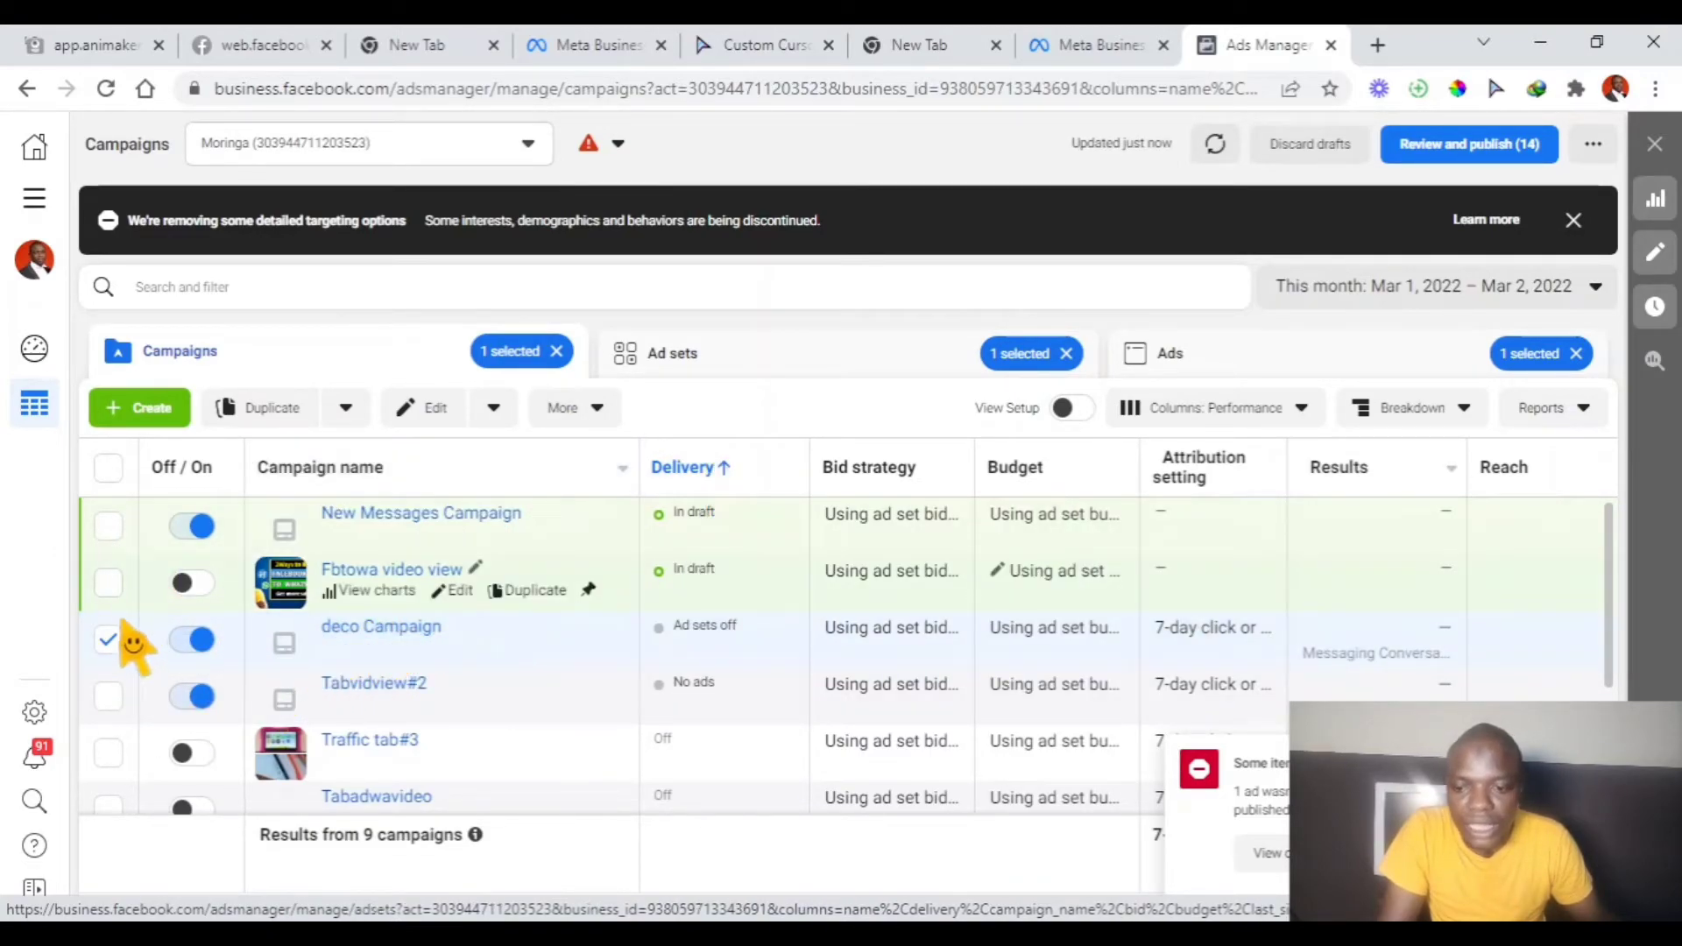
pyautogui.click(692, 377)
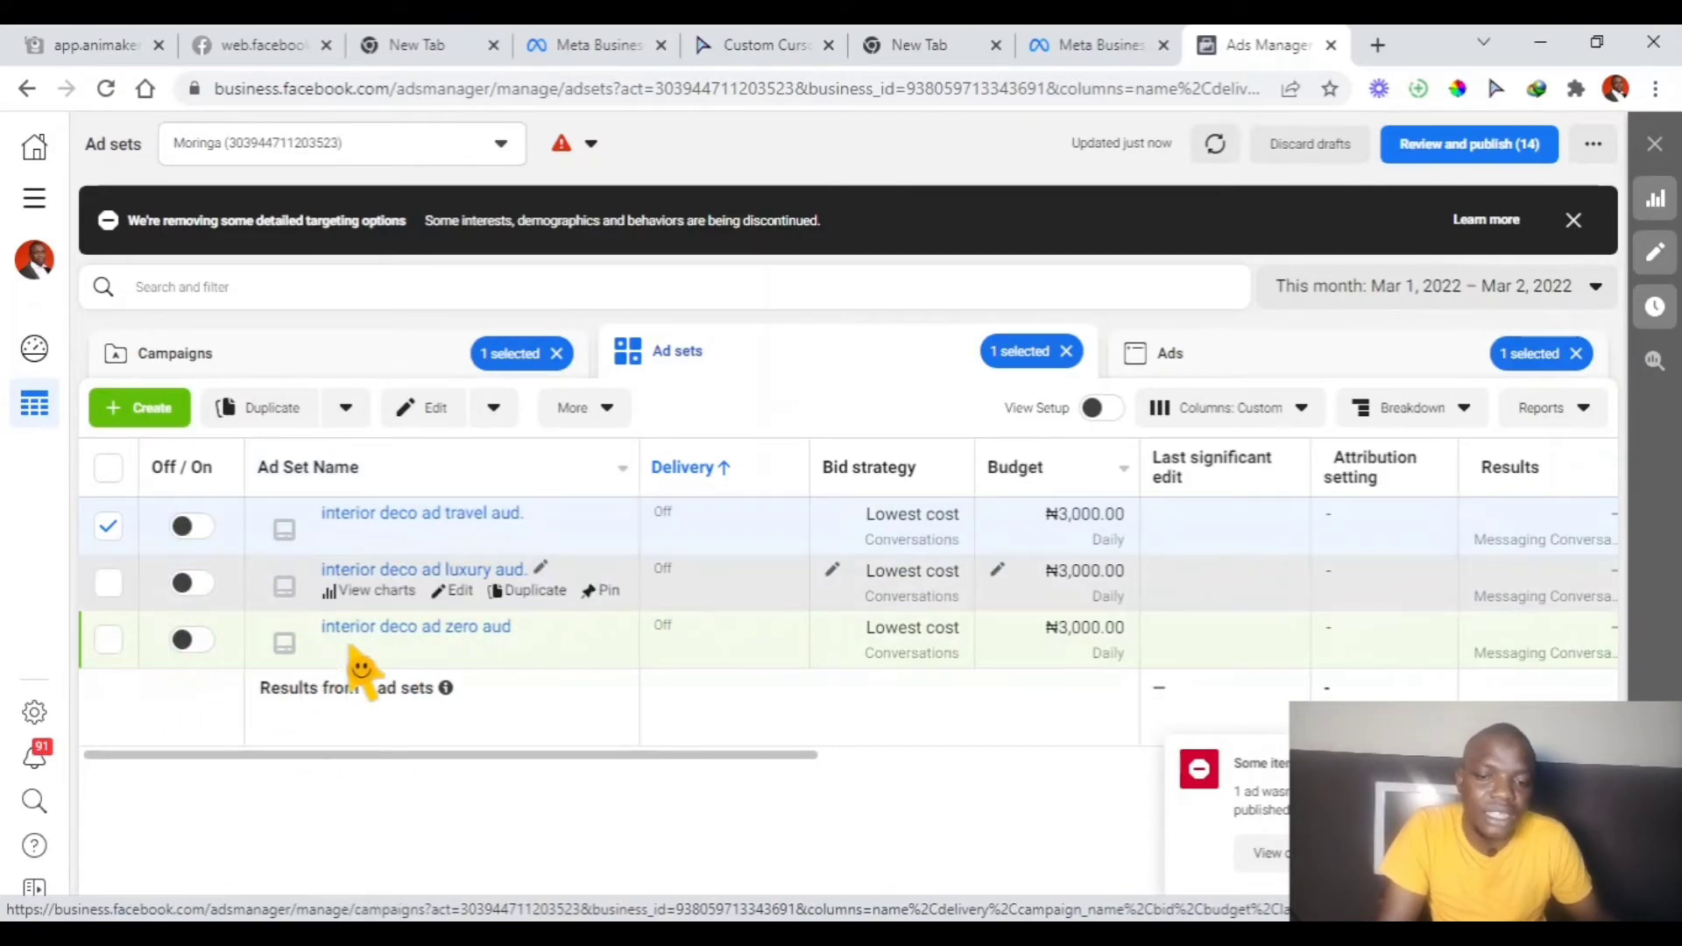
pyautogui.moveTo(1176, 500)
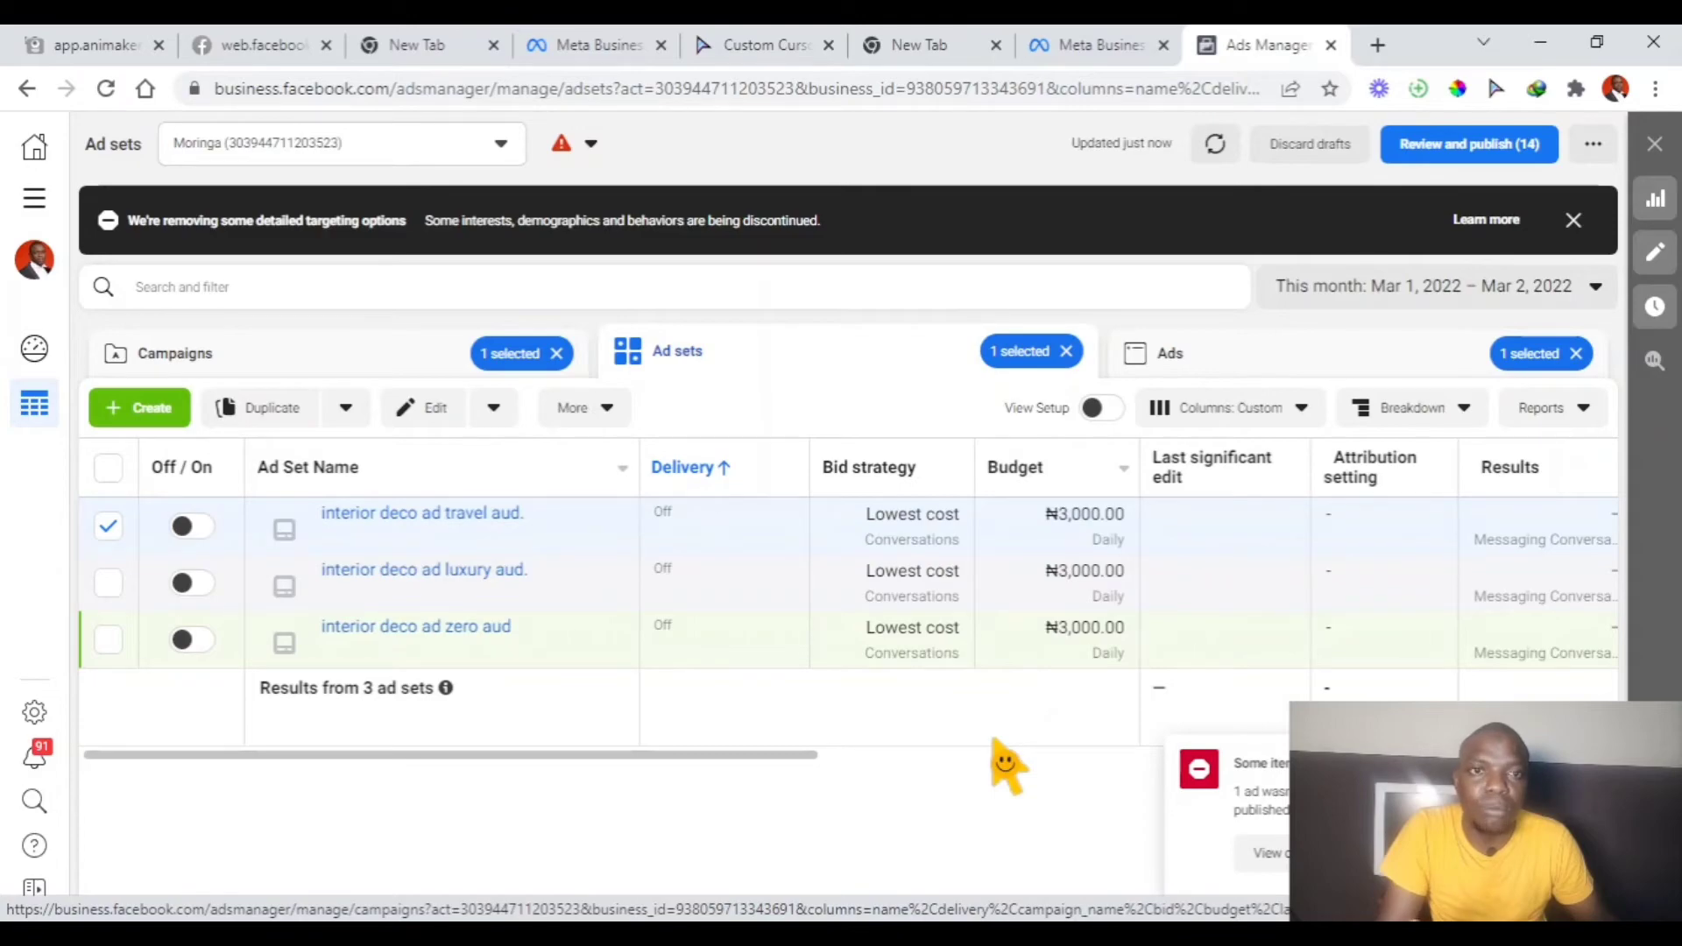
# Select the "interior deco ad zero aud" ad set and examine the budget, results and reach columns across the three ad sets
pyautogui.click(929, 644)
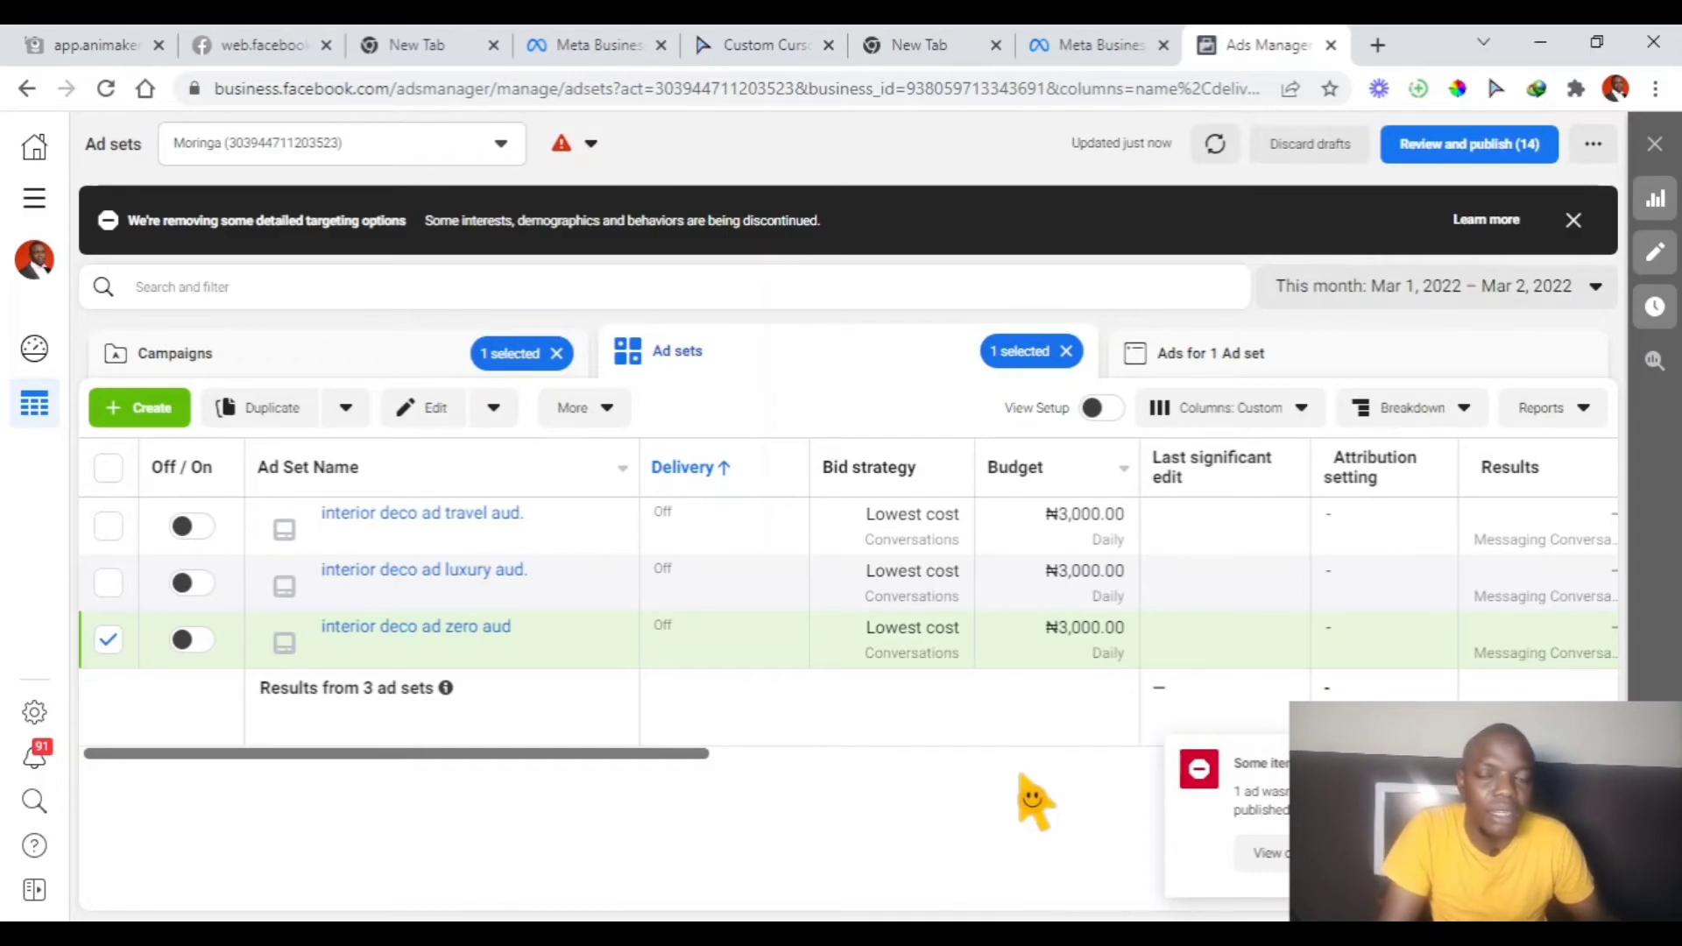
pyautogui.moveTo(523, 552)
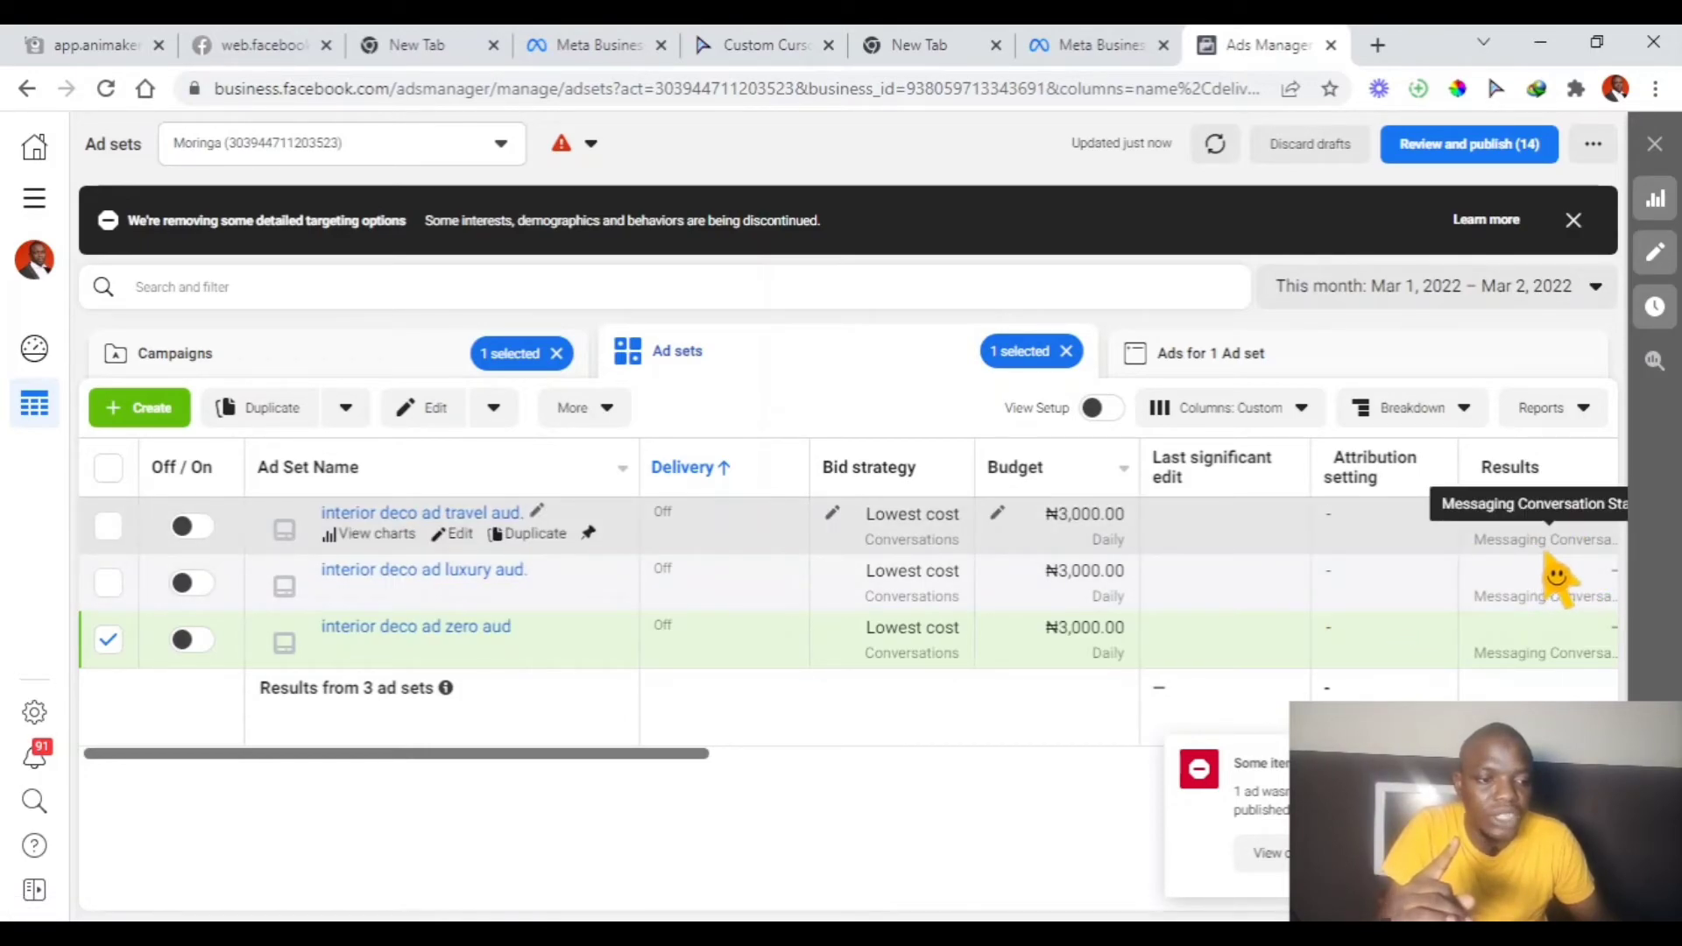
pyautogui.moveTo(1559, 484)
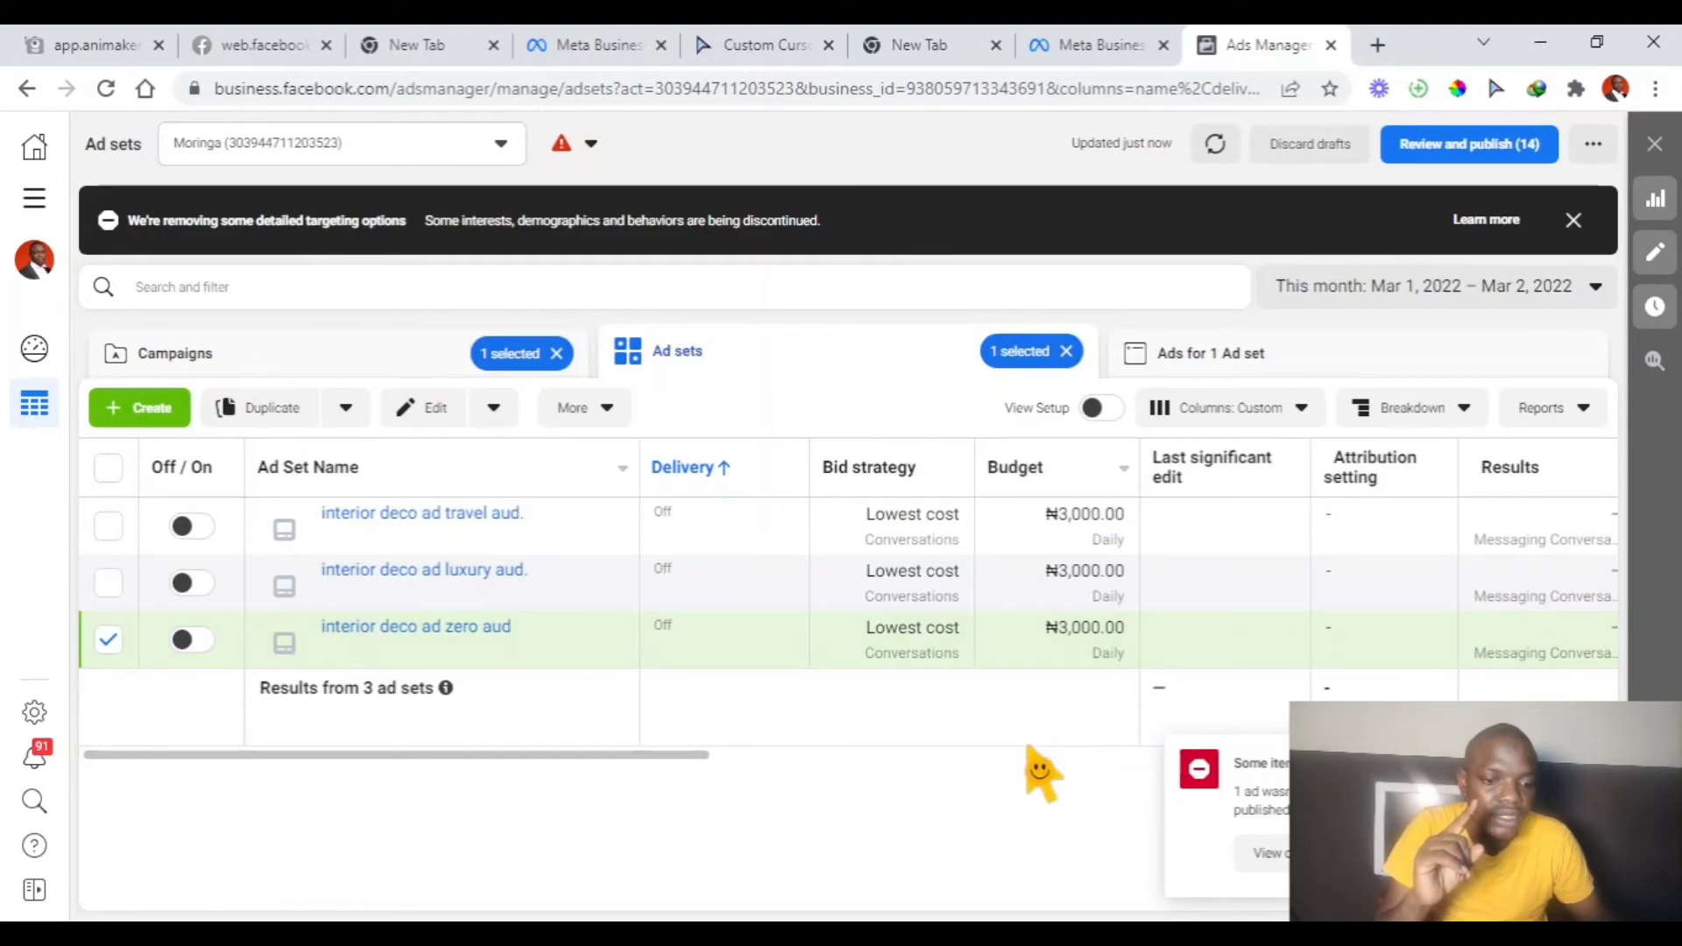
pyautogui.moveTo(501, 761); pyautogui.dragTo(621, 778)
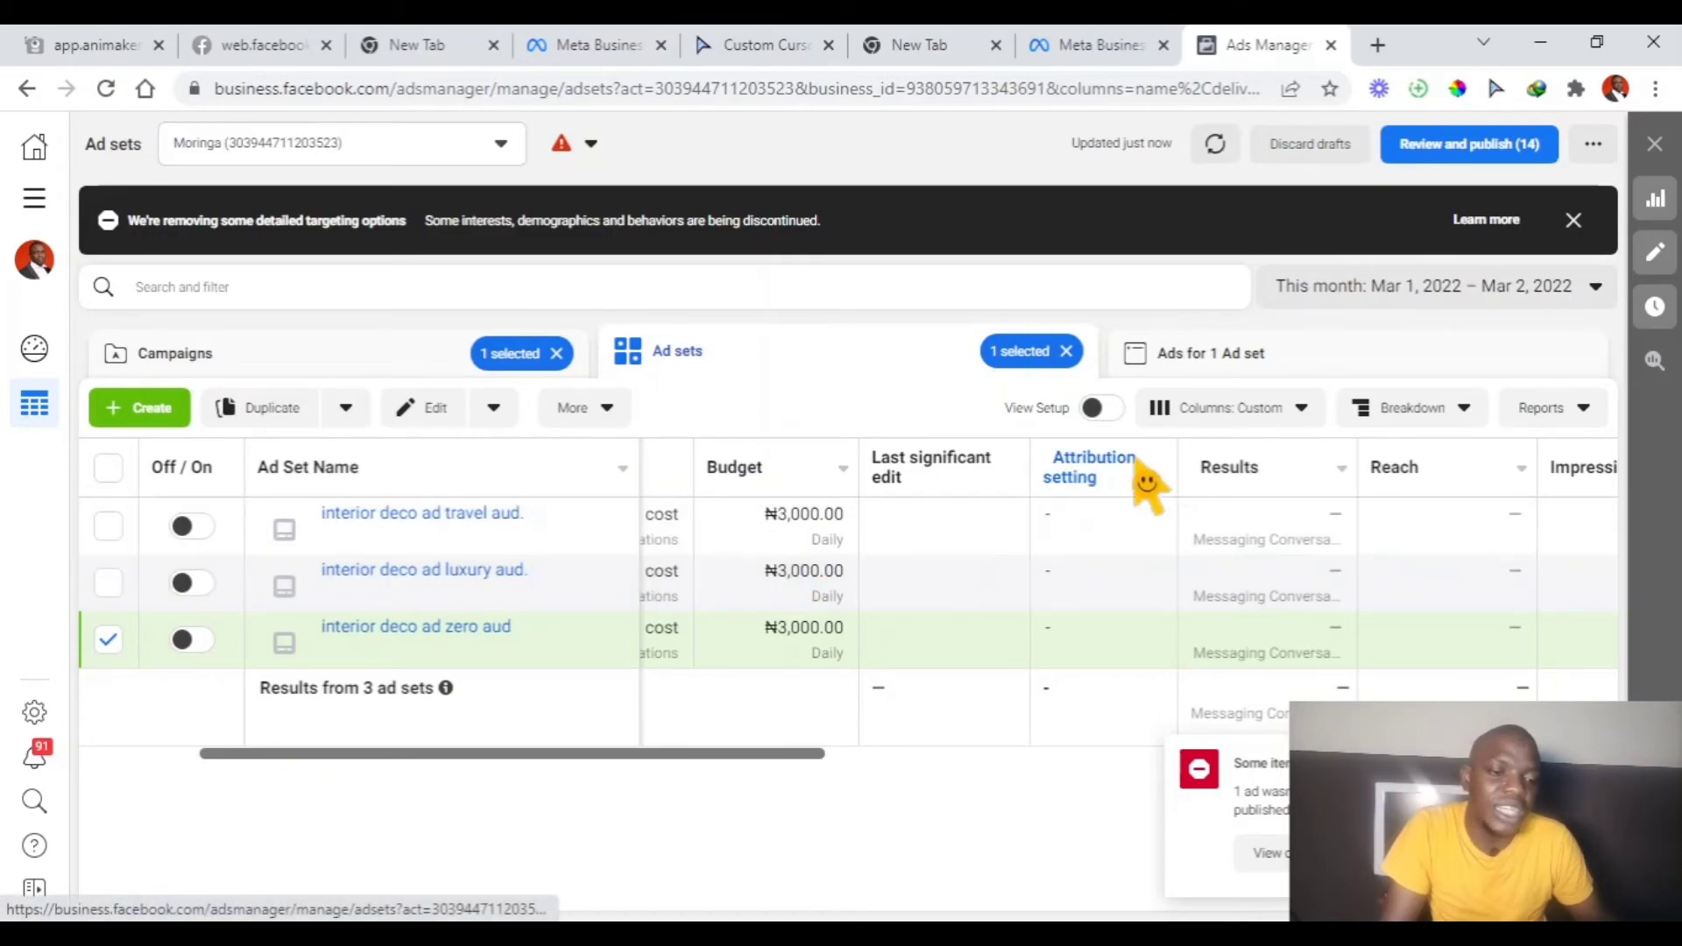
pyautogui.moveTo(1275, 539)
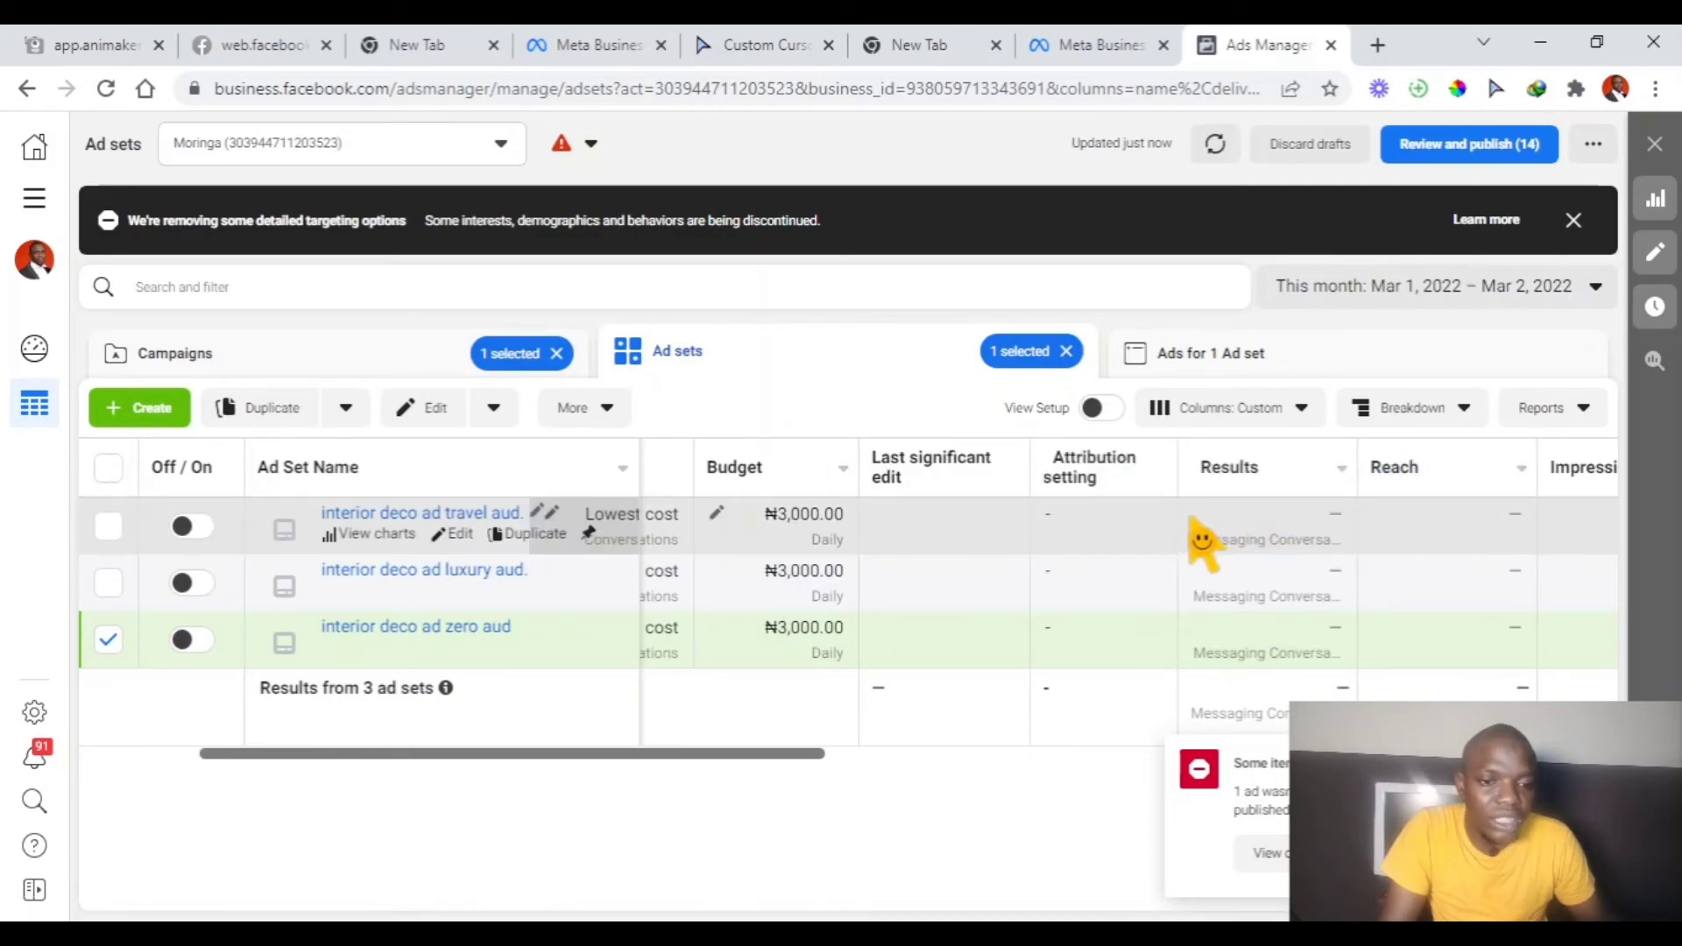
pyautogui.moveTo(1008, 517)
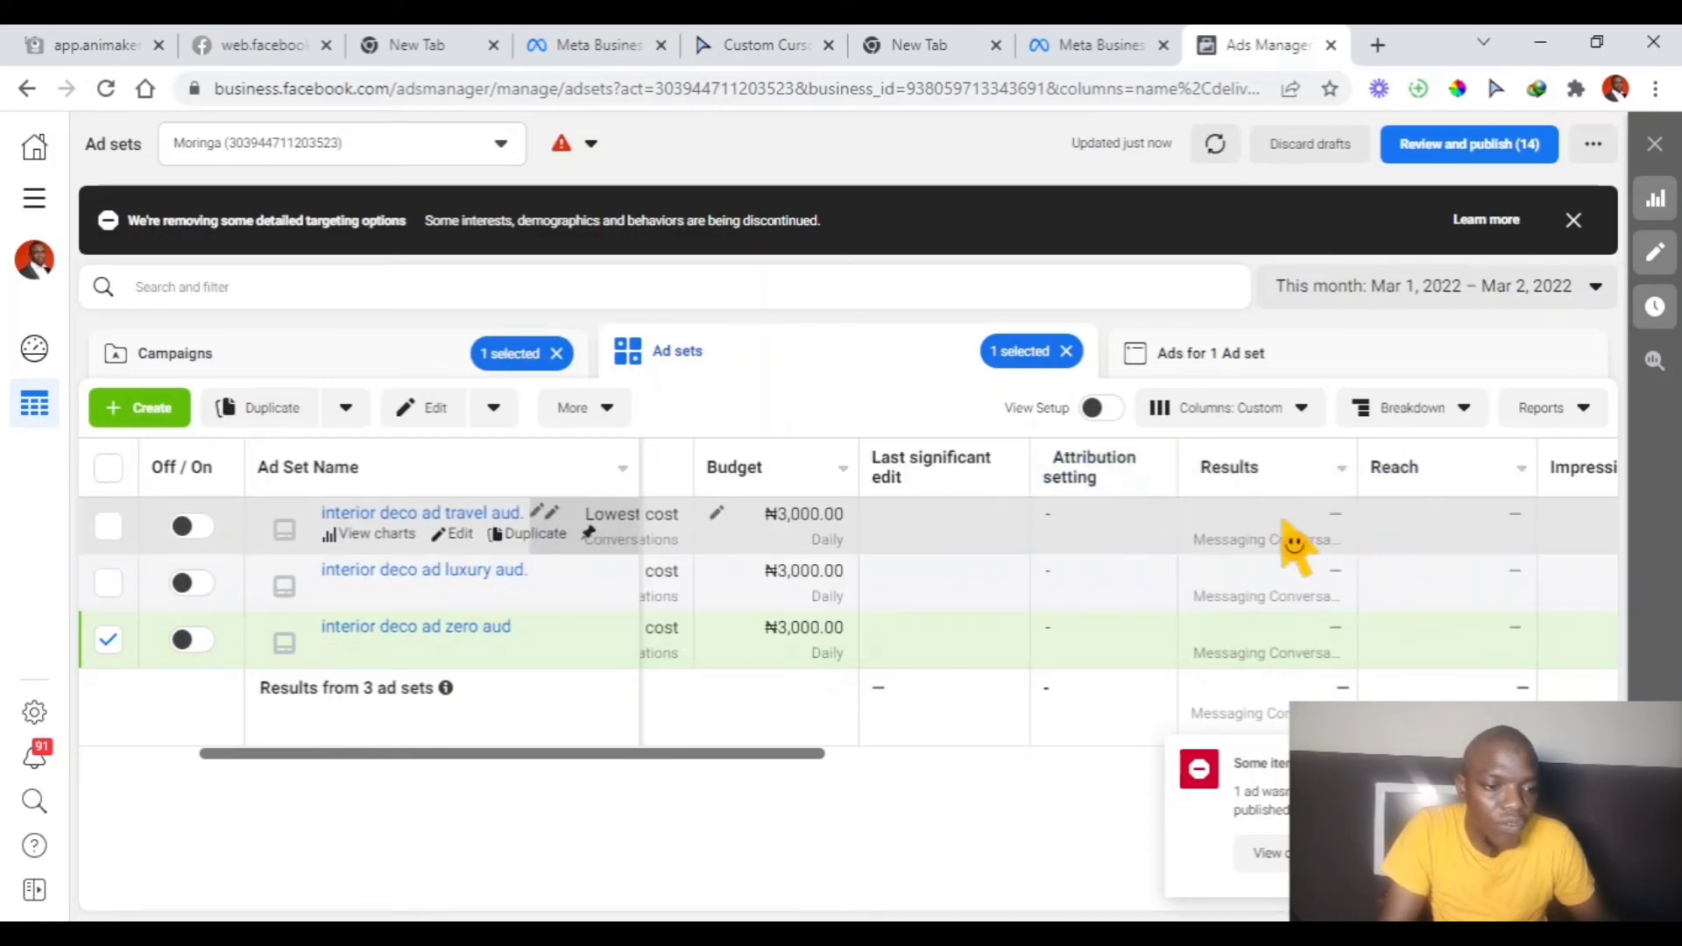